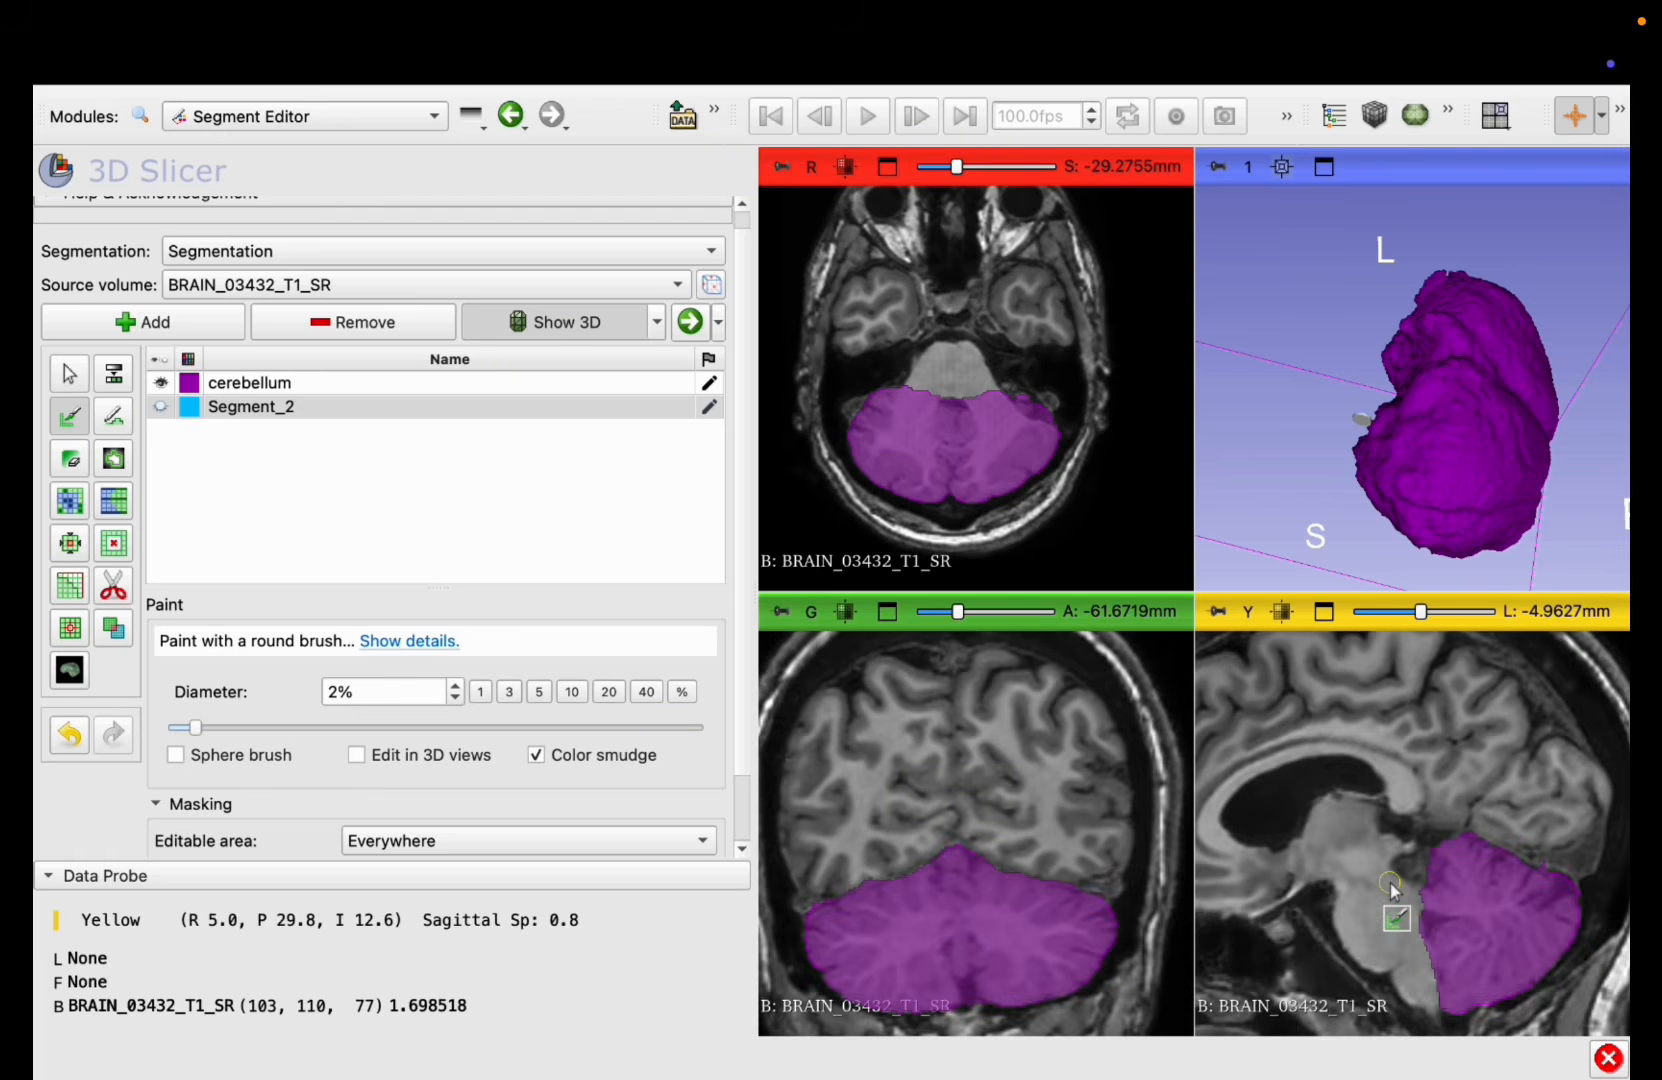
Step: Maximize the coronal slice view and hide the cerebellum segment to expose the underlying anatomy
left_click(887, 611)
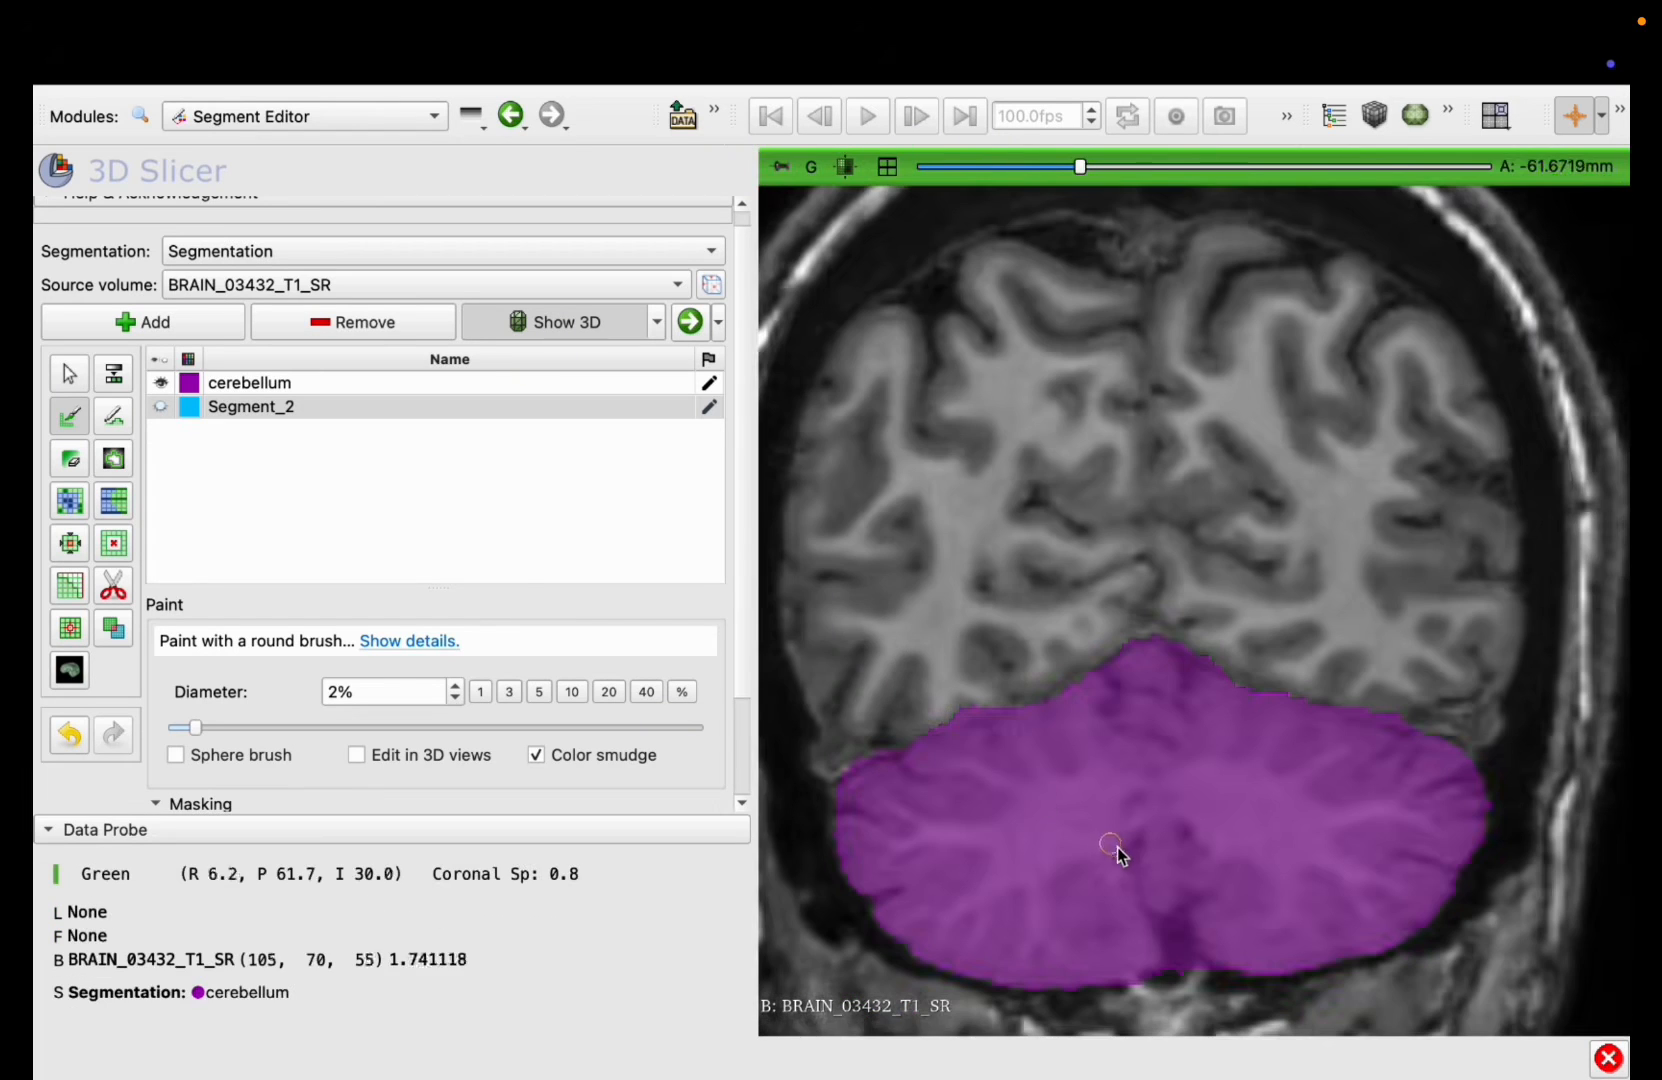
scroll(1121, 848, "up", 10)
scroll(1121, 848, "down", 1)
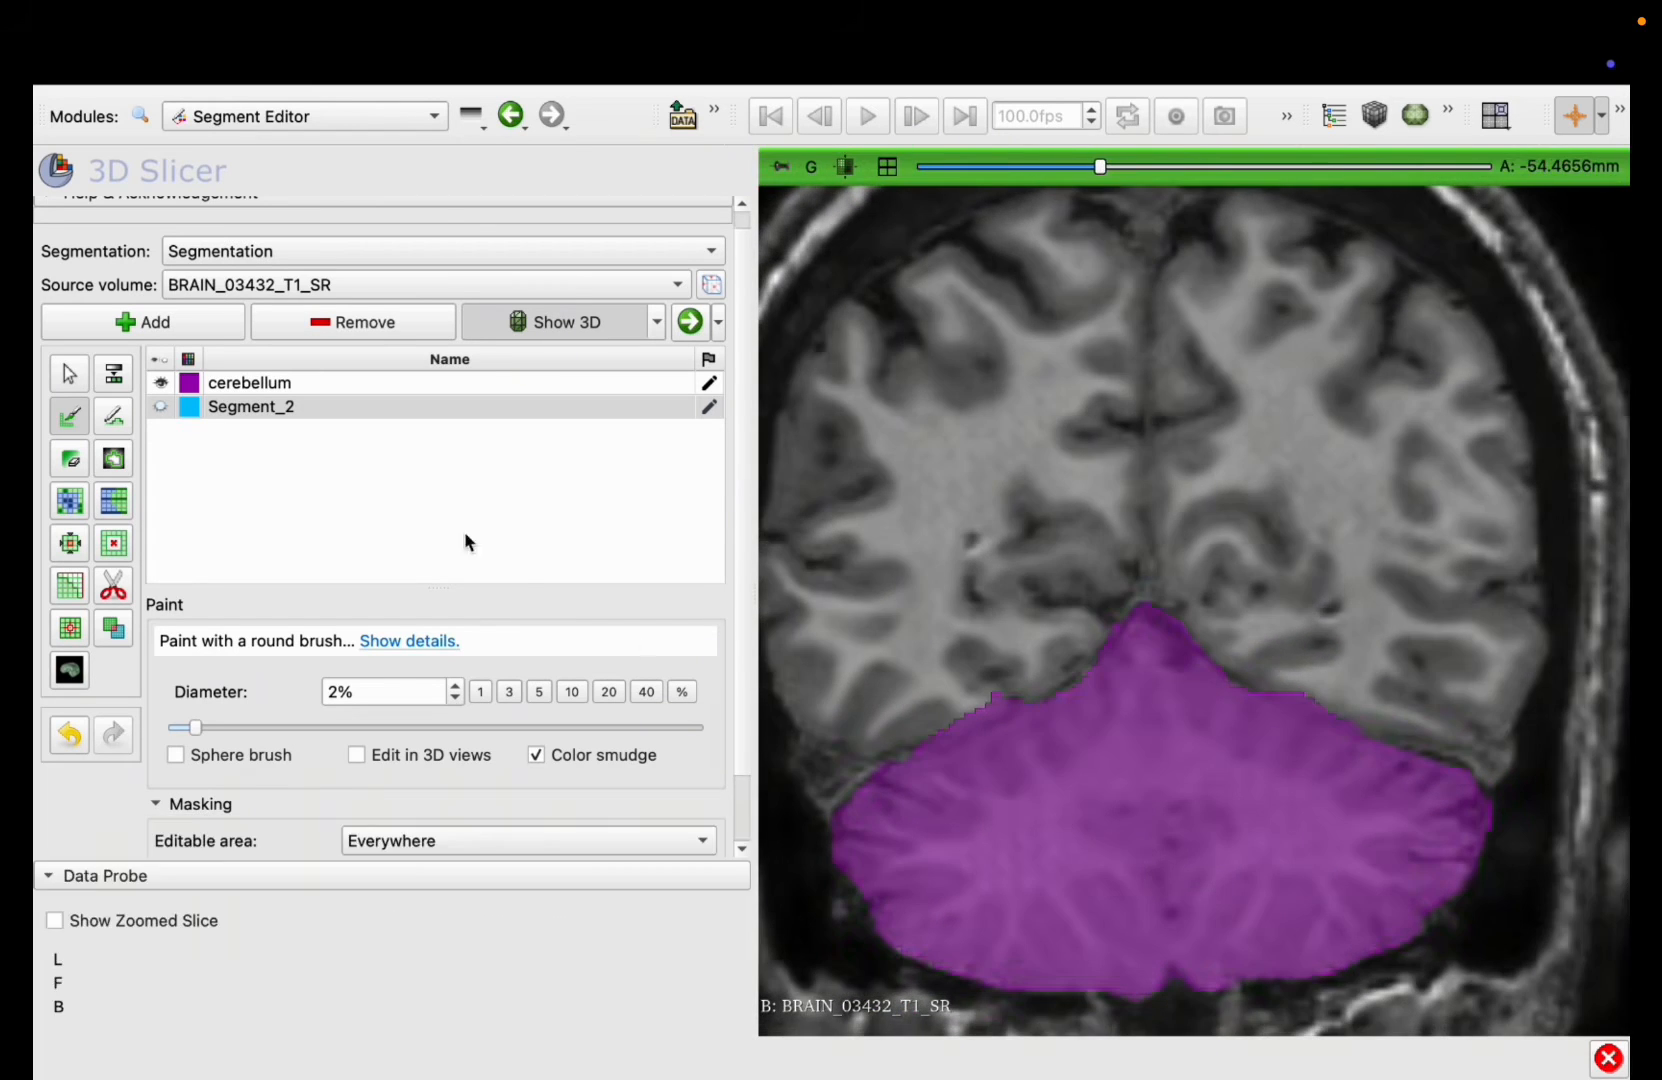
left_click(166, 384)
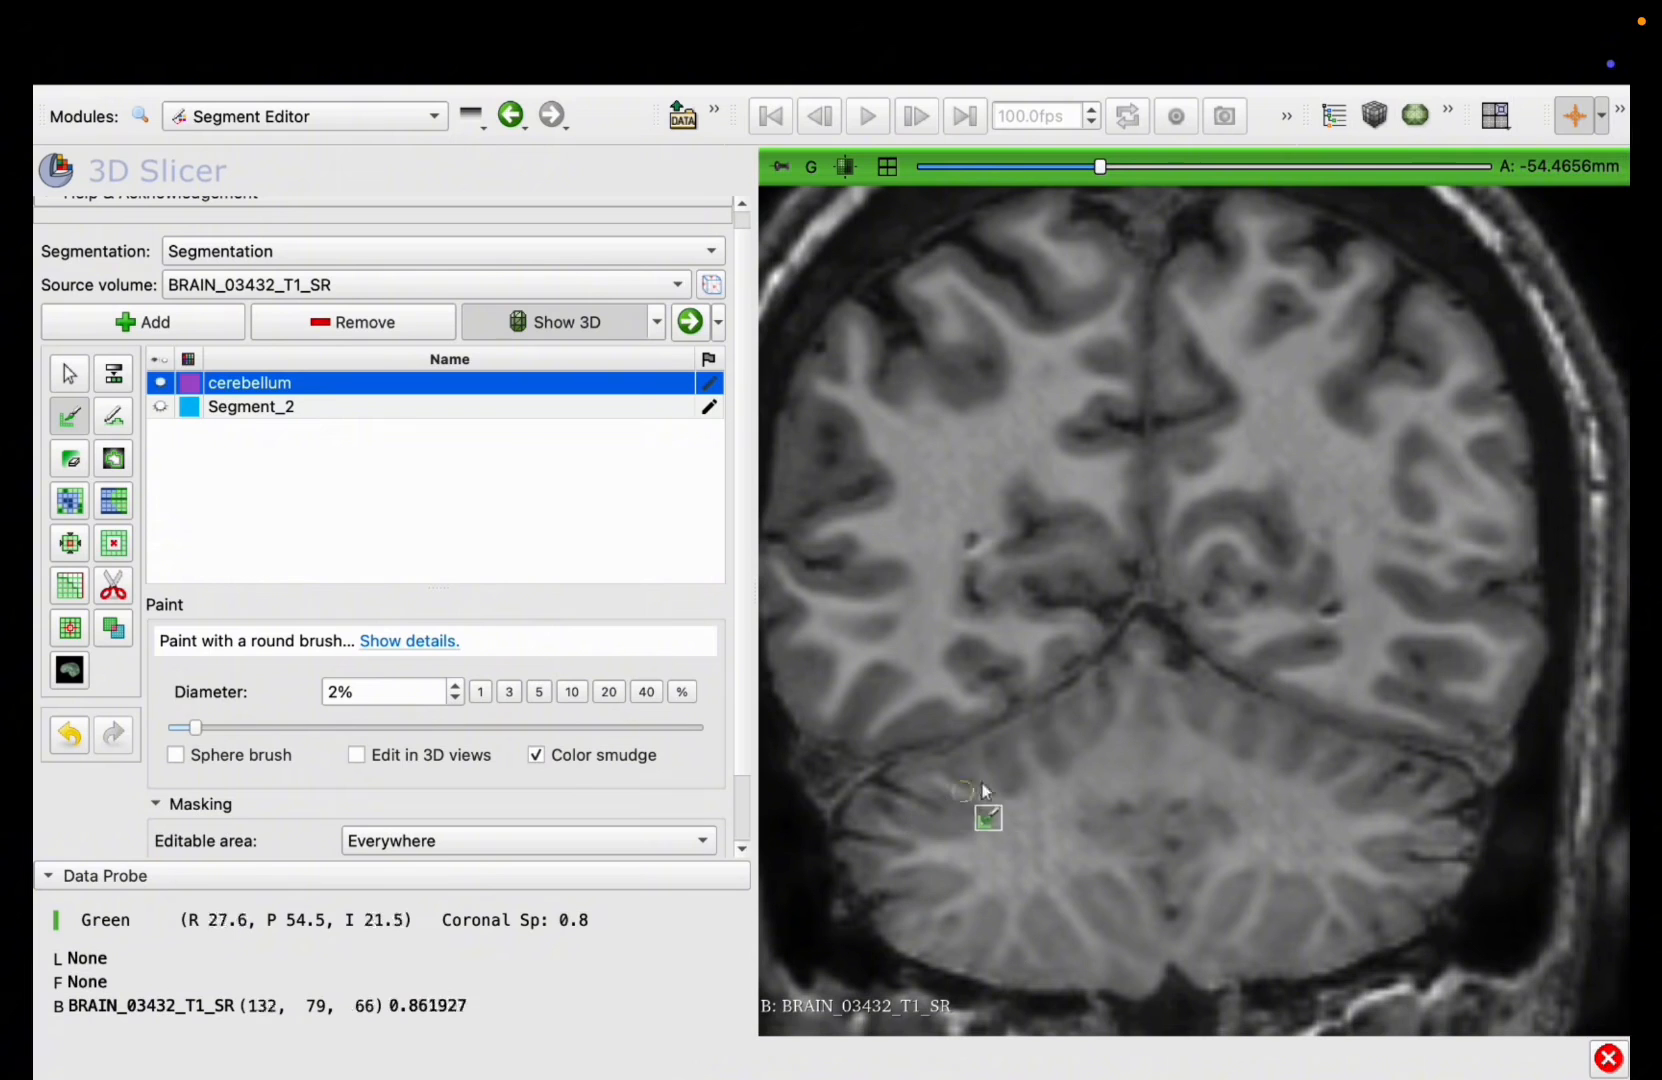
scroll(1080, 765, "up", 5)
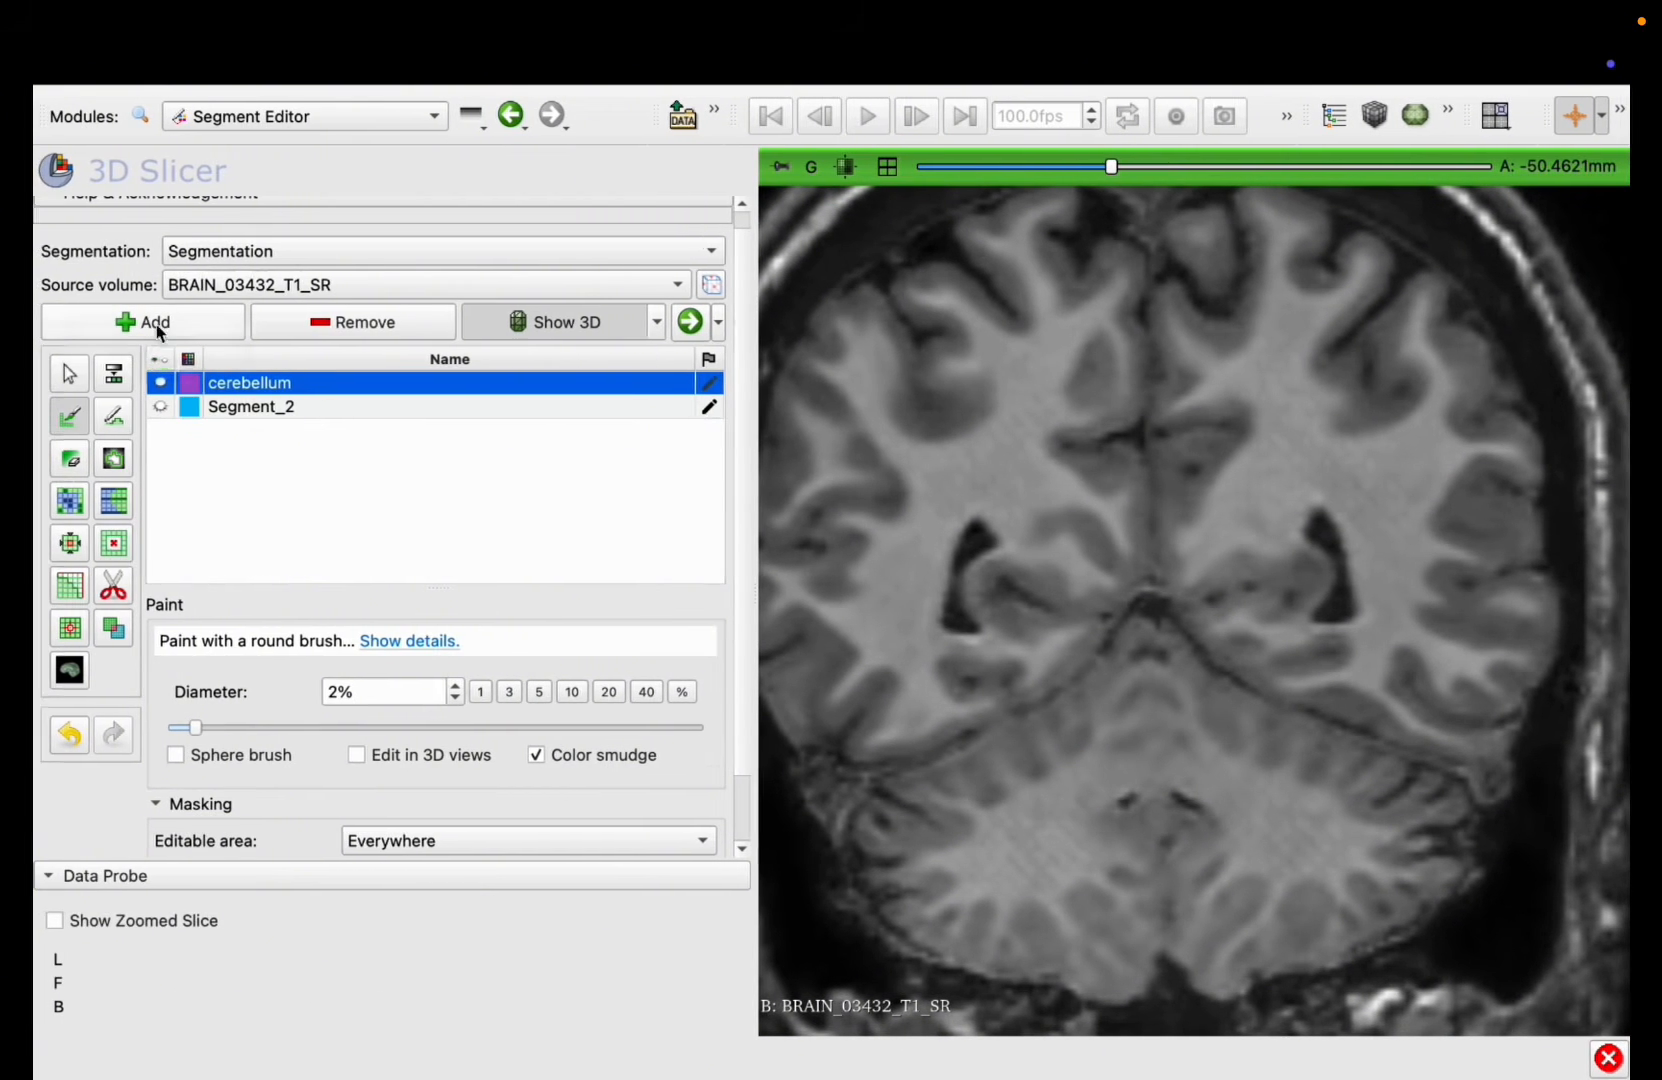
Step: Add a new segment, give it a near-white color and name it "cerebellar white matter"
scroll(157, 325, "down", 2)
left_click(130, 247)
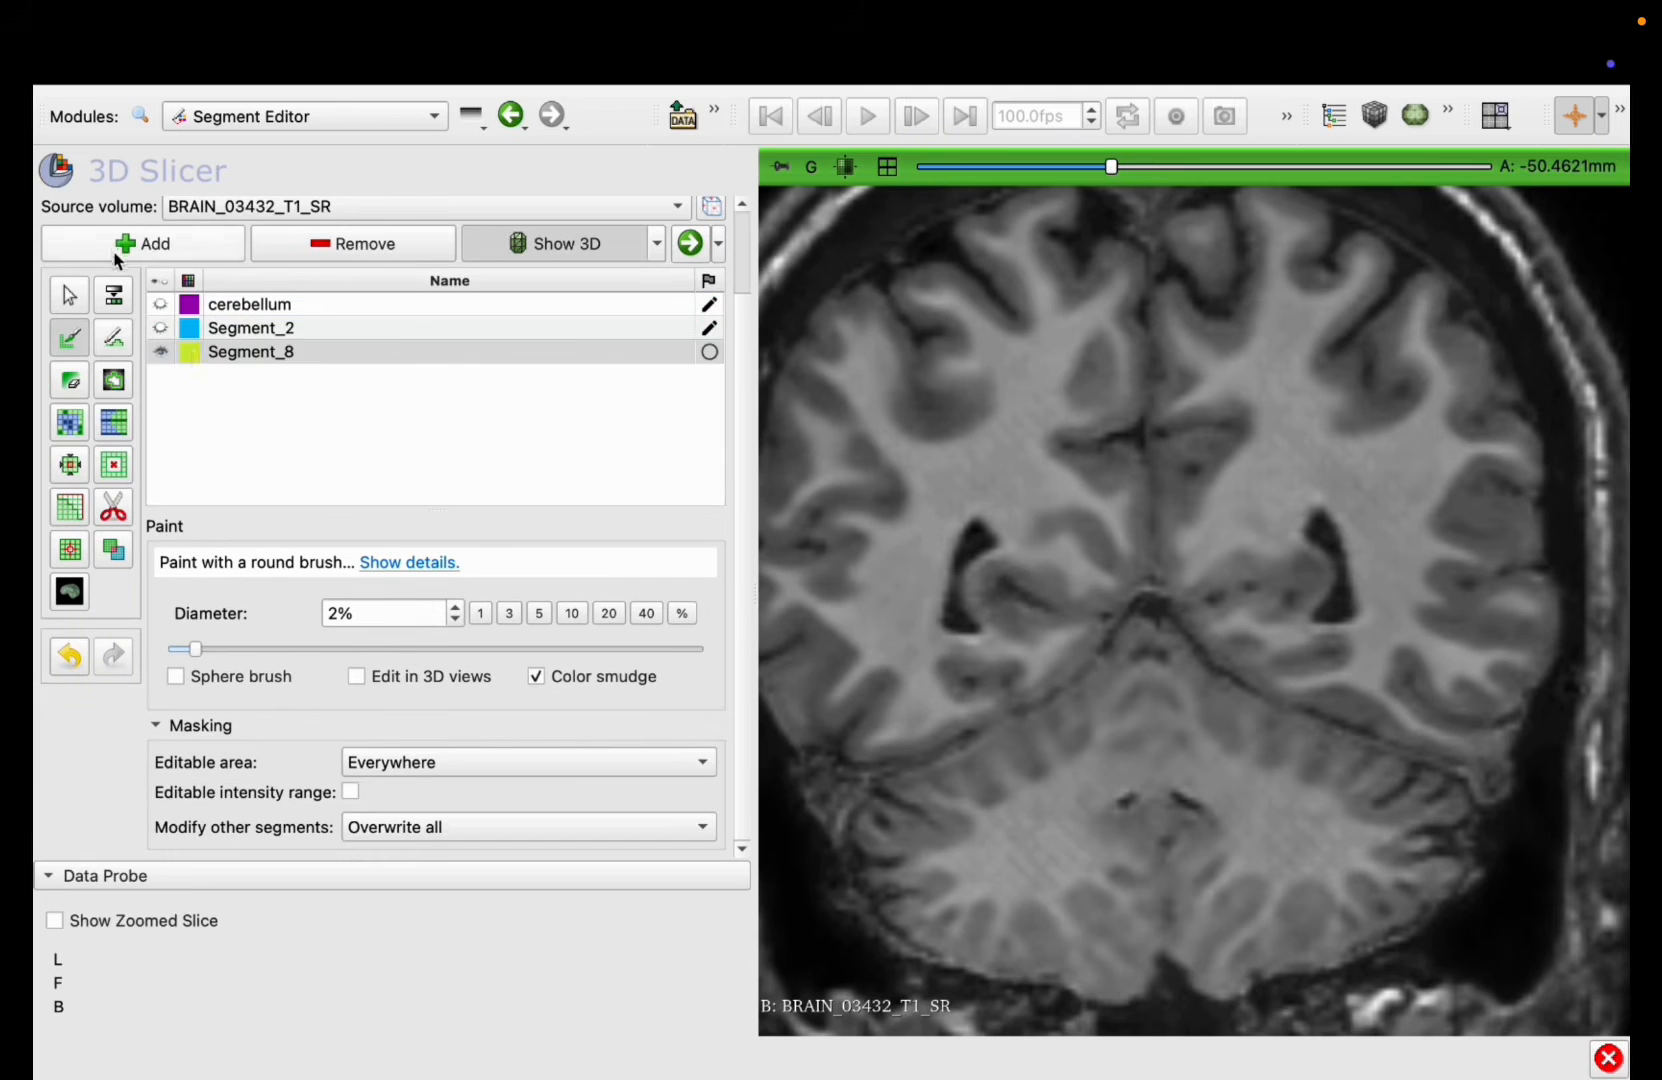
double_click(190, 352)
left_click(829, 718)
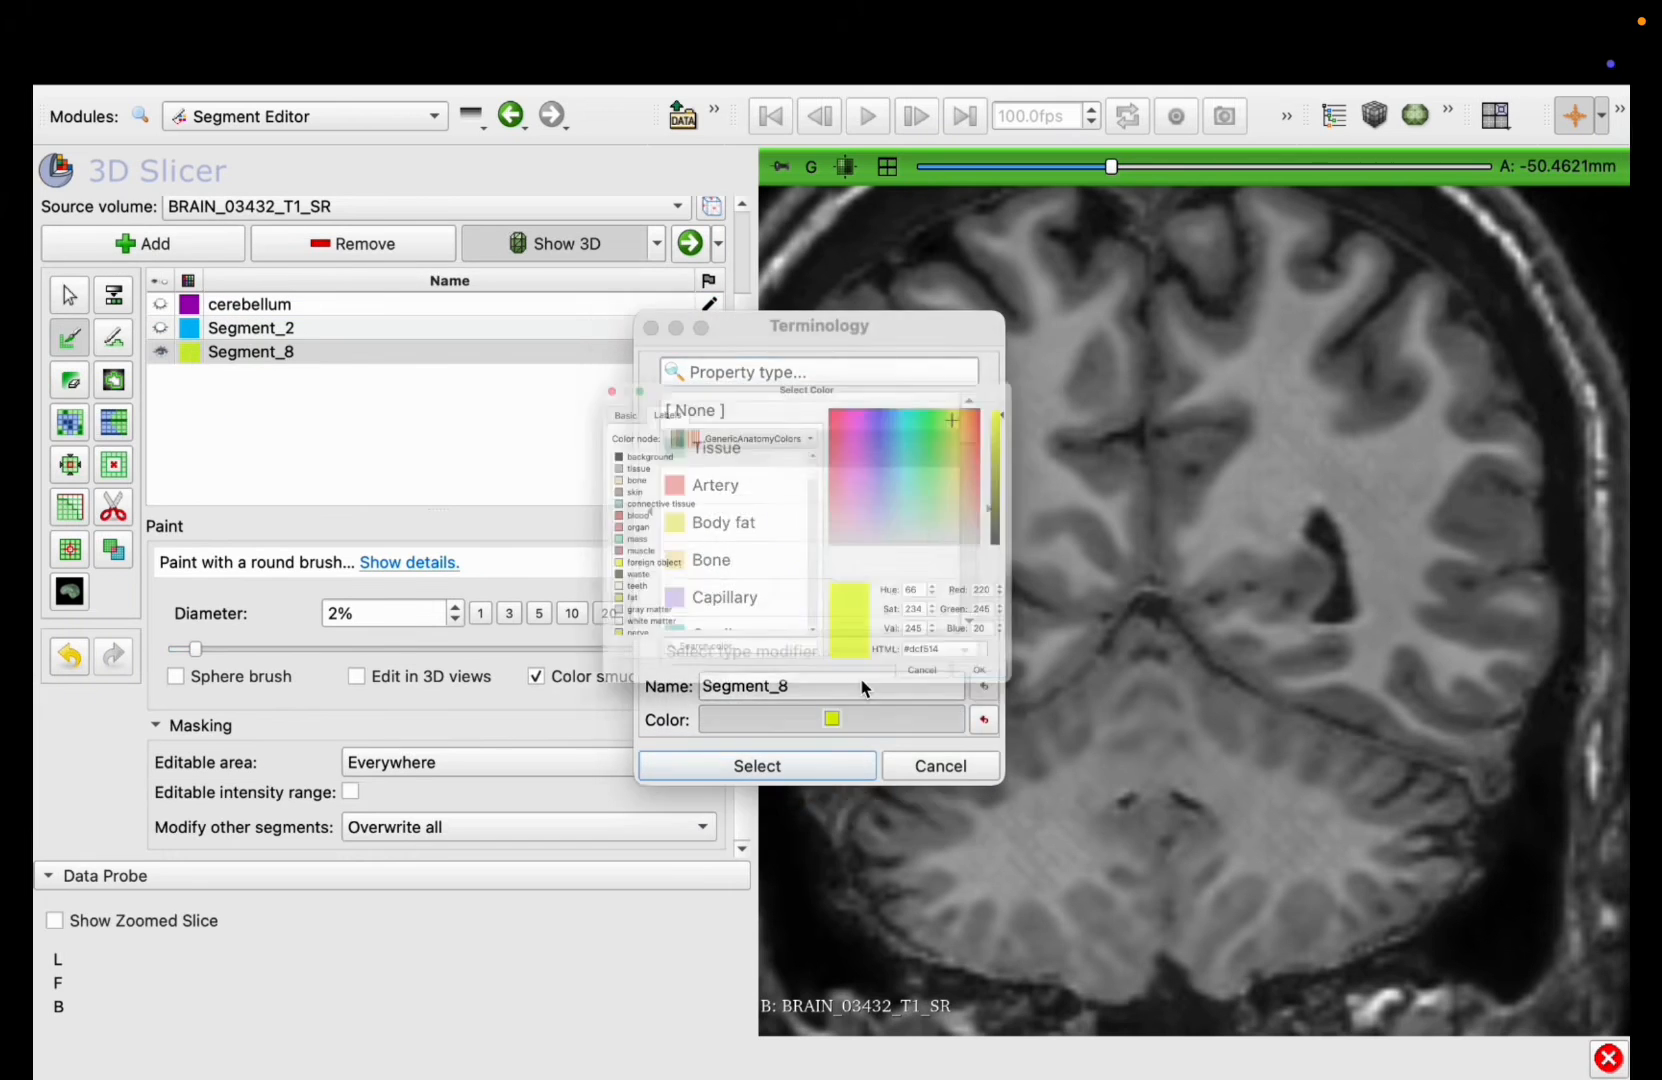
left_click_drag(1069, 361, 1058, 556)
left_click(1124, 790)
double_click(705, 685)
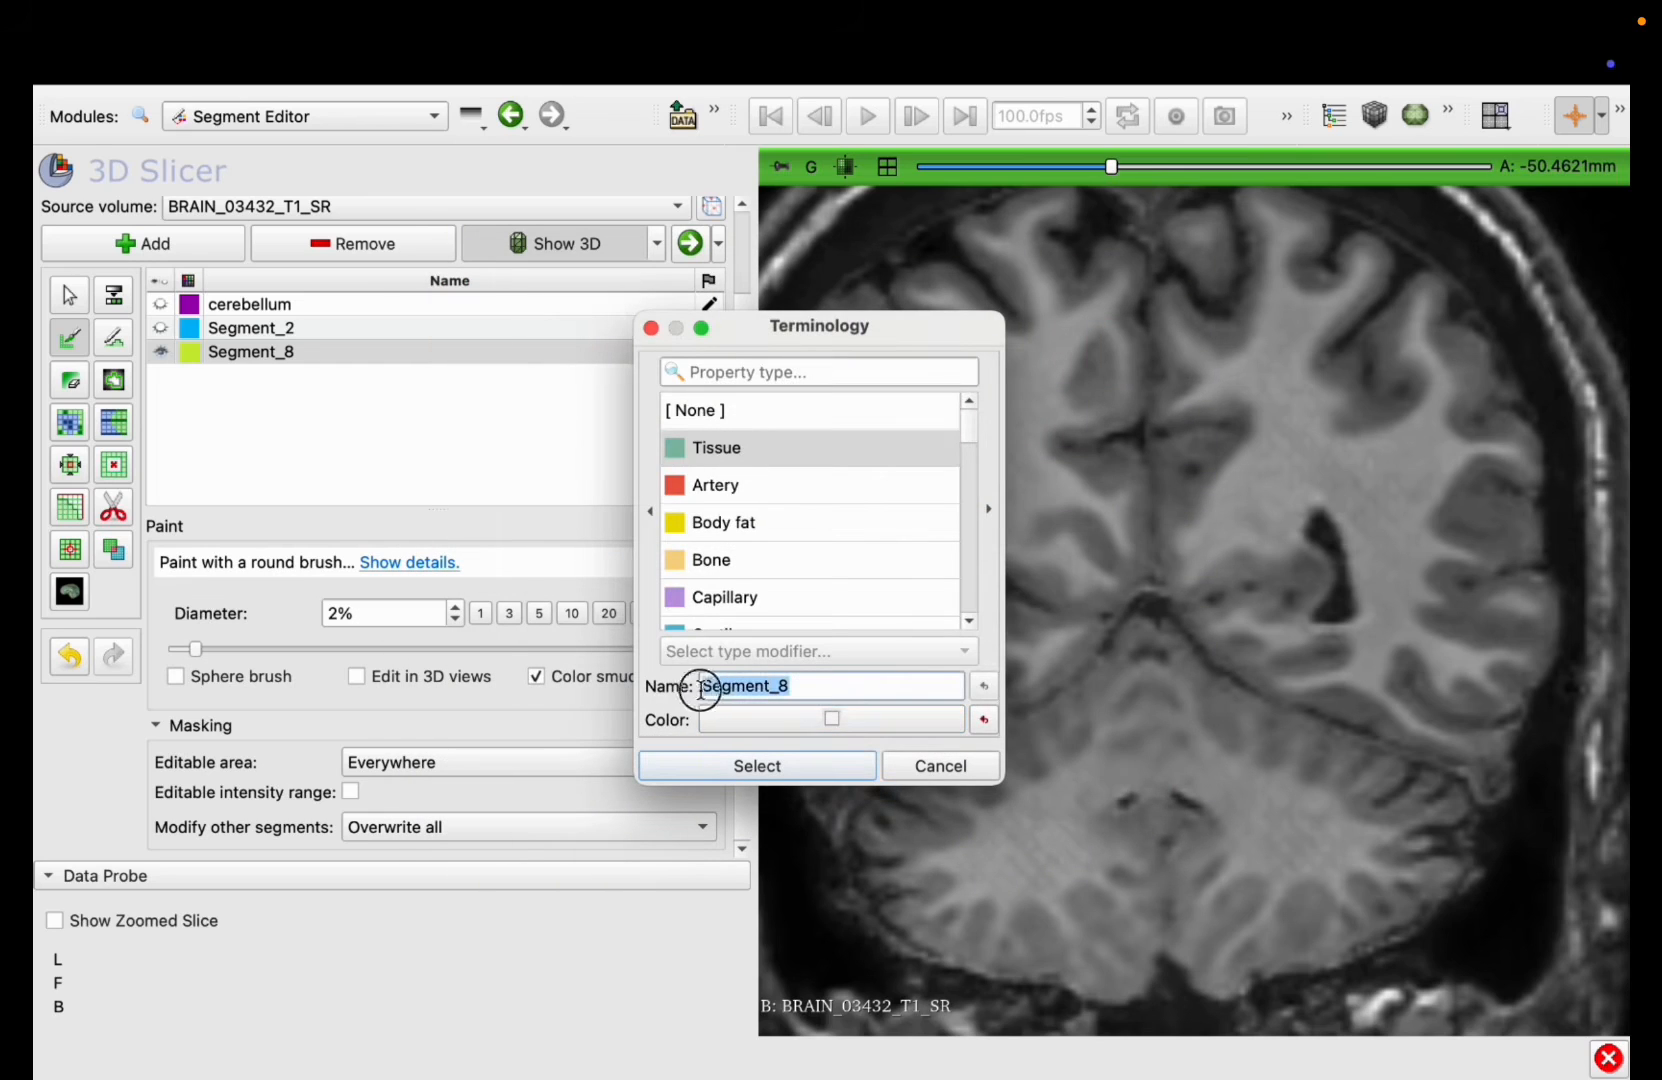
type("cerebellar white matter")
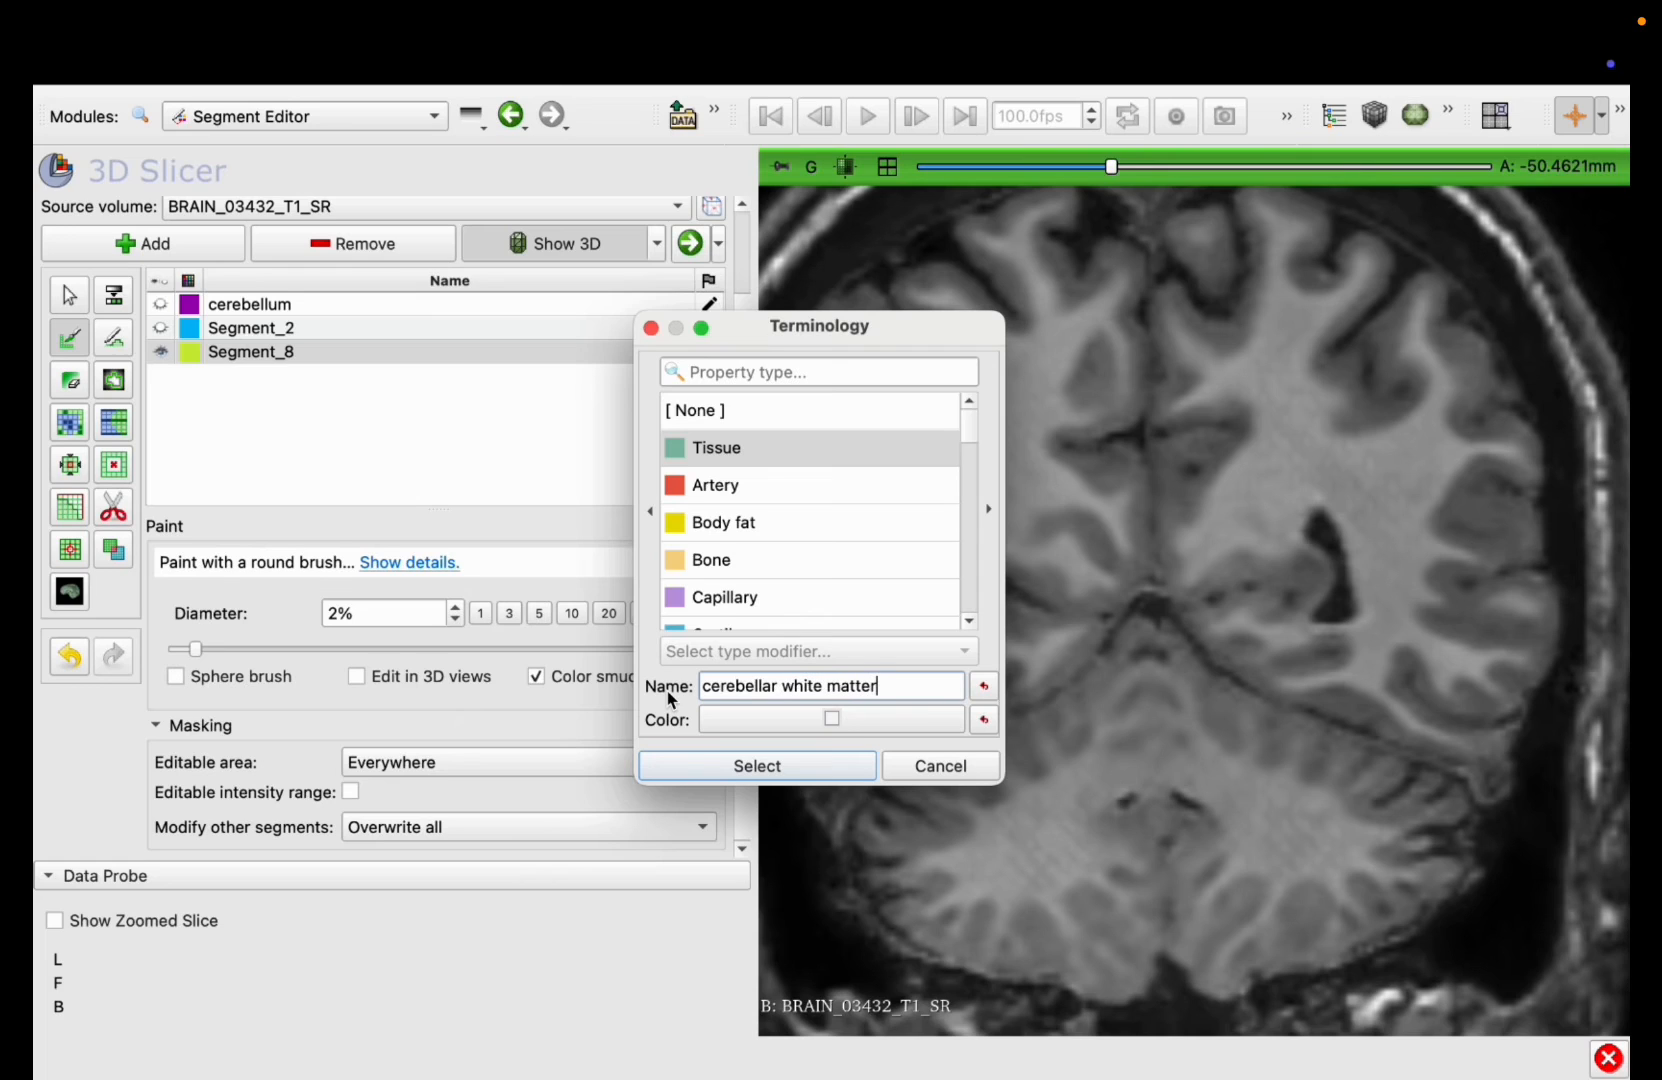
left_click(721, 765)
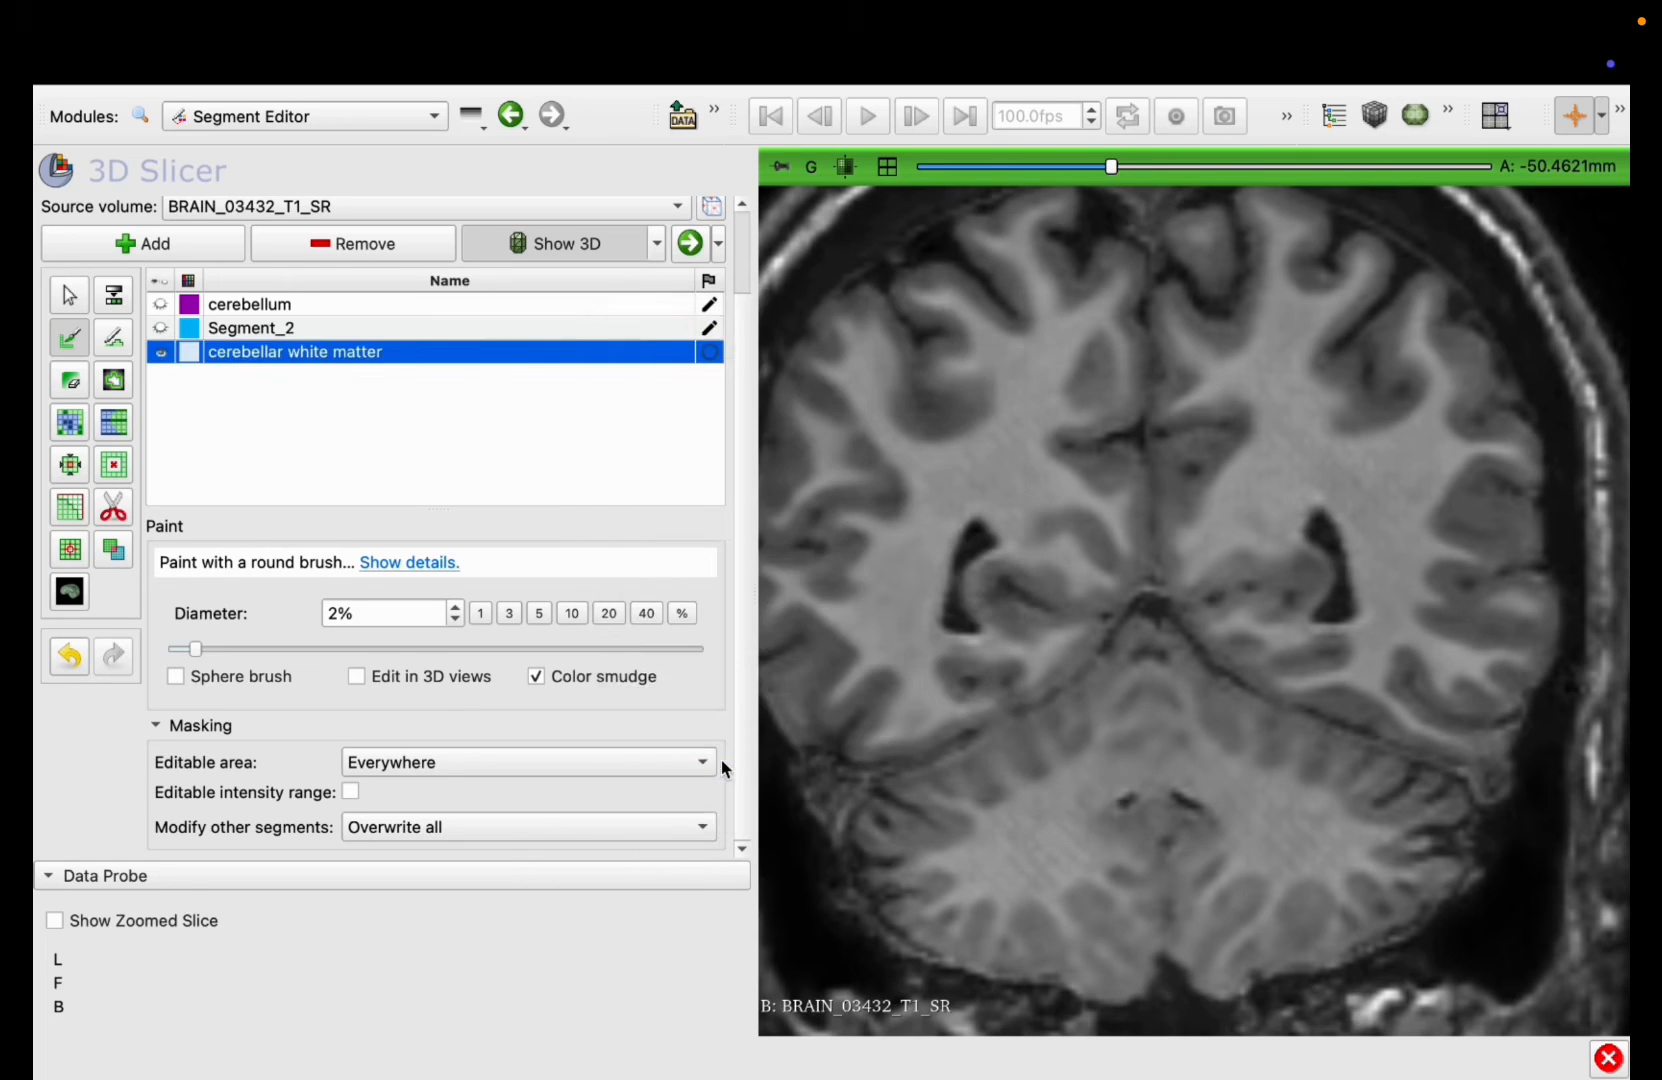
Step: Start a Threshold on the cerebellar white matter segment and set the lower limit to 1.37
left_click(115, 300)
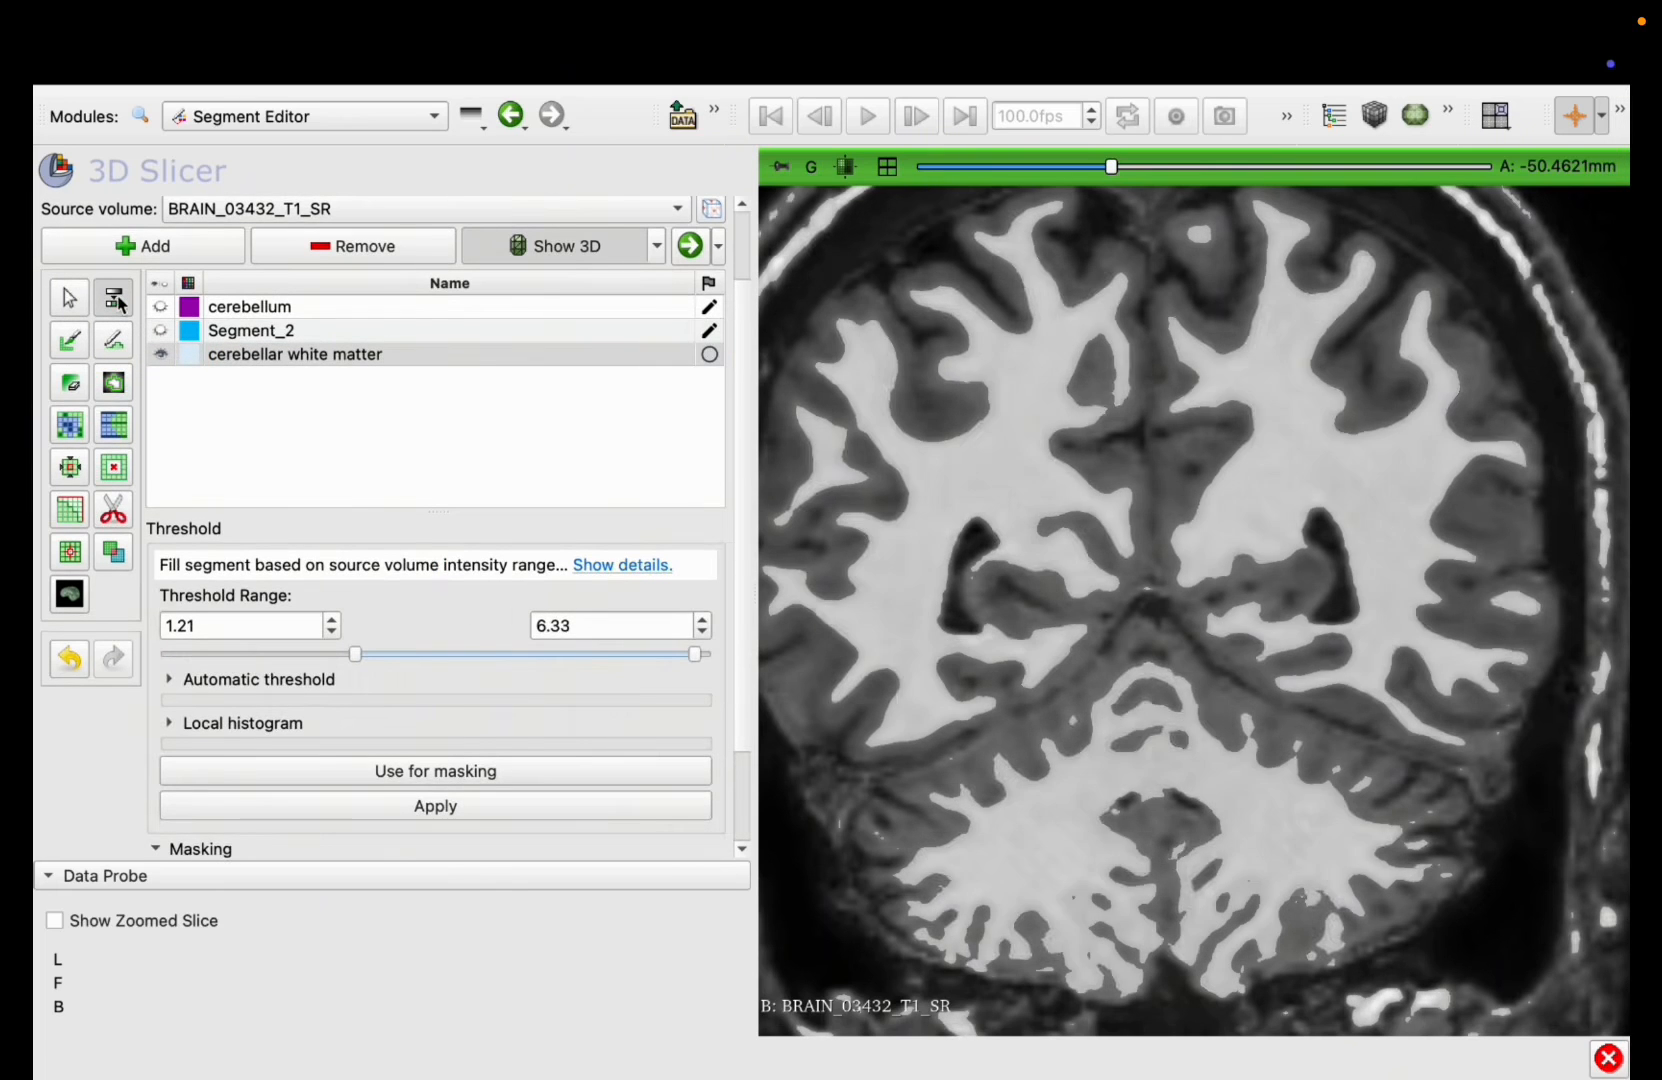
left_click_drag(343, 654, 361, 658)
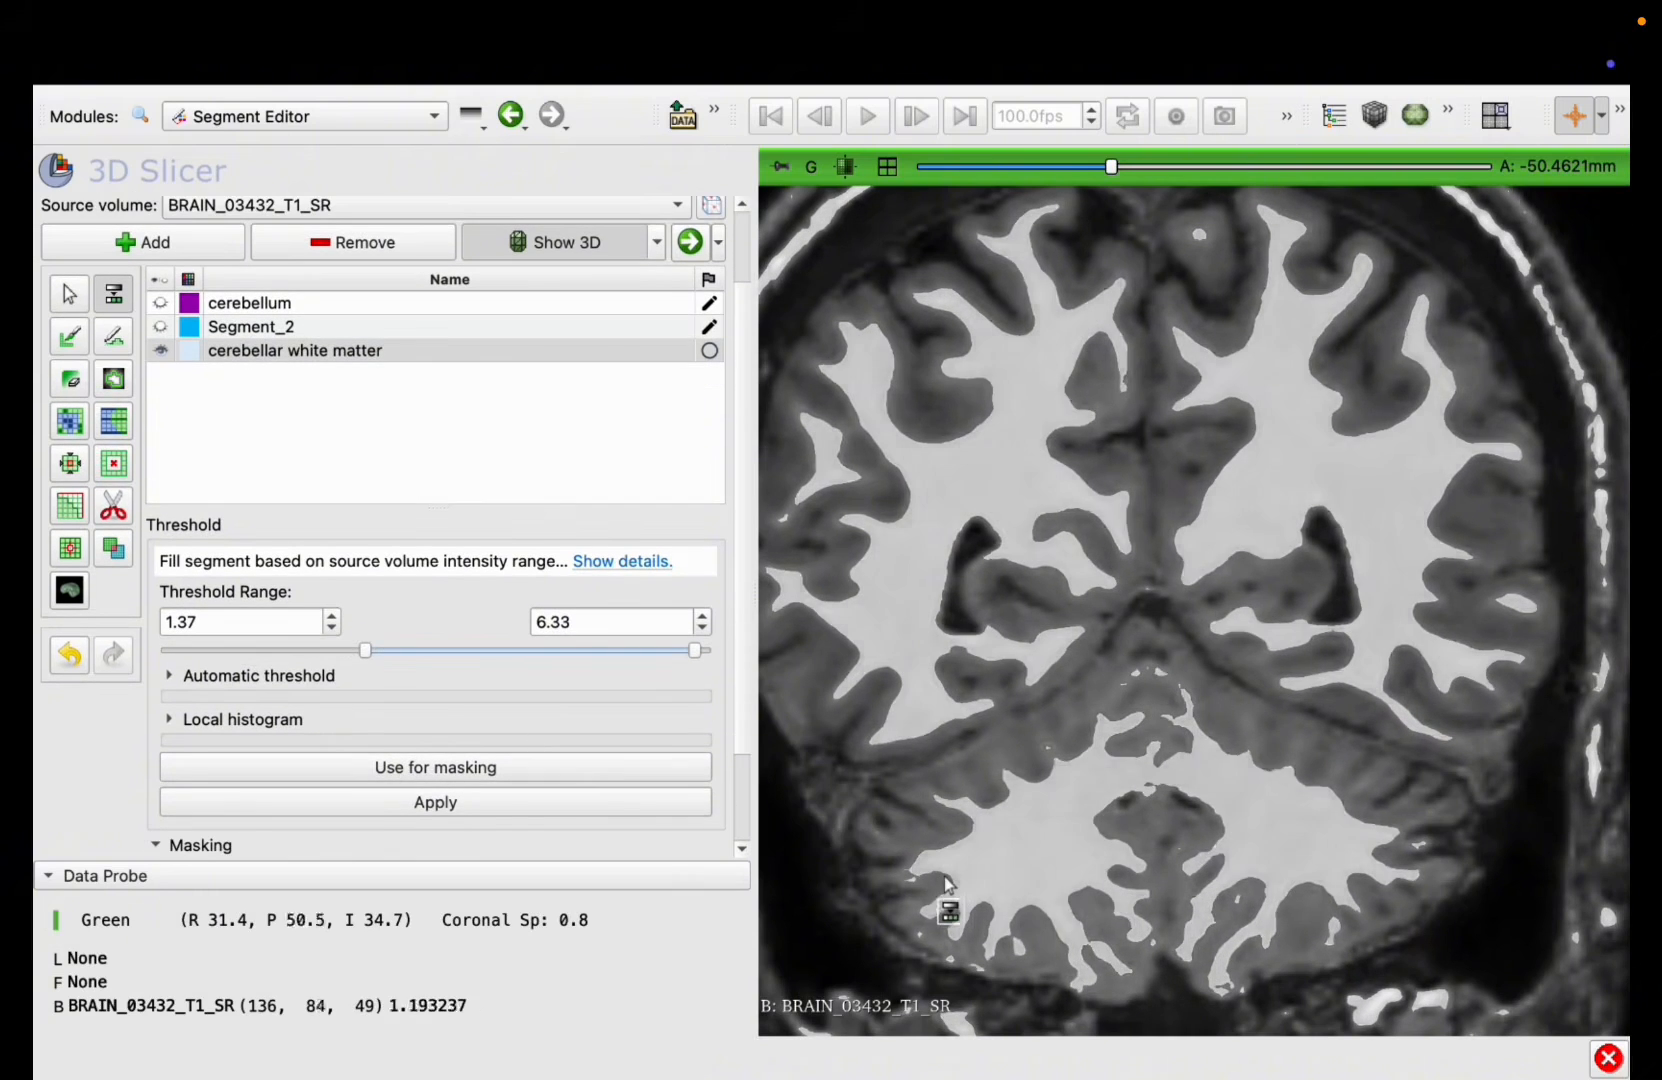
Step: Check through the coronal slices how well the threshold preview covers the cerebellar white matter
scroll(945, 884, "up", 5)
scroll(945, 884, "up", 4)
scroll(945, 884, "down", 15)
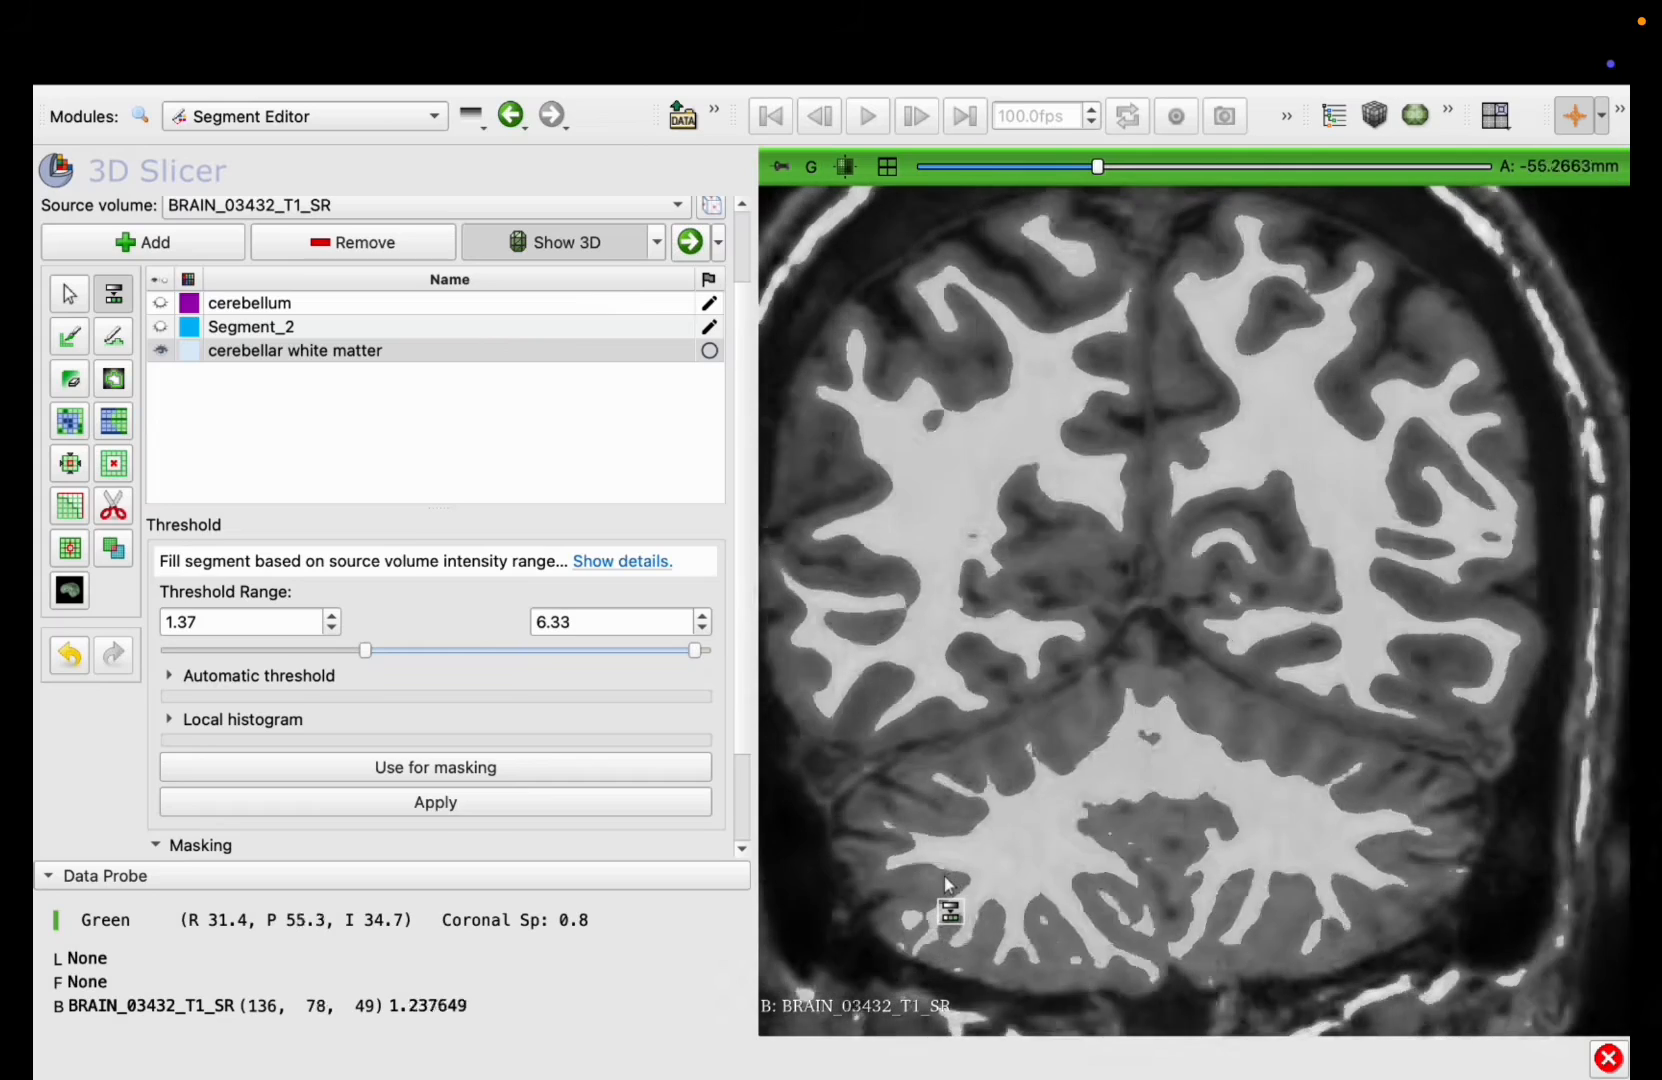
scroll(945, 880, "down", 7)
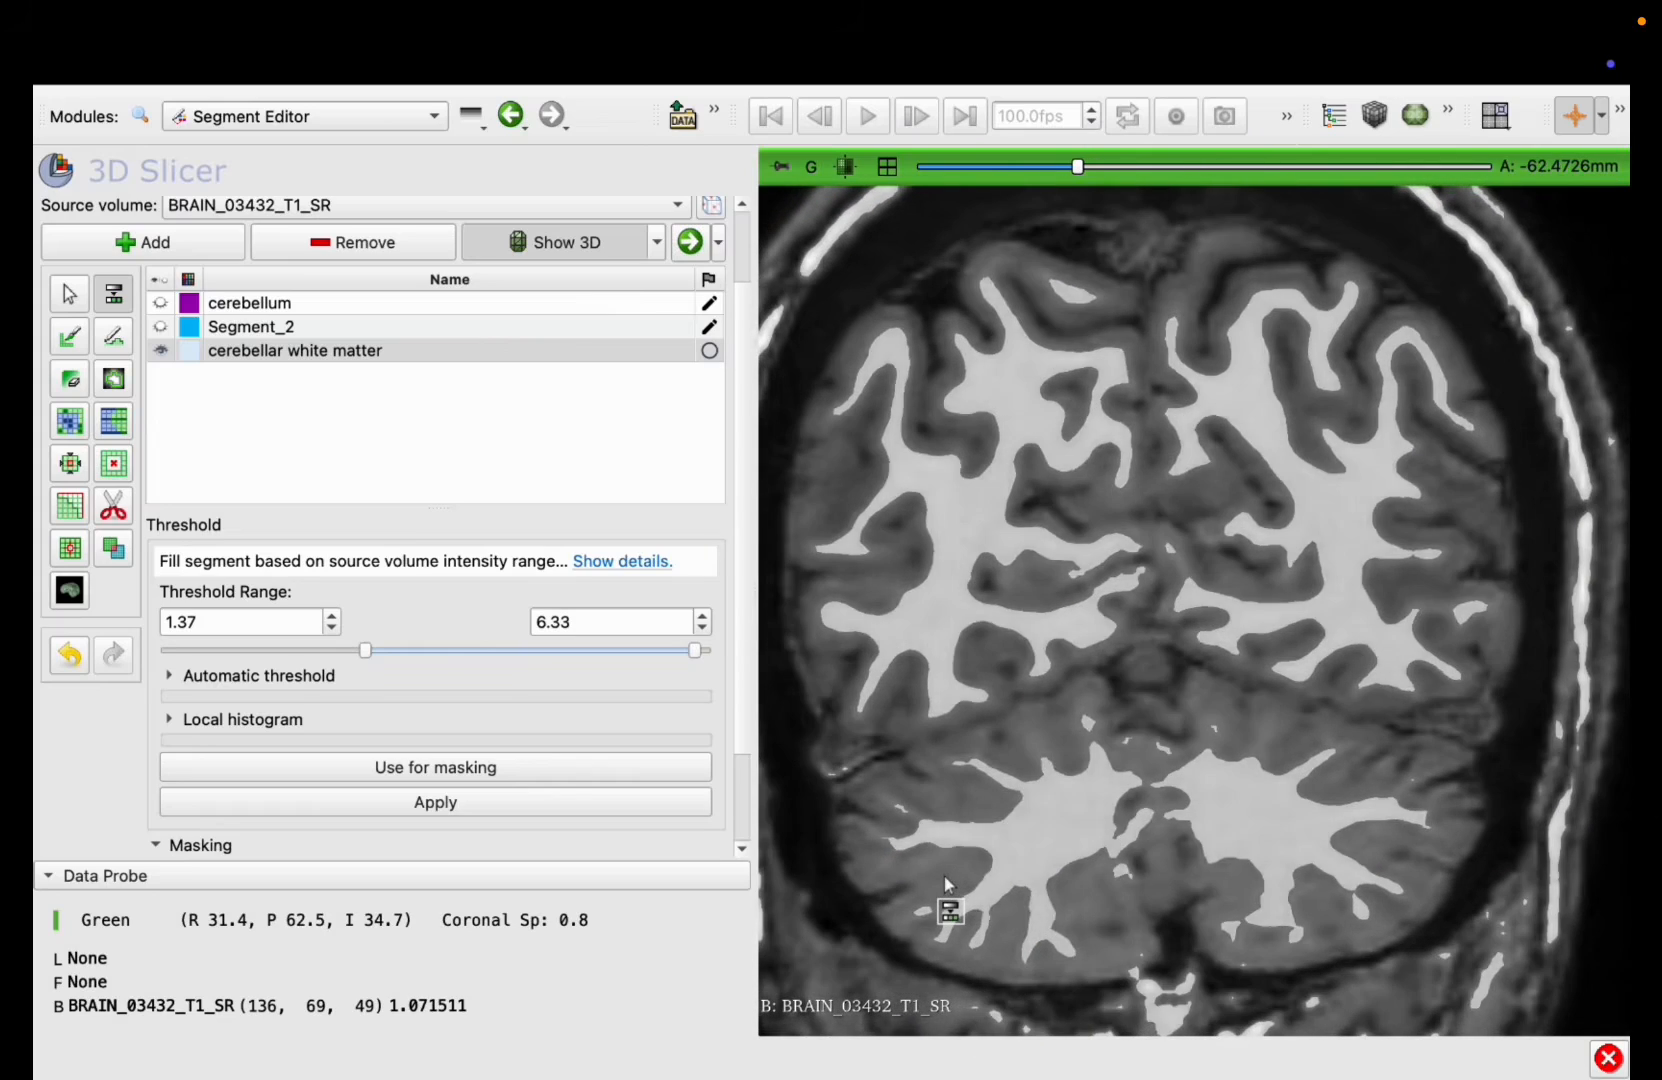
scroll(944, 876, "down", 8)
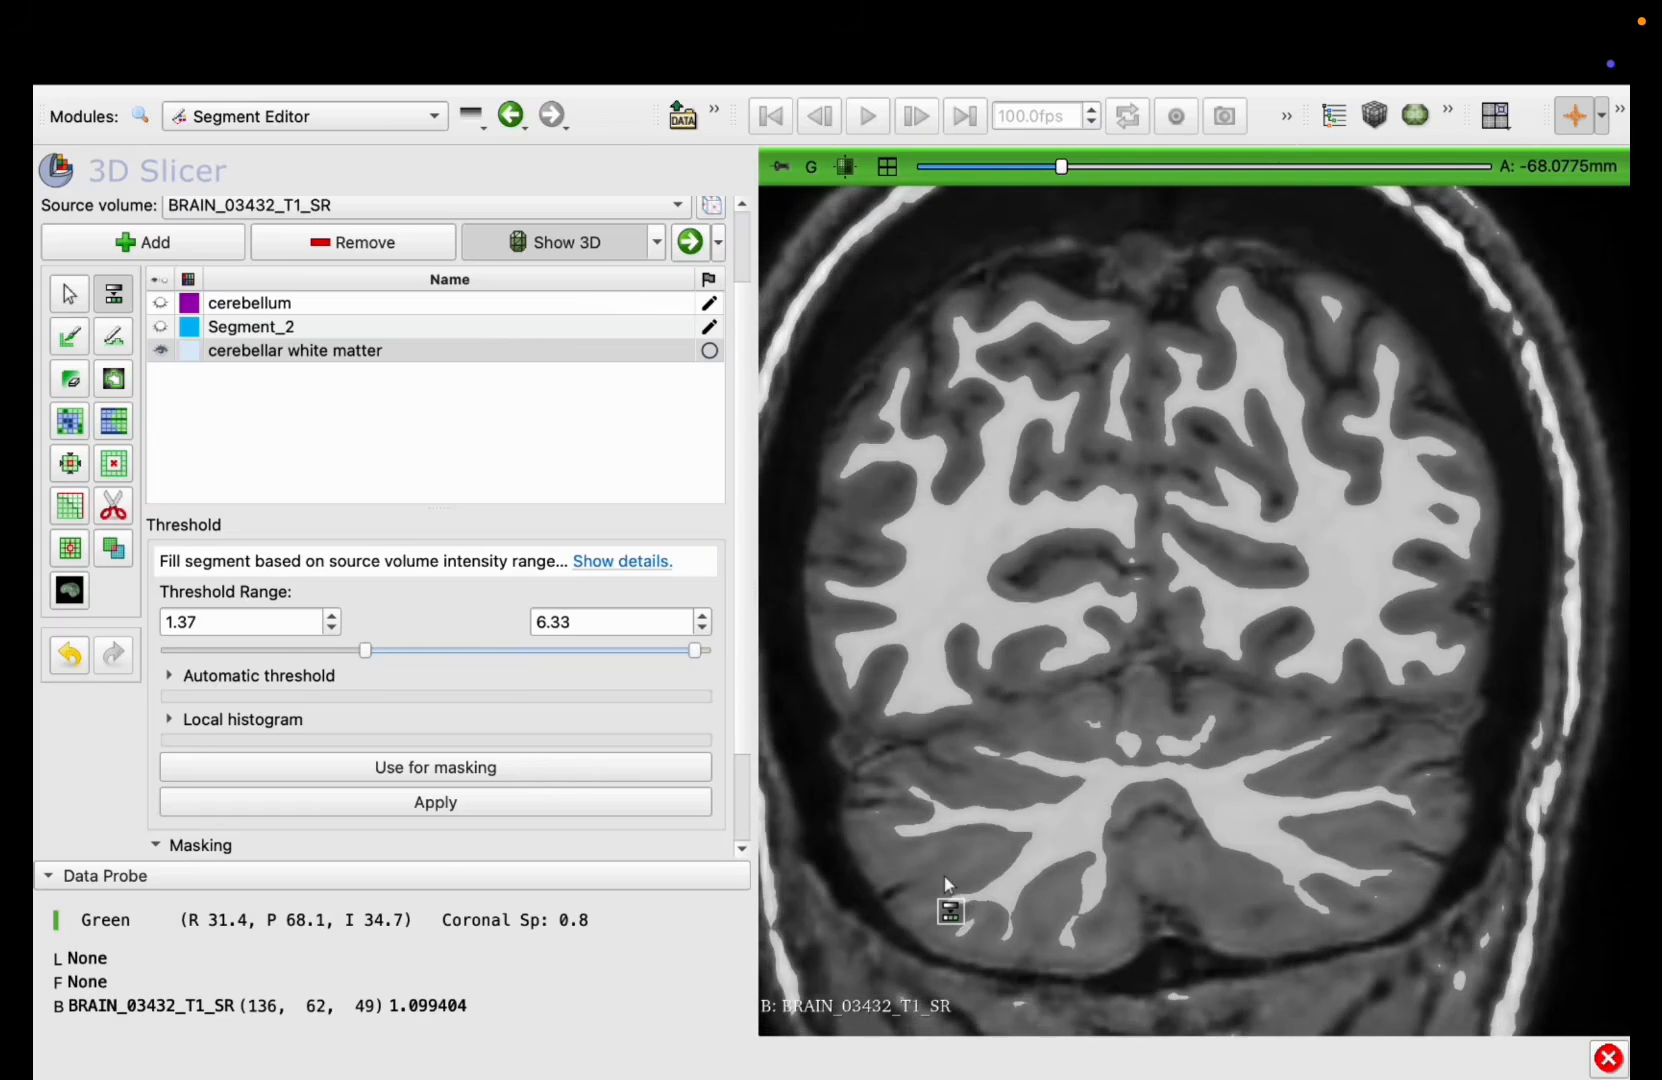
scroll(944, 876, "down", 14)
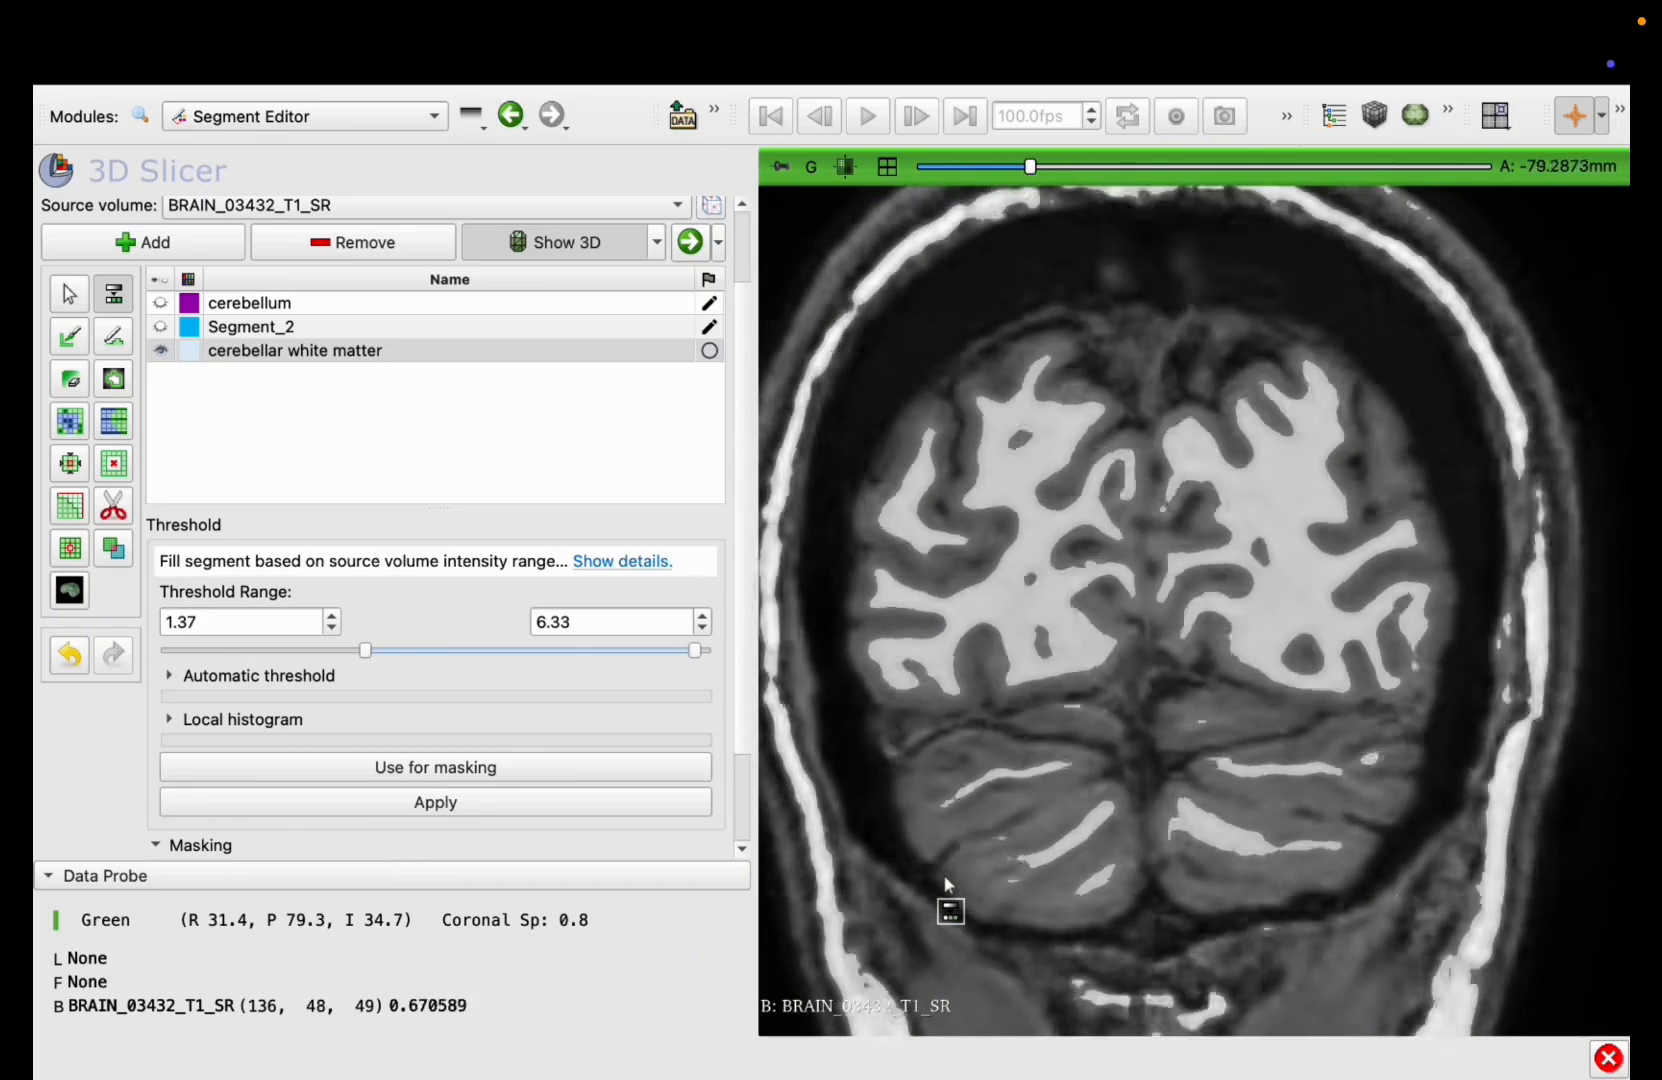
scroll(944, 876, "up", 10)
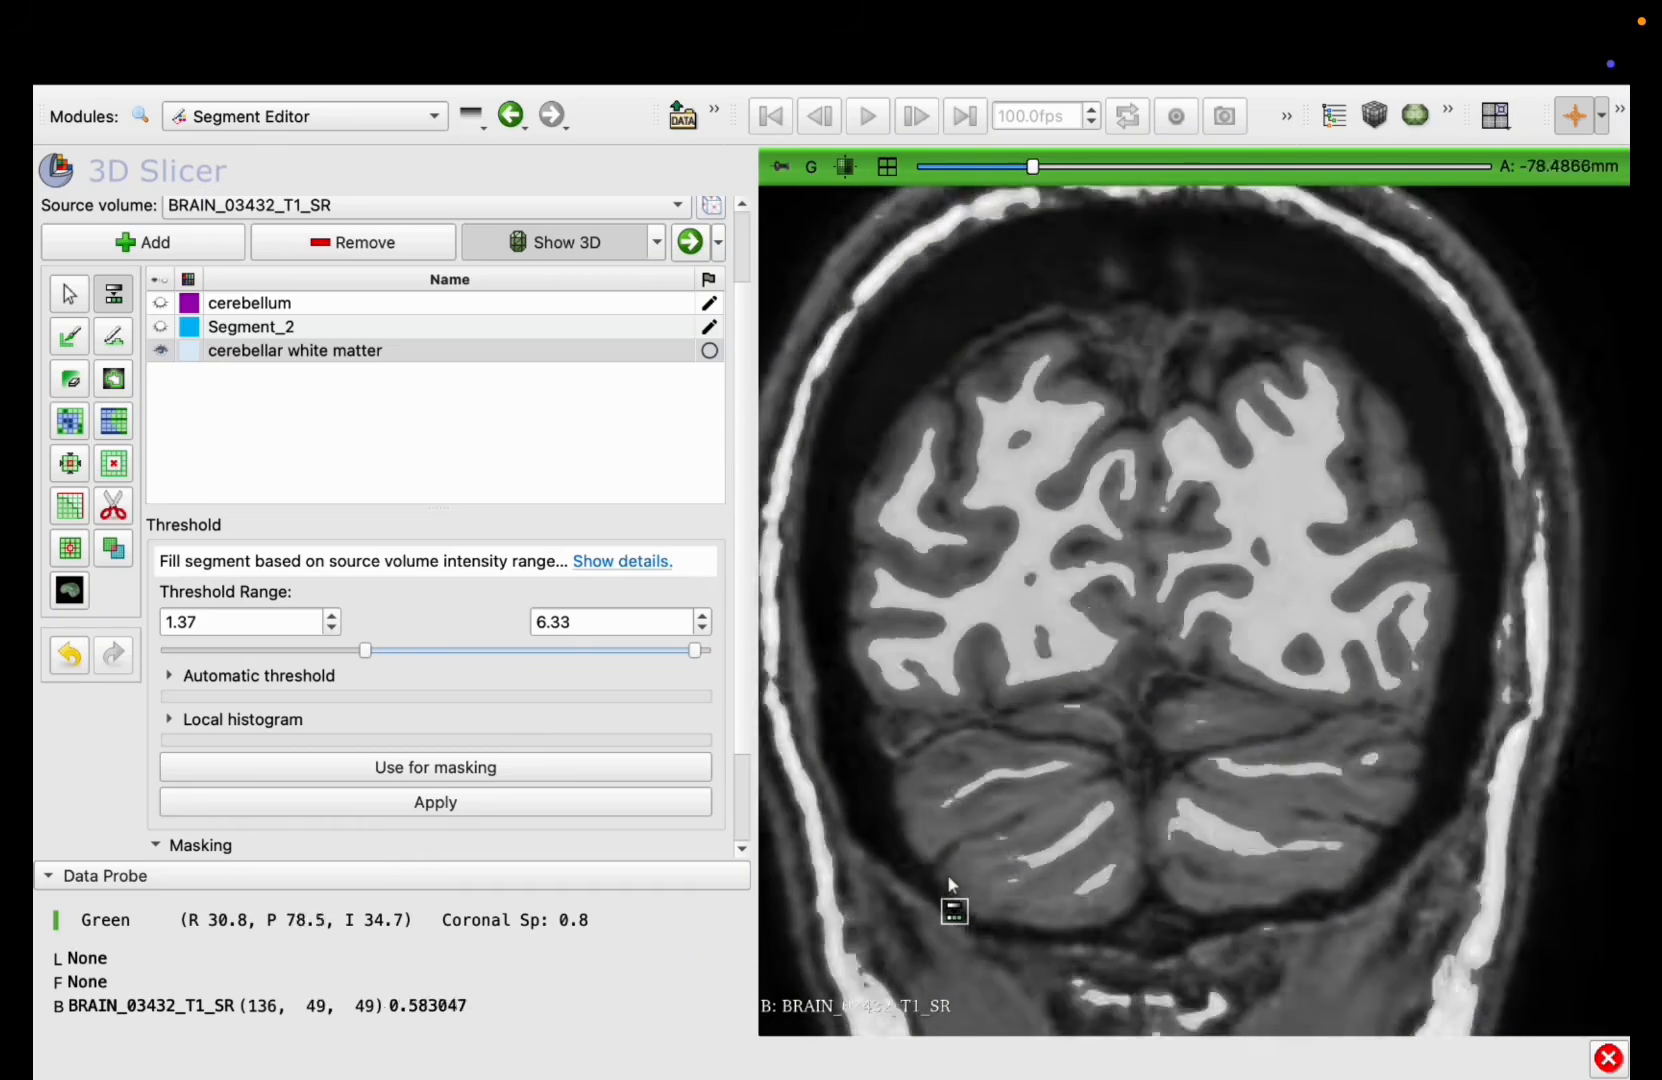
scroll(949, 882, "up", 20)
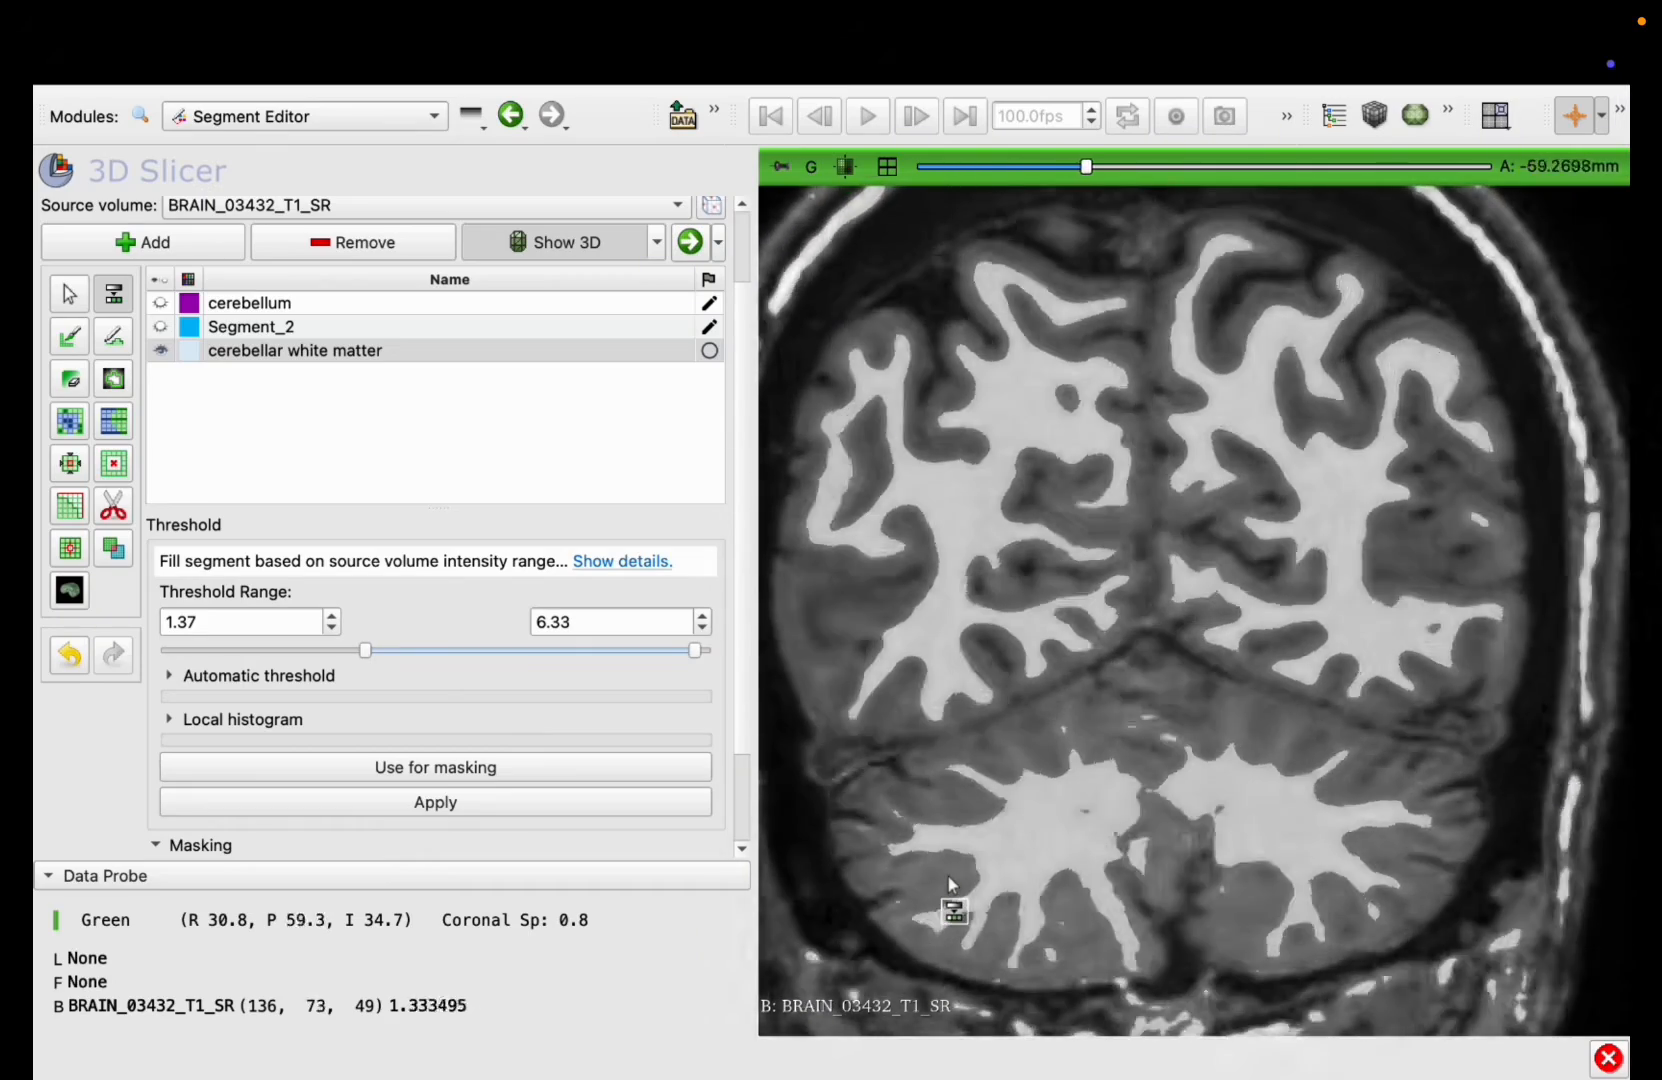
scroll(948, 878, "up", 8)
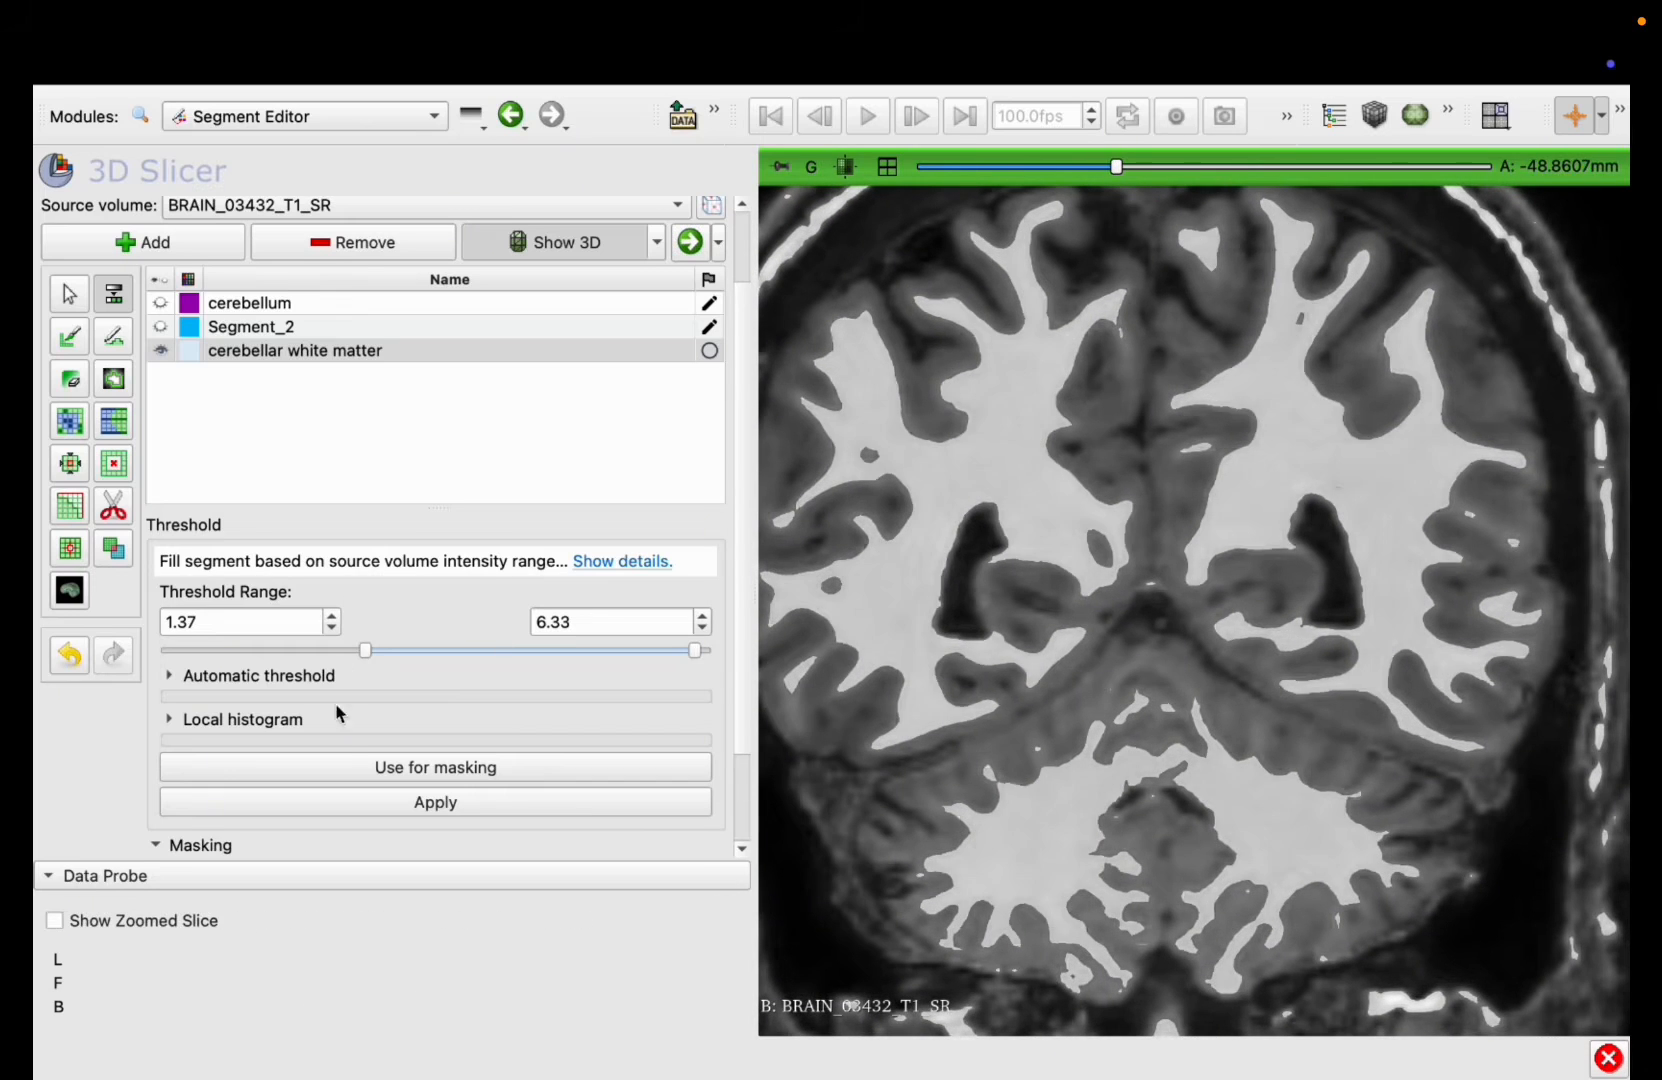
Step: Use the 1.37 to 6.33 threshold range as the editable intensity mask
scroll(447, 768, "down", 1)
left_click(447, 760)
scroll(242, 828, "down", 1)
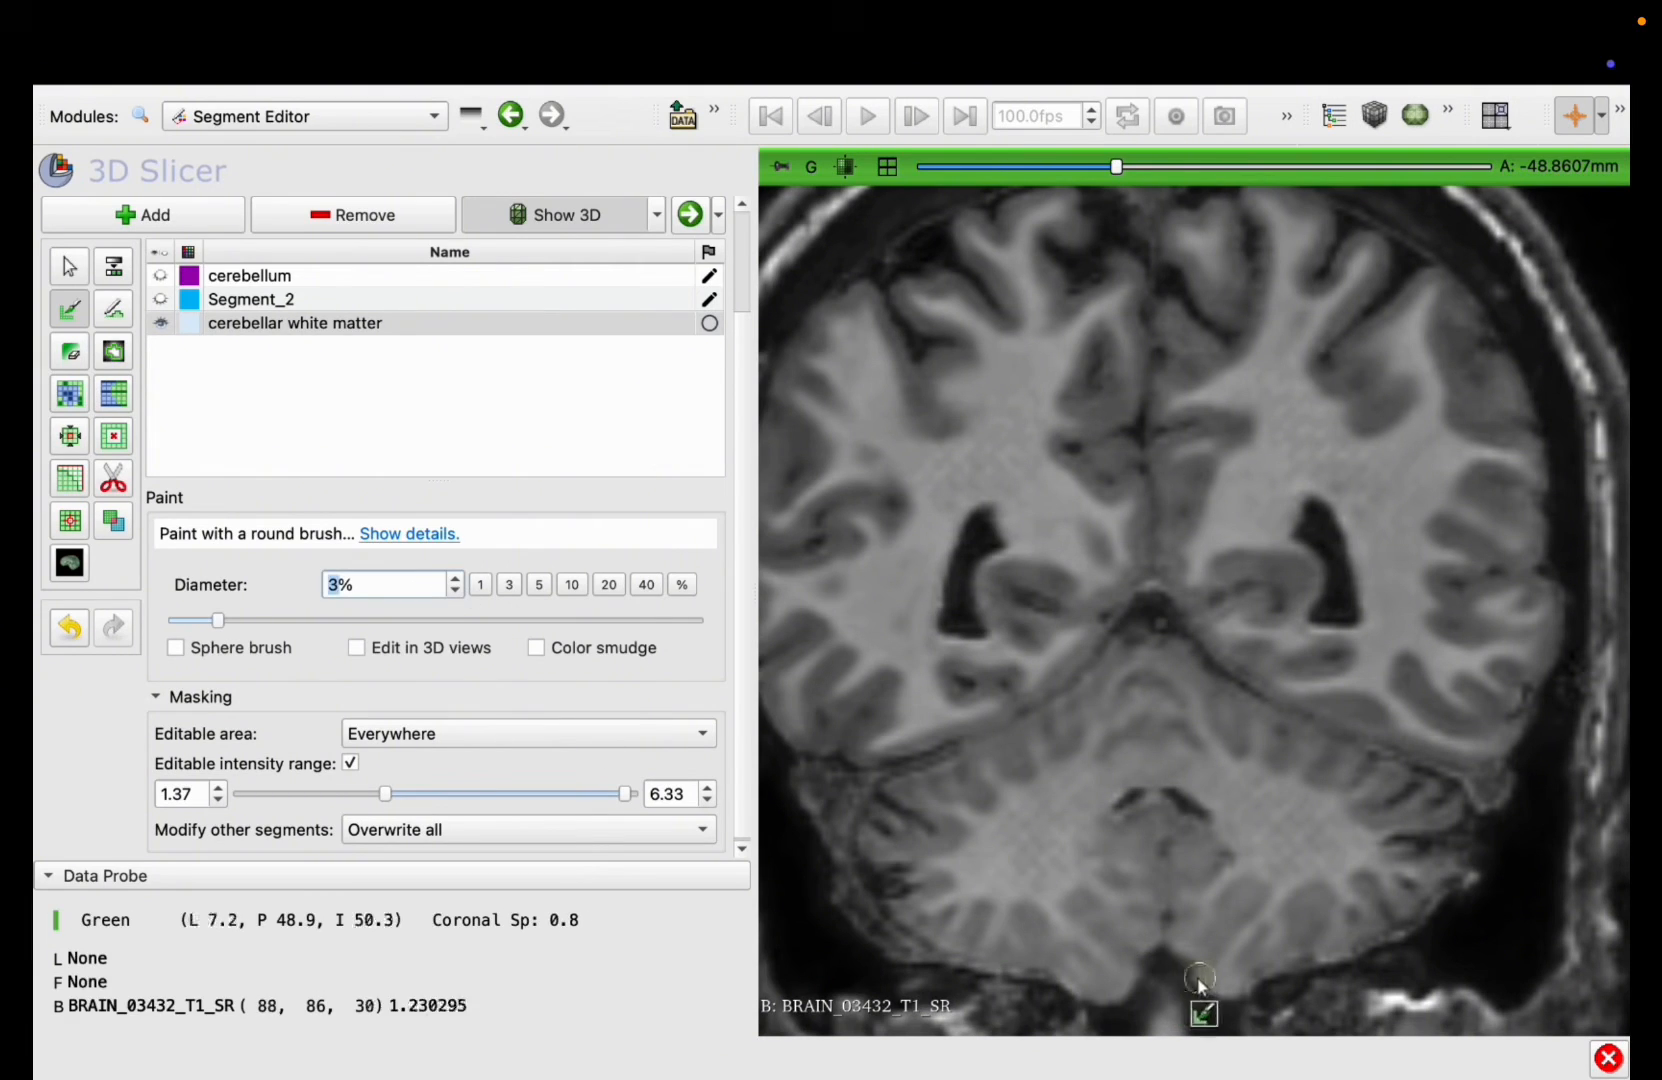
Step: Paint cerebellar white matter strokes across both hemispheres with a 3% brush on several coronal slices between about A -39 mm and -59 mm
mouse_move(1035, 870)
left_mouse_down()
mouse_move(1127, 795)
mouse_move(1217, 787)
mouse_move(1305, 858)
mouse_move(1270, 855)
mouse_move(1182, 760)
mouse_move(1016, 838)
mouse_move(1018, 868)
mouse_move(1131, 805)
mouse_move(1321, 846)
left_mouse_up()
scroll(1267, 850, "down", 7)
scroll(1267, 850, "down", 1)
scroll(1018, 868, "down", 10)
scroll(1326, 848, "down", 8)
scroll(1326, 848, "down", 5)
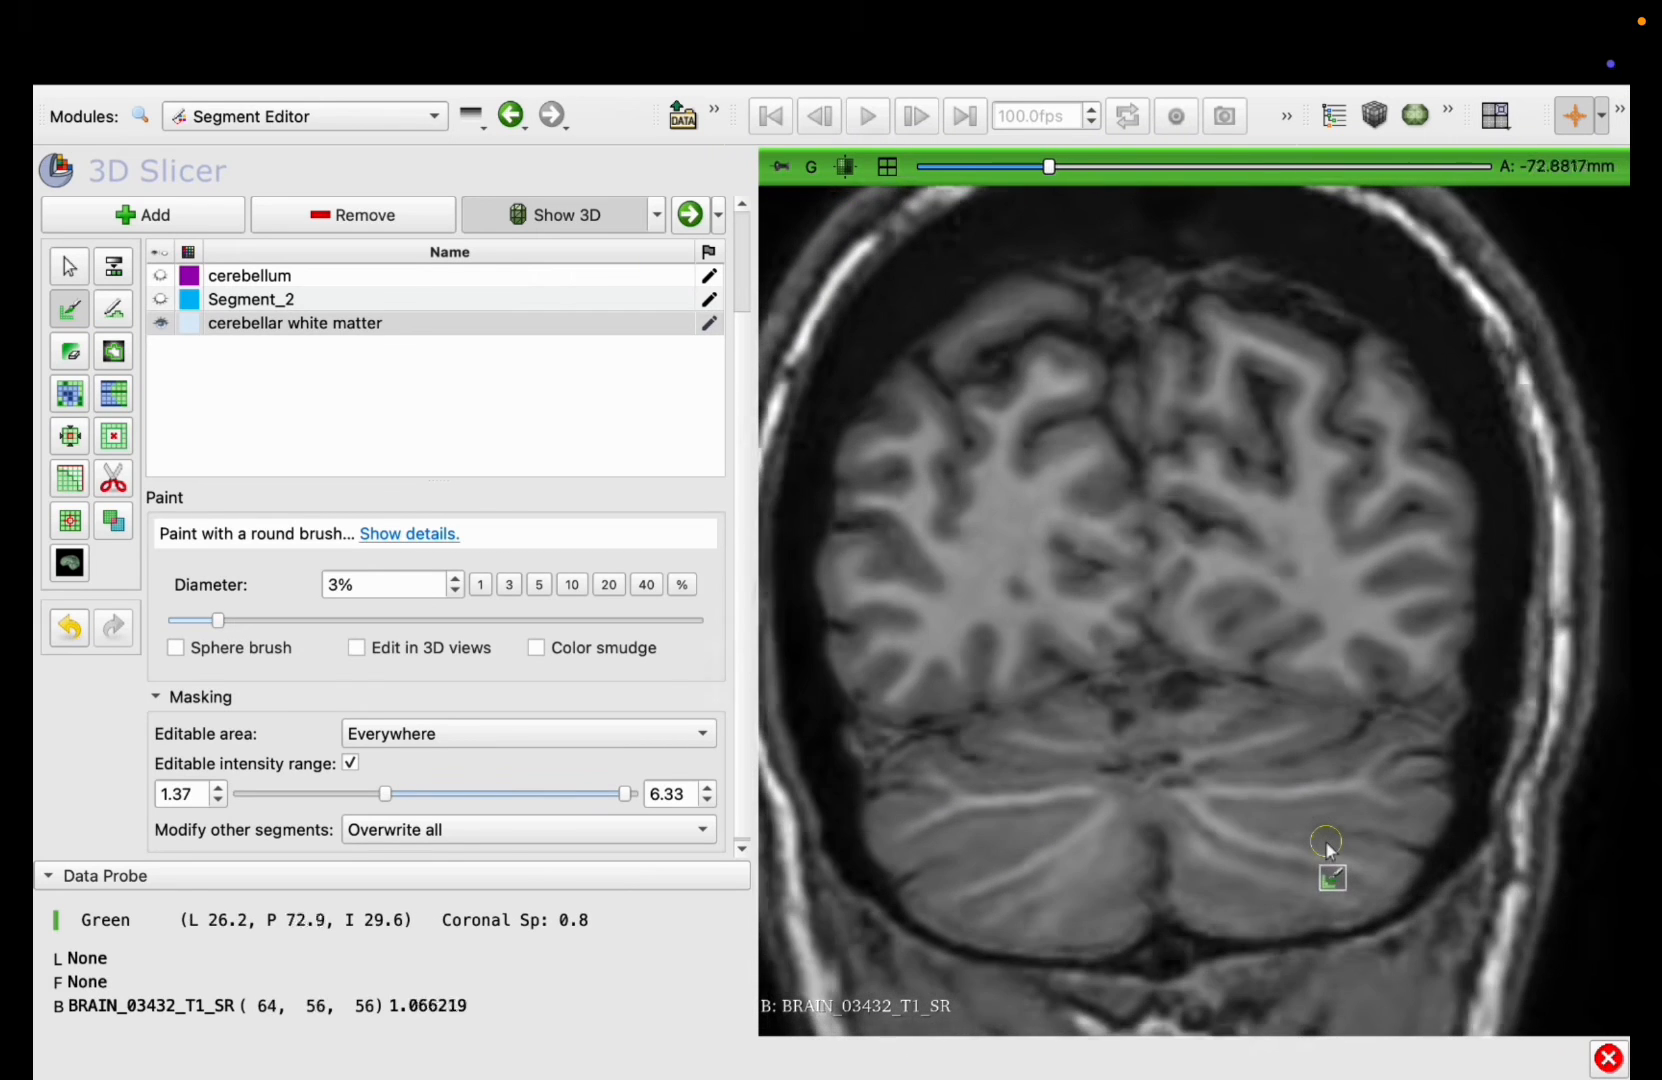
scroll(1318, 852, "up", 20)
scroll(1314, 853, "up", 2)
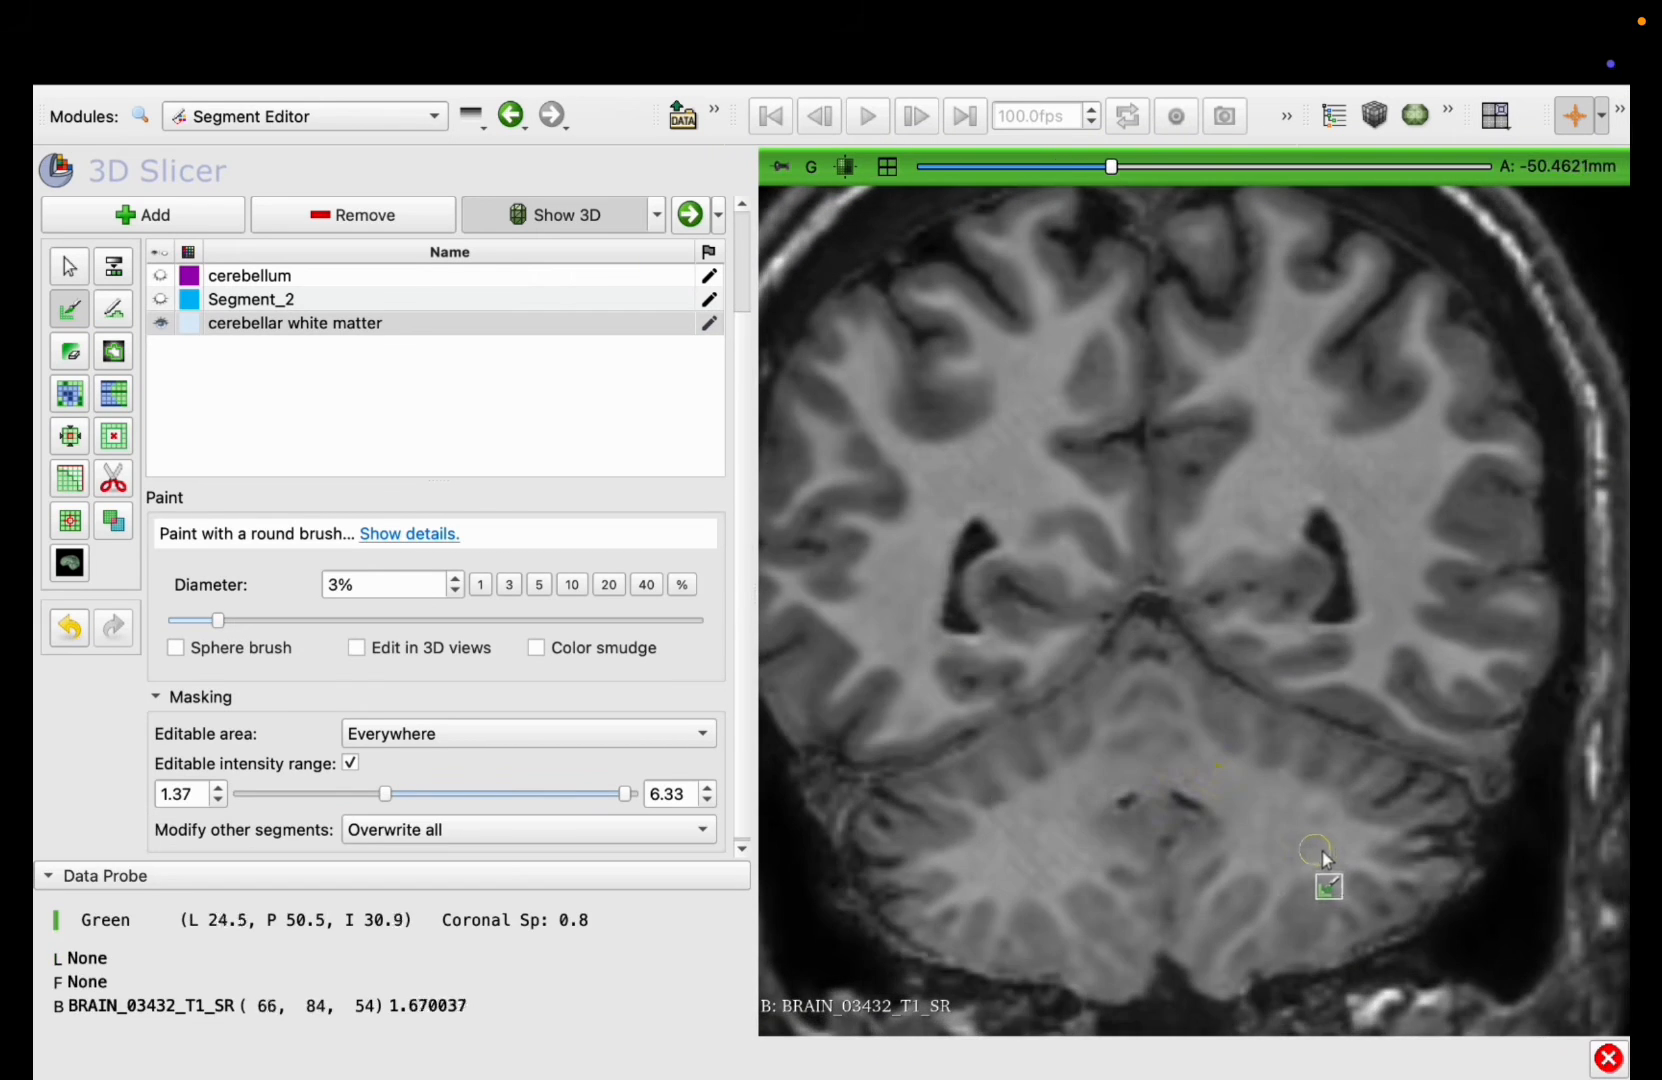
mouse_move(1322, 846)
left_mouse_down()
mouse_move(1119, 762)
mouse_move(996, 852)
mouse_move(1206, 814)
mouse_move(1298, 824)
mouse_move(1322, 852)
mouse_move(1261, 779)
mouse_move(1049, 792)
mouse_move(968, 858)
mouse_move(1187, 790)
mouse_move(1317, 846)
mouse_move(1248, 818)
mouse_move(1012, 800)
left_mouse_up()
scroll(996, 852, "up", 12)
scroll(1298, 826, "down", 11)
scroll(970, 858, "down", 20)
scroll(1317, 846, "down", 7)
scroll(1014, 800, "up", 13)
scroll(1013, 800, "up", 19)
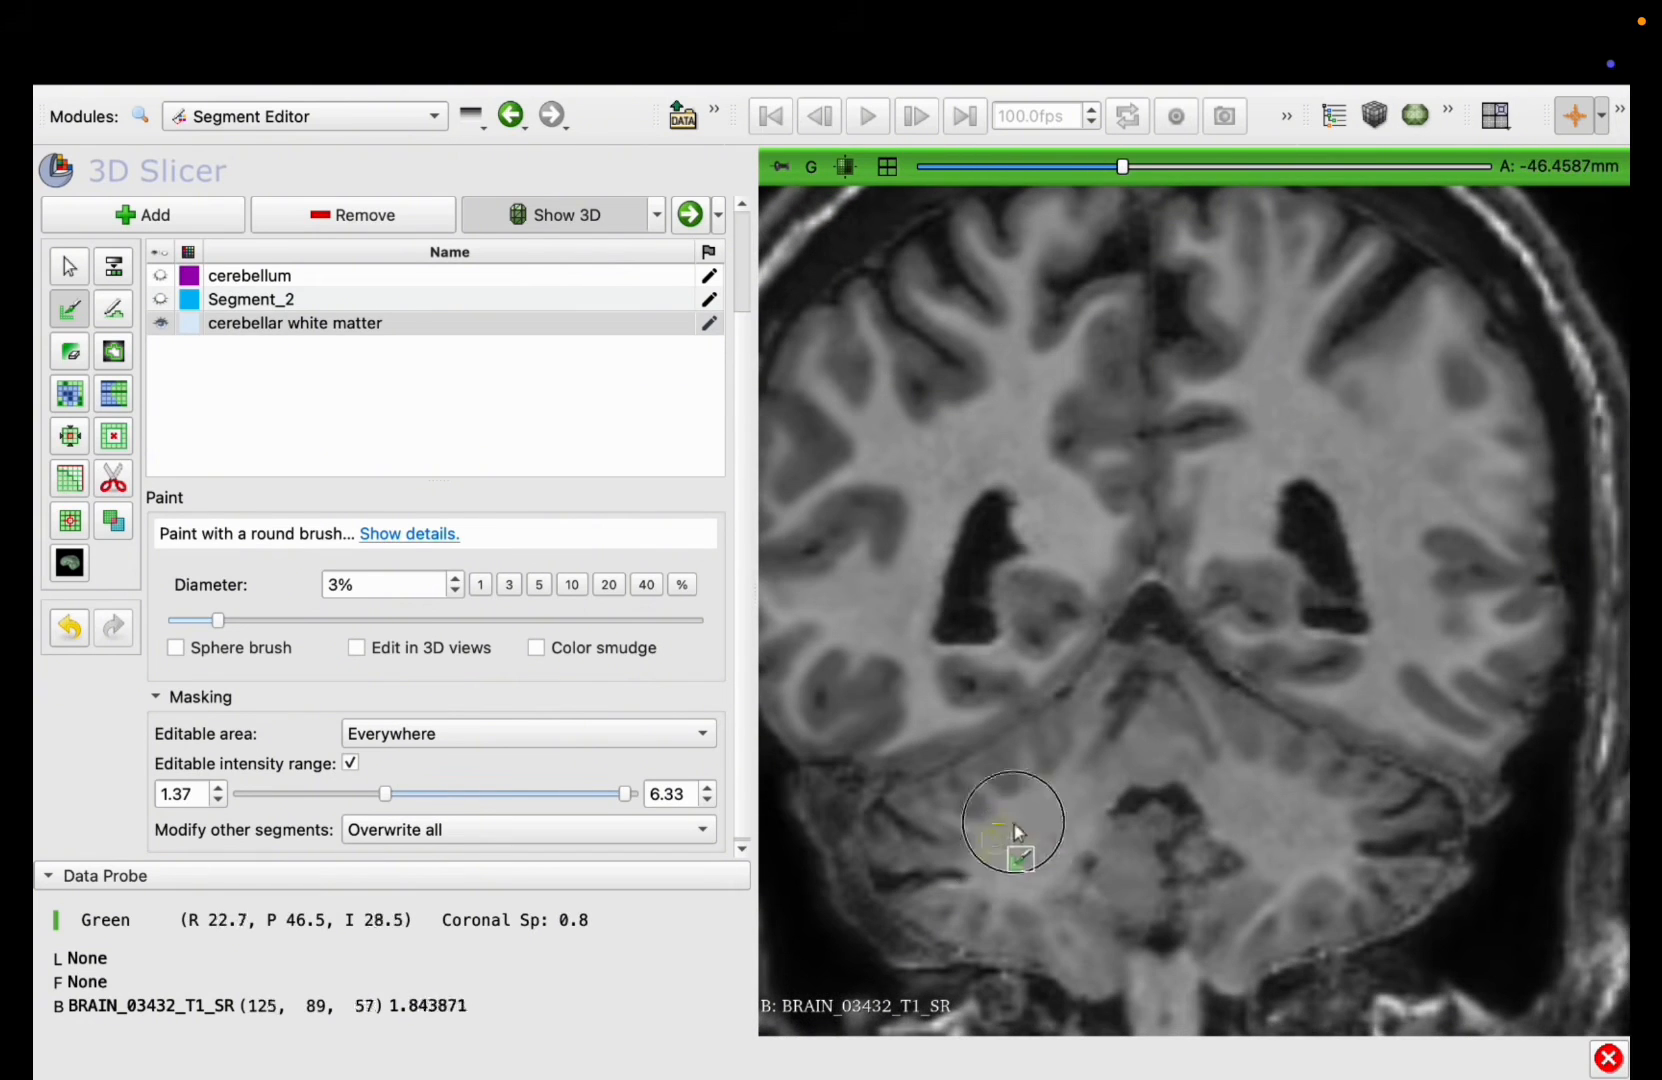
mouse_move(990, 838)
left_mouse_down()
mouse_move(1224, 782)
mouse_move(1326, 858)
left_mouse_up()
scroll(1326, 858, "up", 9)
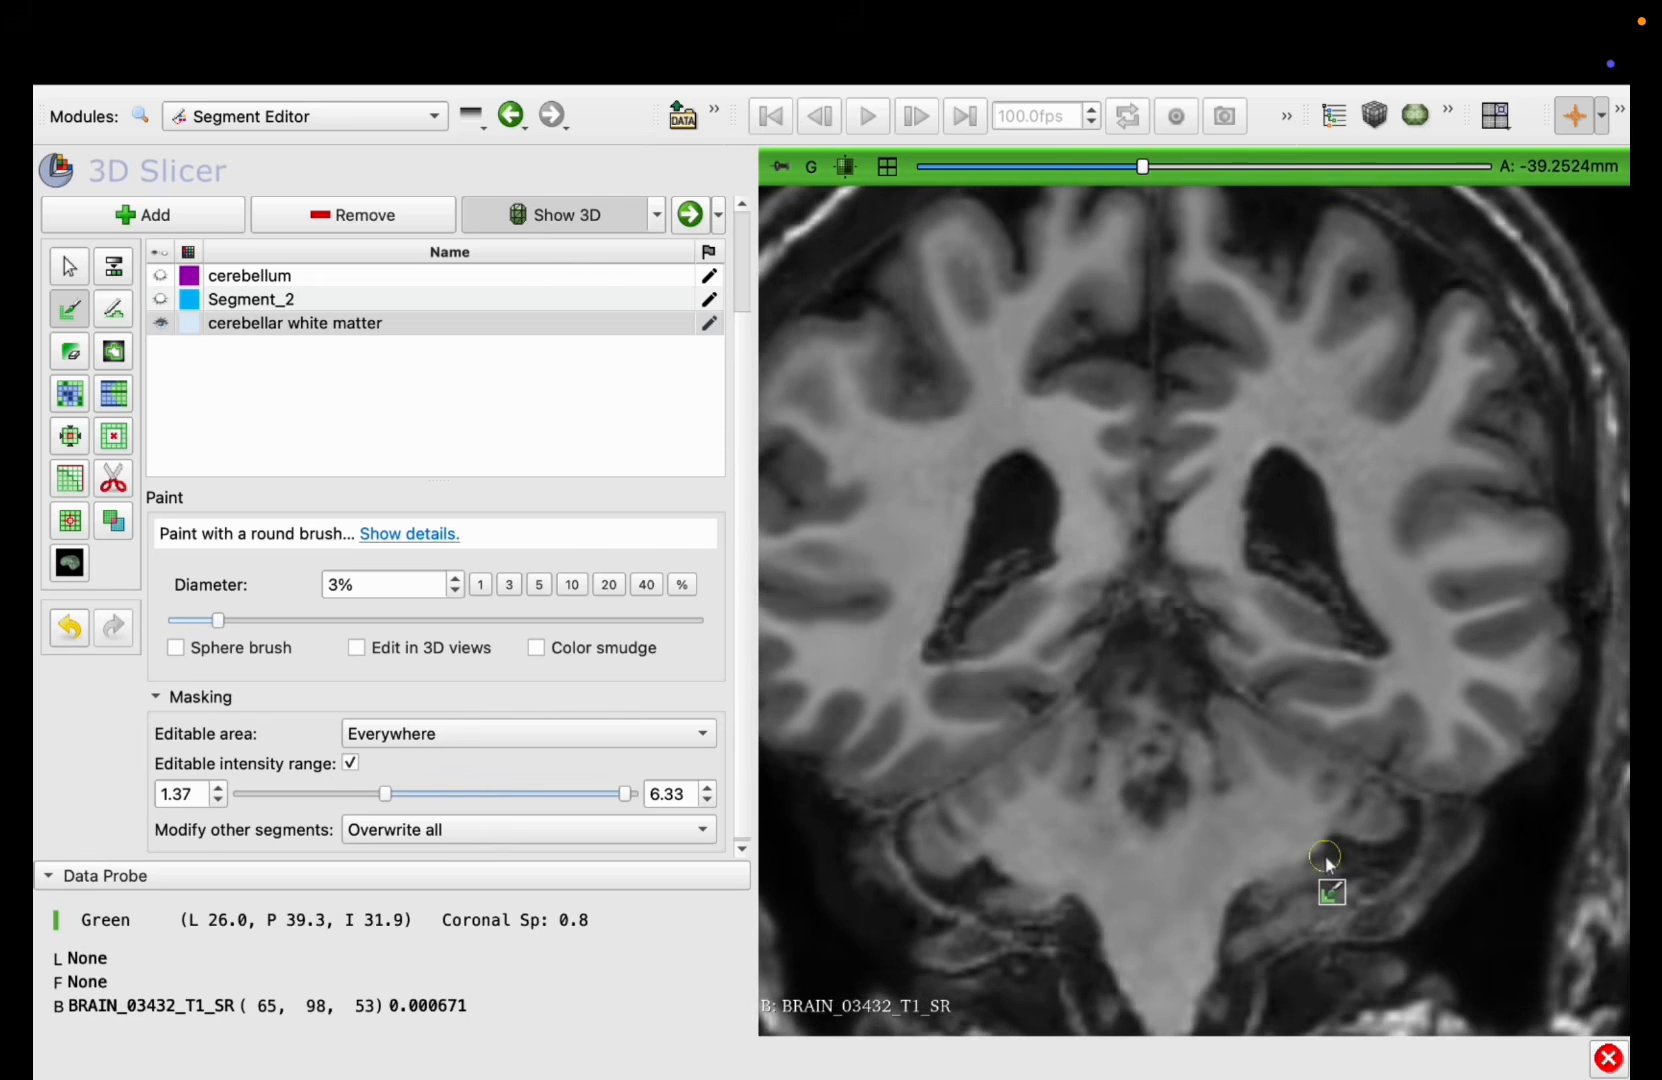
scroll(1326, 858, "down", 20)
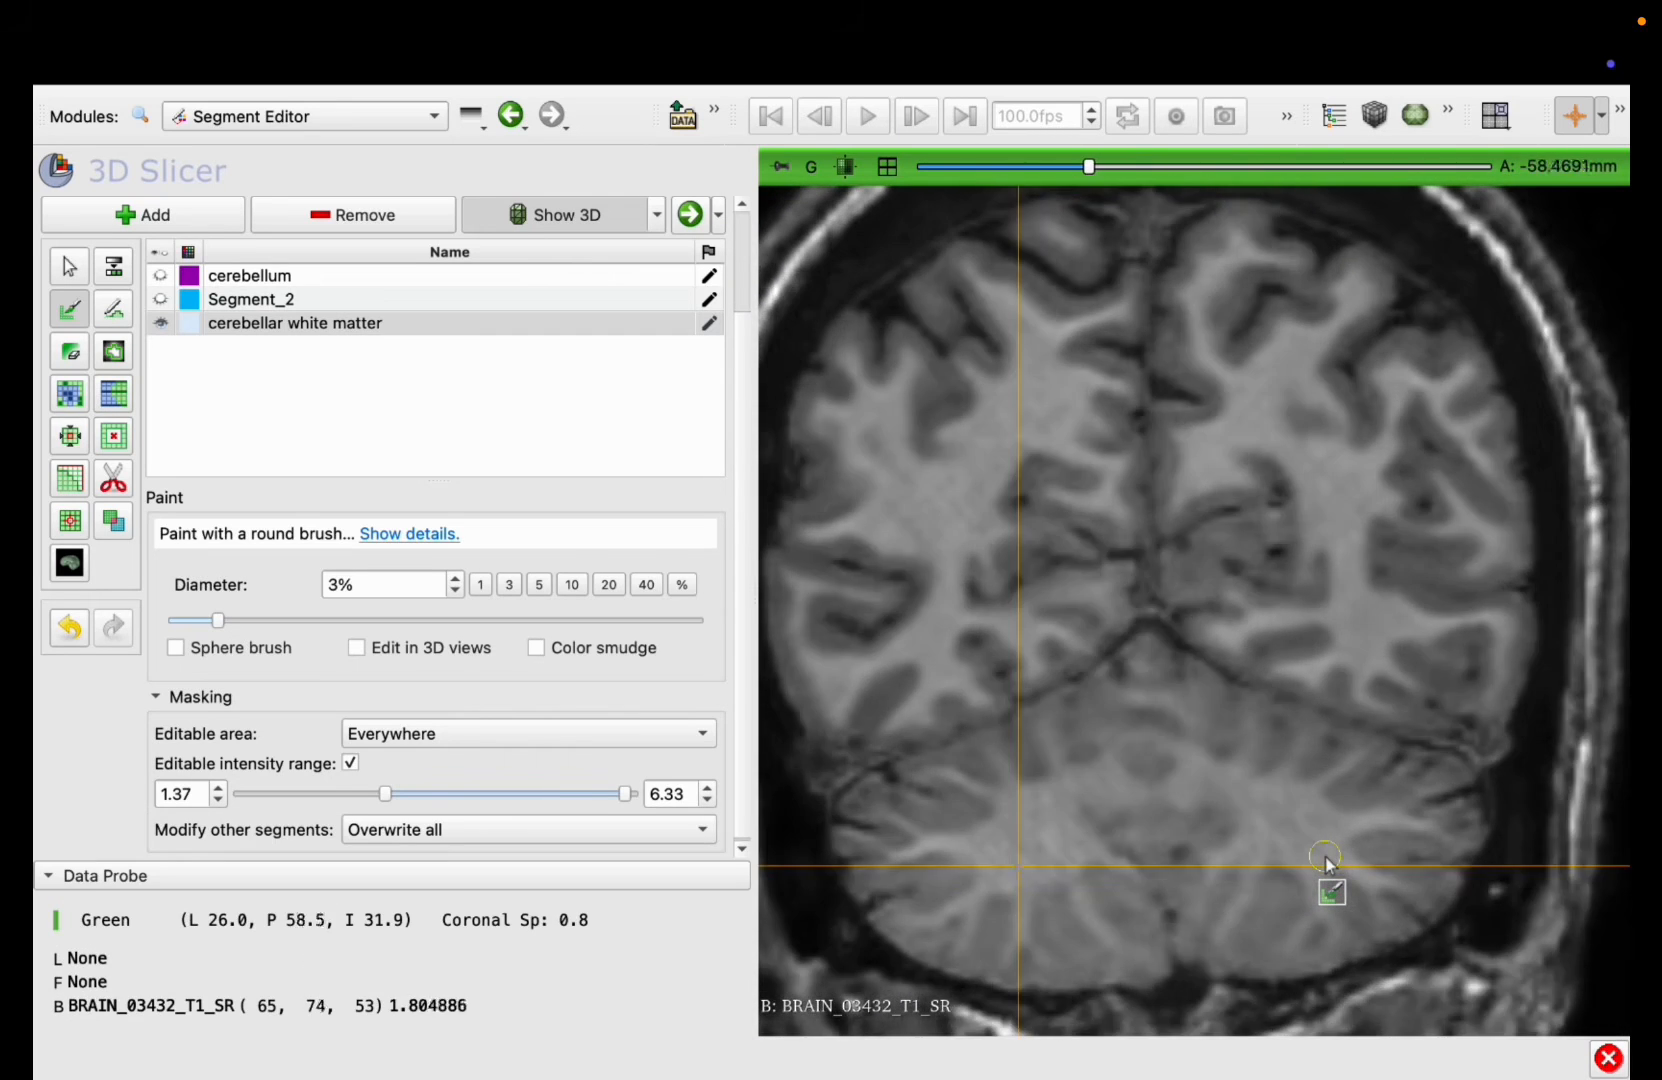
mouse_move(1343, 825)
left_mouse_down()
mouse_move(1057, 801)
mouse_move(994, 843)
mouse_move(940, 830)
left_mouse_up()
scroll(945, 828, "down", 13)
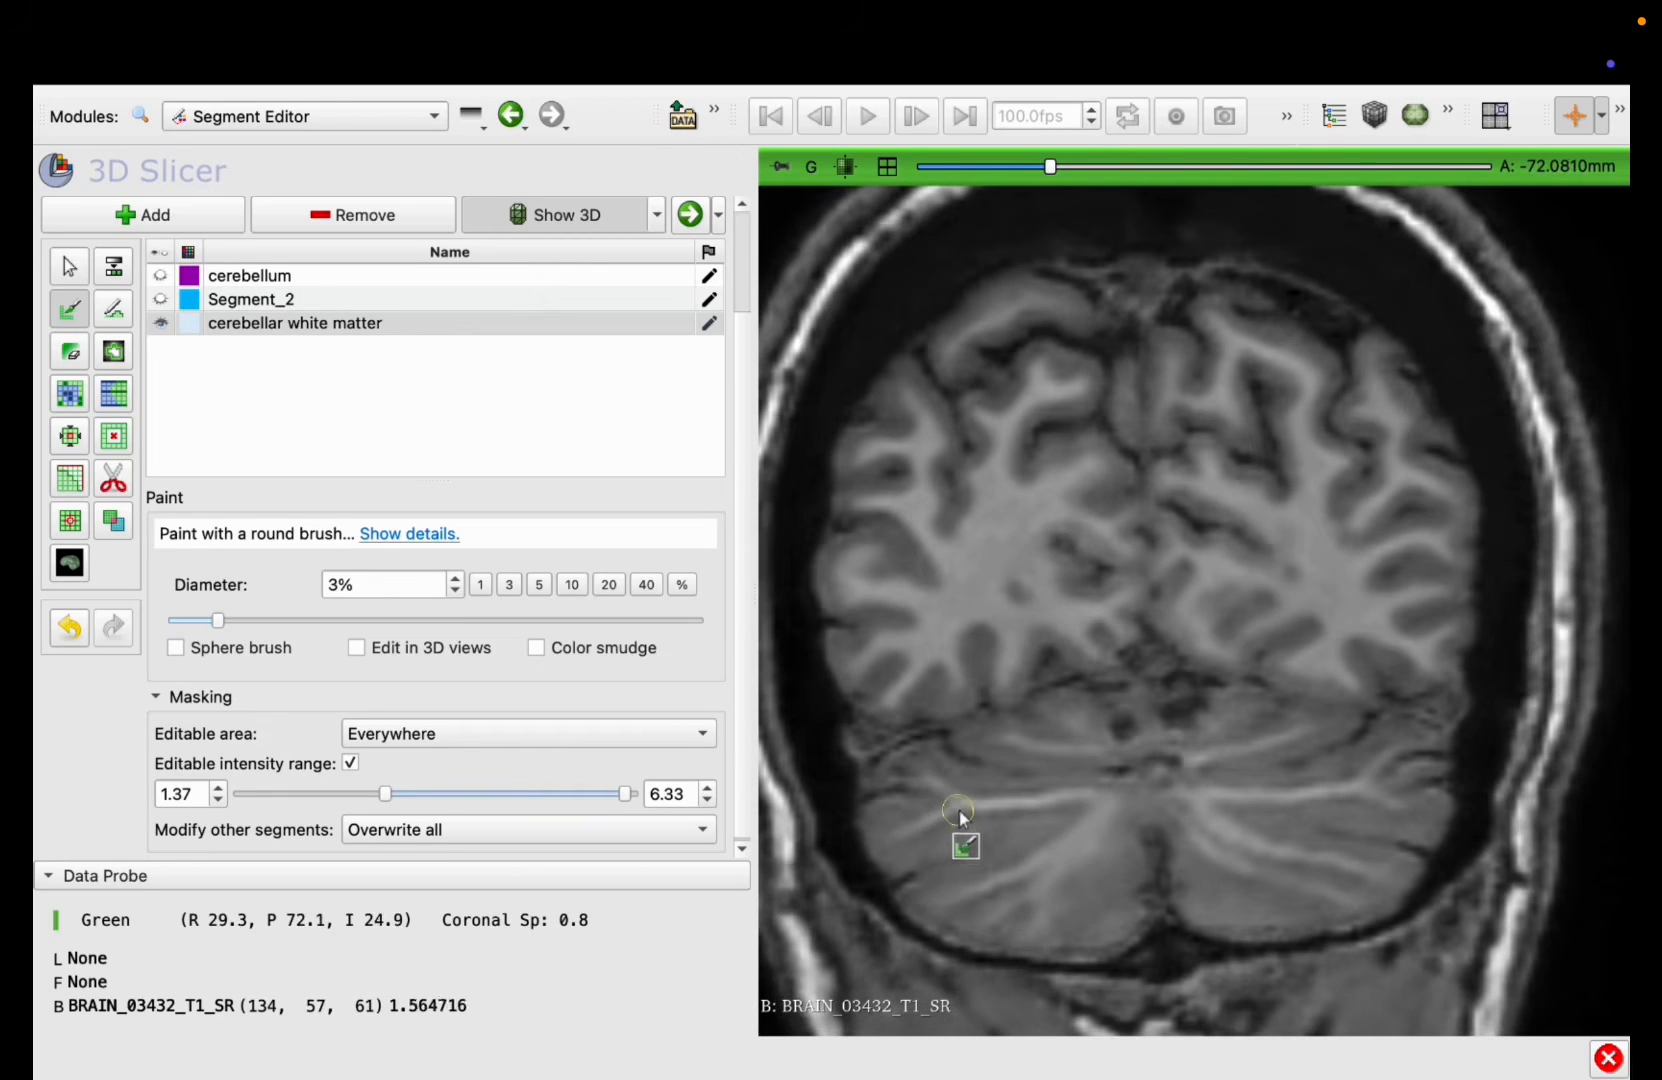
scroll(955, 825, "up", 7)
scroll(958, 818, "up", 9)
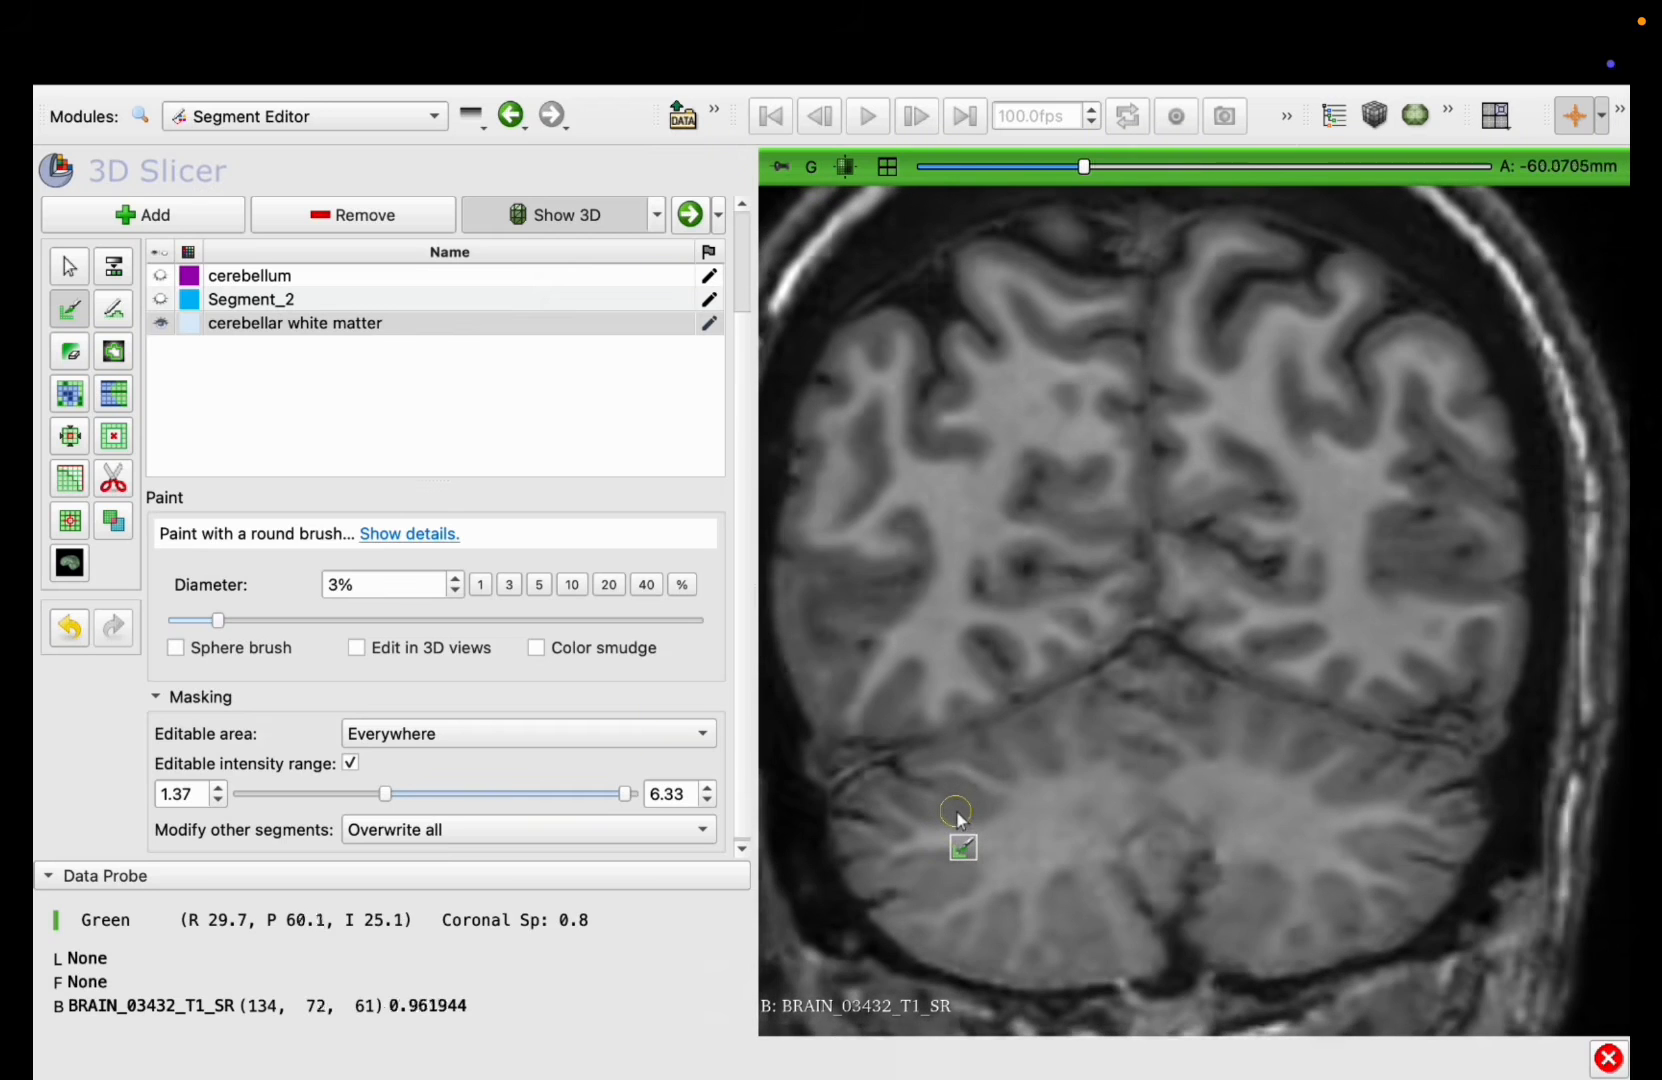
mouse_move(956, 825)
left_mouse_down()
mouse_move(1140, 797)
mouse_move(1376, 828)
left_mouse_up()
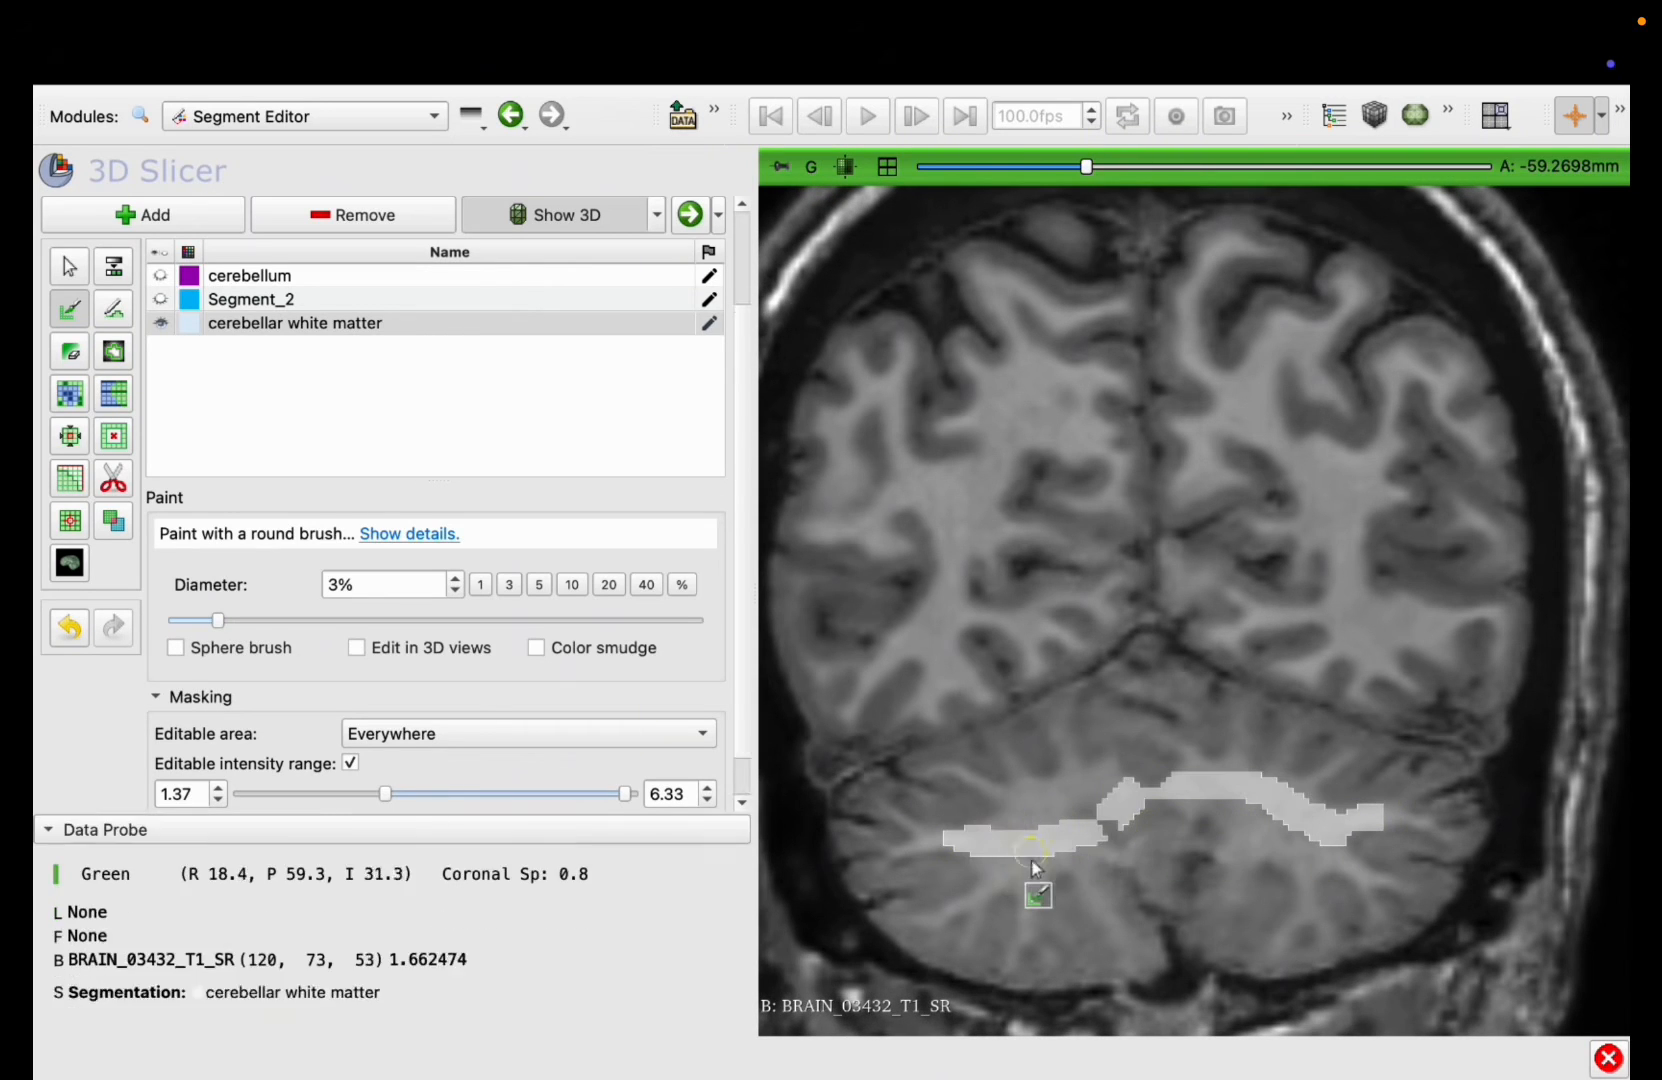
scroll(966, 784, "up", 10)
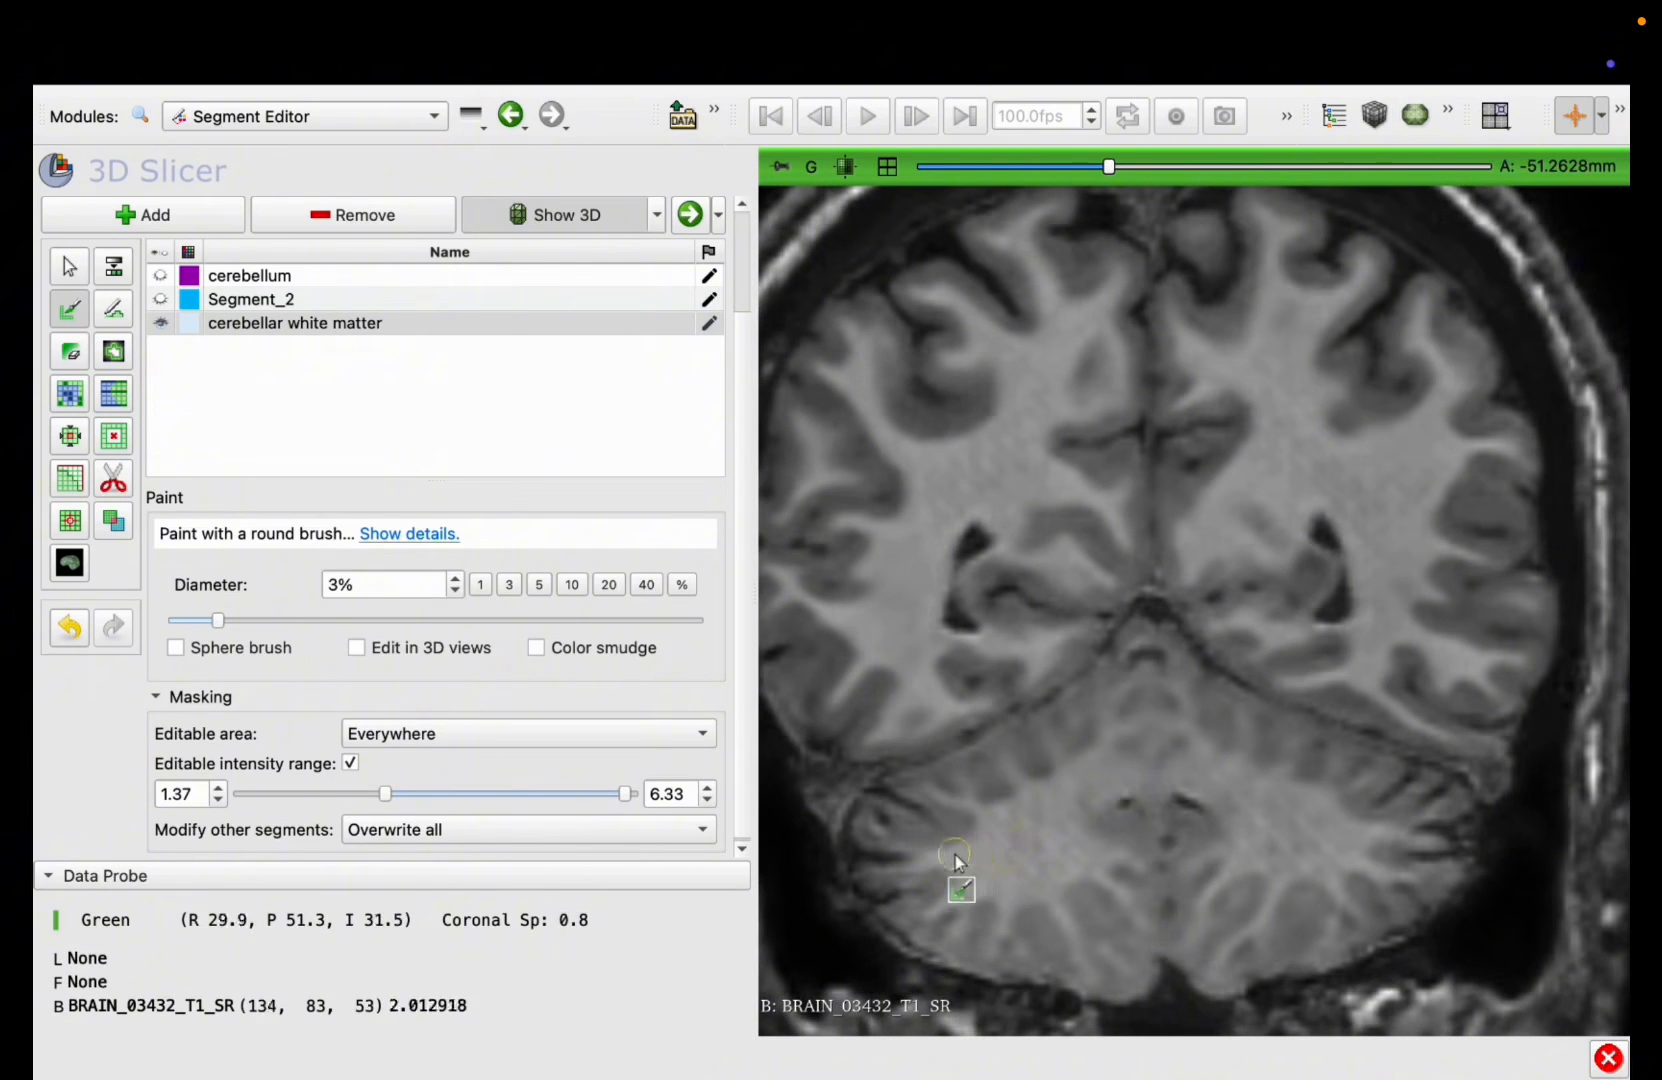
mouse_move(957, 860)
left_mouse_down()
mouse_move(1070, 802)
mouse_move(1235, 806)
mouse_move(1355, 848)
mouse_move(1280, 852)
left_mouse_up()
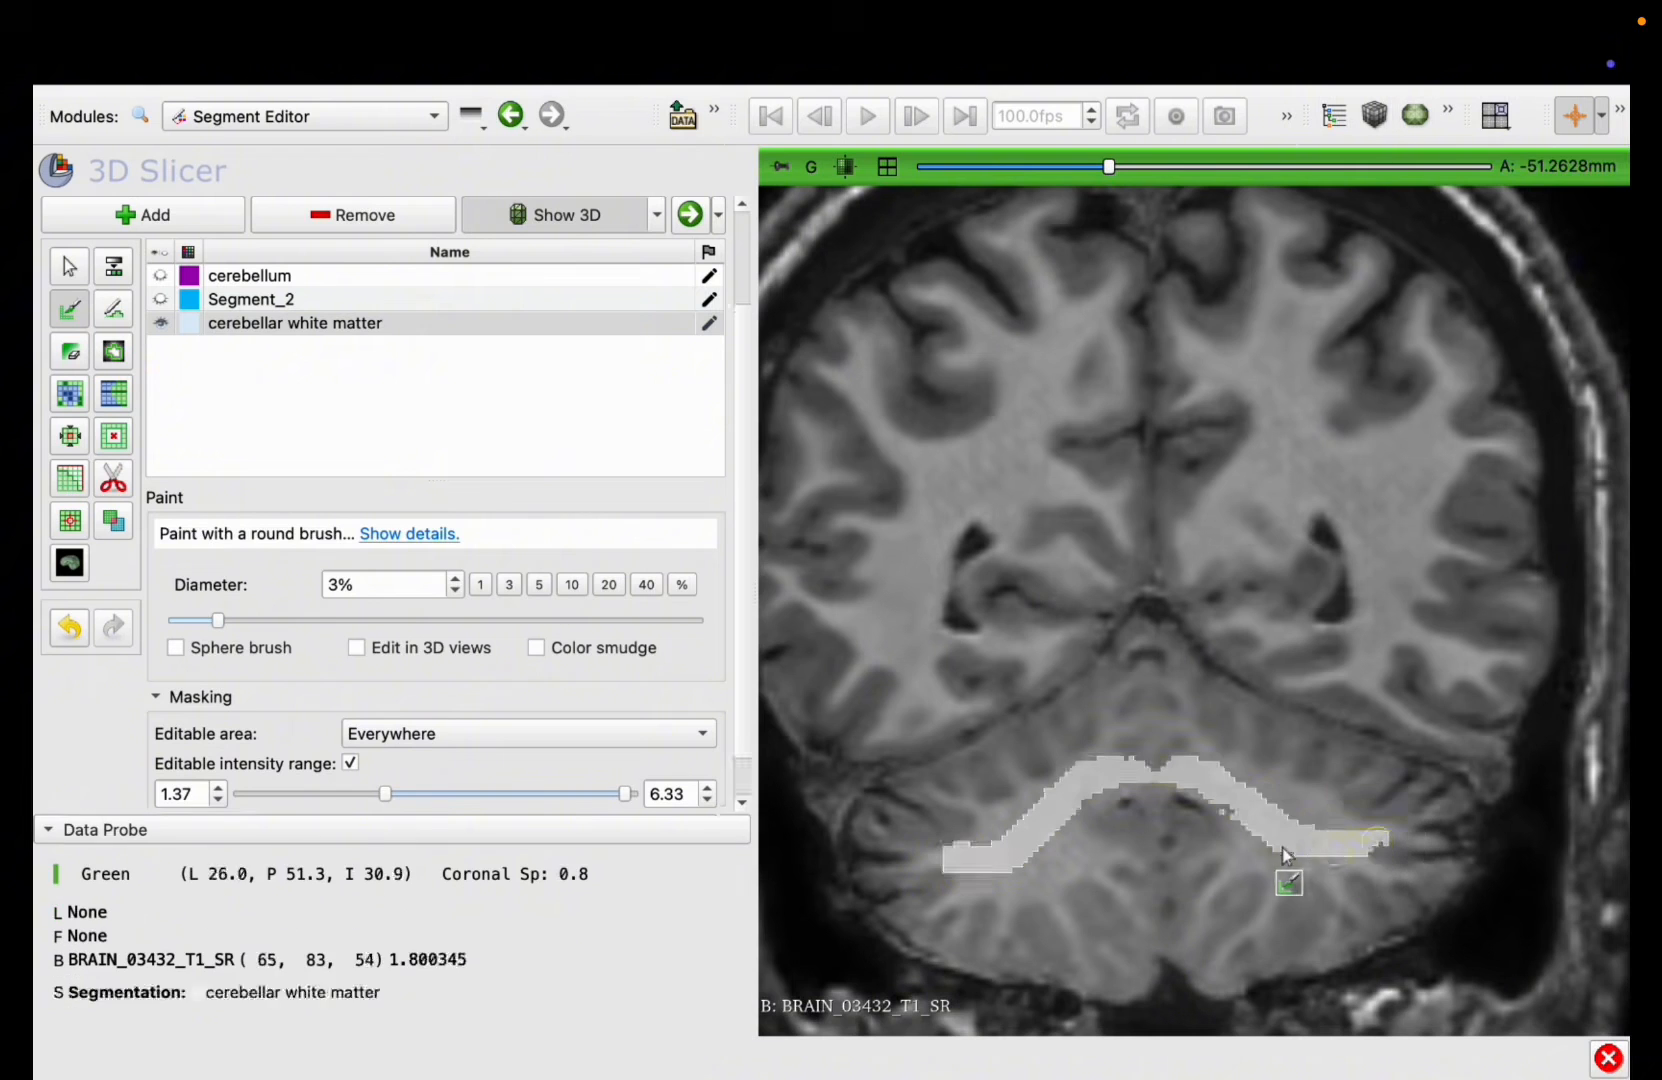
scroll(1275, 850, "up", 11)
scroll(1273, 850, "up", 2)
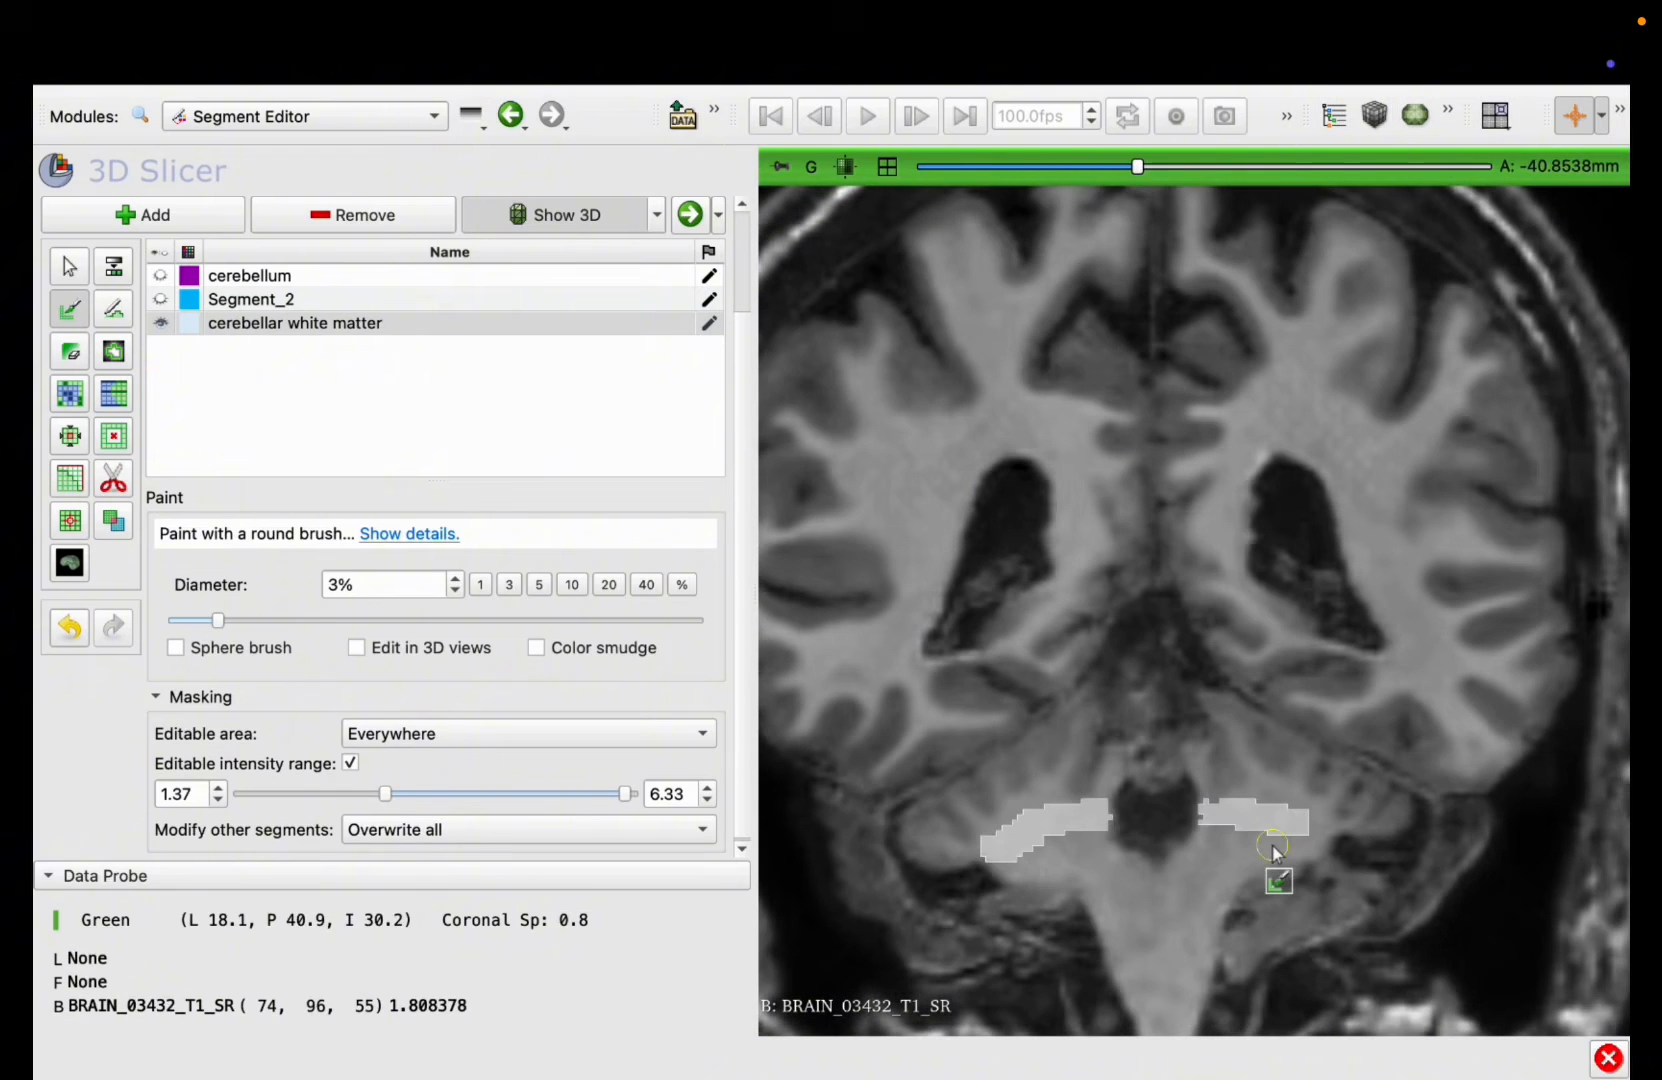
scroll(1273, 850, "up", 2)
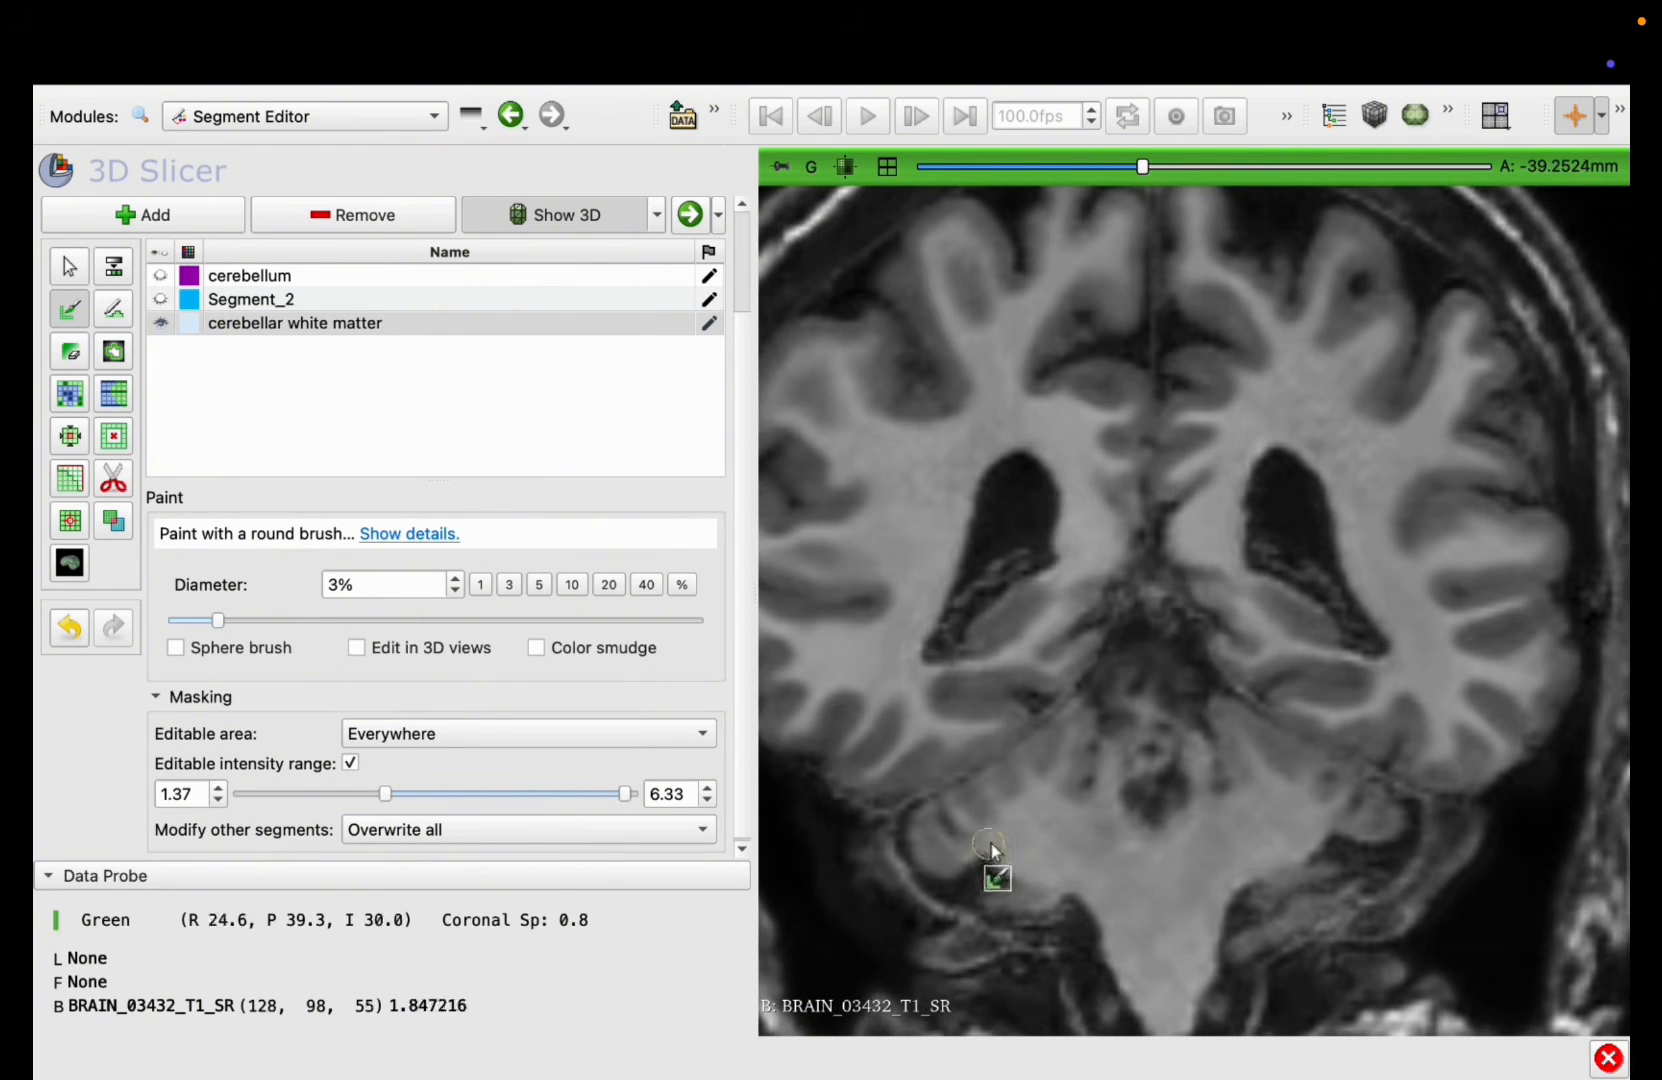
mouse_move(990, 836)
left_mouse_down()
mouse_move(1104, 812)
mouse_move(1330, 820)
left_mouse_up()
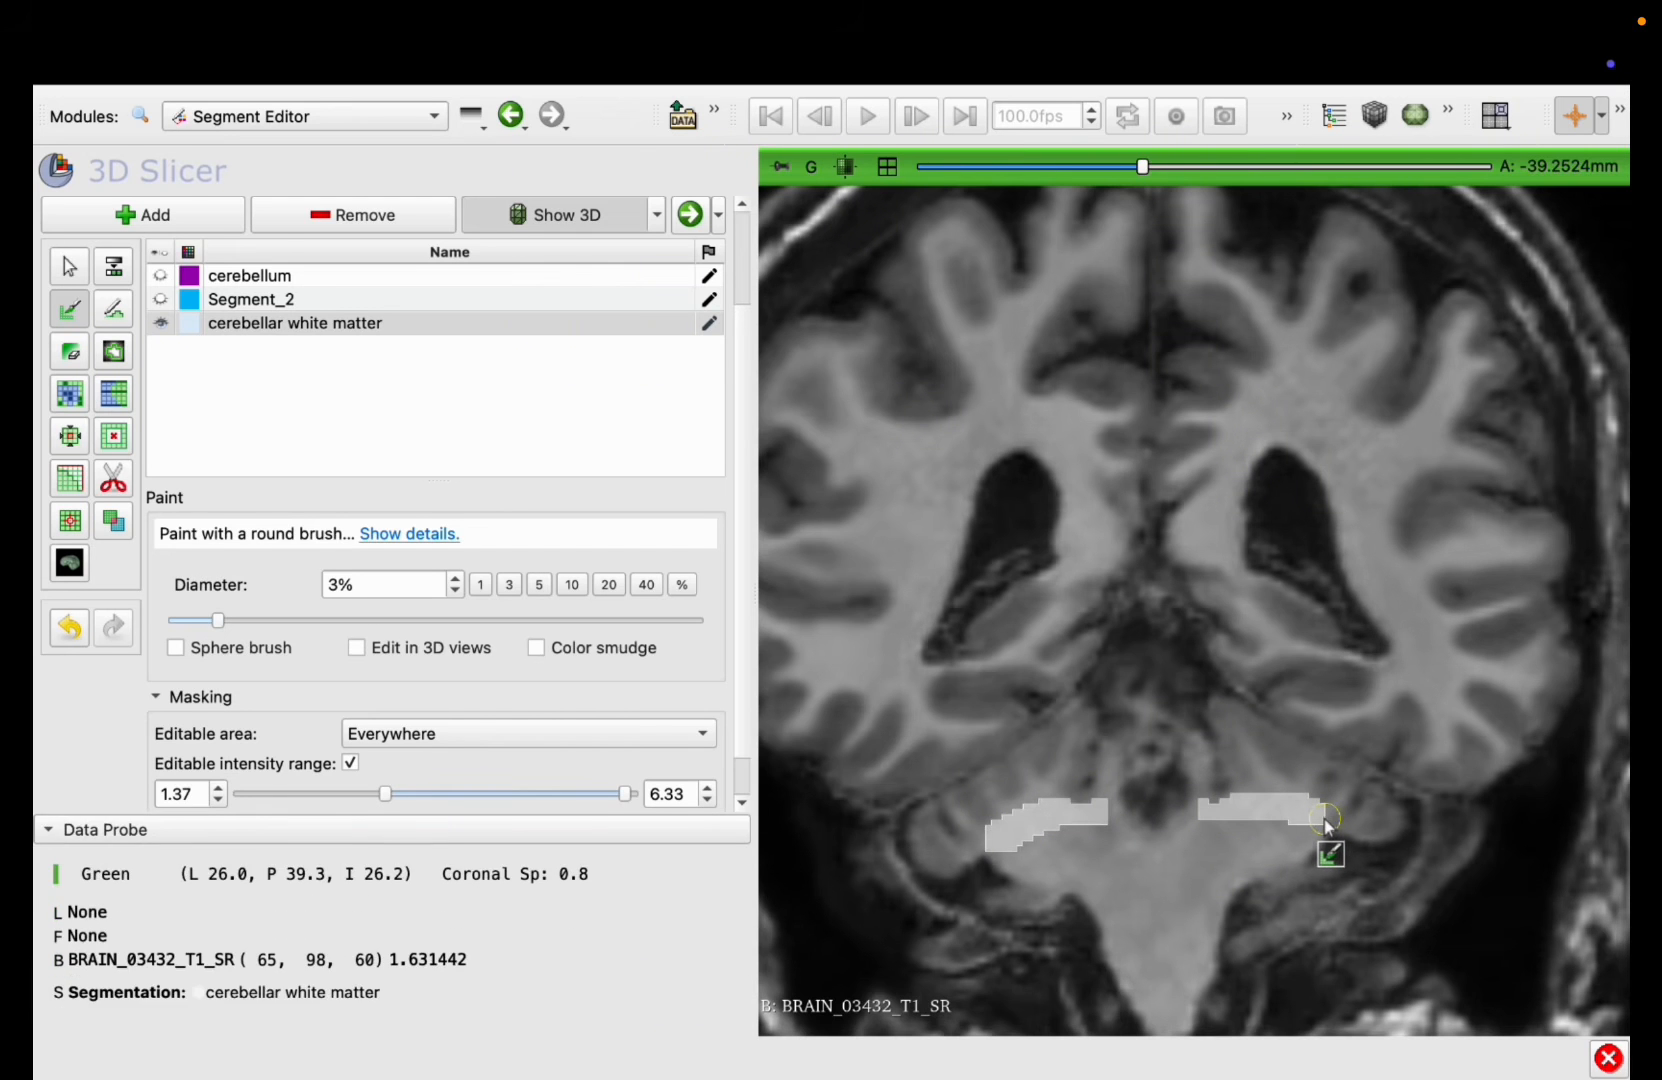
scroll(1330, 822, "down", 10)
scroll(1325, 825, "down", 10)
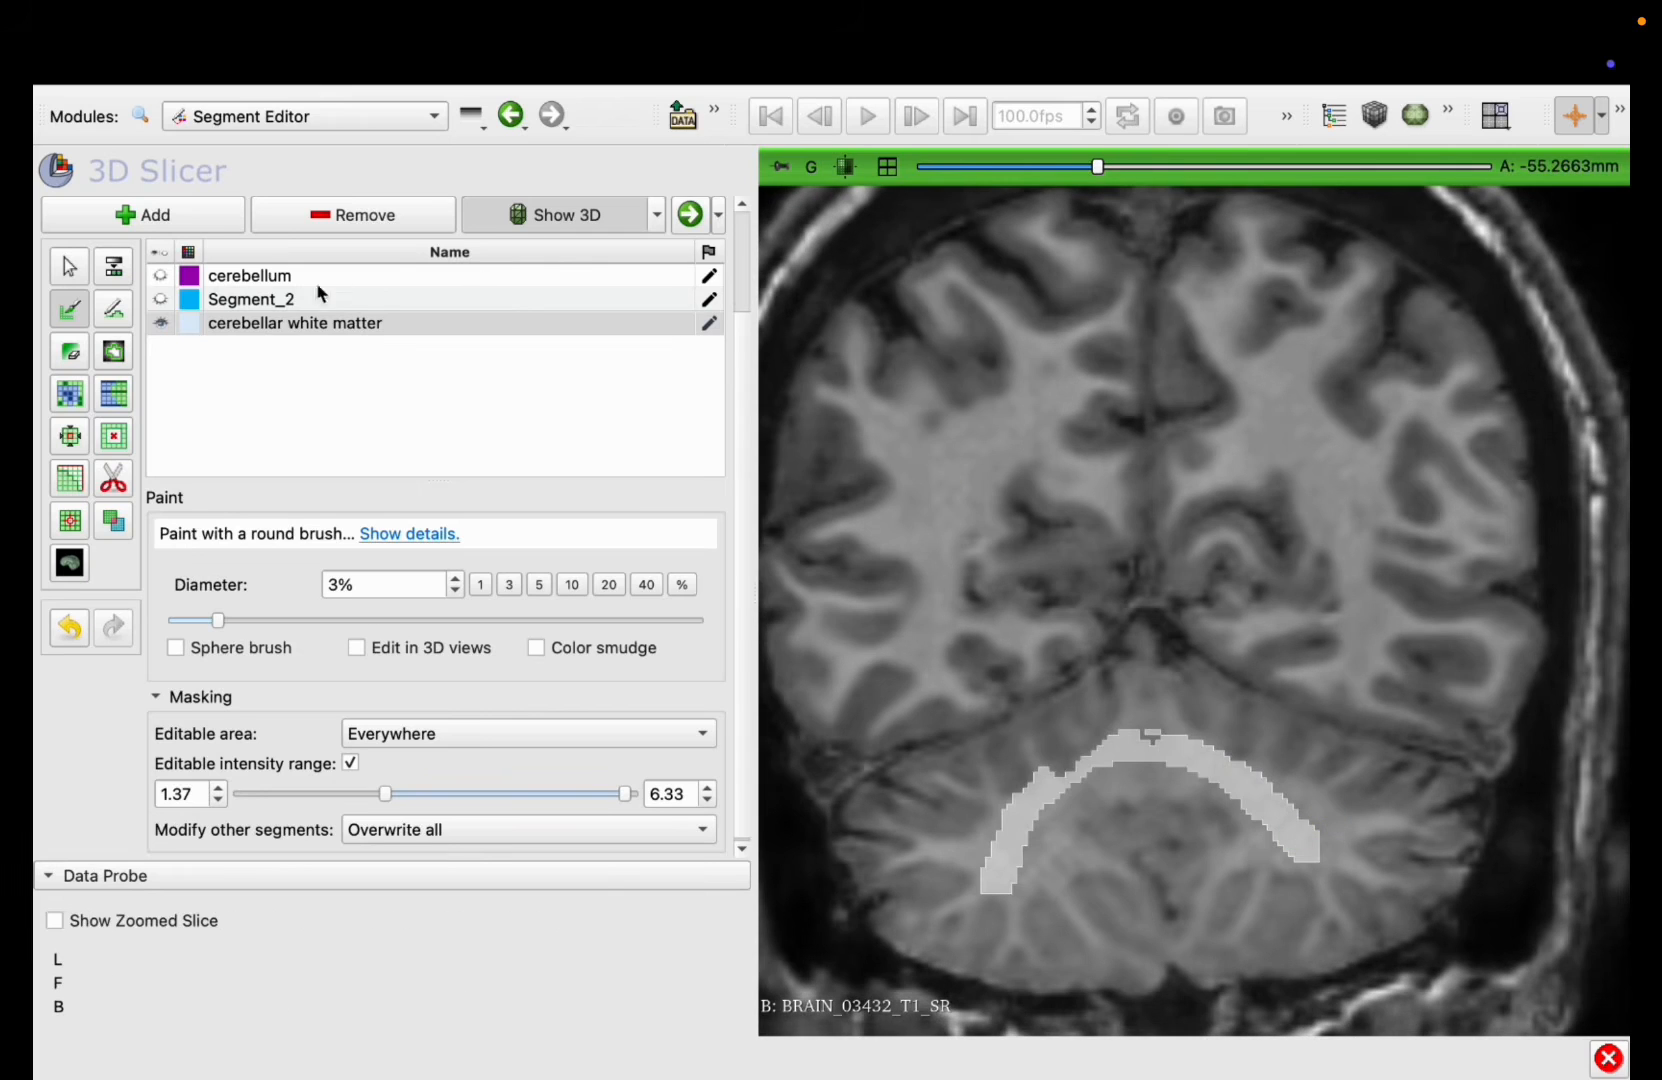
Step: Show the cerebellum segment and set up the Margin effect to grow by 0.81 mm
left_click(173, 281)
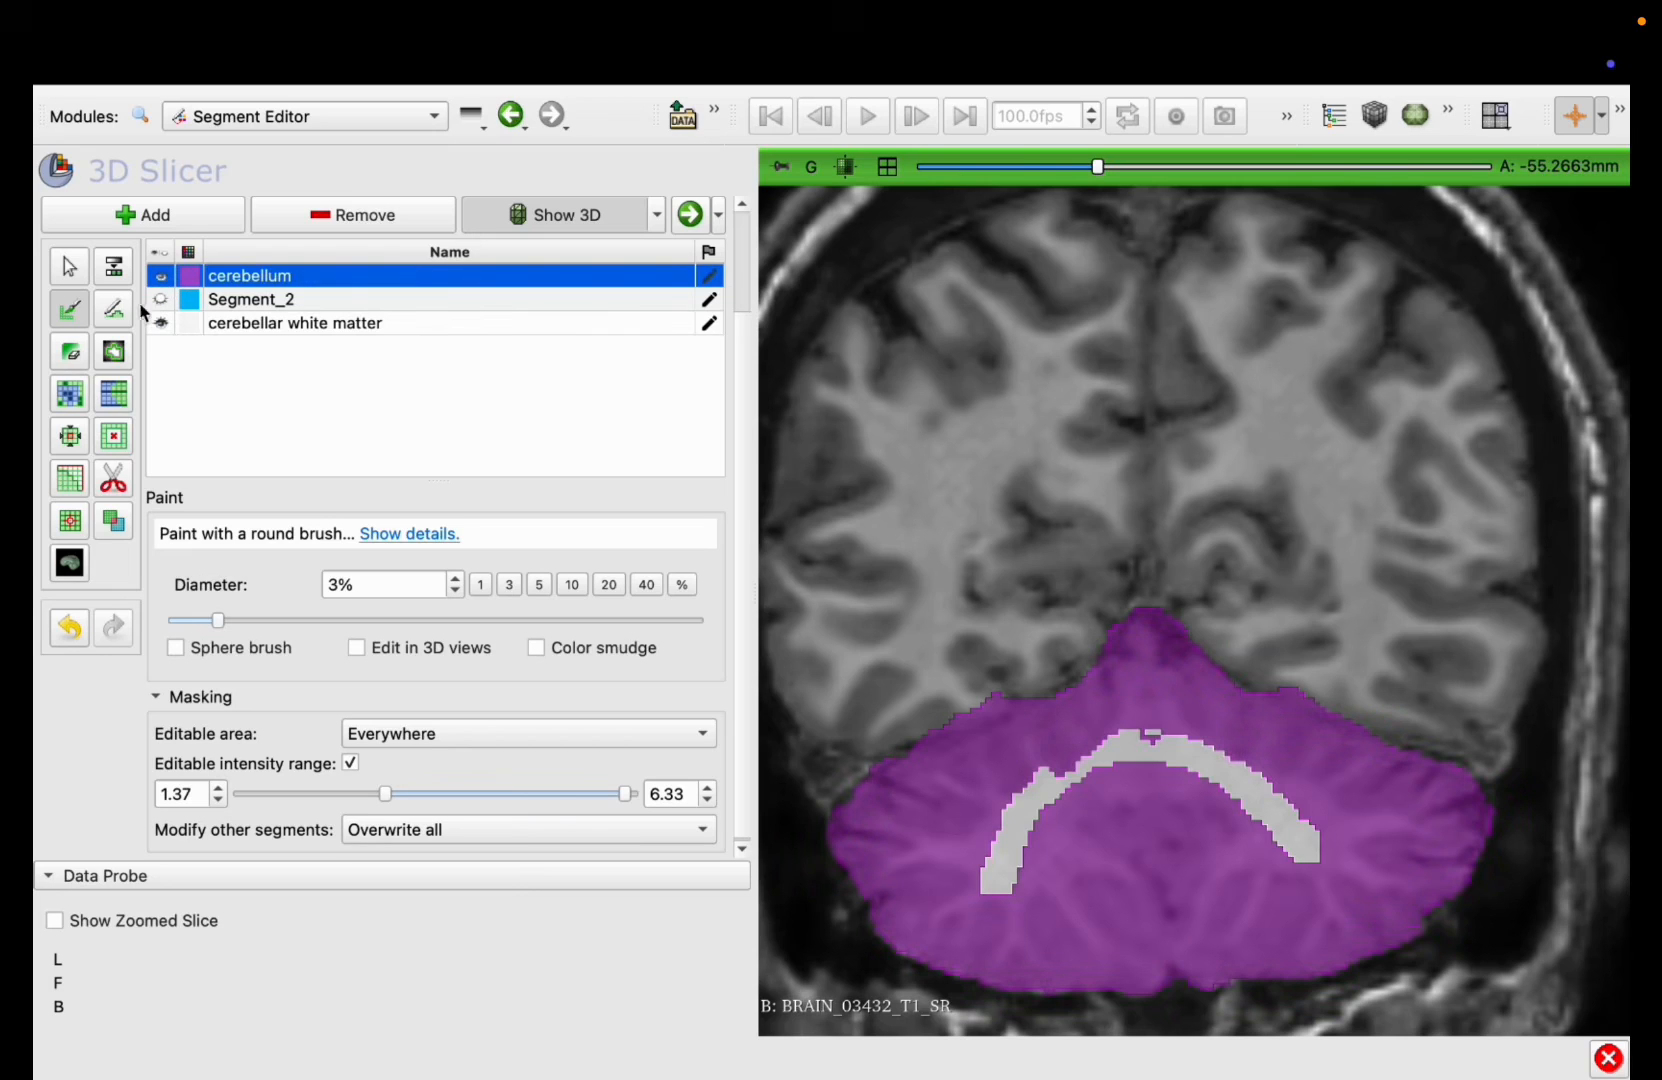
left_click(72, 434)
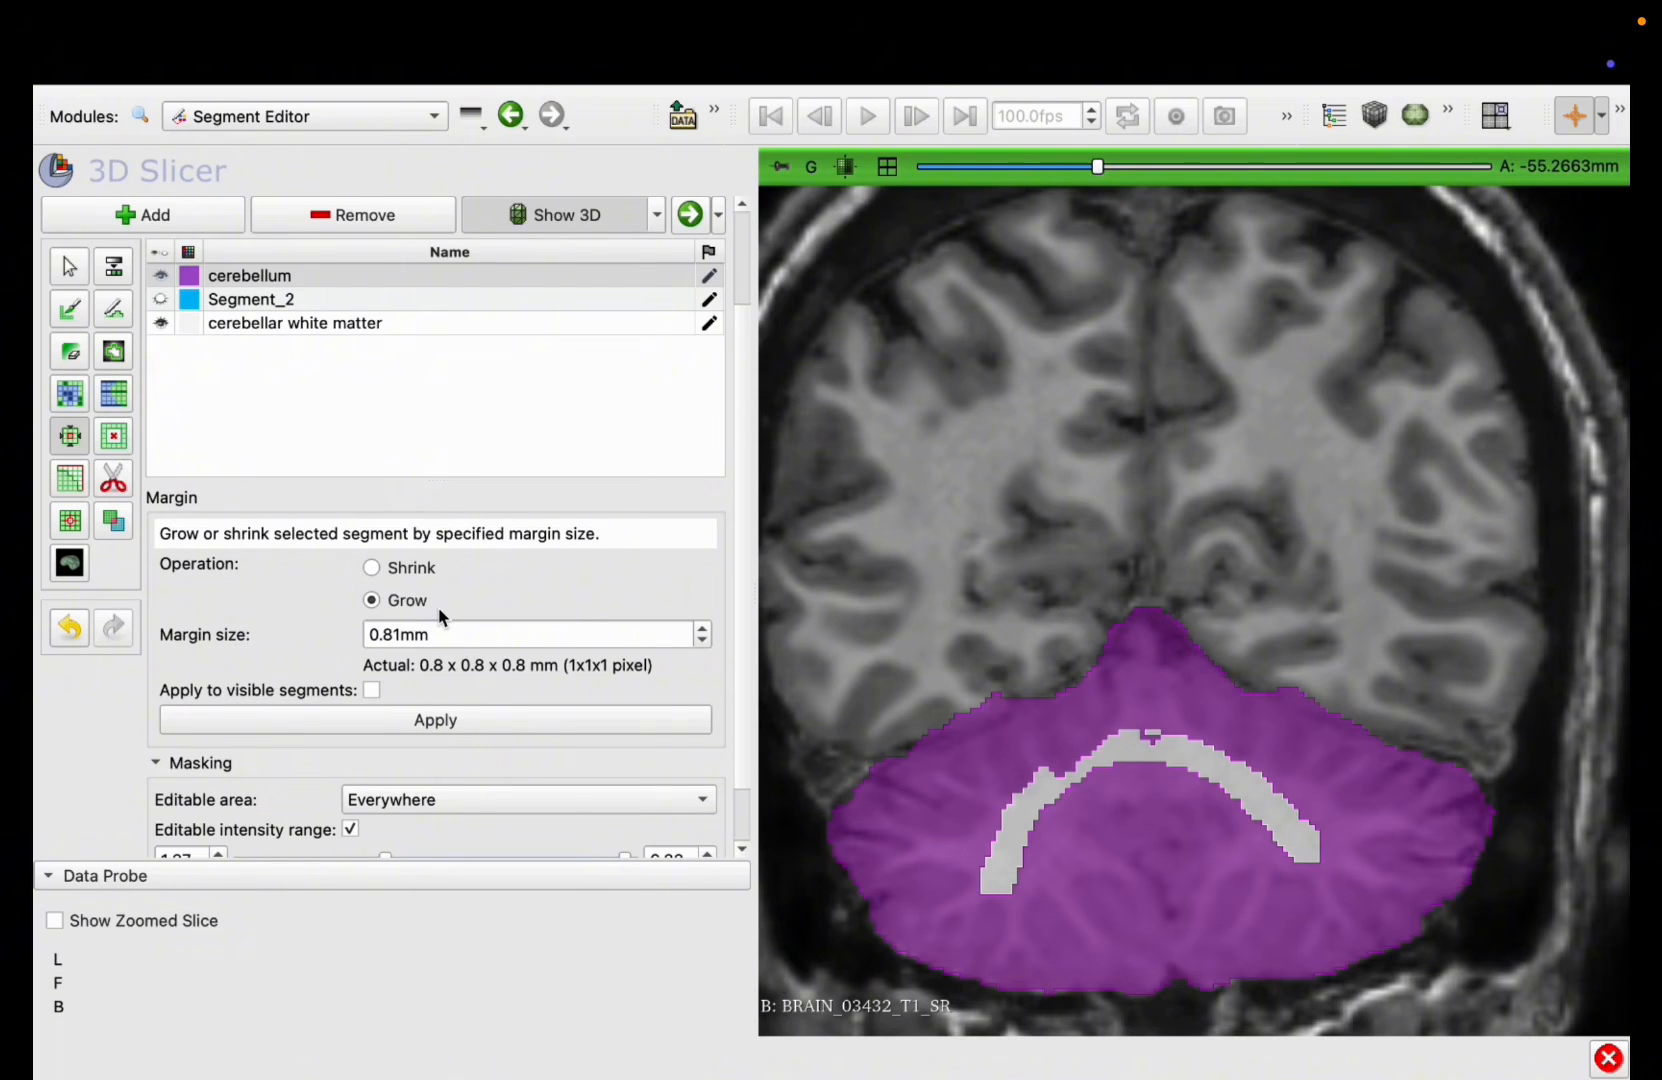
scroll(341, 620, "down", 2)
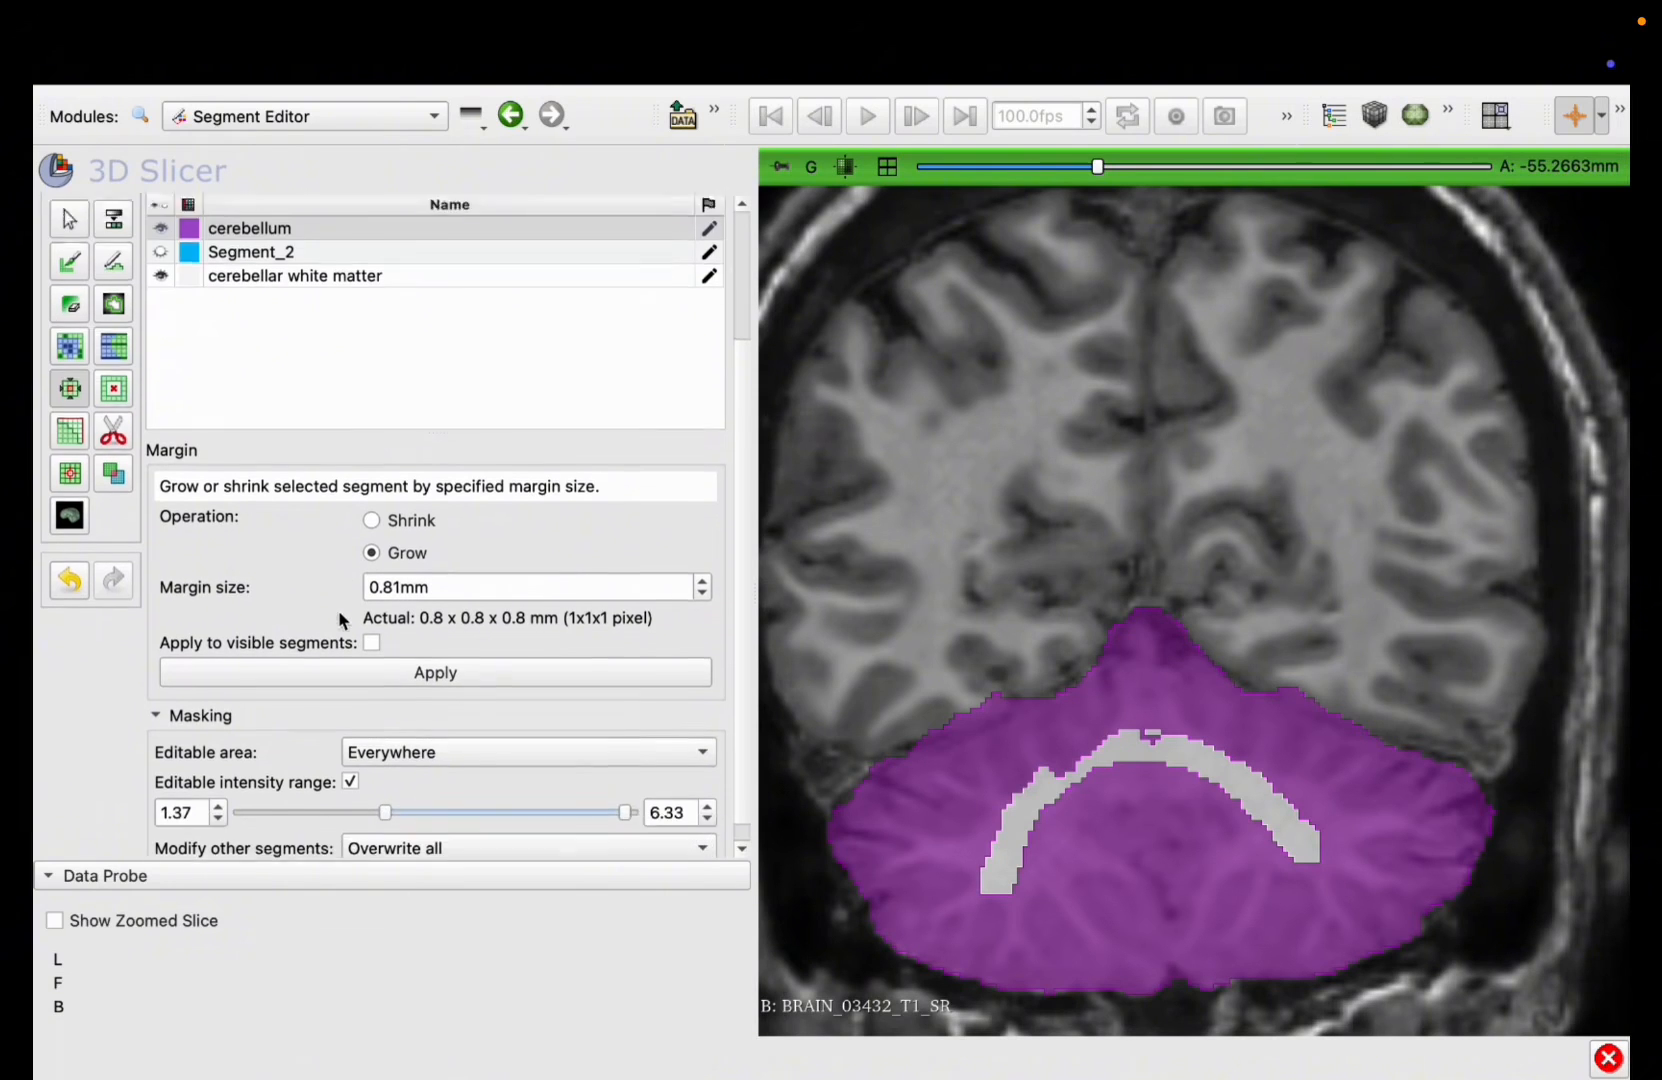
left_click_drag(405, 566, 356, 573)
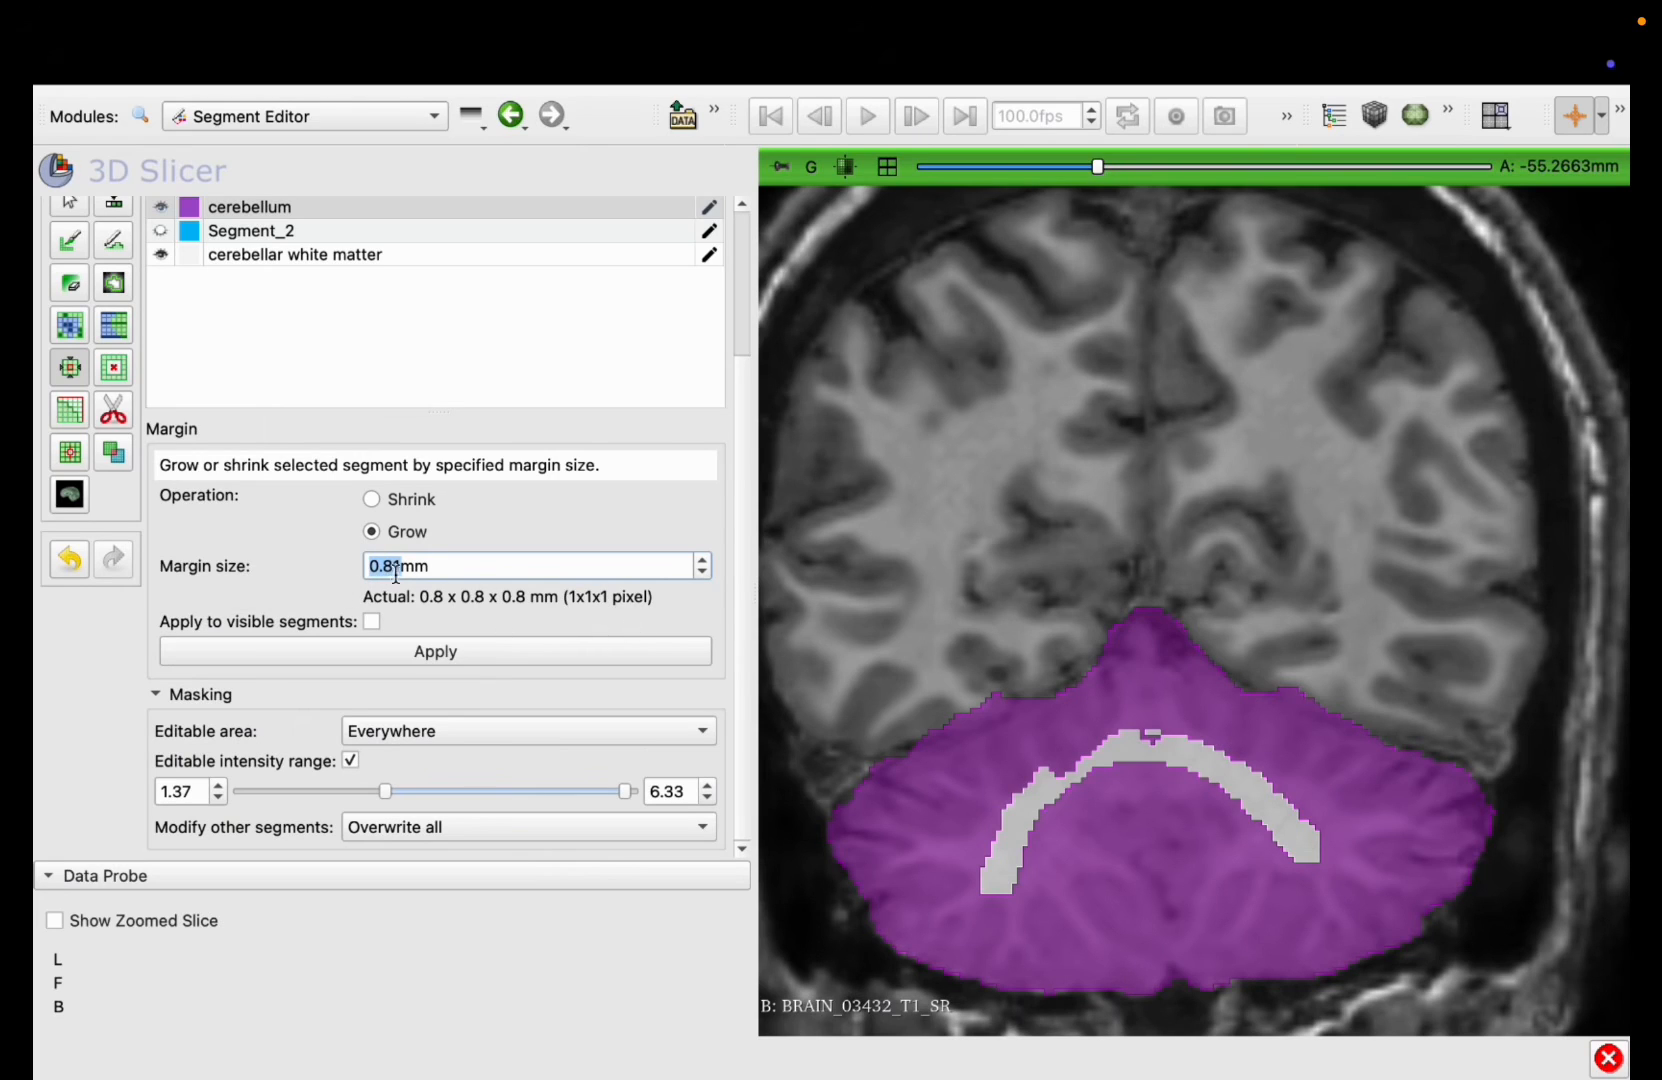
type("0.81")
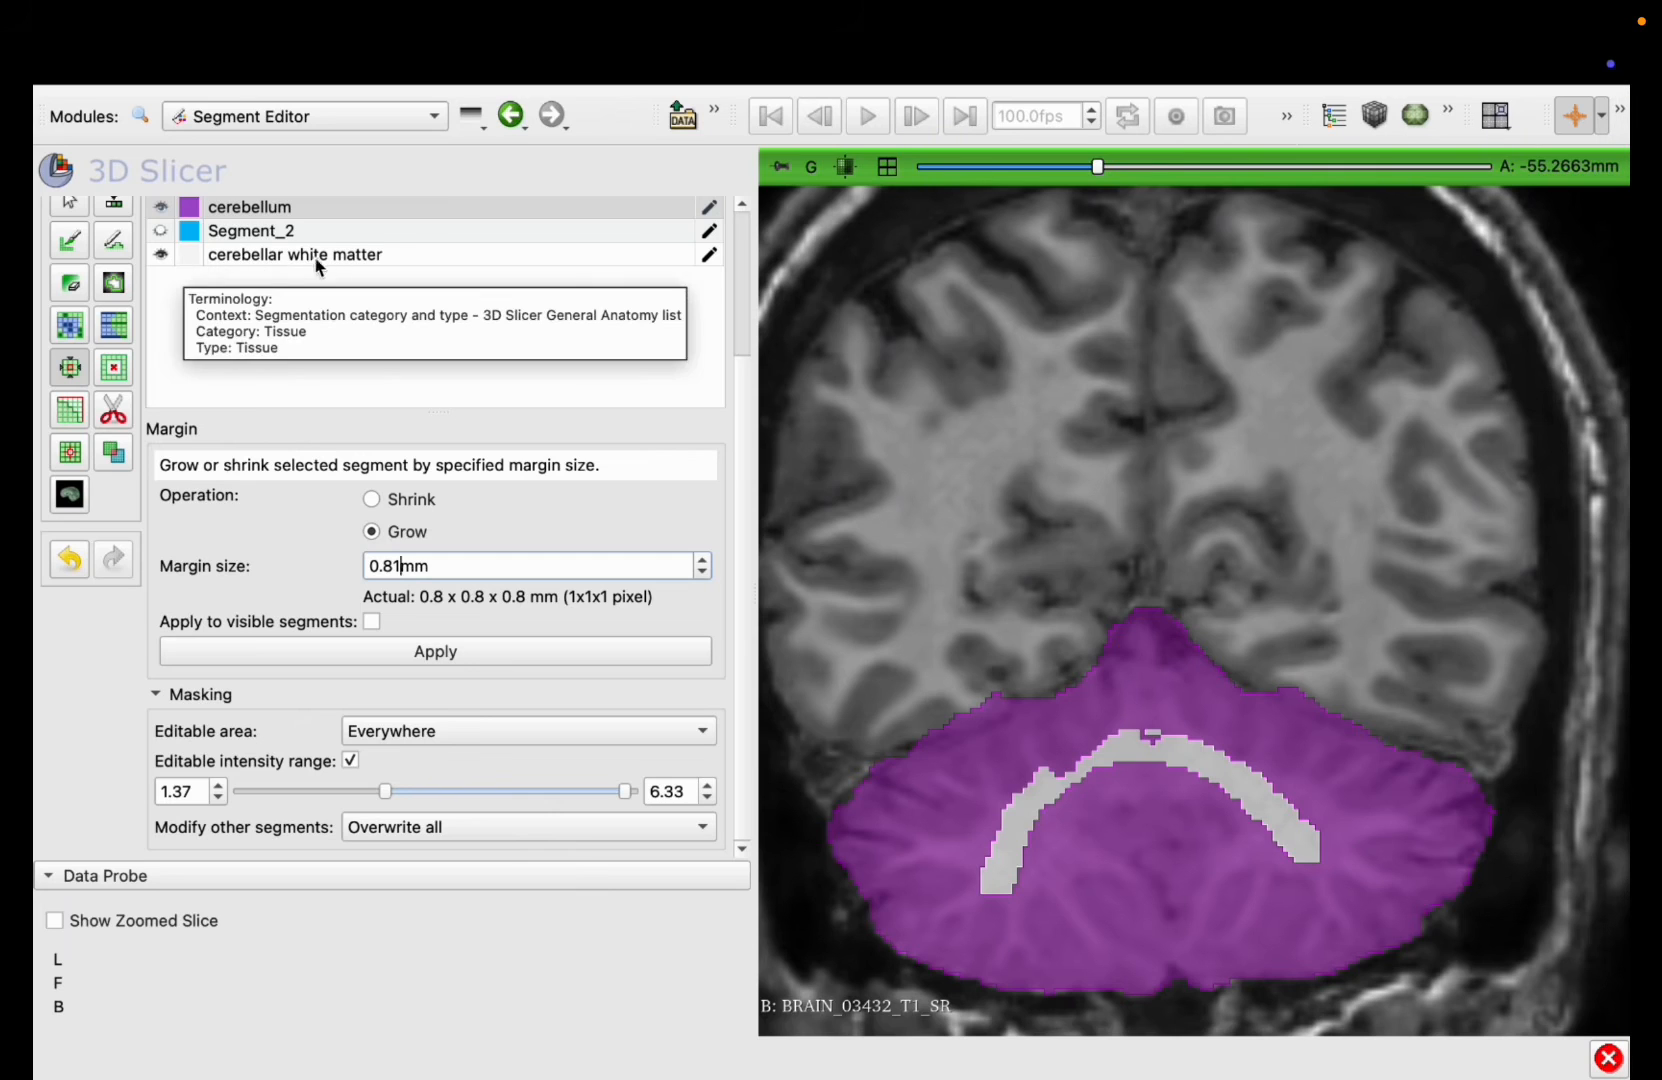
Step: Select the cerebellar white matter segment and restrict the editable area to Inside cerebellum
left_click(242, 260)
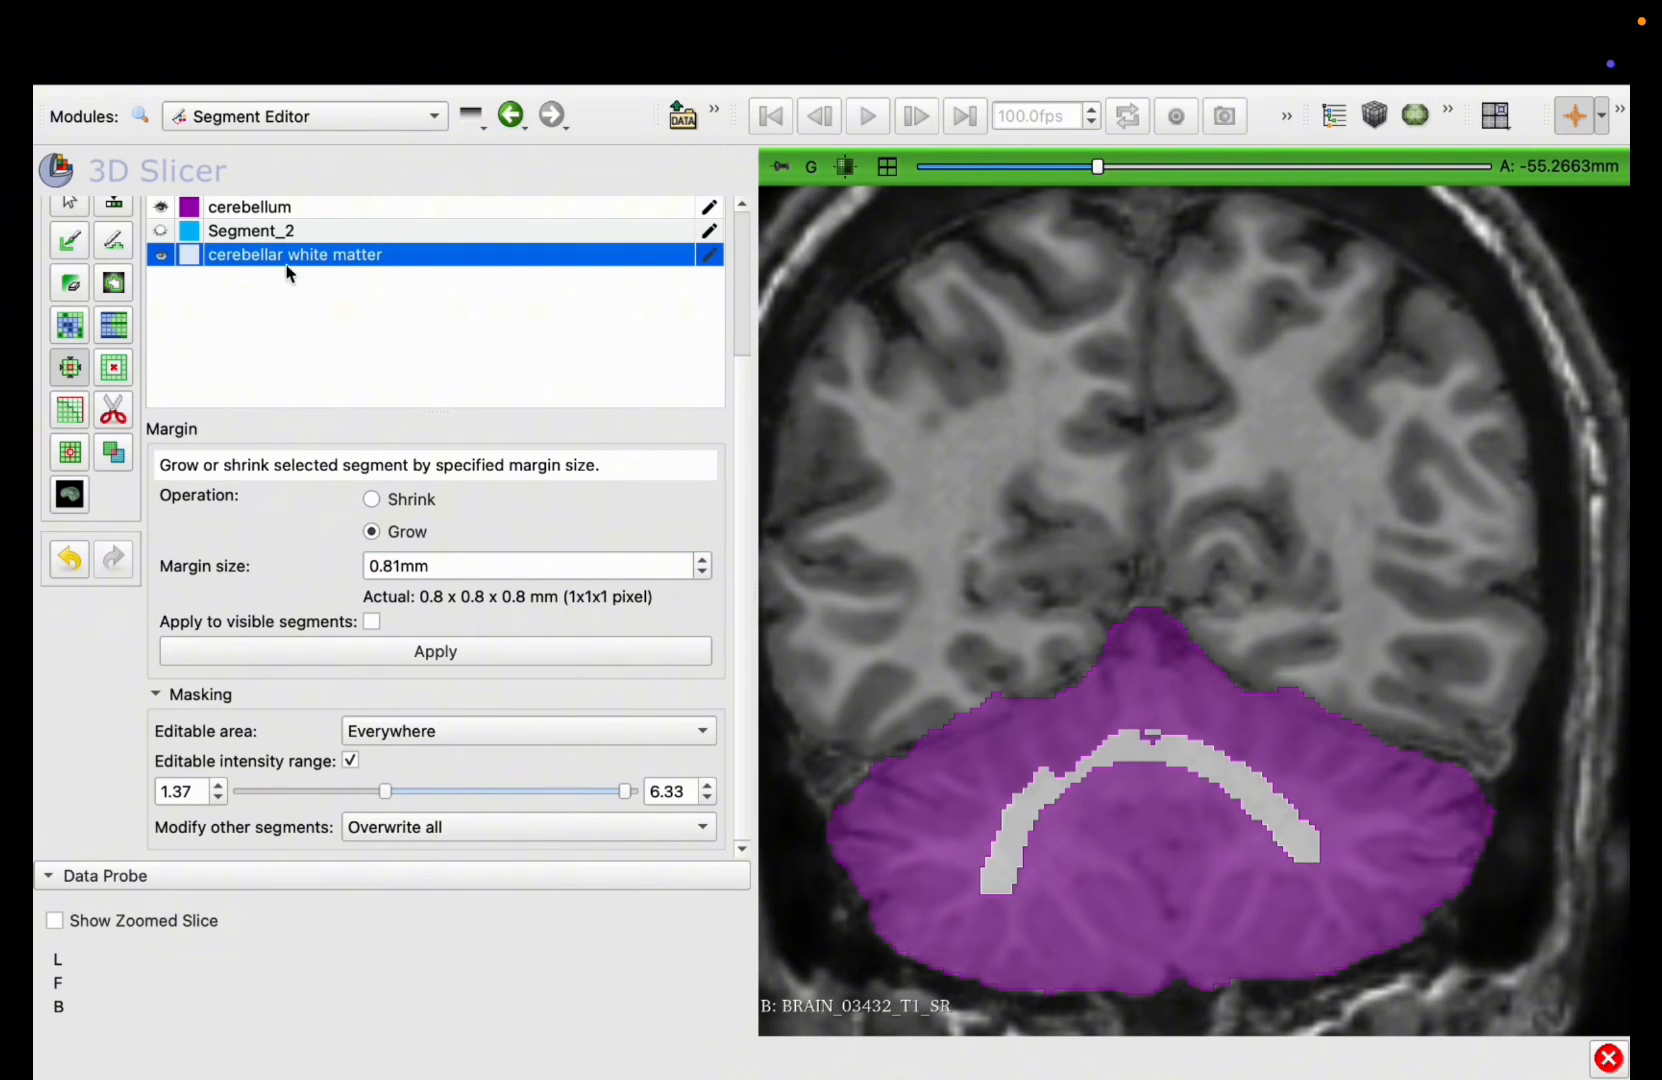
scroll(290, 266, "up", 2)
scroll(378, 738, "down", 2)
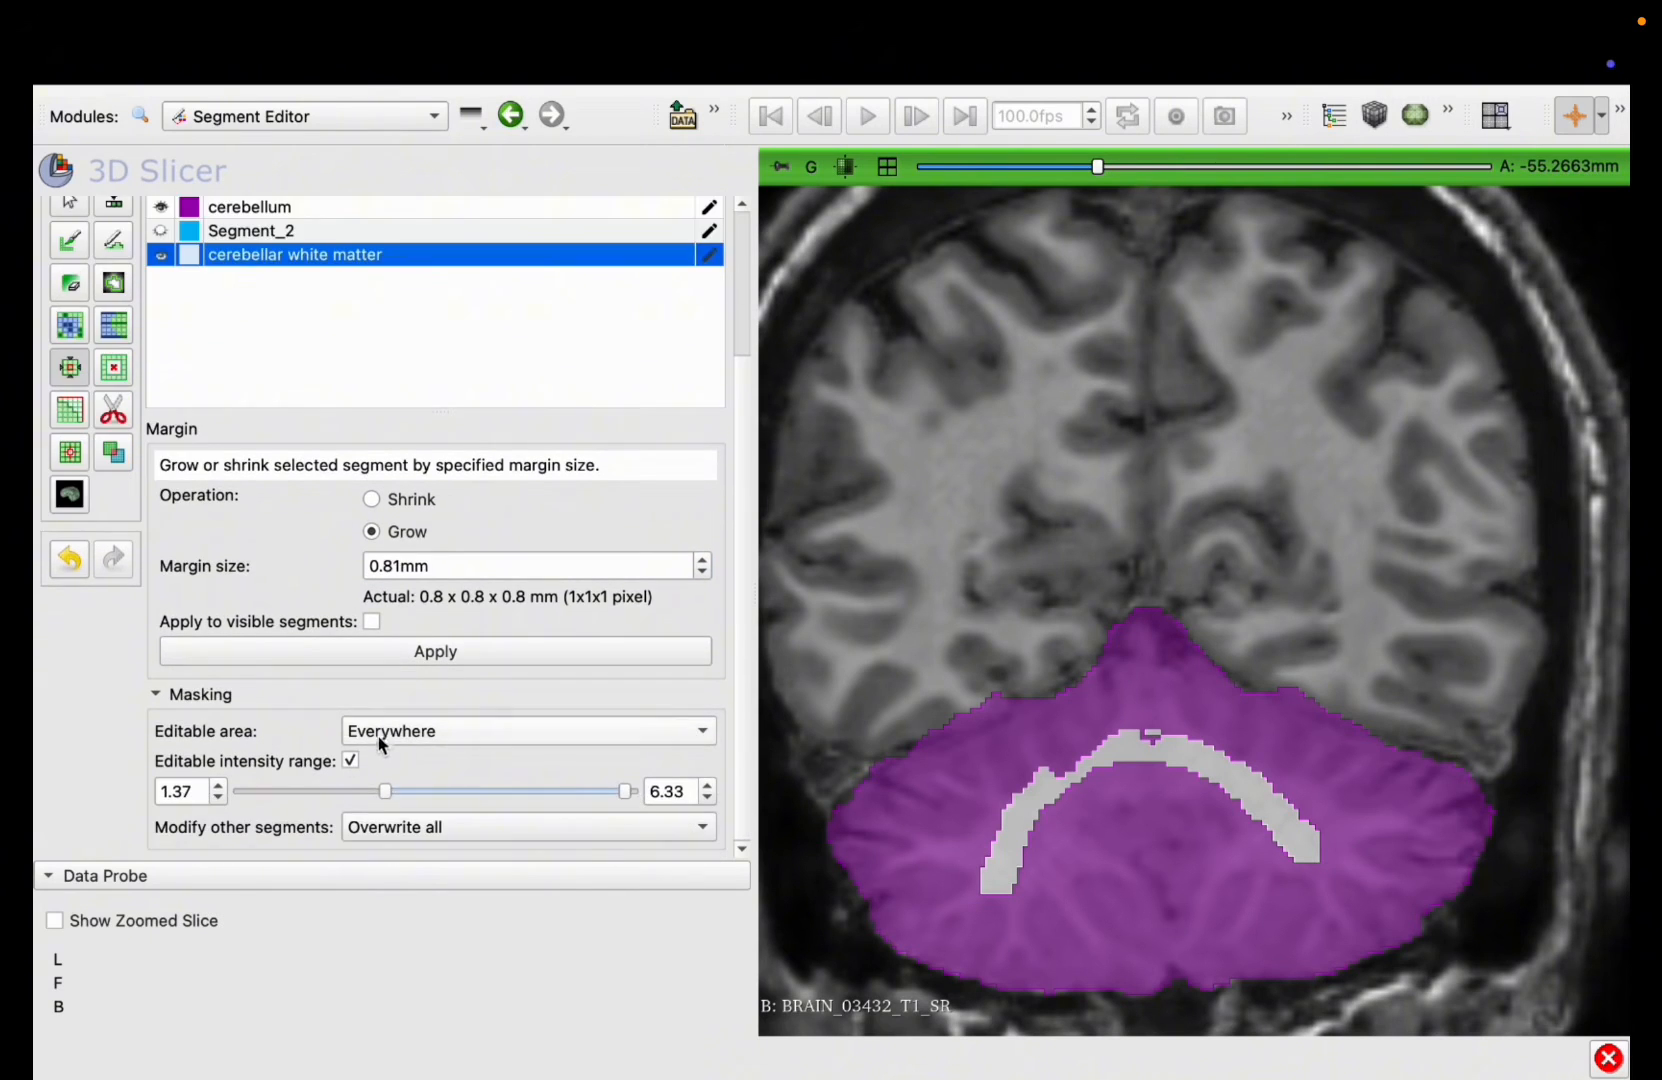
left_click(378, 736)
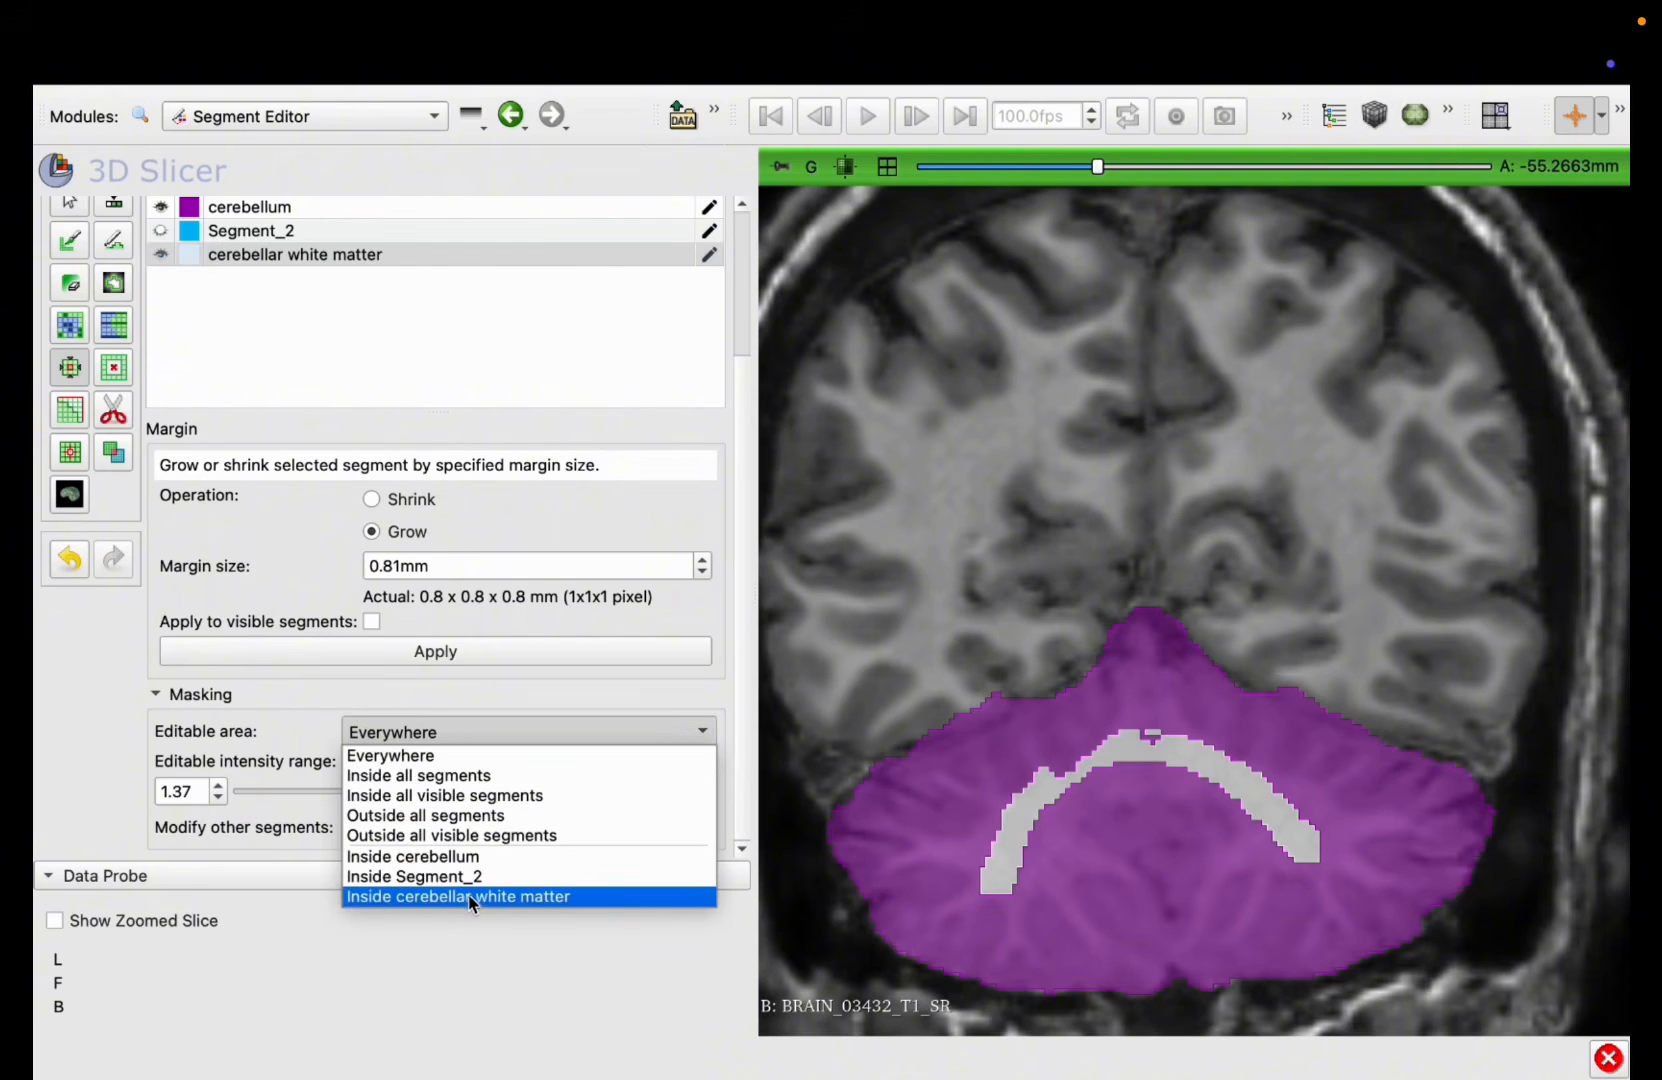
left_click(430, 858)
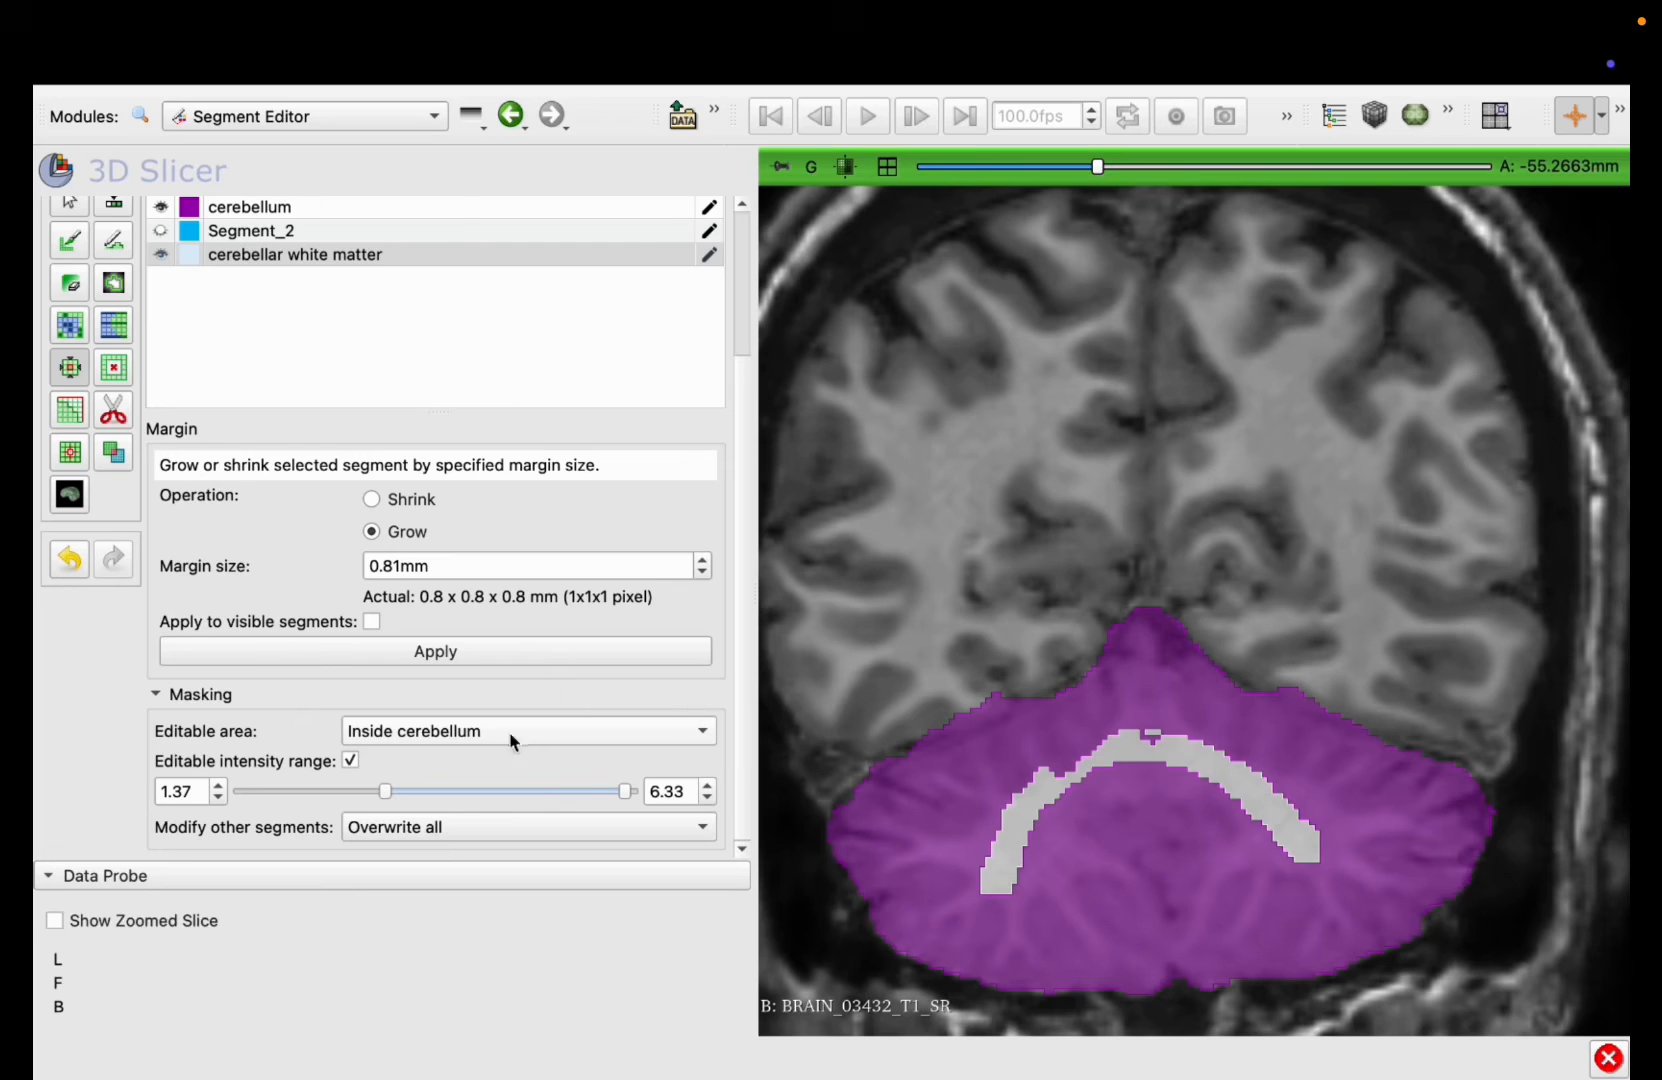
Step: Grow the cerebellar white matter repeatedly by the 0.81 mm margin until it extends into the fine branches of both hemispheres
left_click(436, 652)
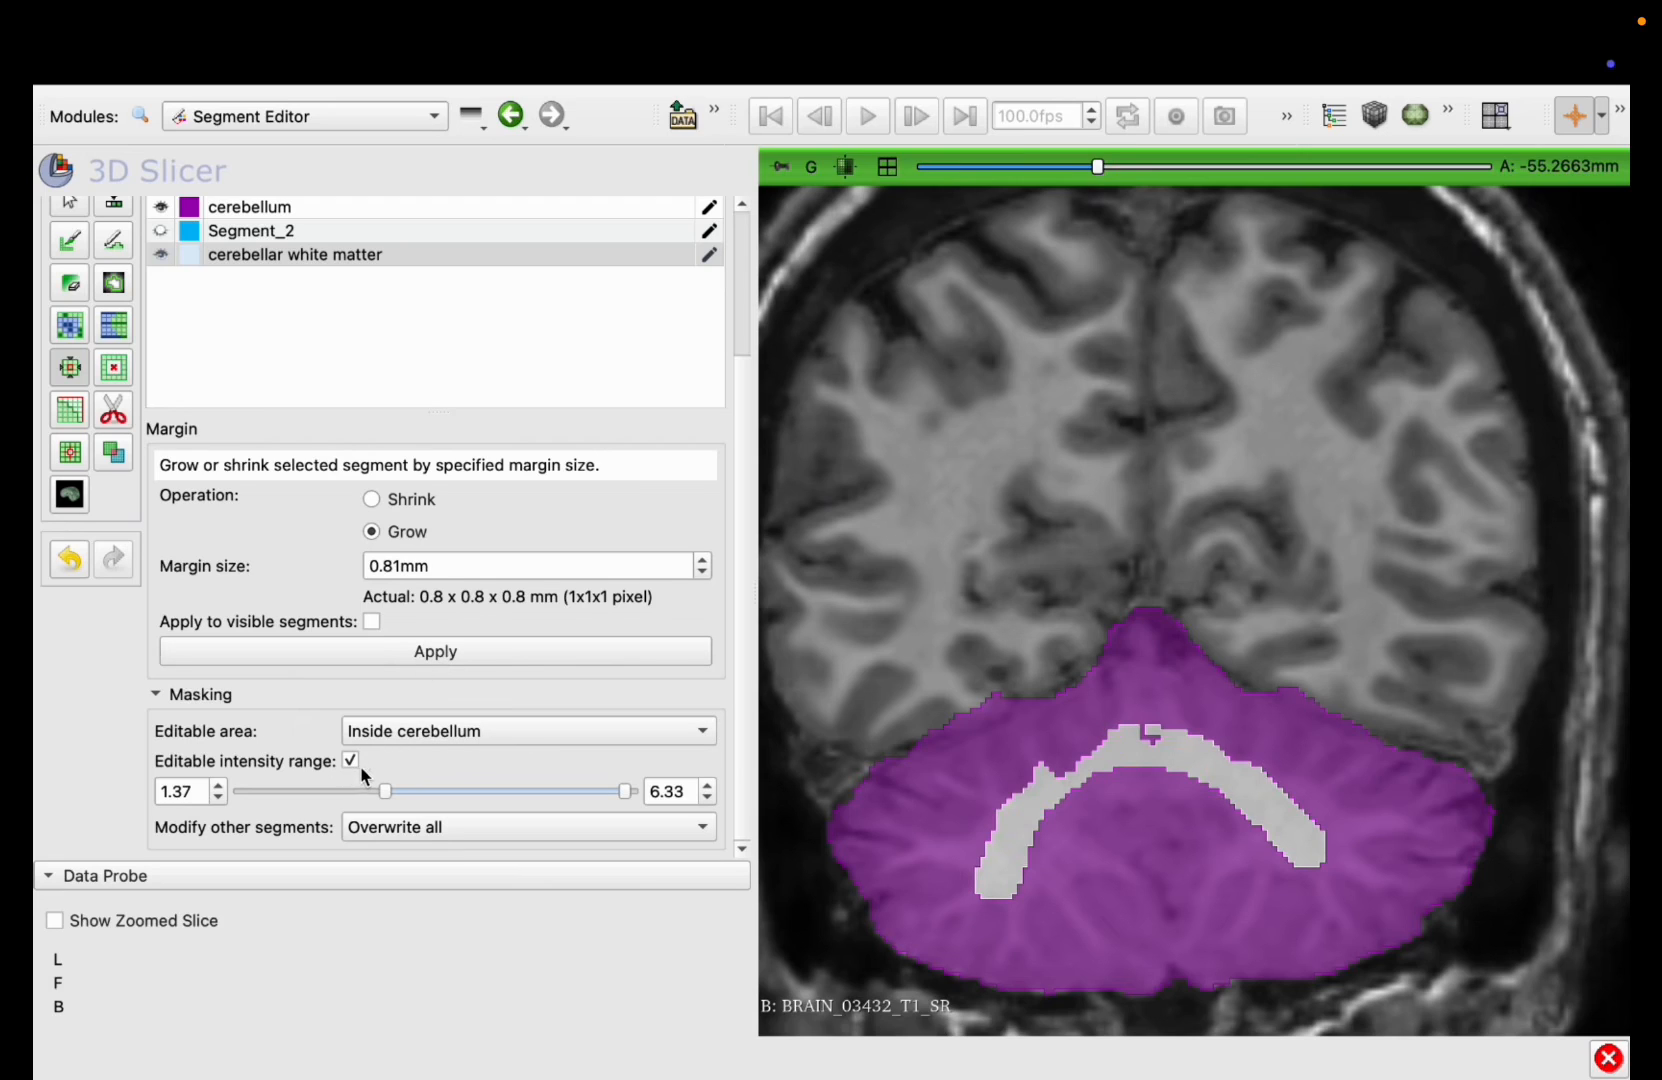
left_click(413, 657)
left_click(413, 657)
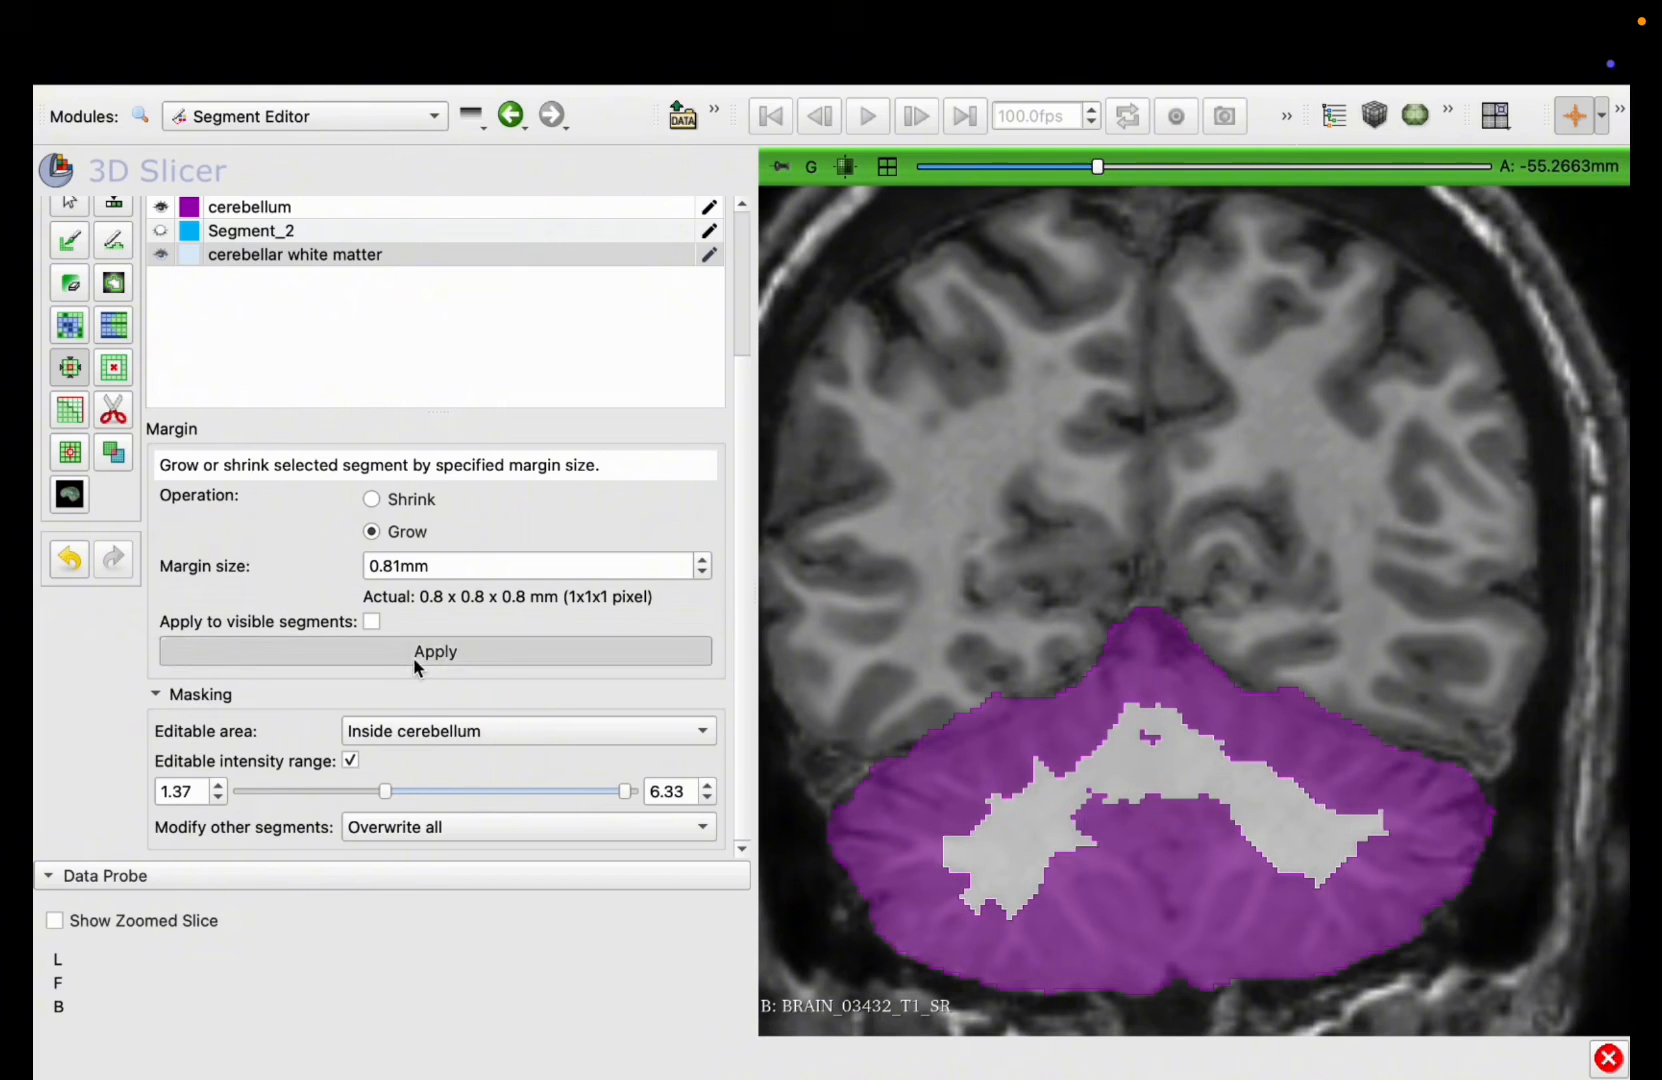
left_click(413, 657)
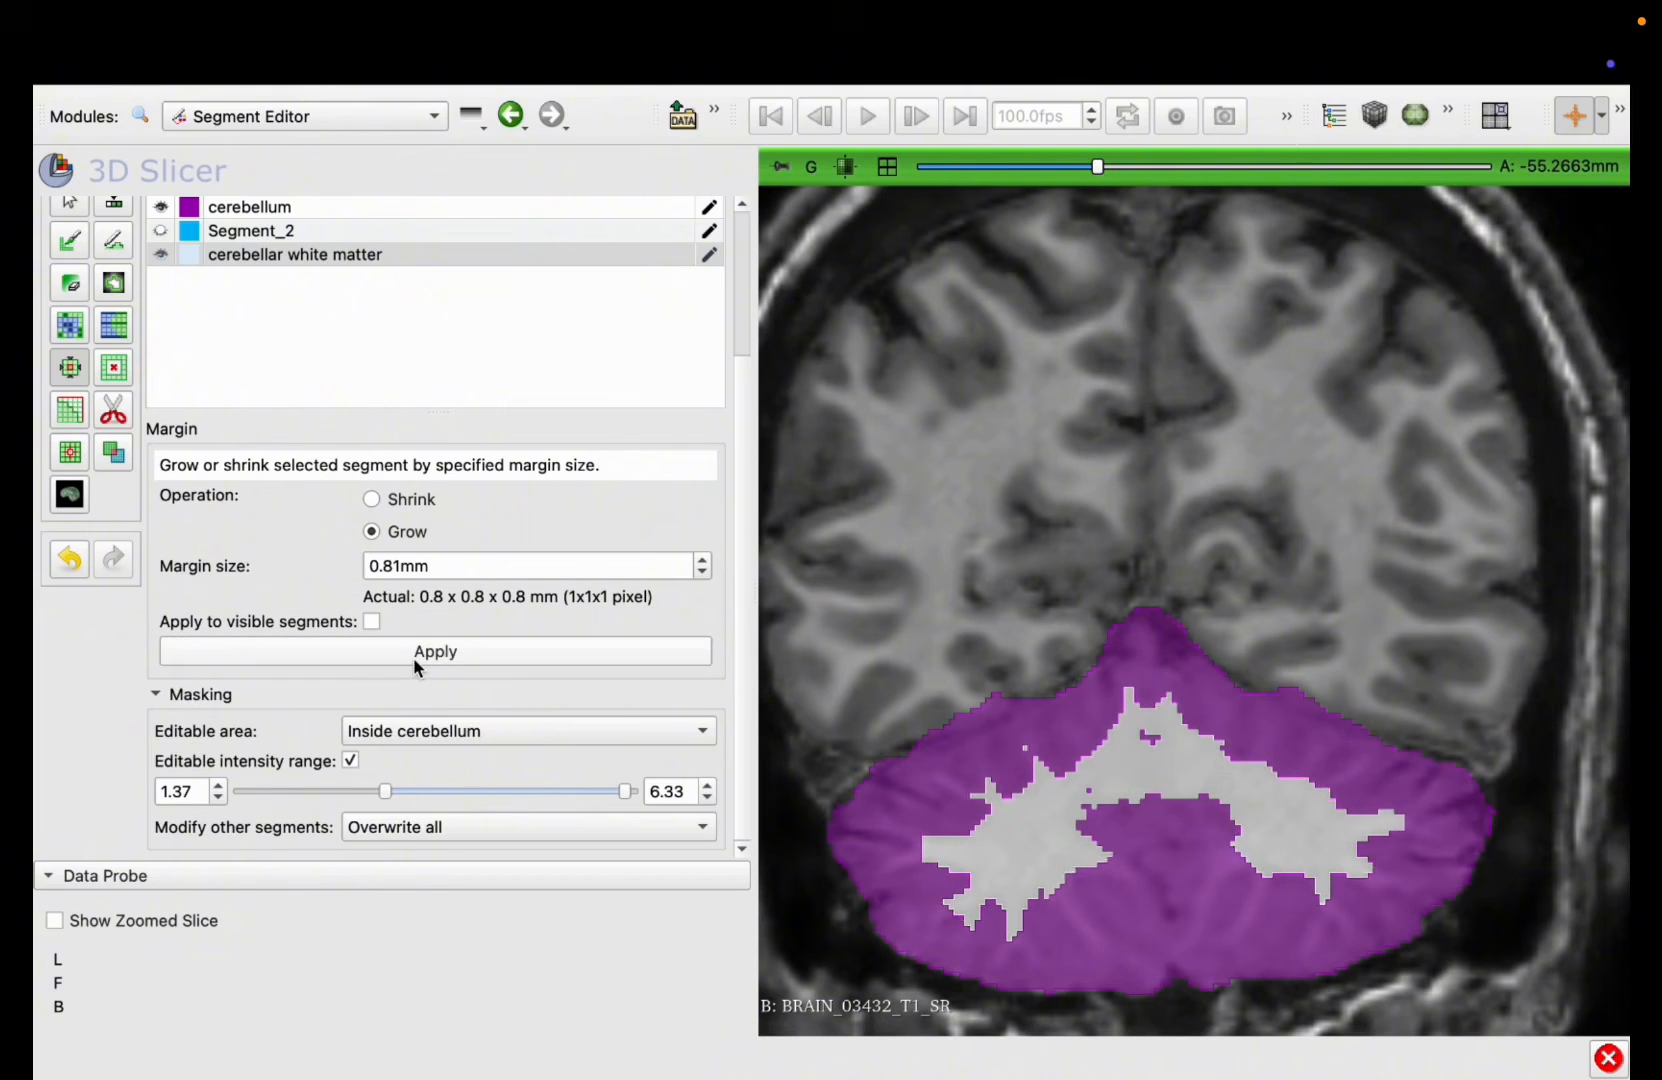
left_click(413, 657)
left_click(413, 657)
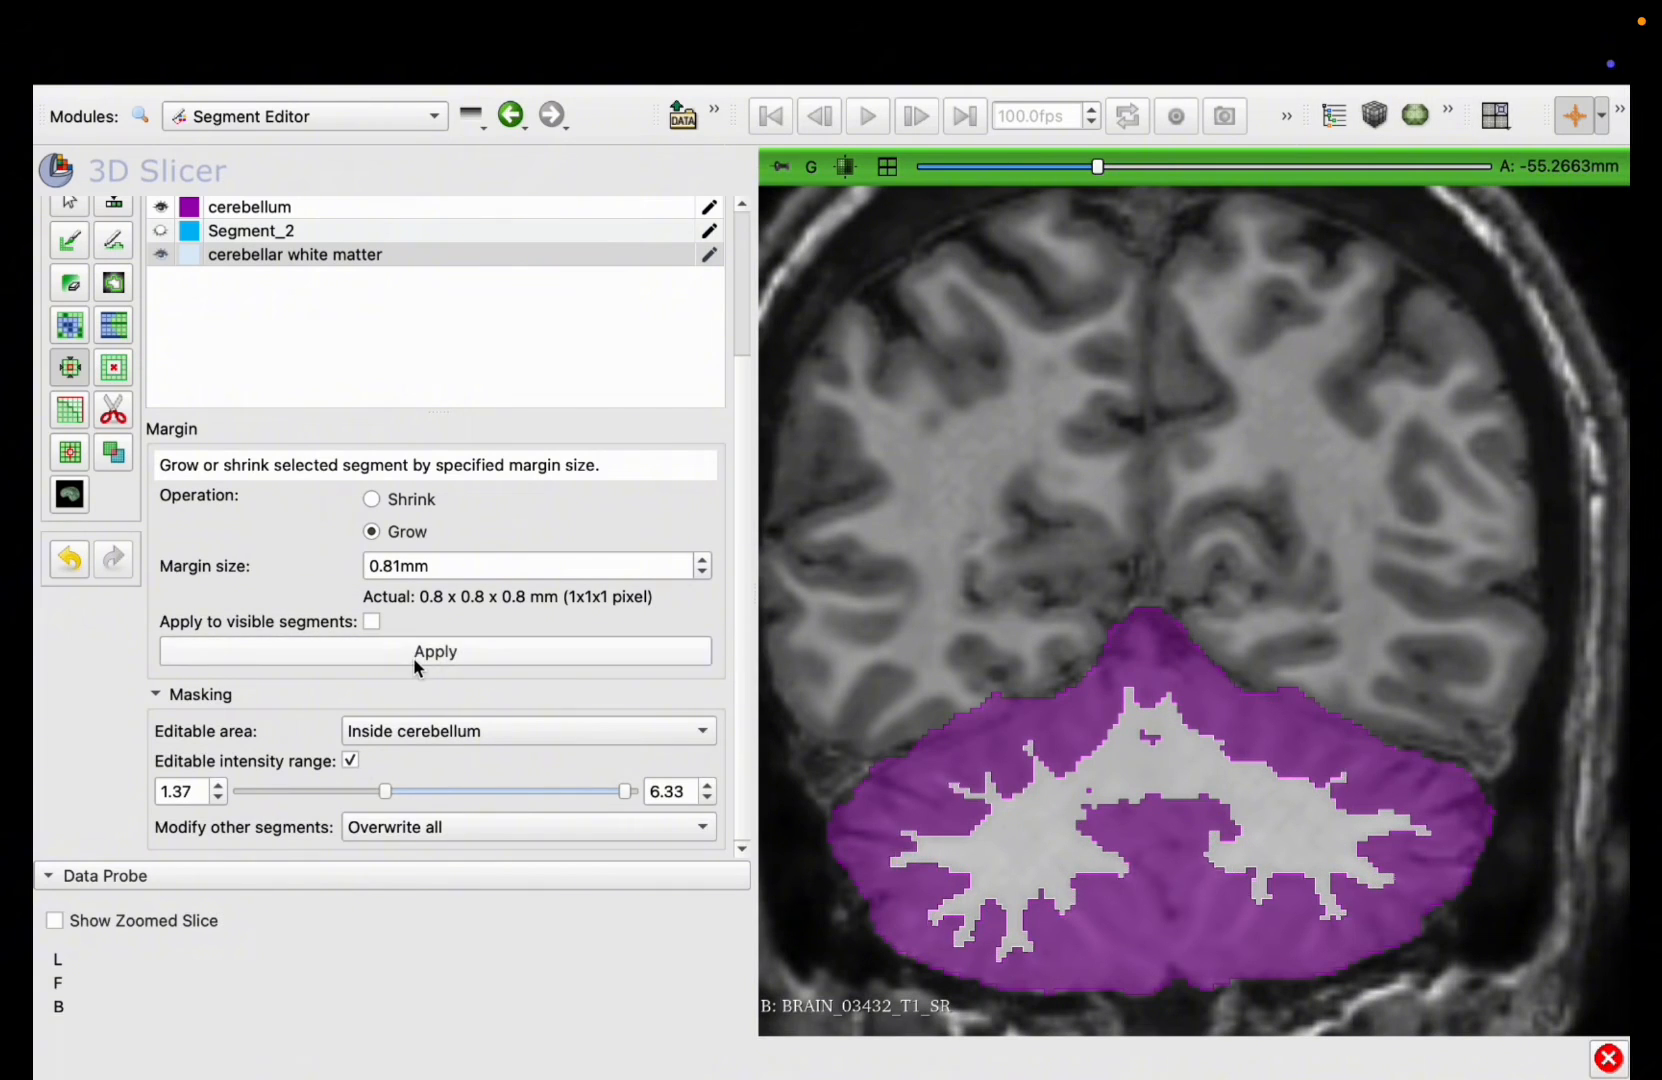
left_click(413, 657)
left_click(413, 657)
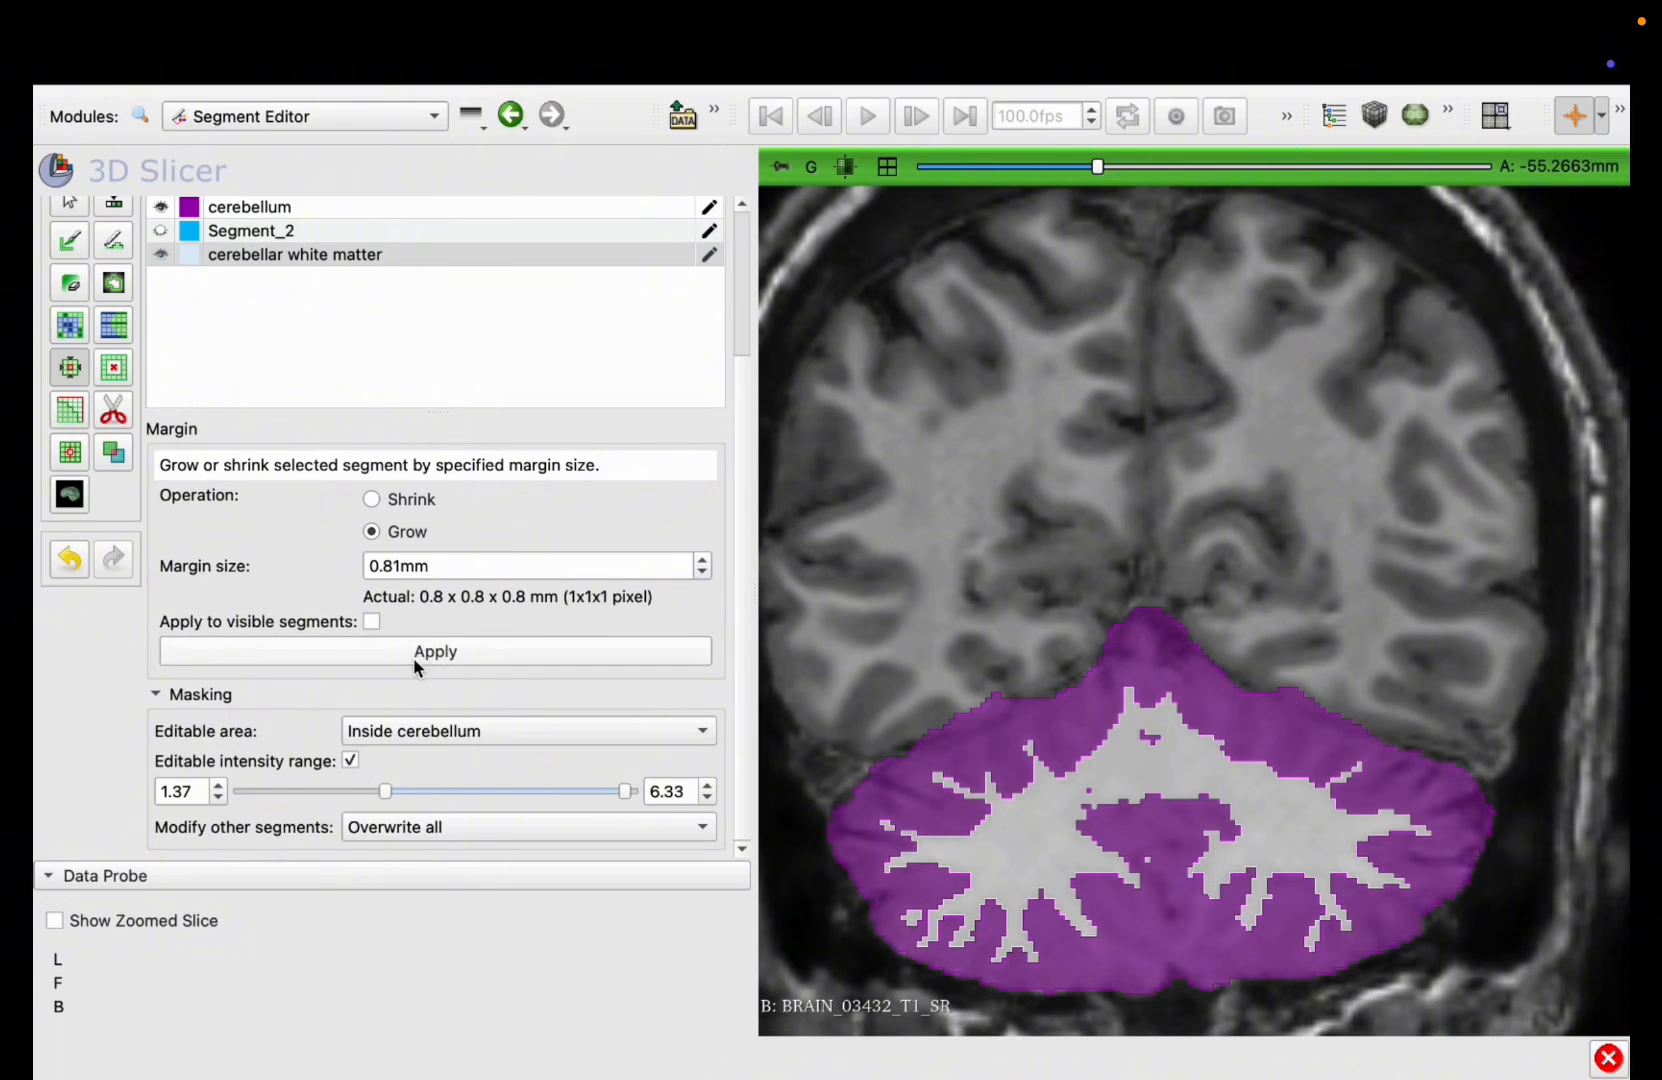
left_click(423, 660)
left_click(423, 660)
left_click(423, 662)
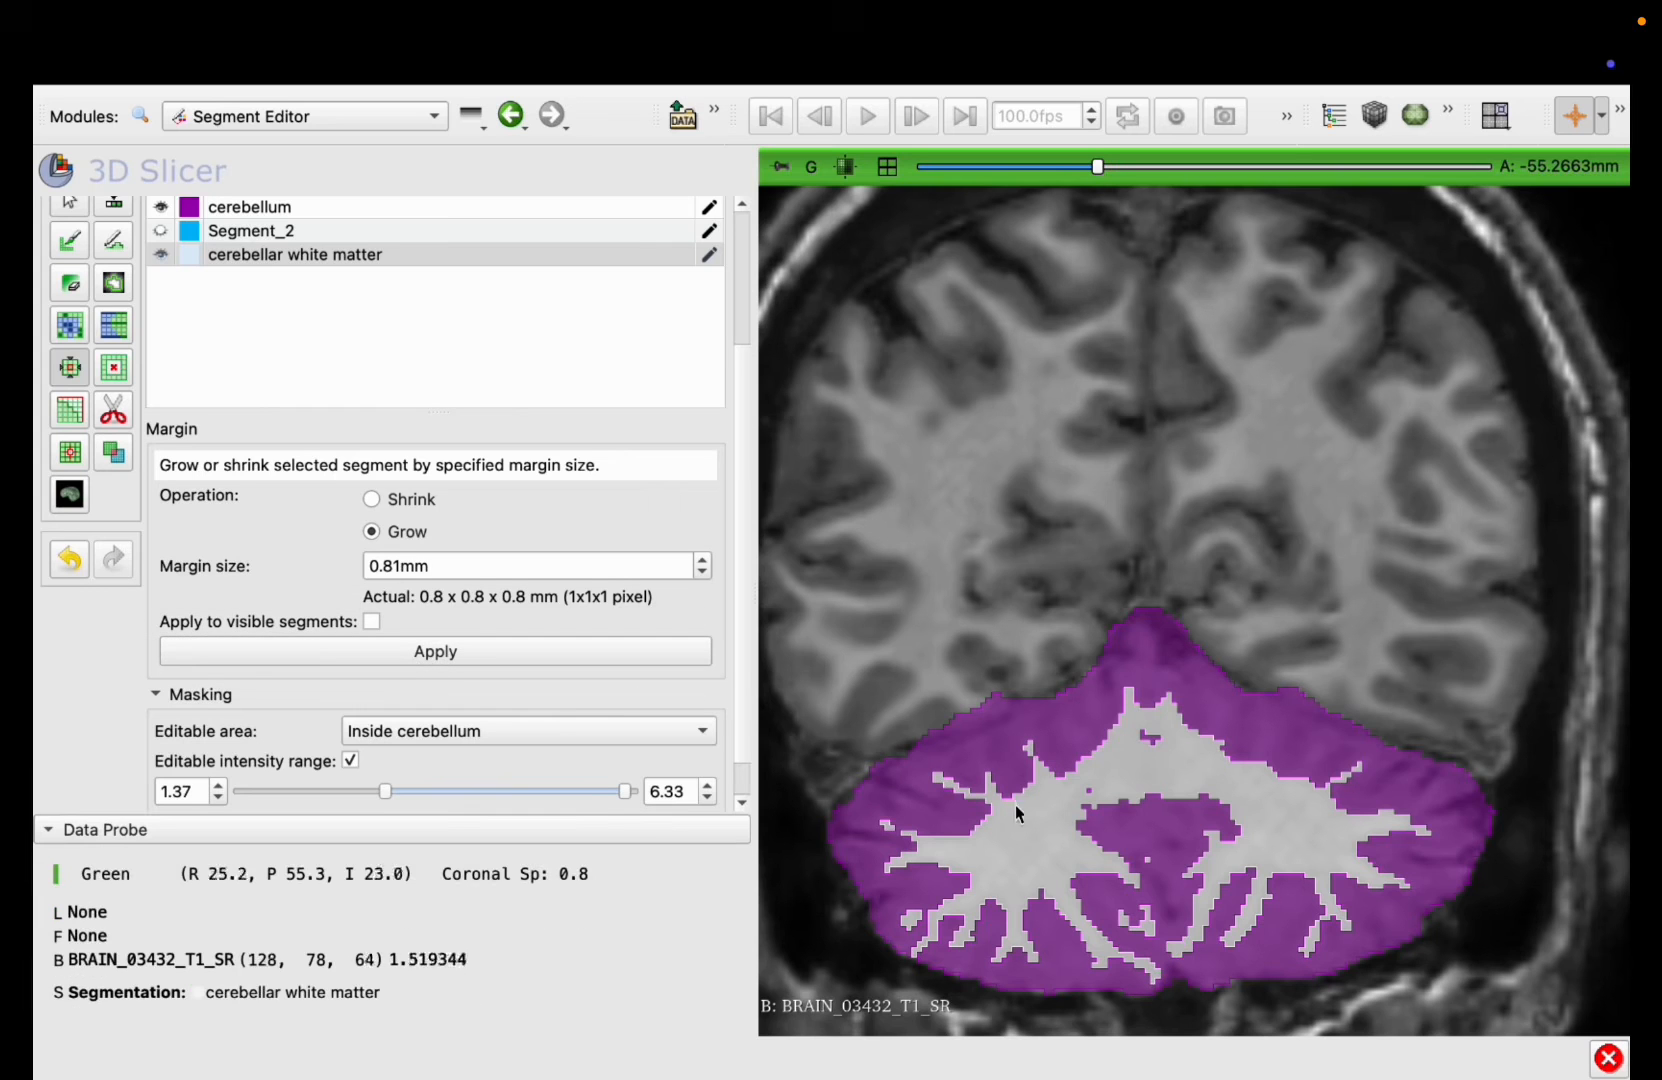
Step: Check the grown white matter on neighbouring coronal slices and undo the last margin growth
scroll(1030, 812, "up", 9)
scroll(1030, 815, "up", 5)
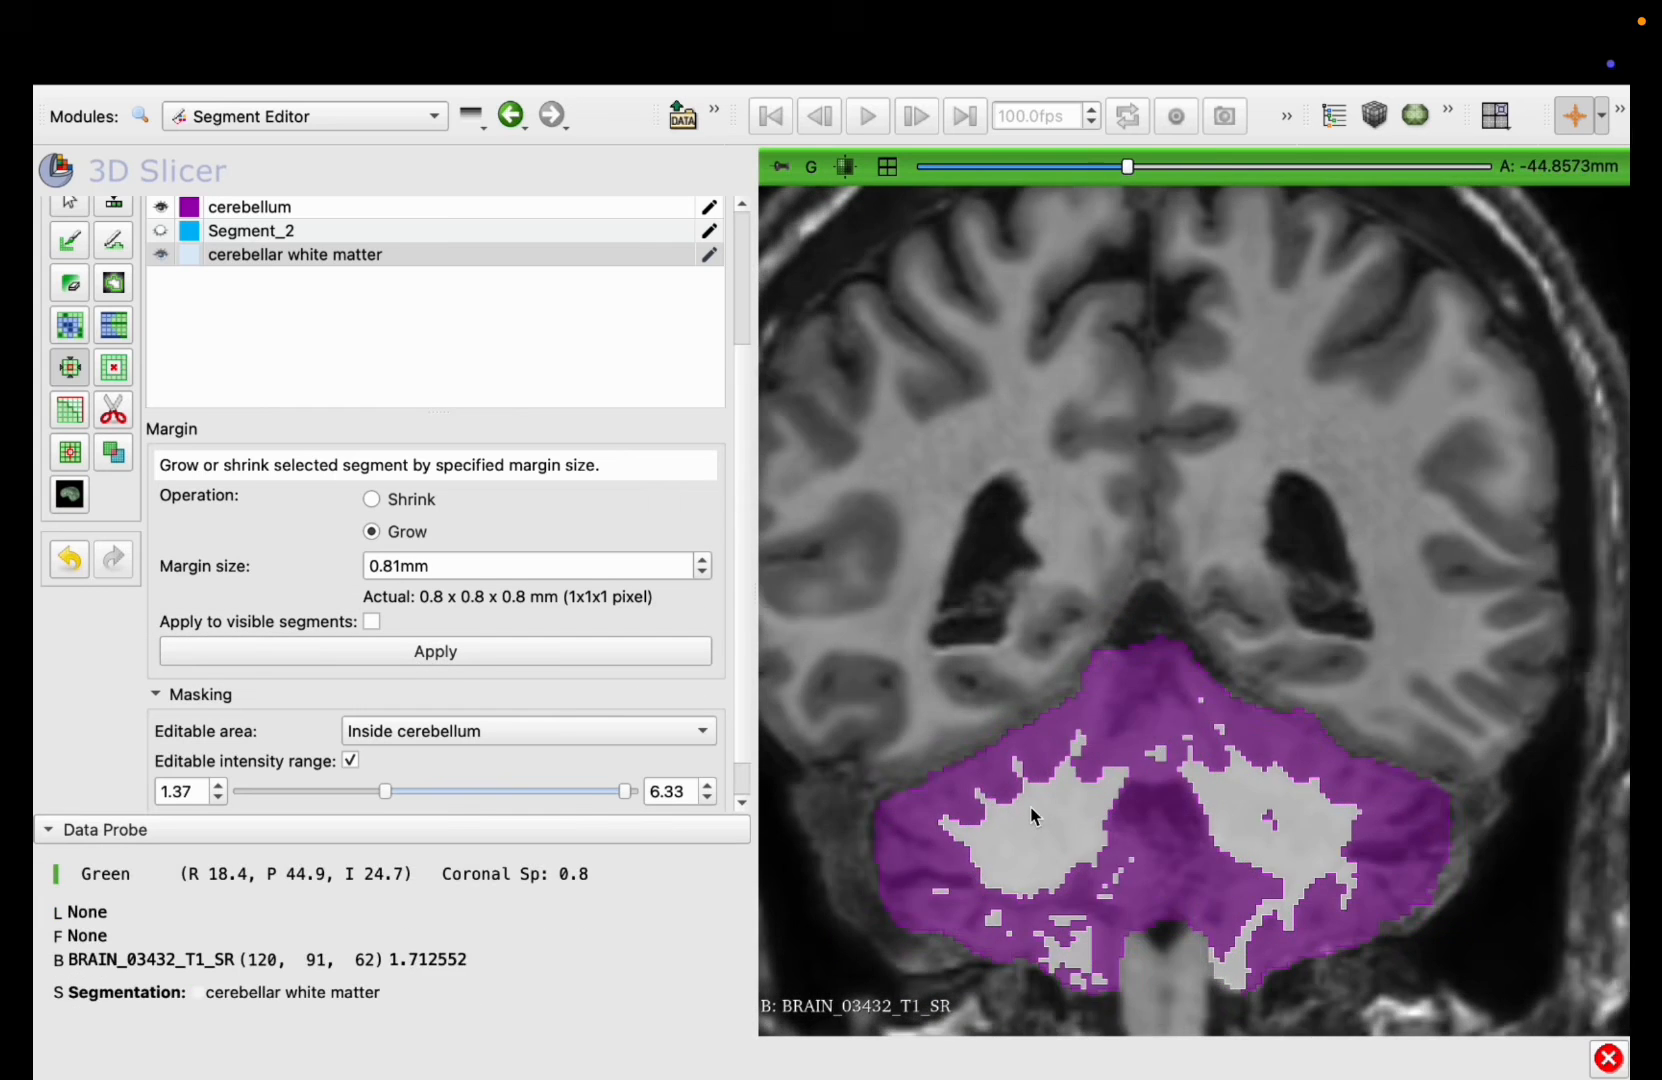
scroll(1030, 815, "down", 16)
scroll(1030, 815, "down", 14)
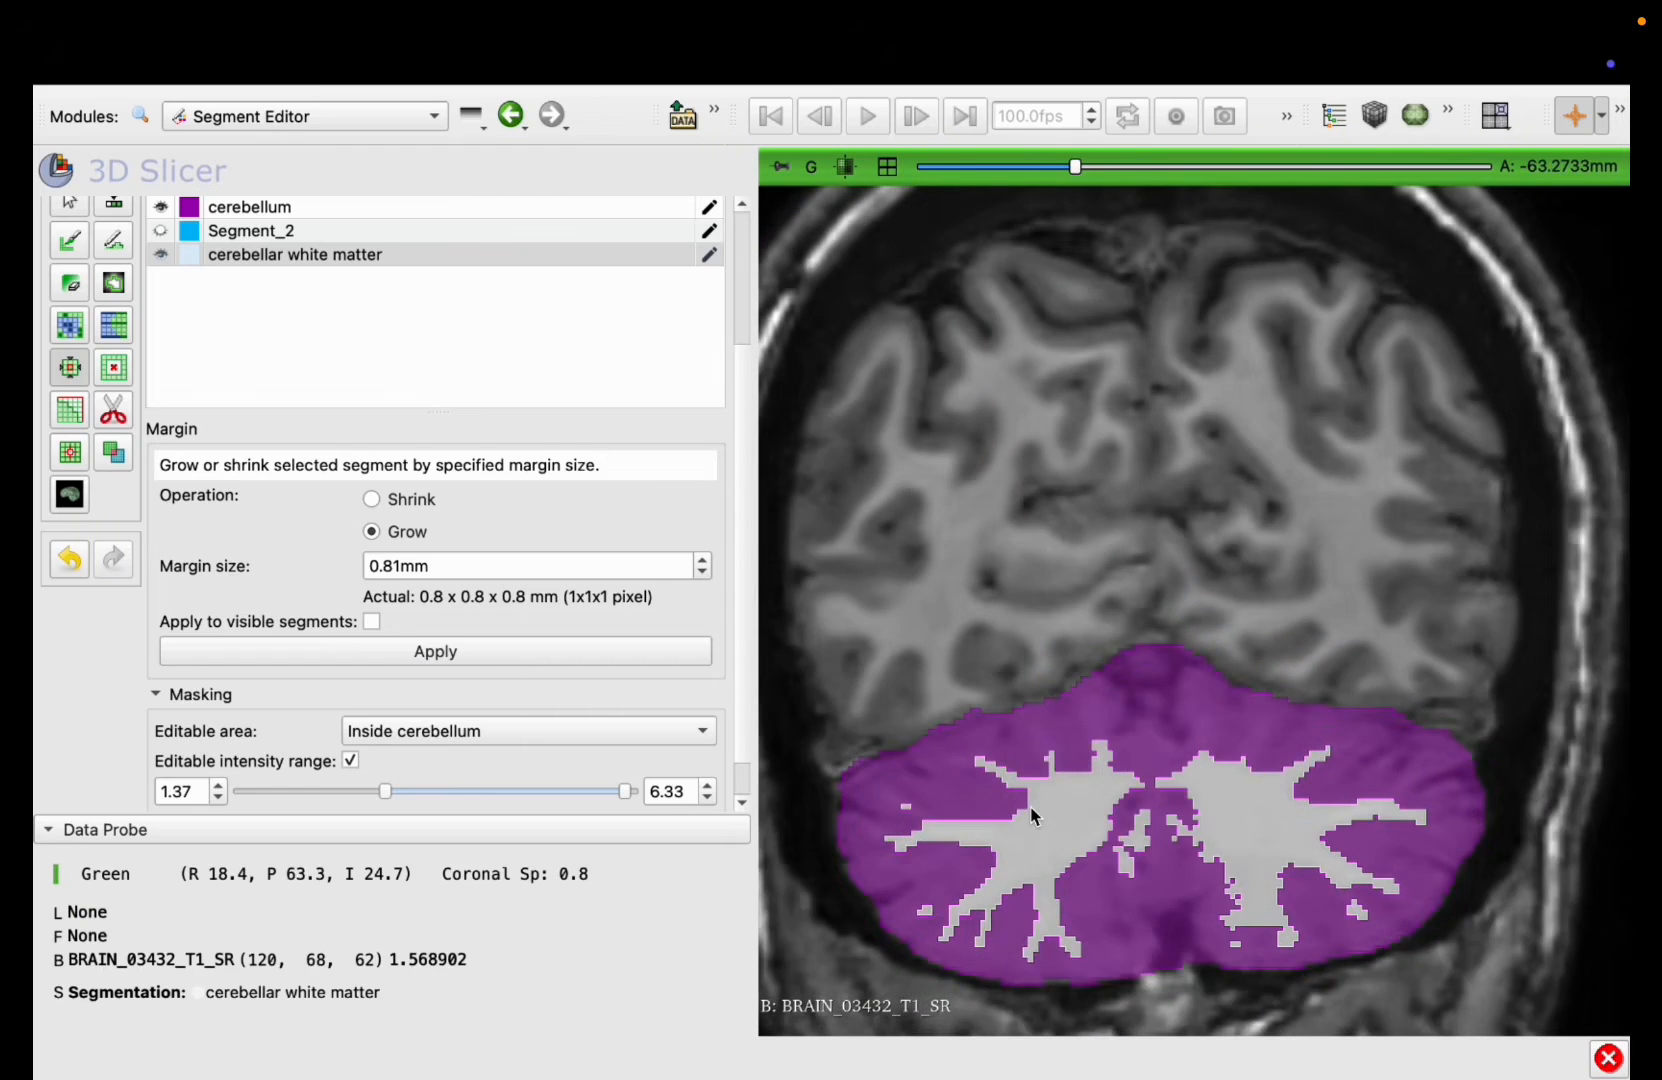
left_click(66, 560)
Step: Hide the cerebellum segment and examine the white matter coverage on coronal slices between about A -79 mm and -34 mm
scroll(1282, 962, "down", 2)
scroll(1282, 962, "down", 12)
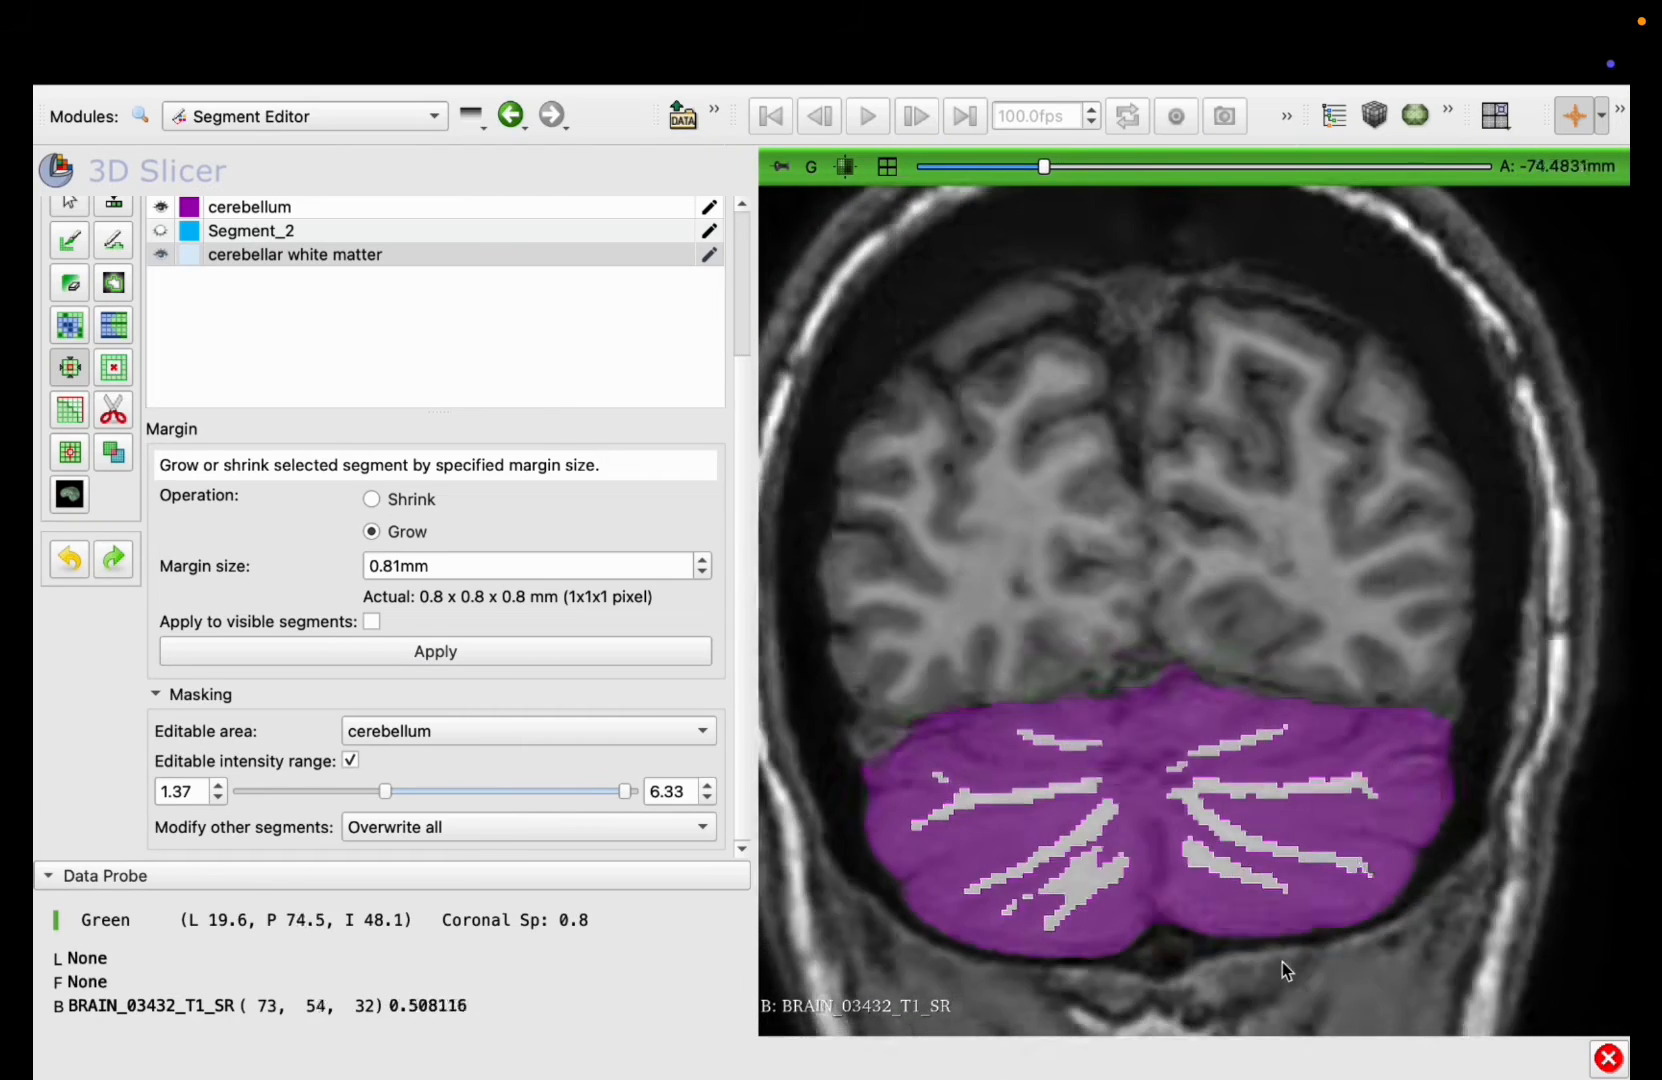
left_click(160, 206)
scroll(1095, 675, "up", 9)
scroll(1095, 675, "up", 17)
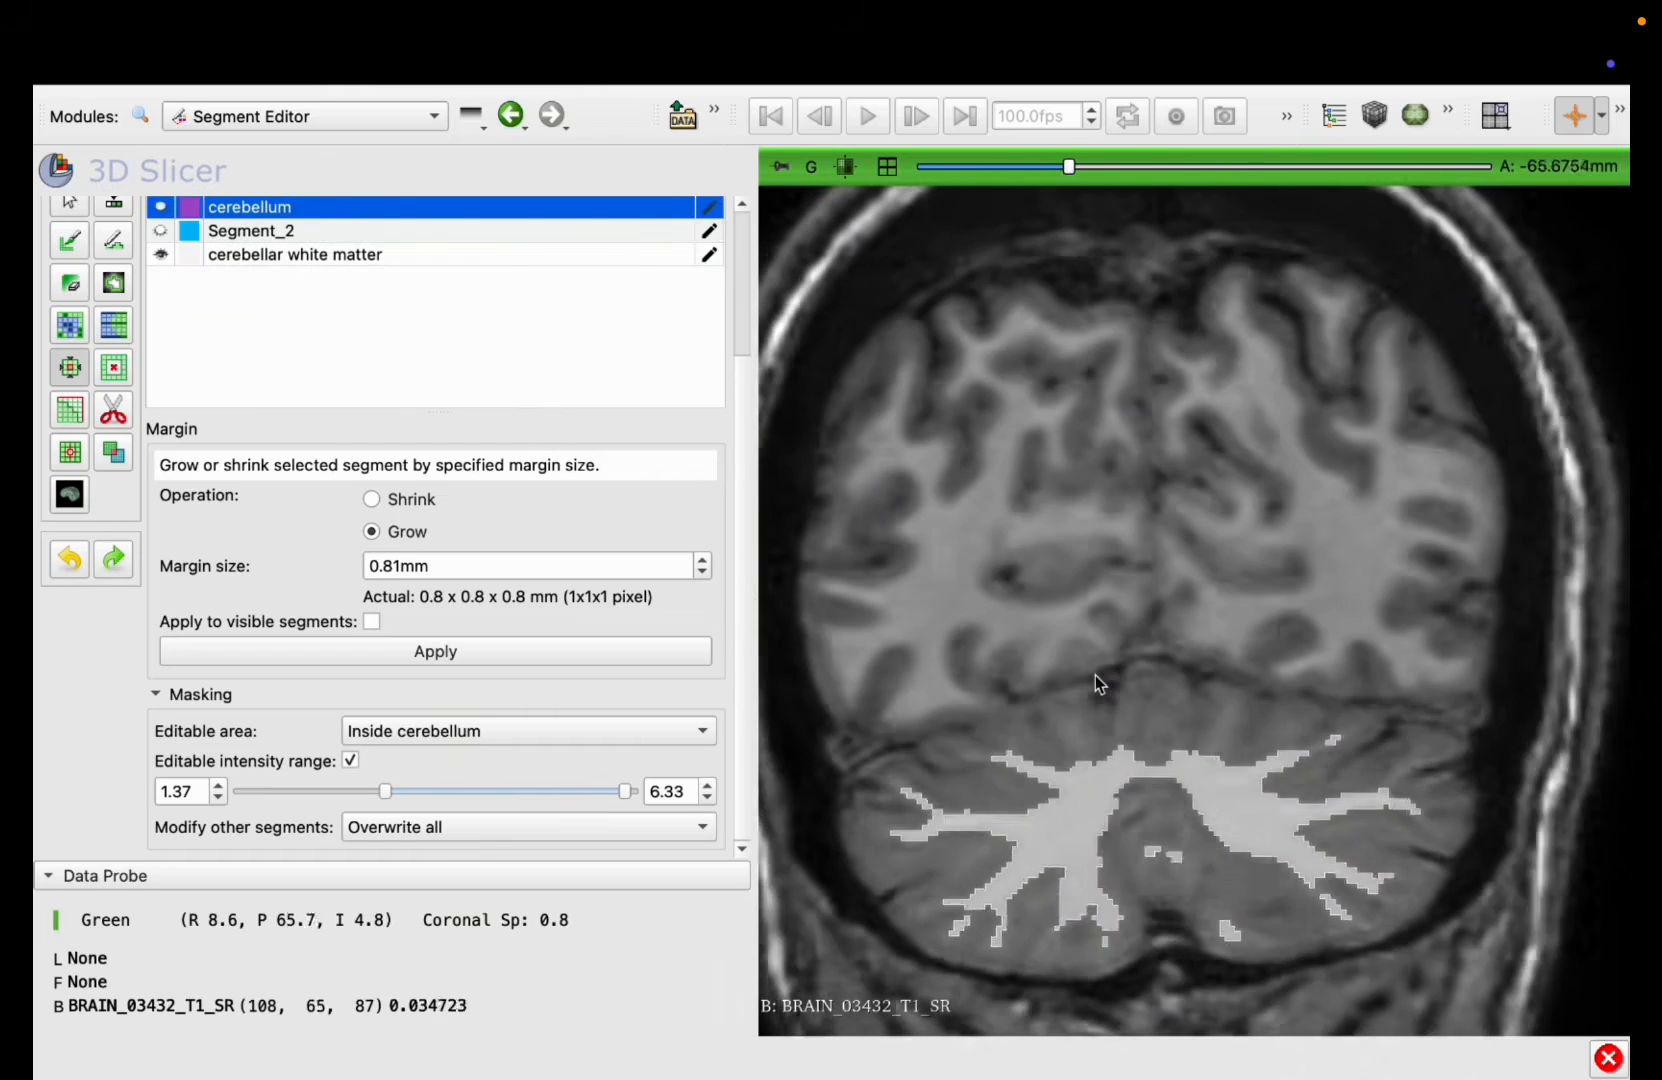
scroll(1095, 675, "up", 12)
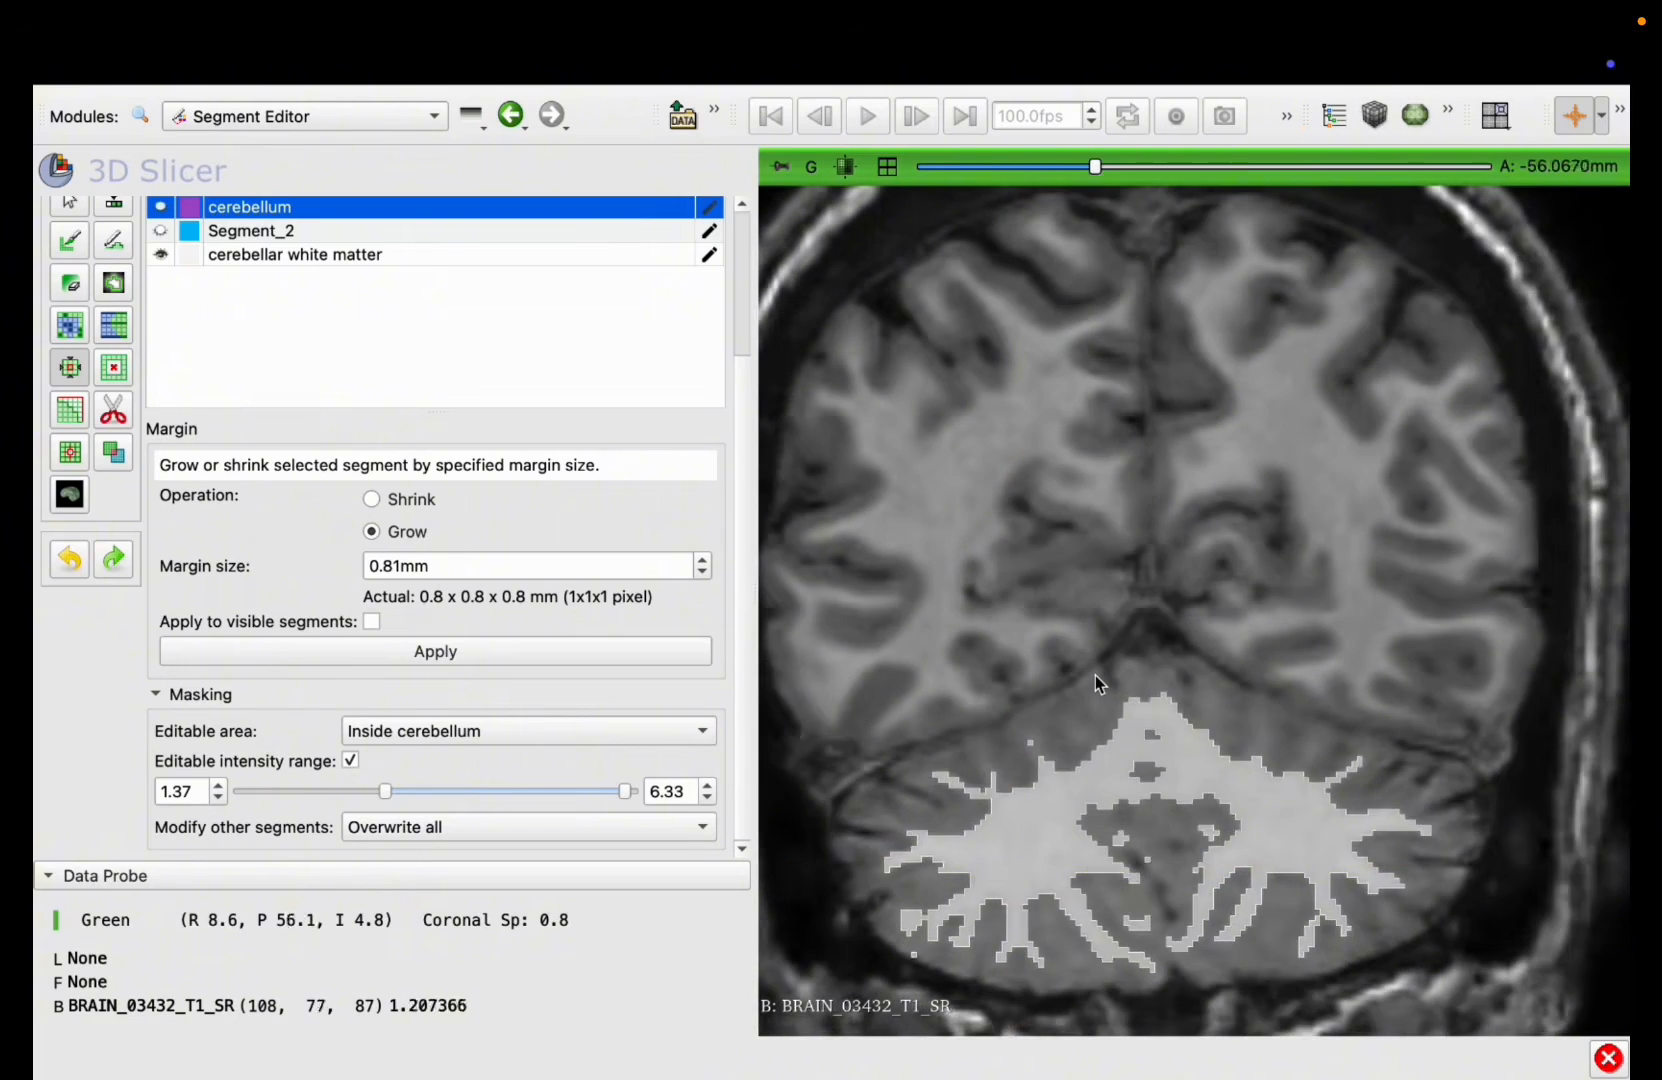
scroll(1095, 675, "up", 7)
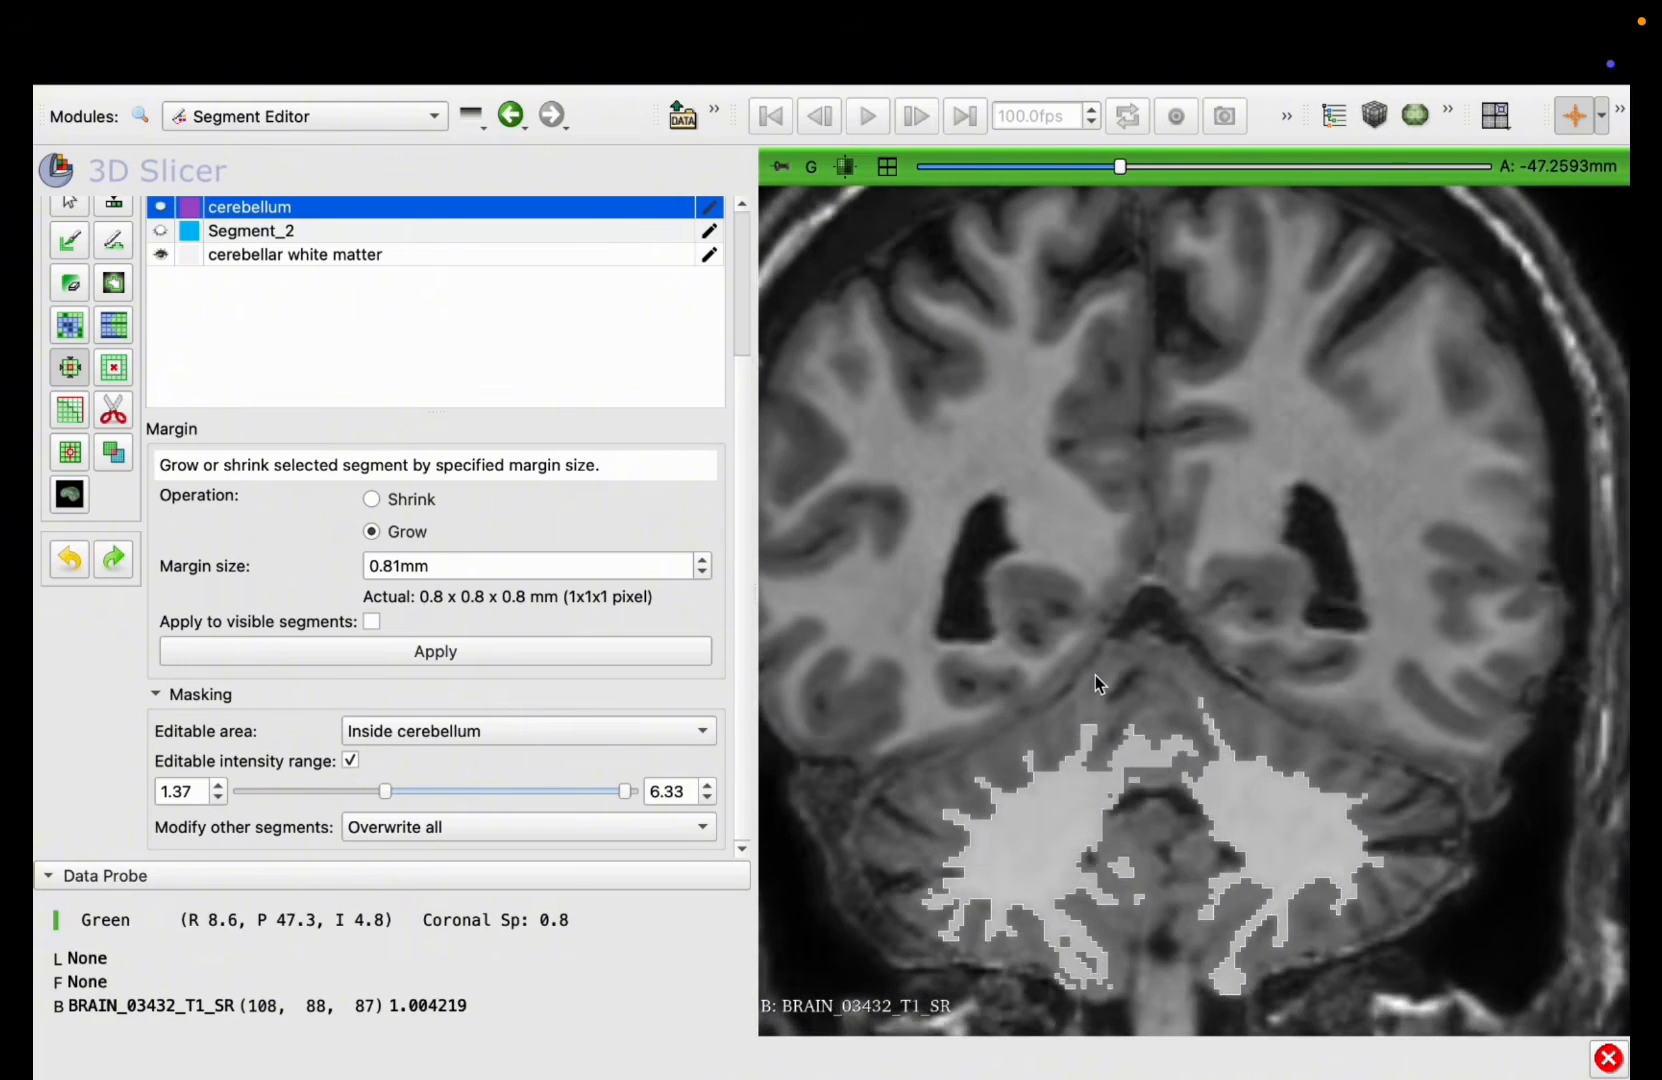
scroll(1095, 675, "down", 2)
scroll(1095, 675, "up", 5)
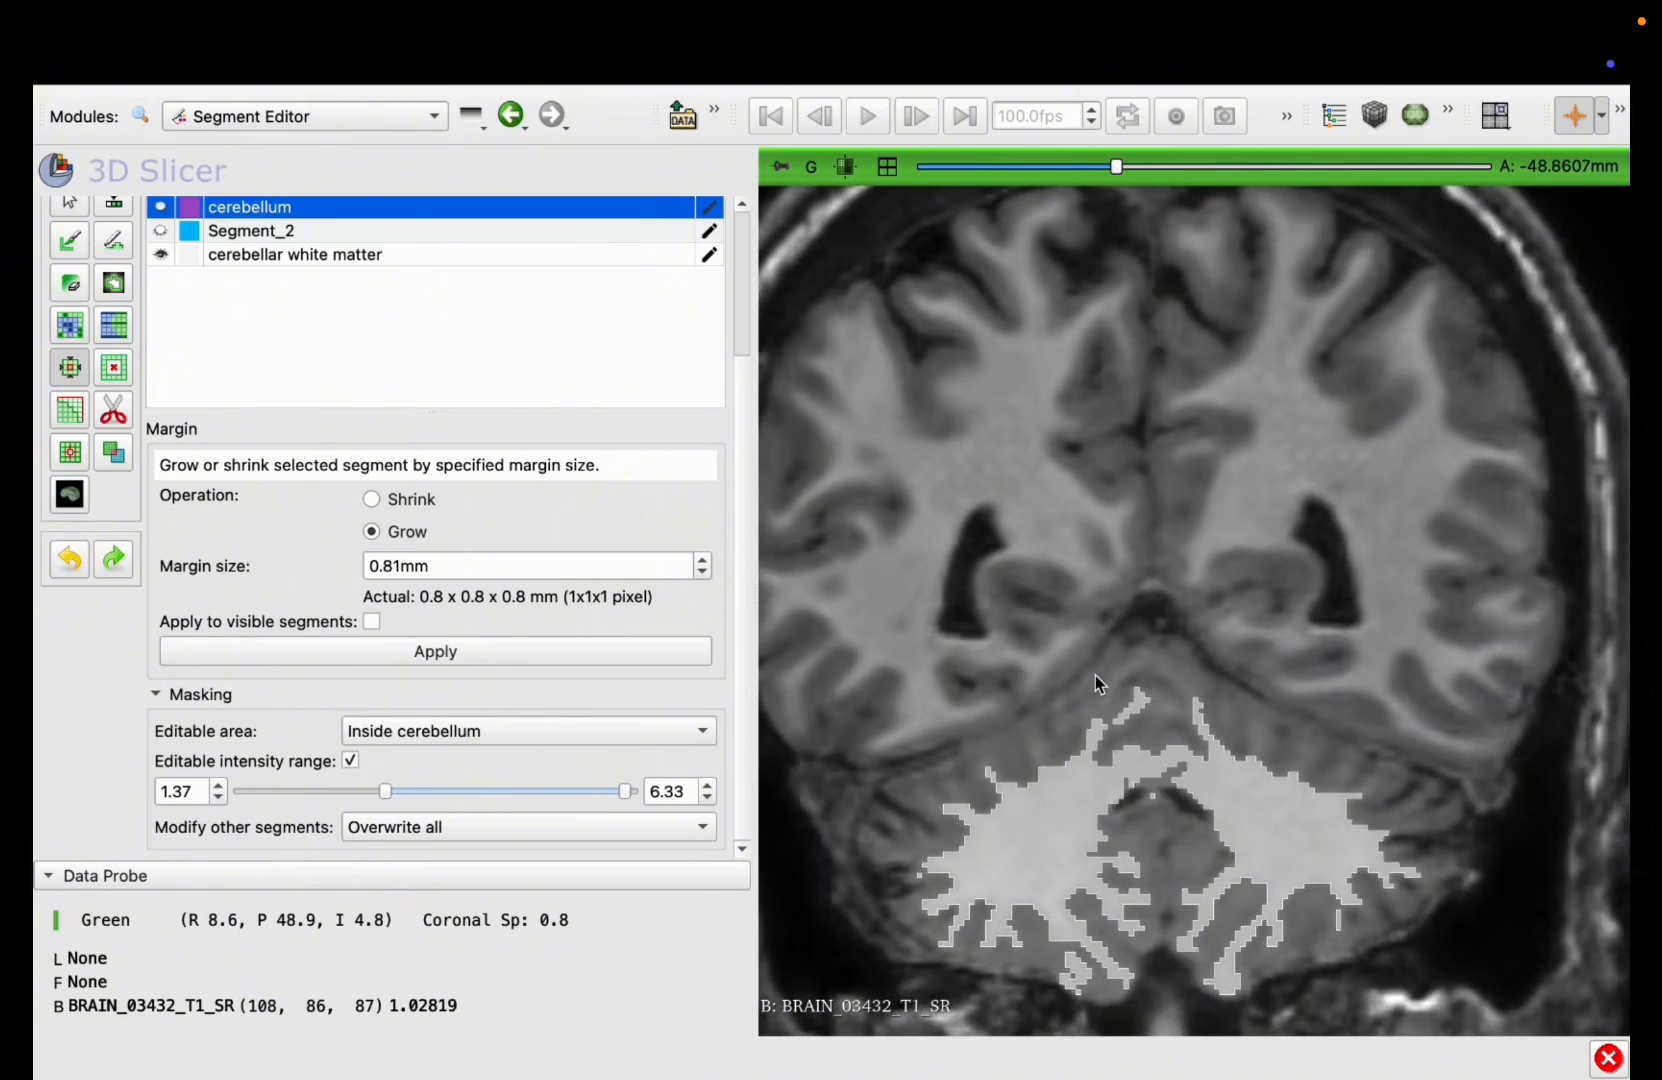
scroll(1095, 675, "down", 14)
scroll(1095, 675, "up", 15)
scroll(1096, 675, "down", 7)
scroll(1096, 675, "up", 11)
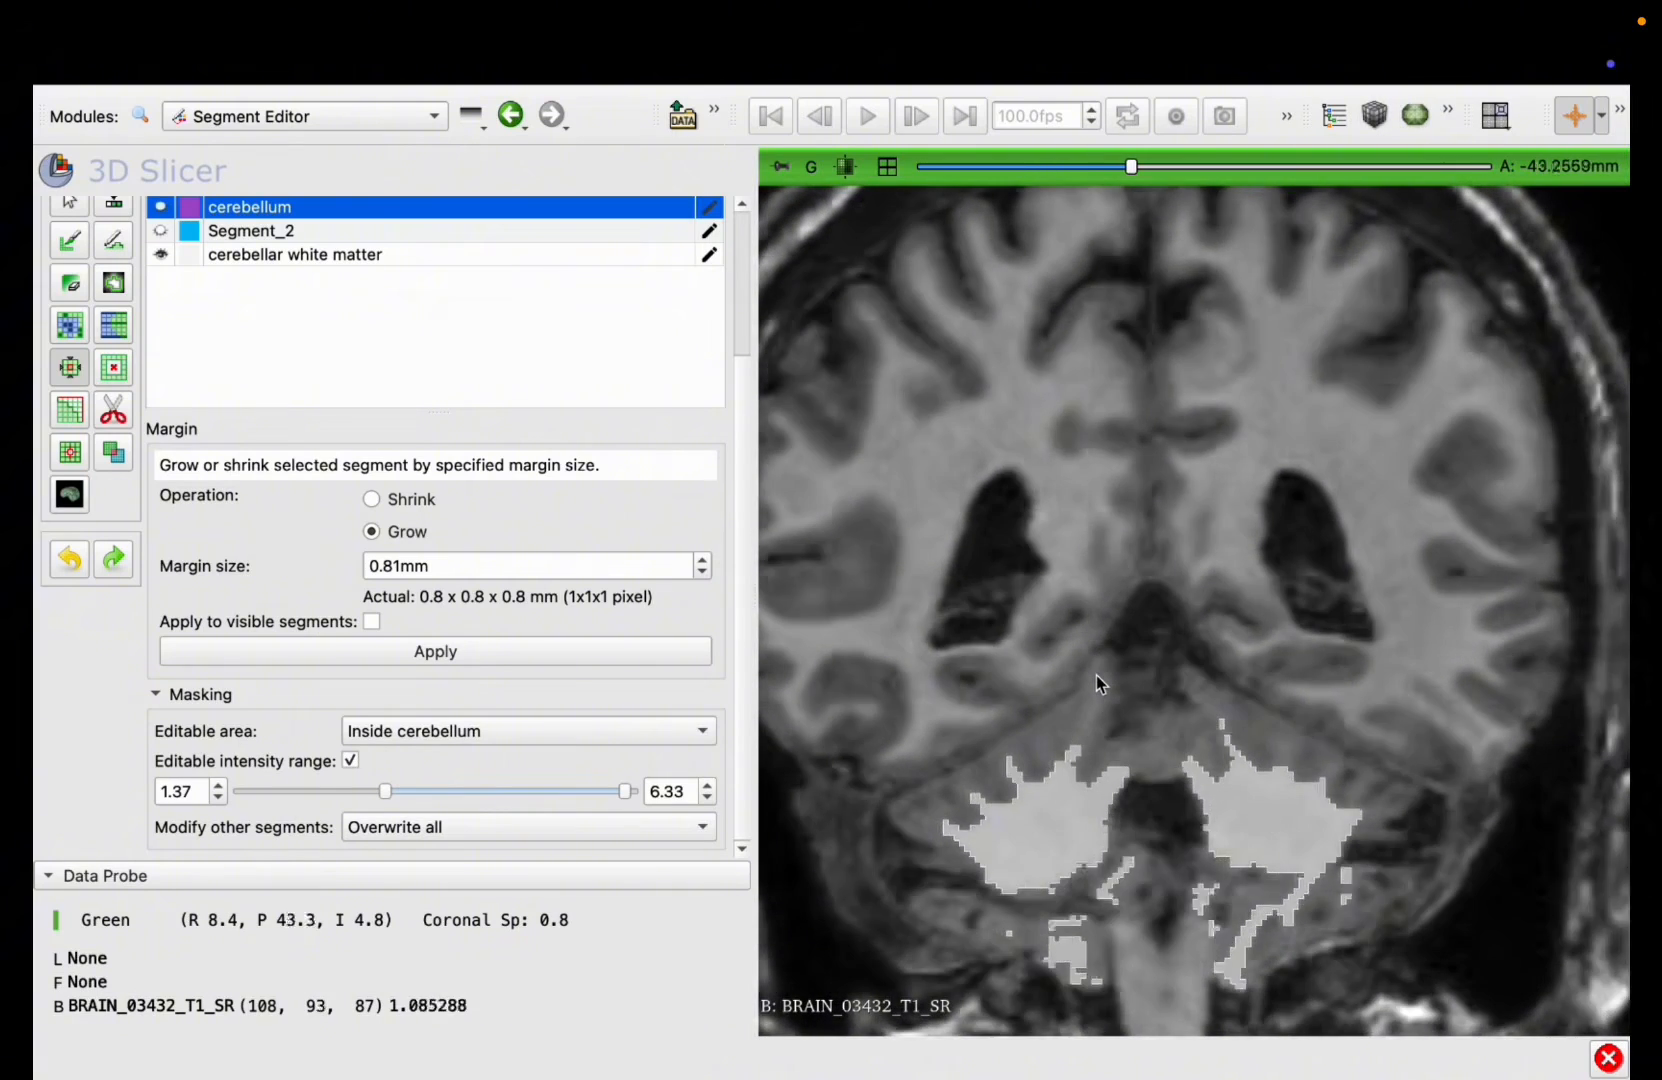
scroll(1096, 675, "up", 6)
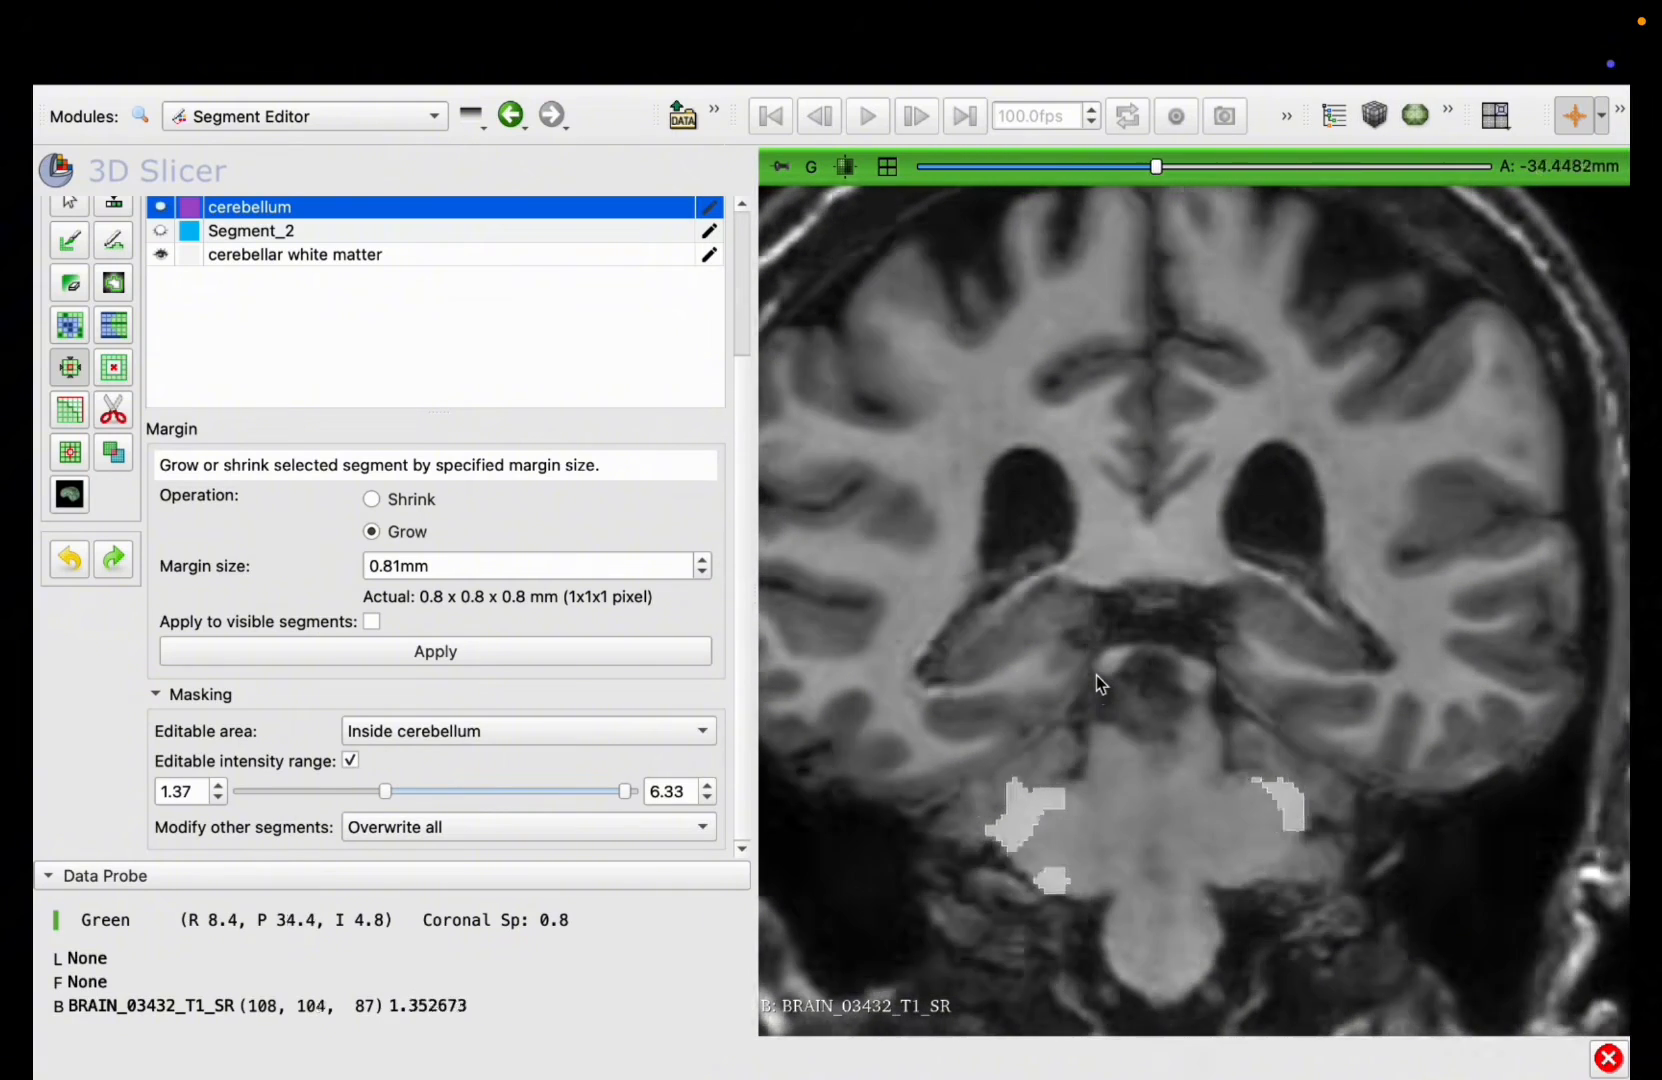
scroll(1096, 675, "down", 20)
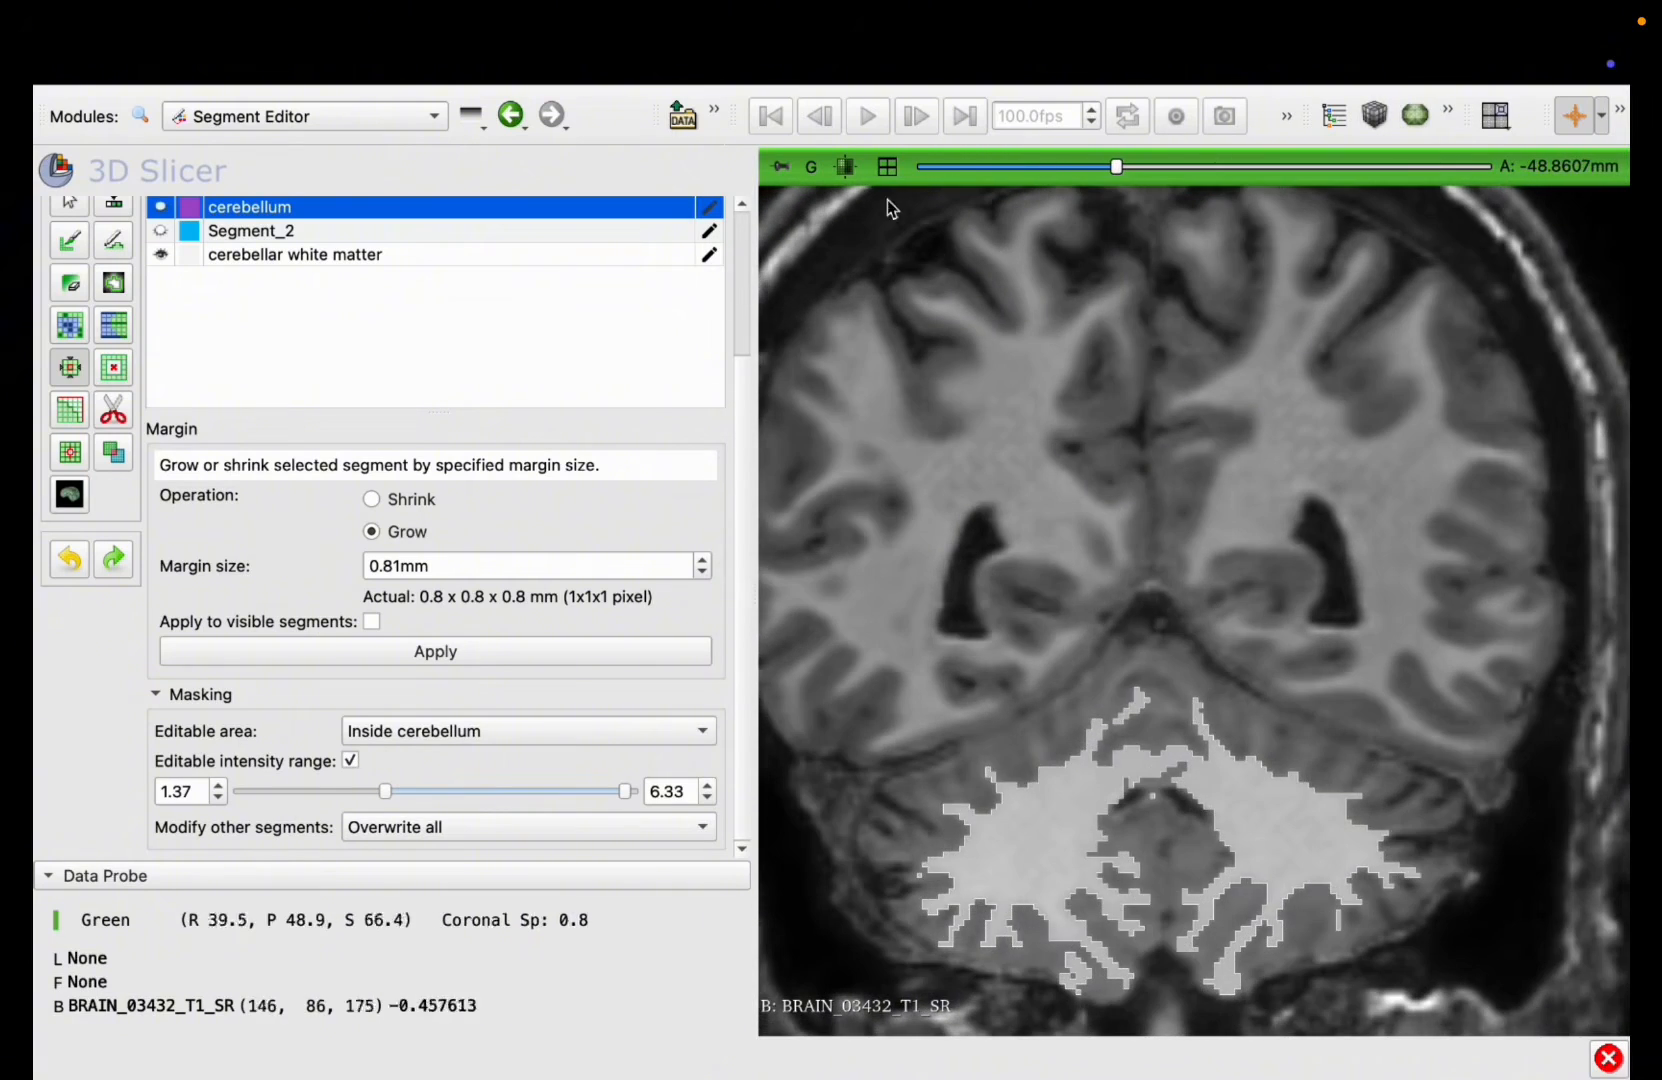
Step: Inspect the white matter model from another angle in the enlarged 3D view, then restore the four-view layout
left_click(887, 166)
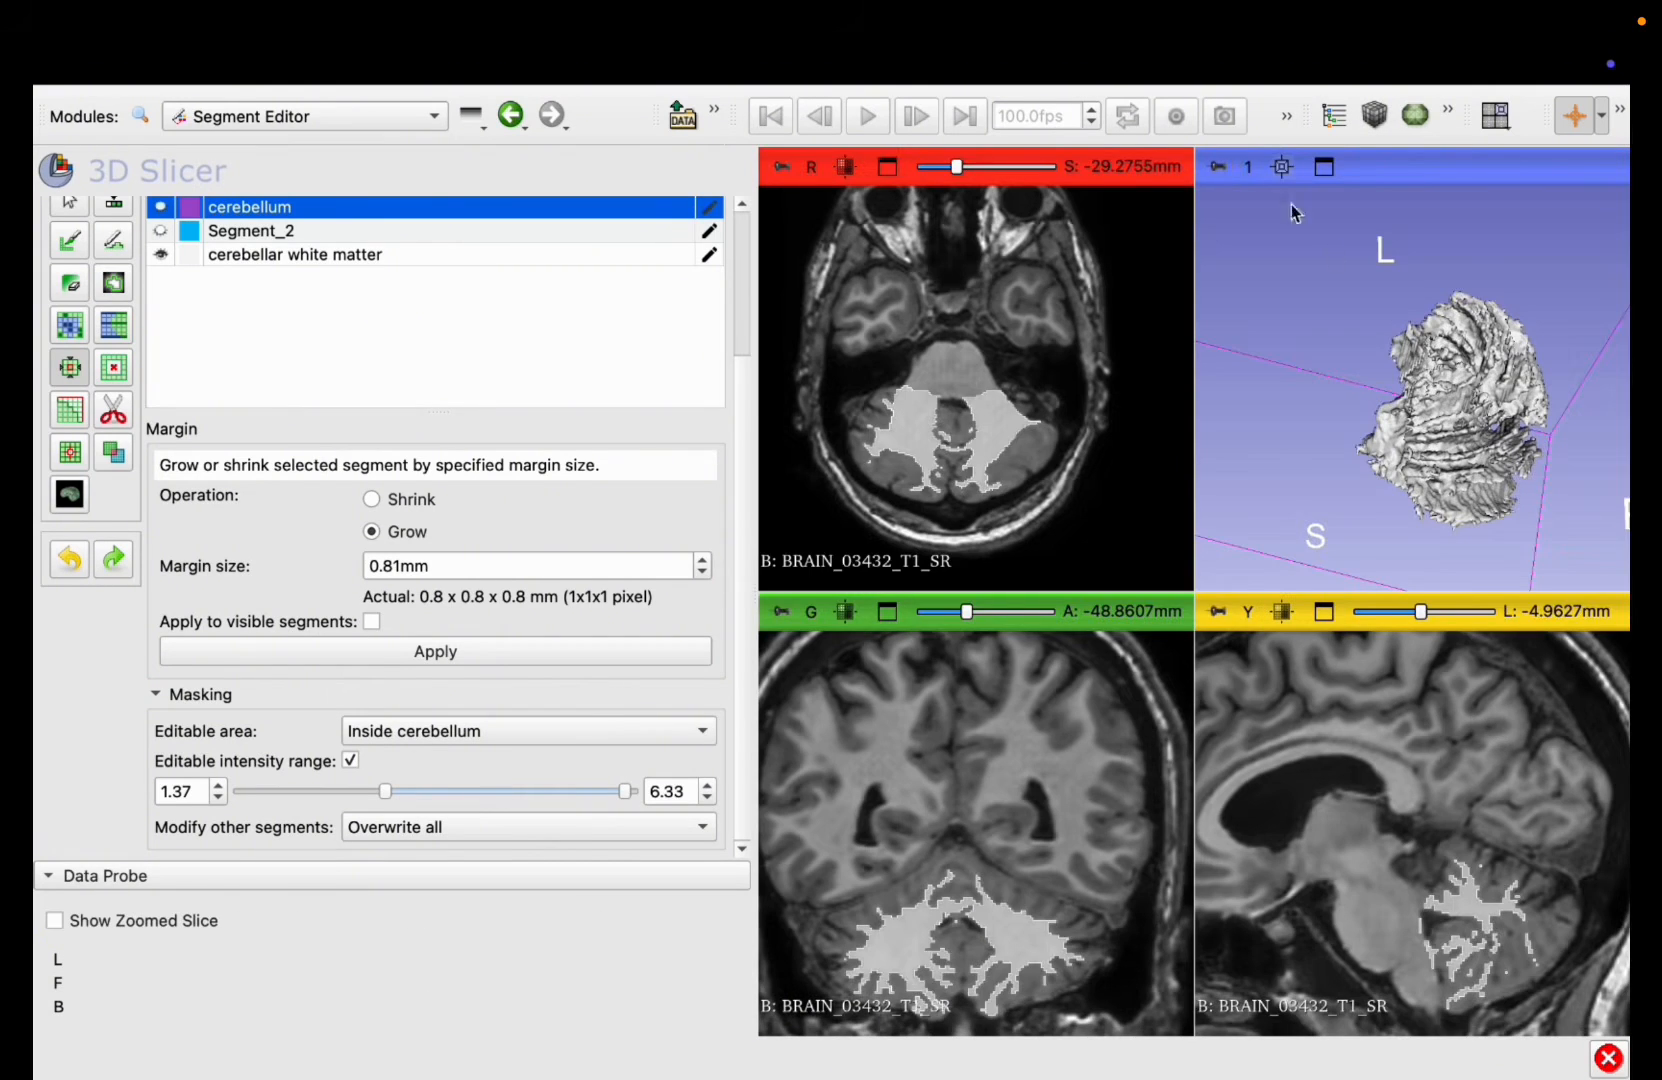
left_click(1324, 166)
left_click_drag(1588, 757, 910, 775)
left_click(887, 166)
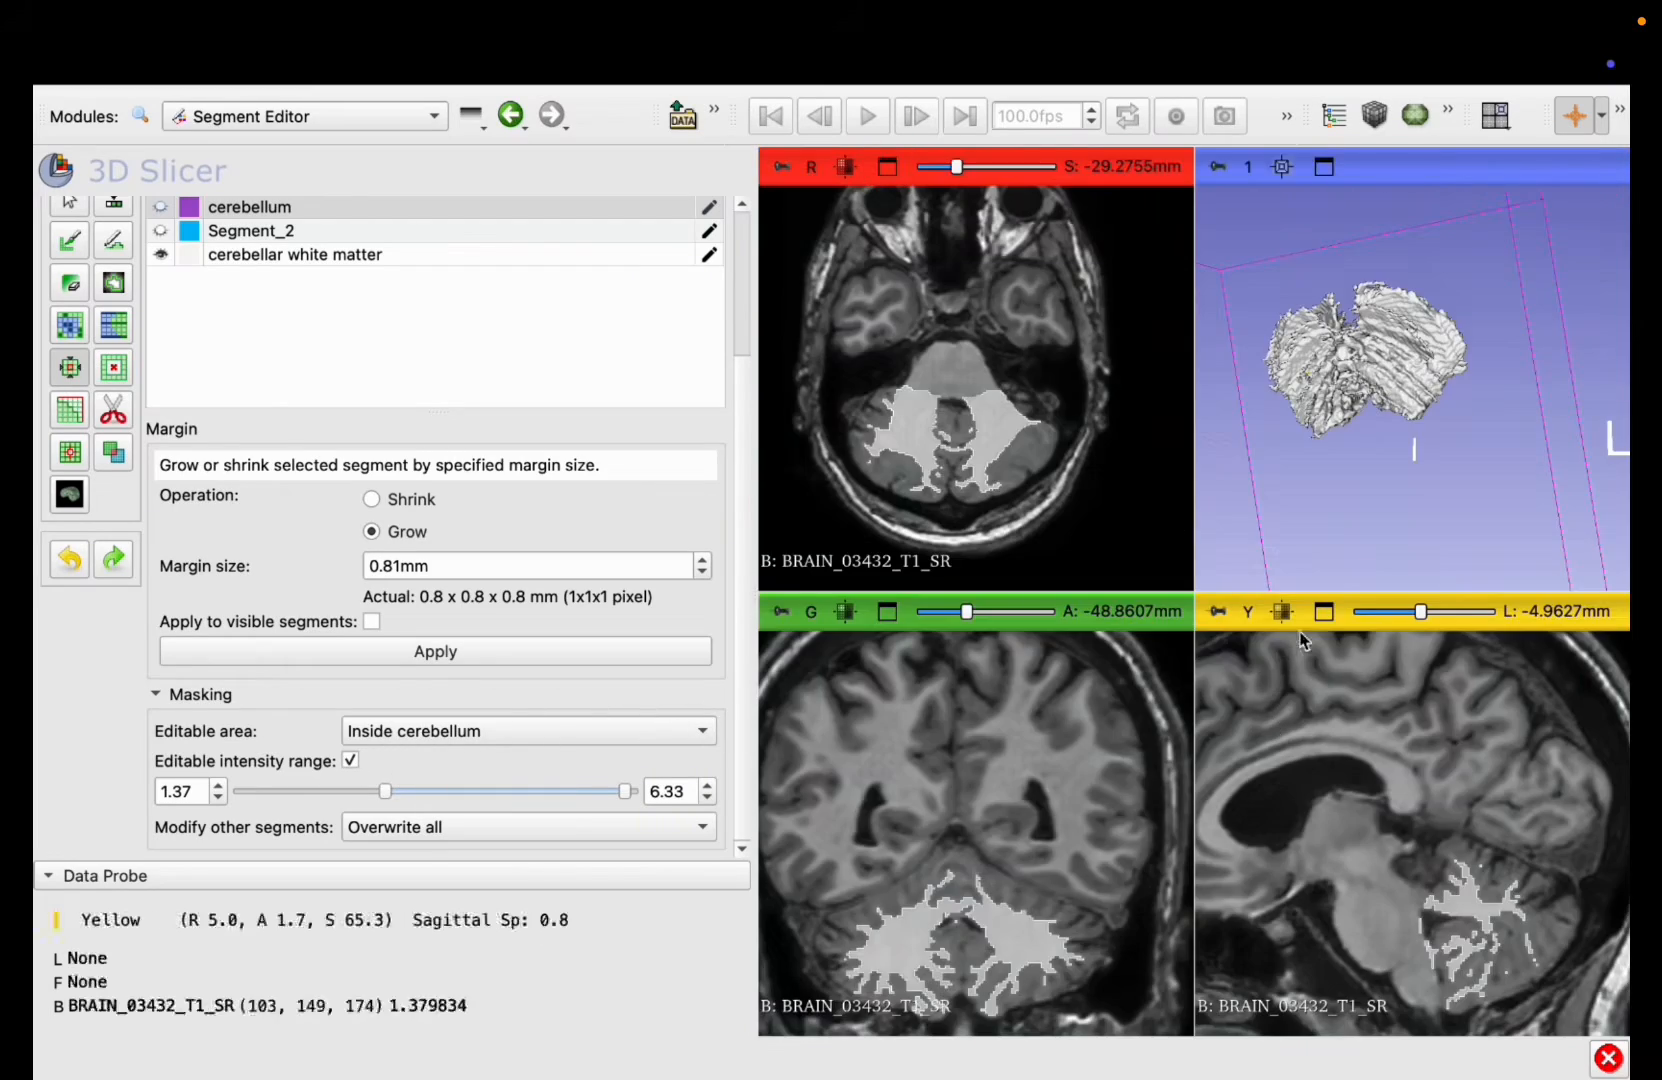
Step: Enlarge the sagittal view and check the white matter coverage on slices between about L -1 mm and -21 mm
left_click(1323, 611)
scroll(1314, 812, "up", 5)
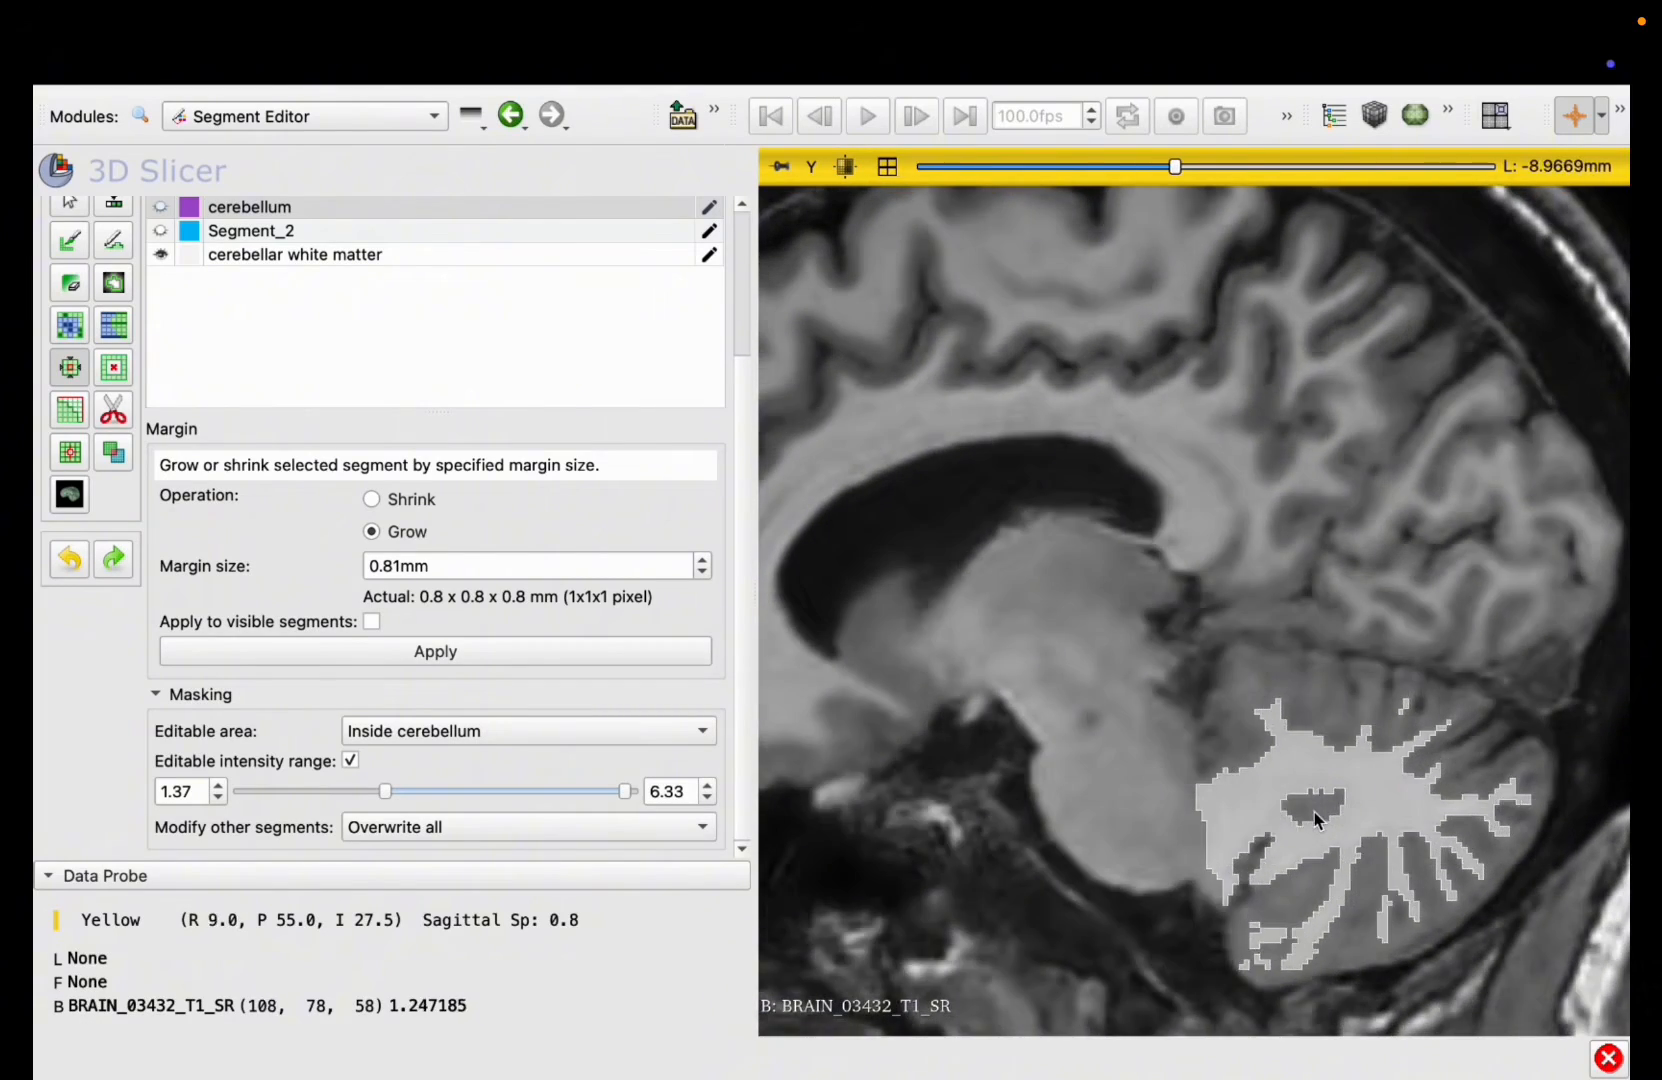
scroll(1314, 812, "up", 15)
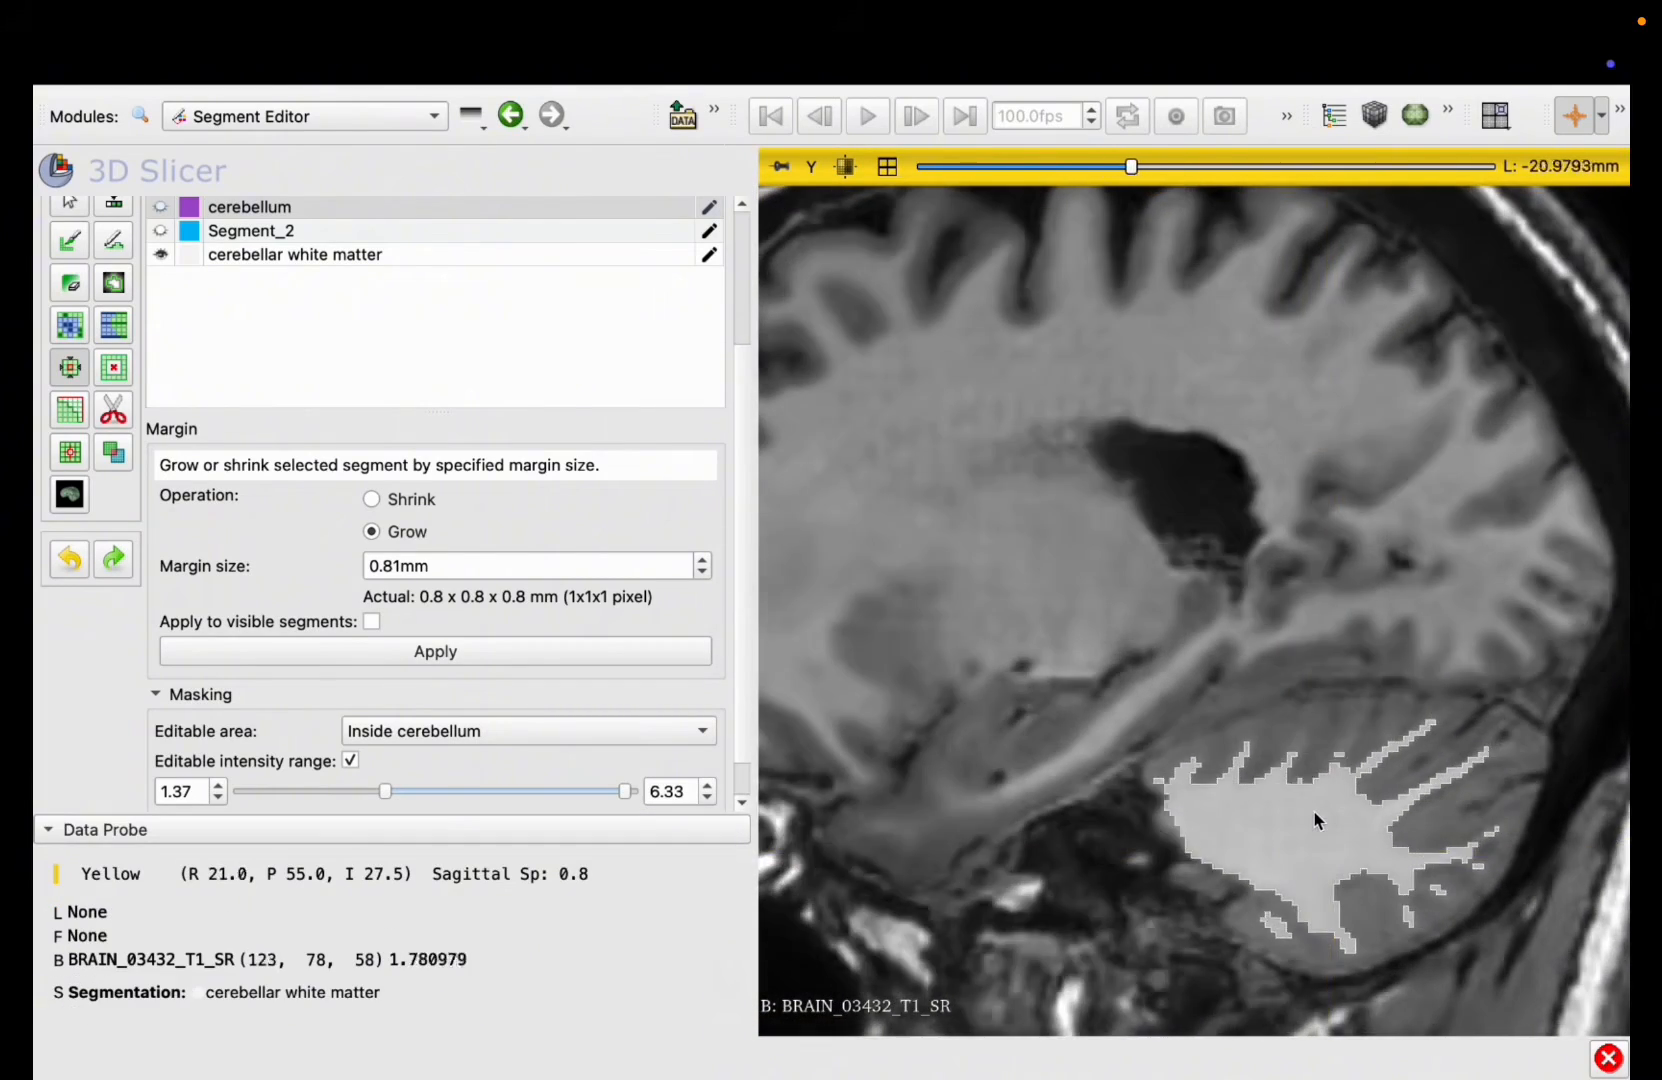
scroll(1314, 812, "down", 10)
scroll(1314, 812, "up", 10)
scroll(1313, 815, "down", 20)
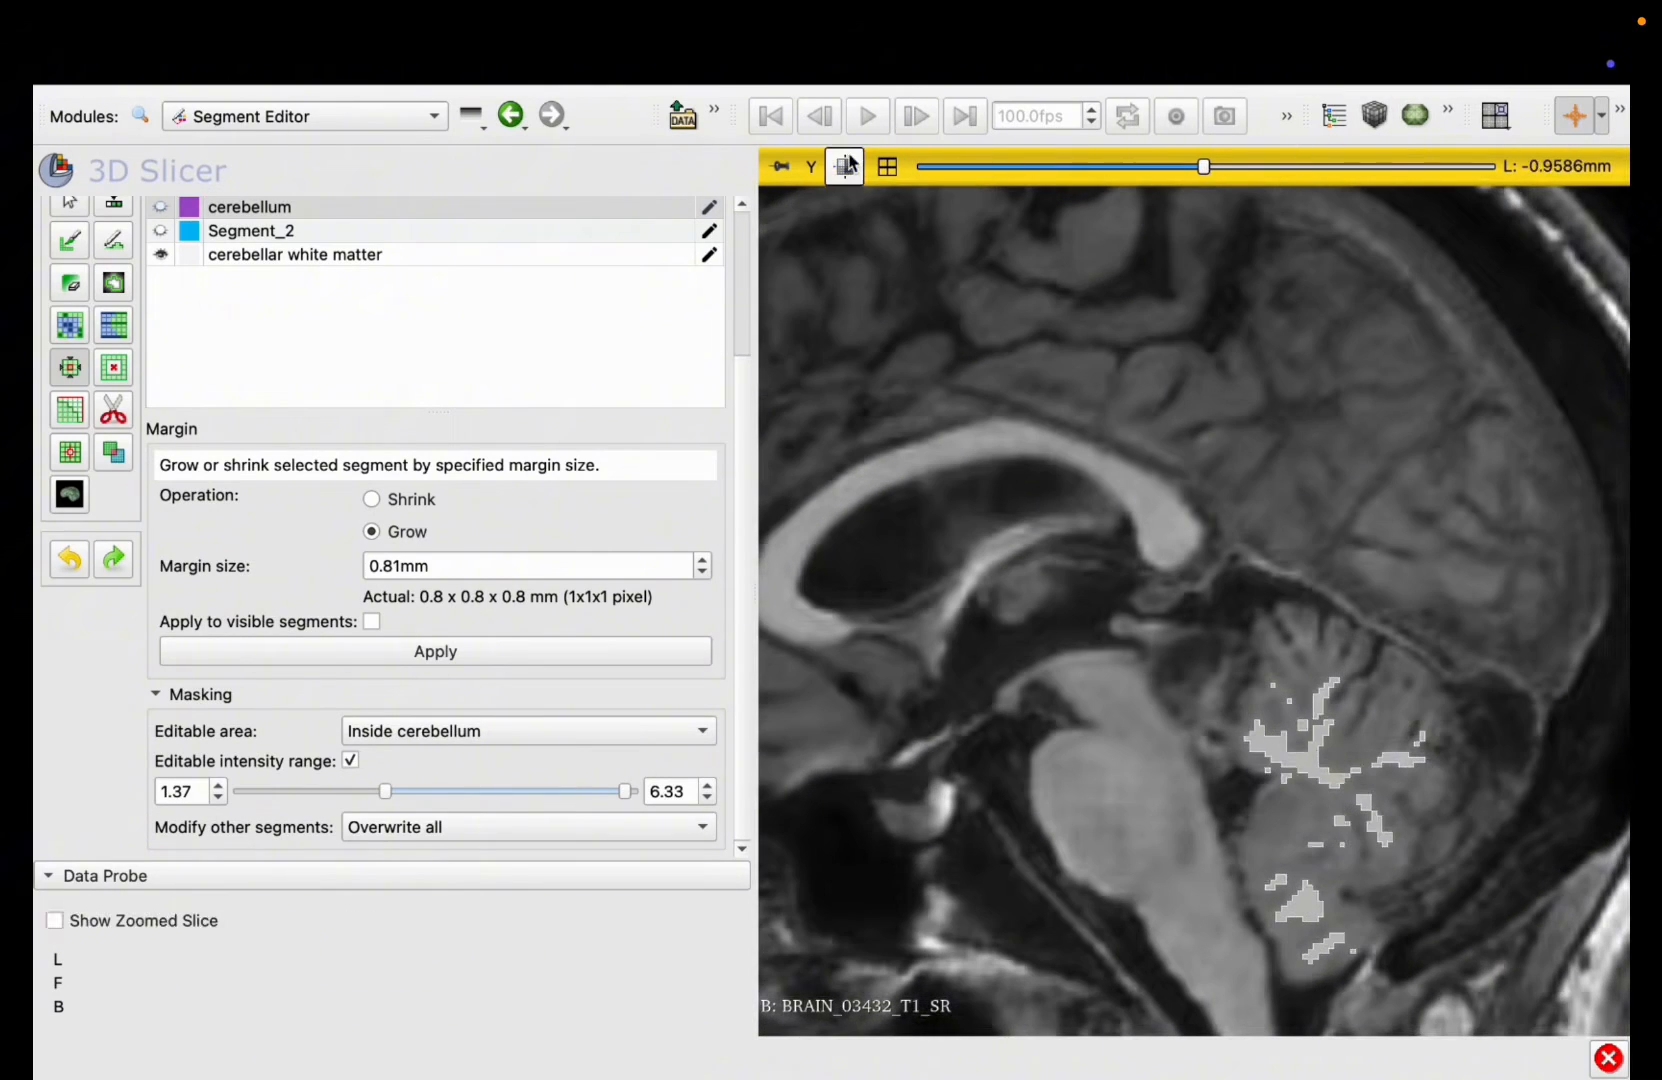
Step: Enlarge the 3D view again and inspect the surface of the white matter model up close from several sides
left_click(846, 165)
left_click(1321, 165)
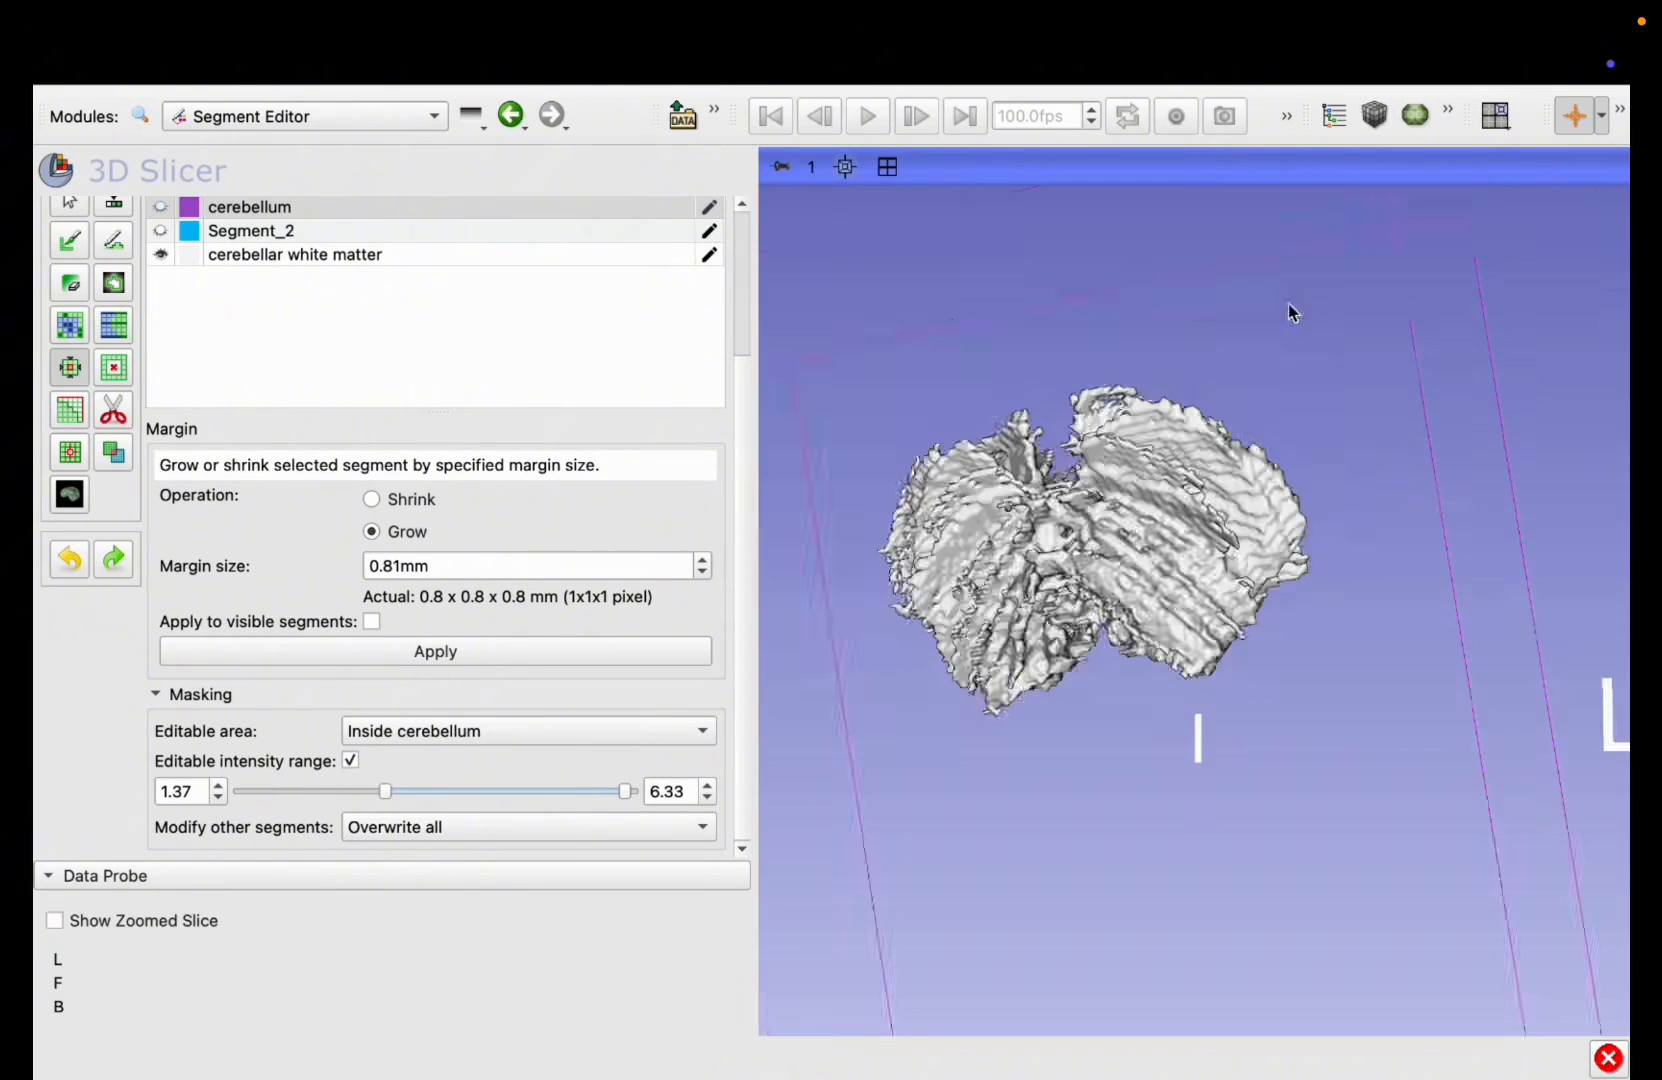
scroll(1288, 304, "up", 4)
left_click_drag(1212, 570, 1271, 365)
left_click_drag(1069, 792, 352, 1069)
left_click_drag(1265, 864, 1203, 503)
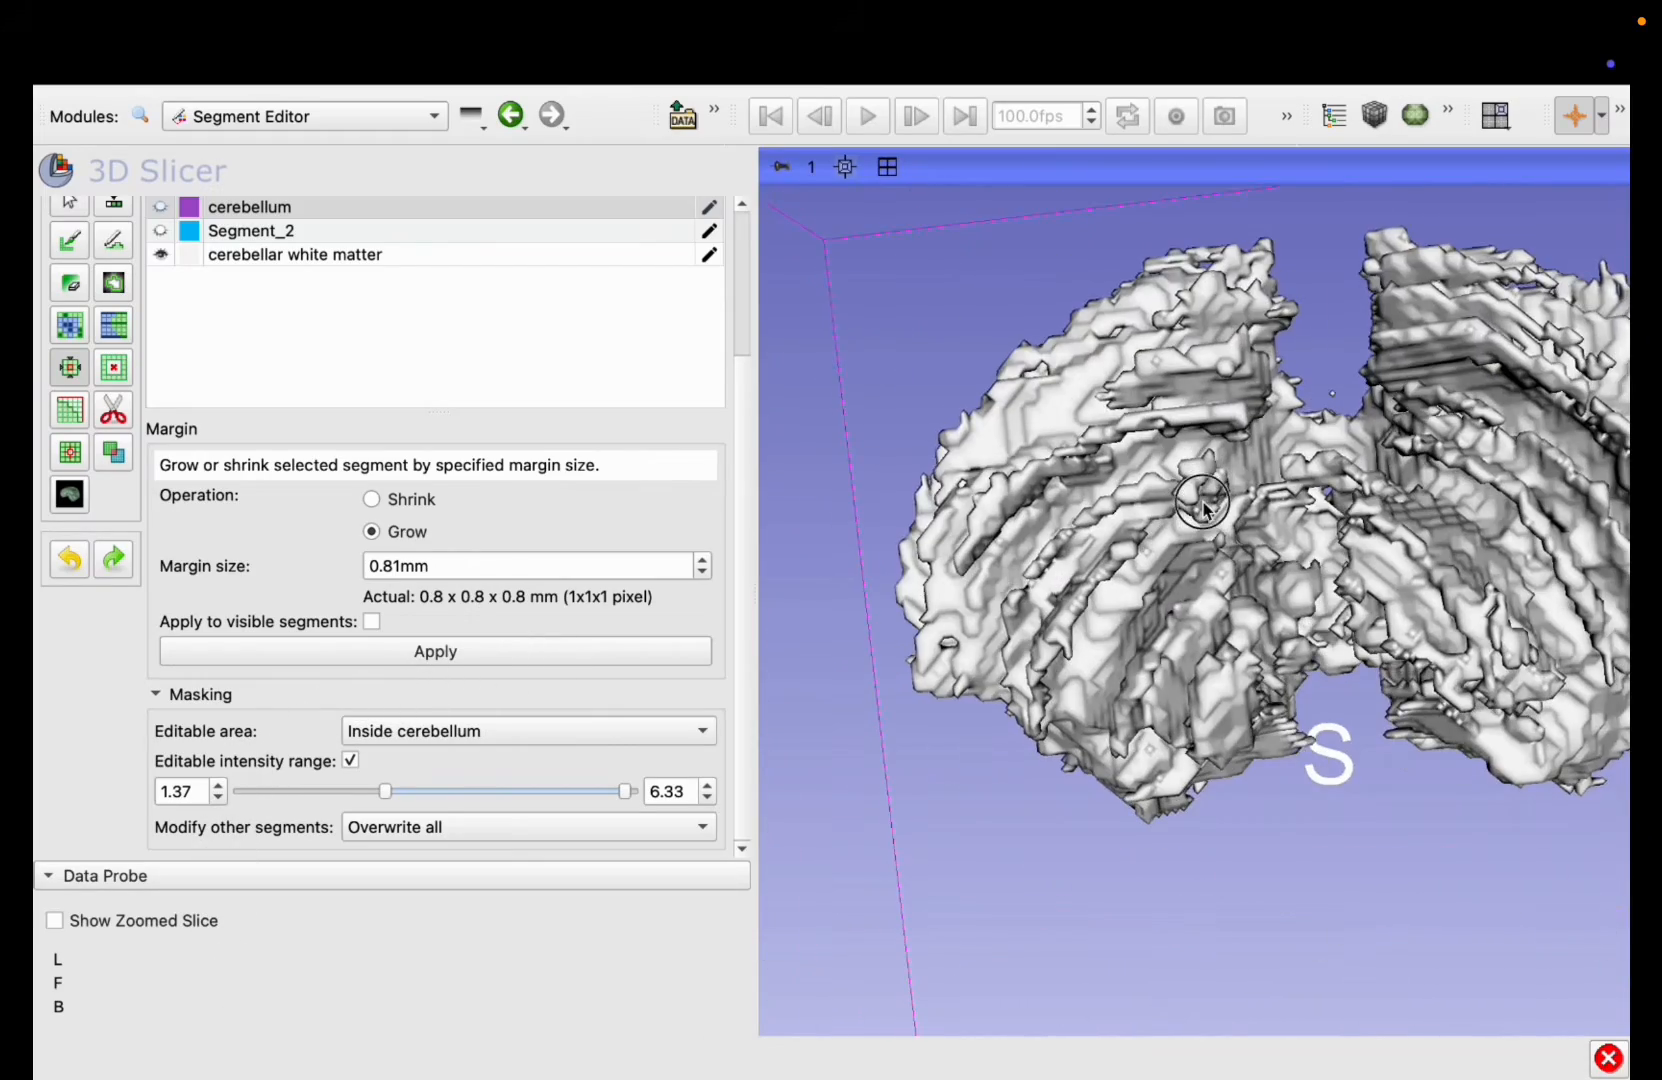
Step: Start the Smoothing effect with its Median method, set the editable area to Everywhere and turn off the editable intensity range
left_click(68, 410)
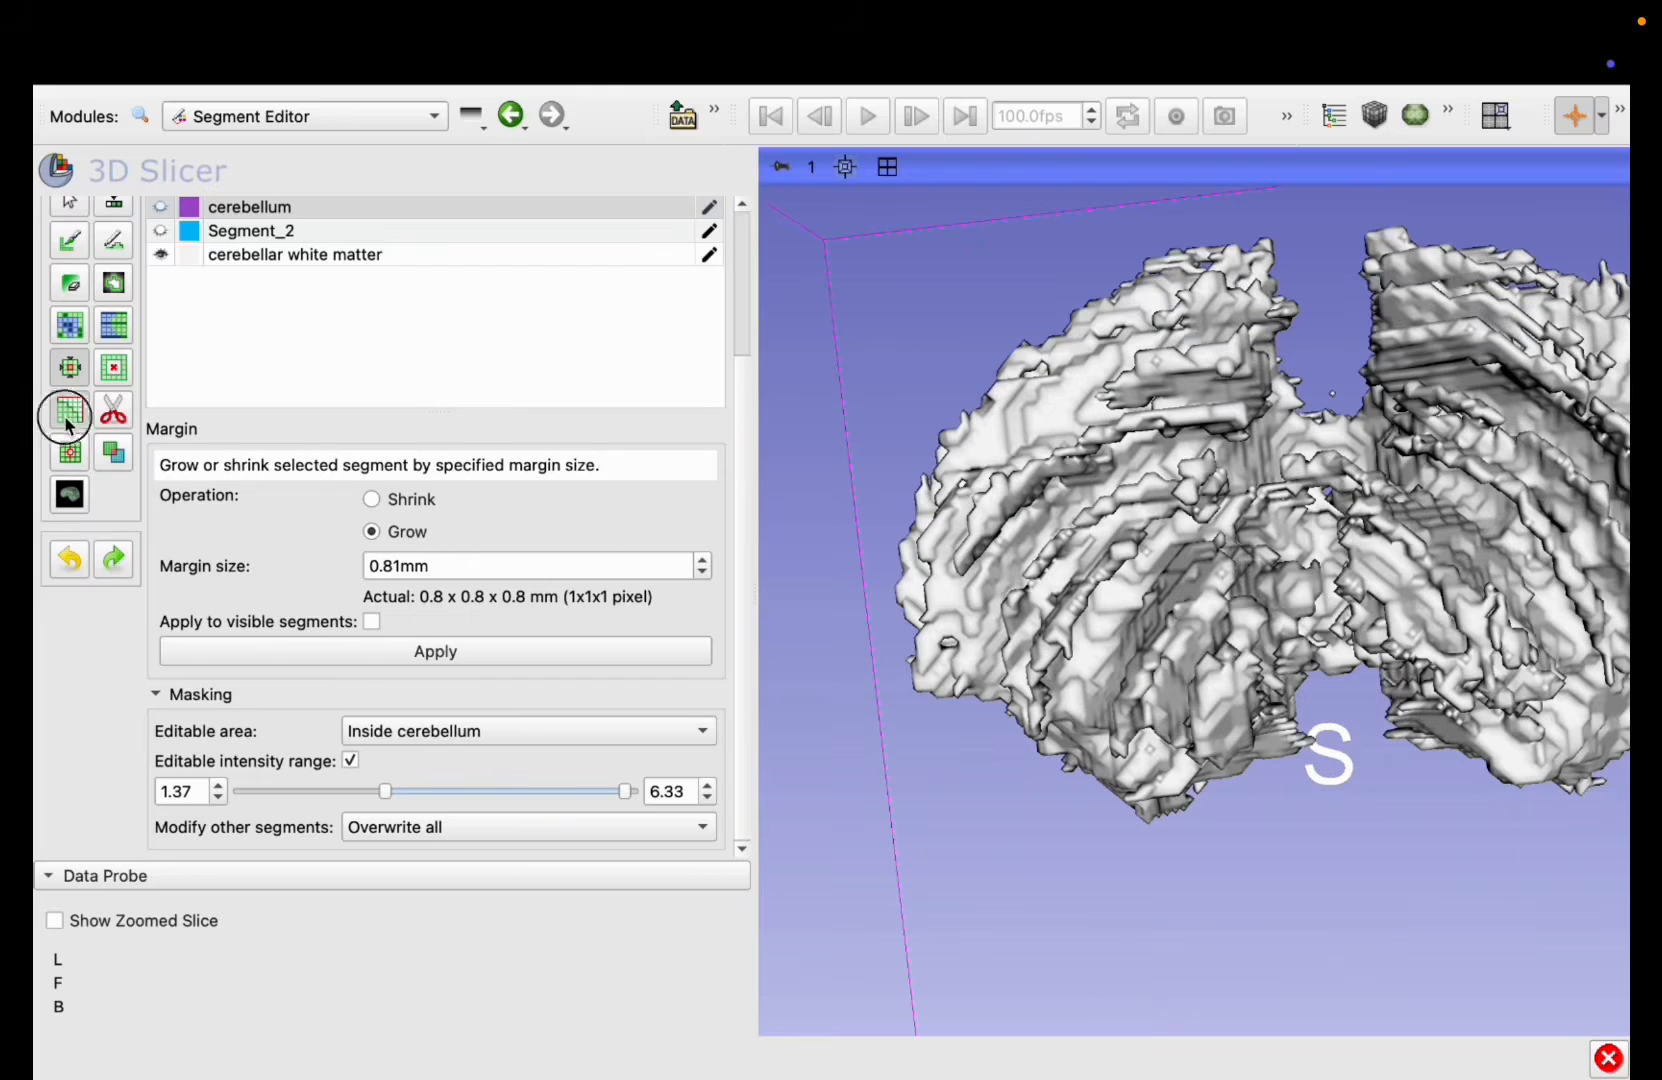
left_click(398, 733)
left_click(410, 750)
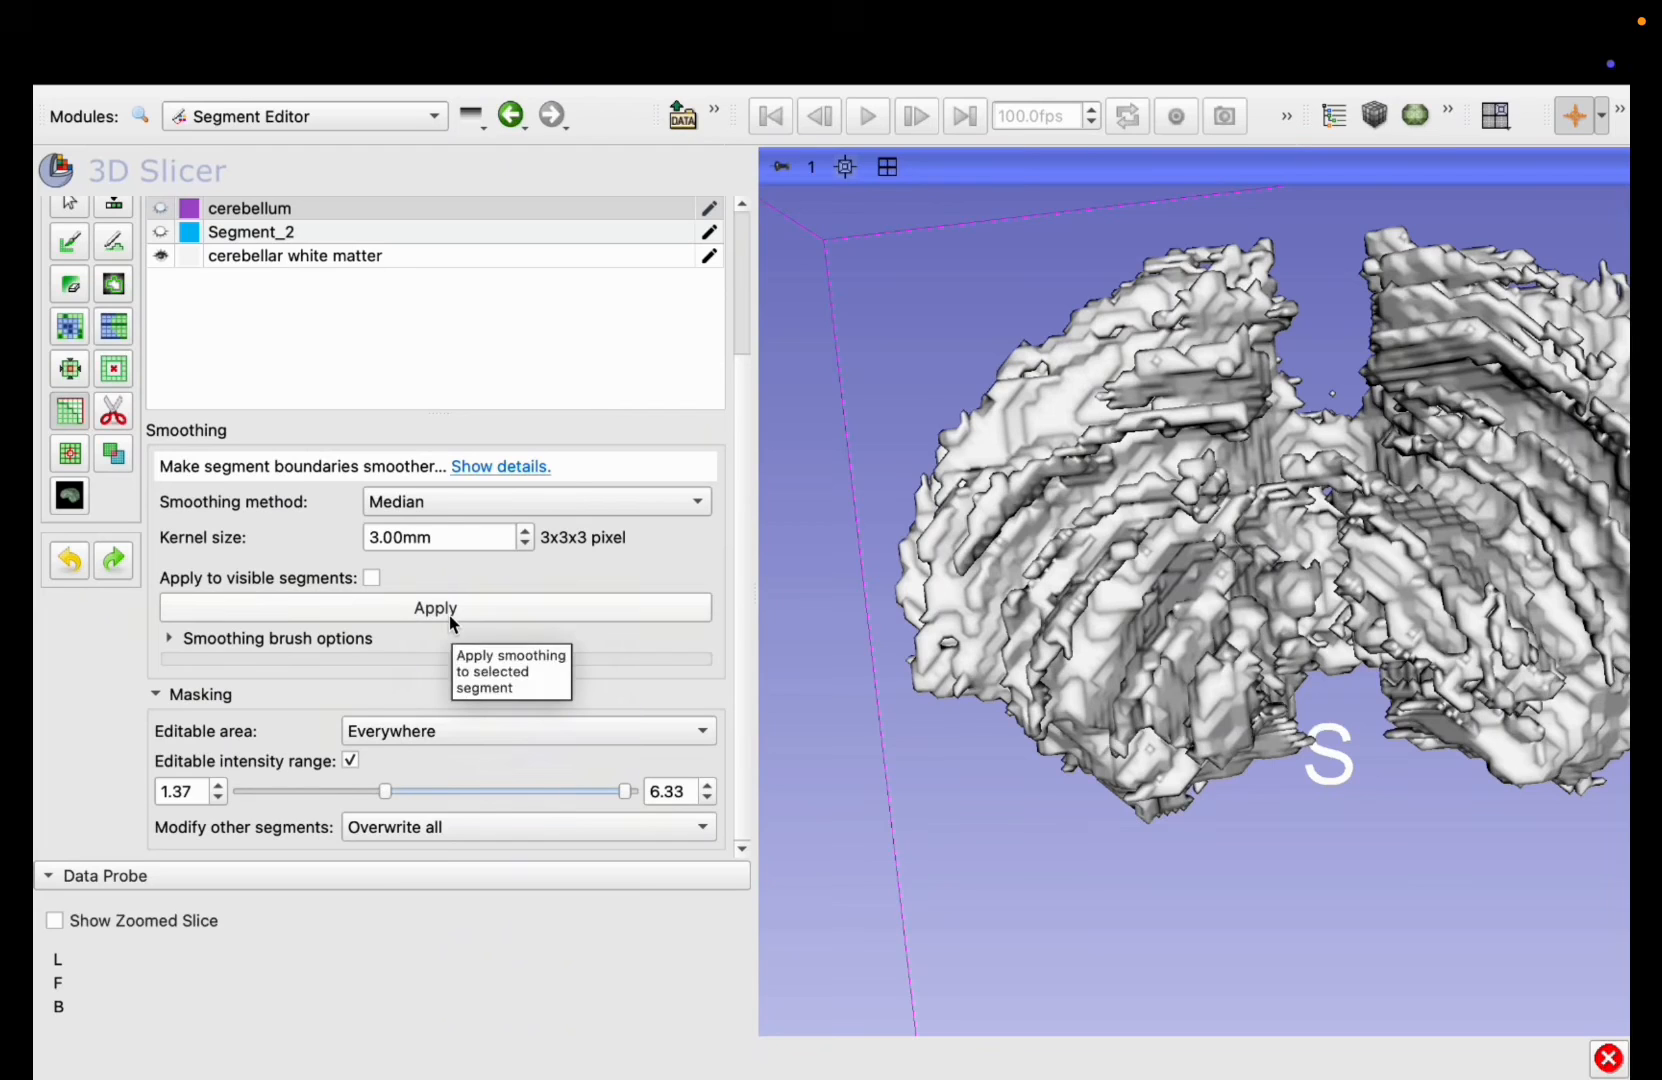
left_click(351, 760)
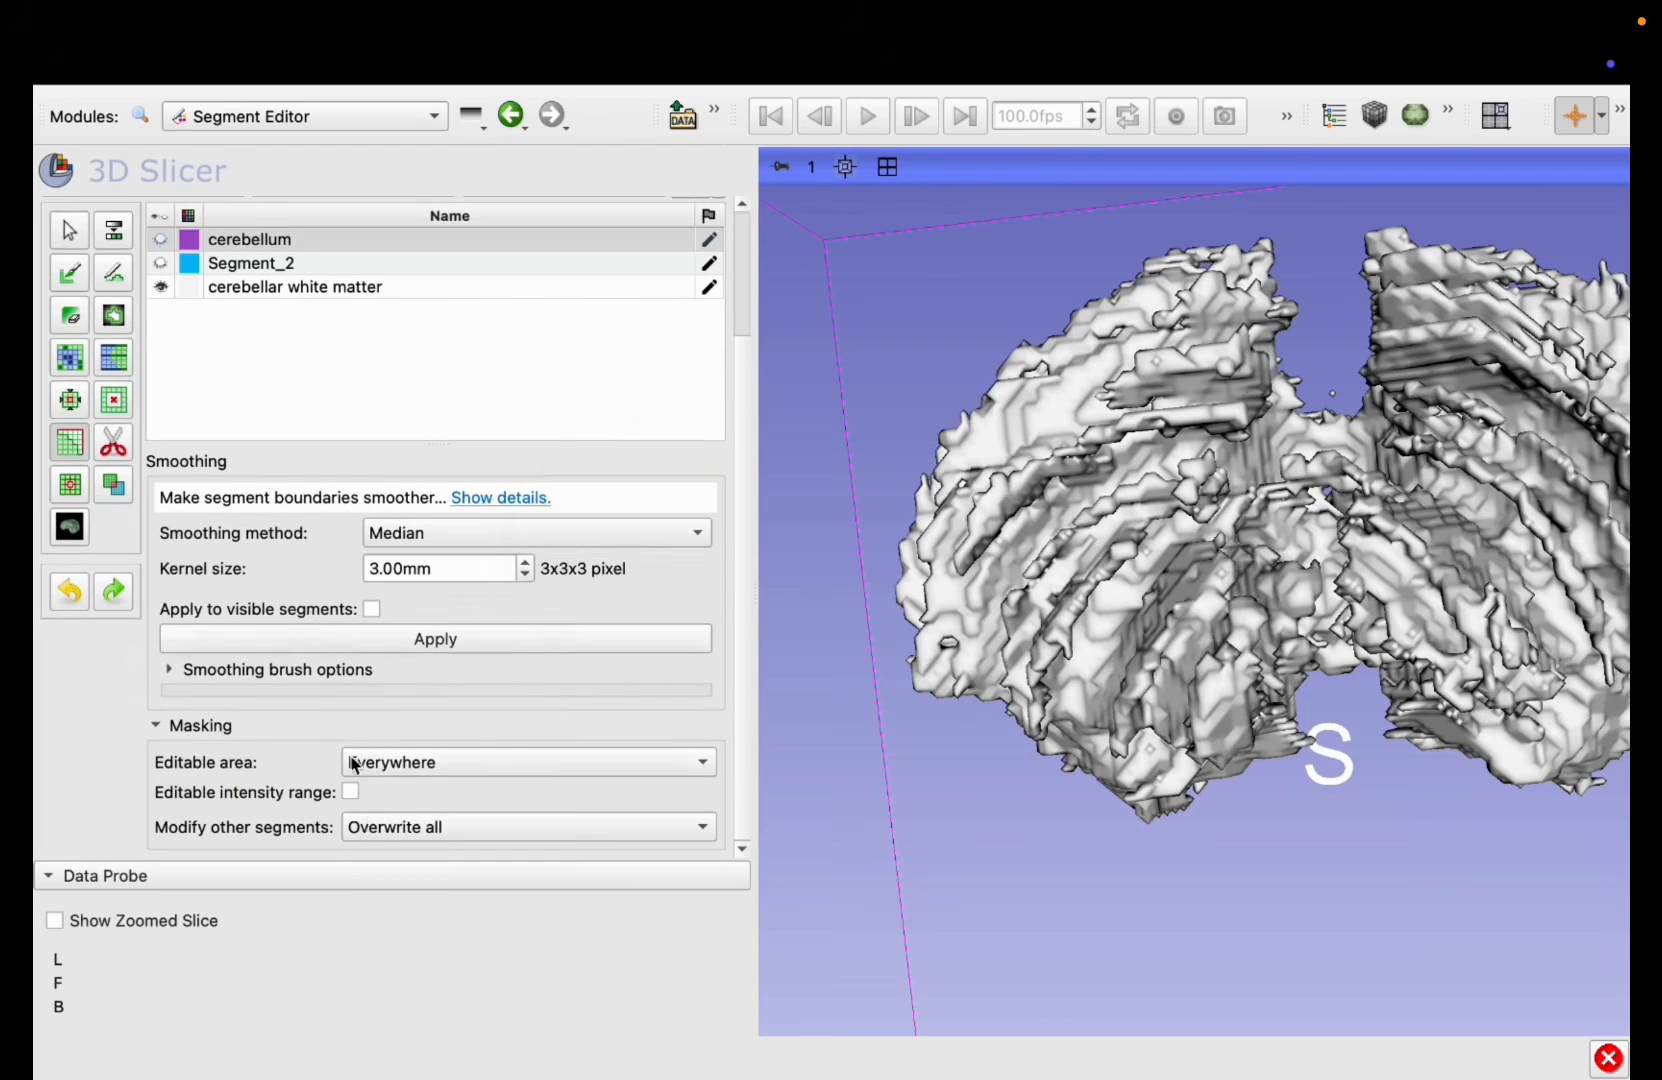
Step: Apply 3.00 mm Median smoothing to the cerebellum segment while keeping it hidden
left_click(451, 646)
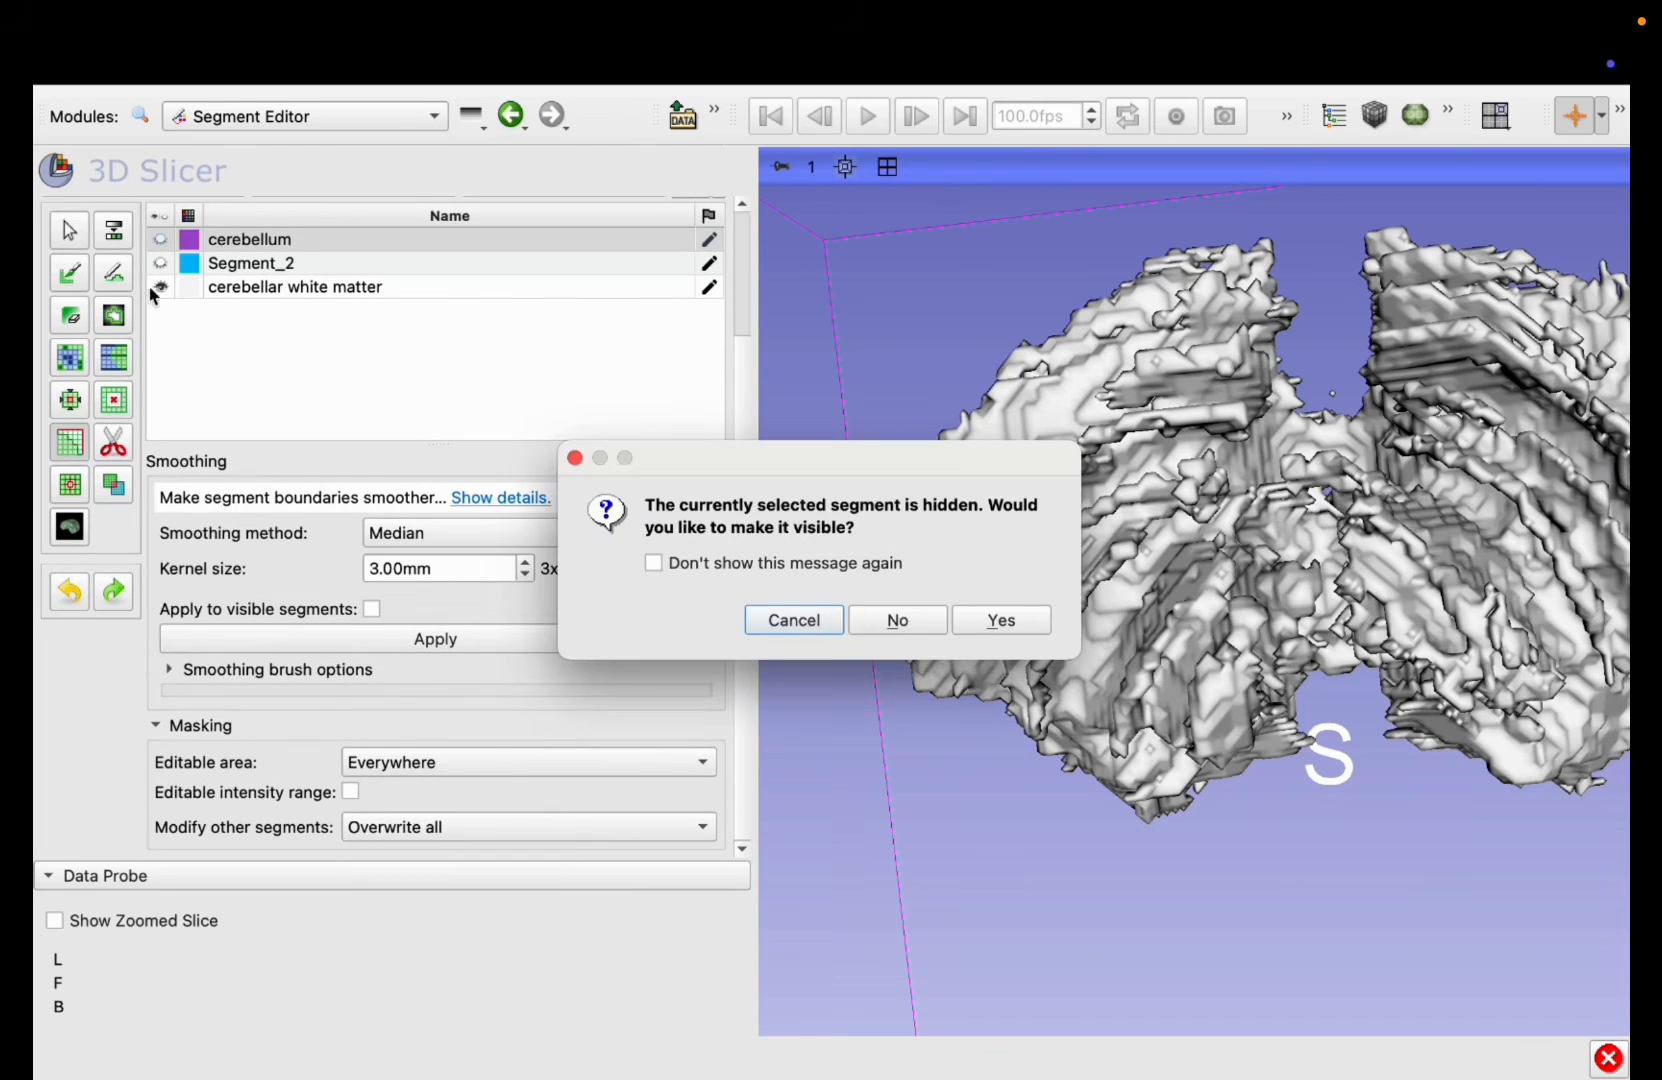
left_click(925, 625)
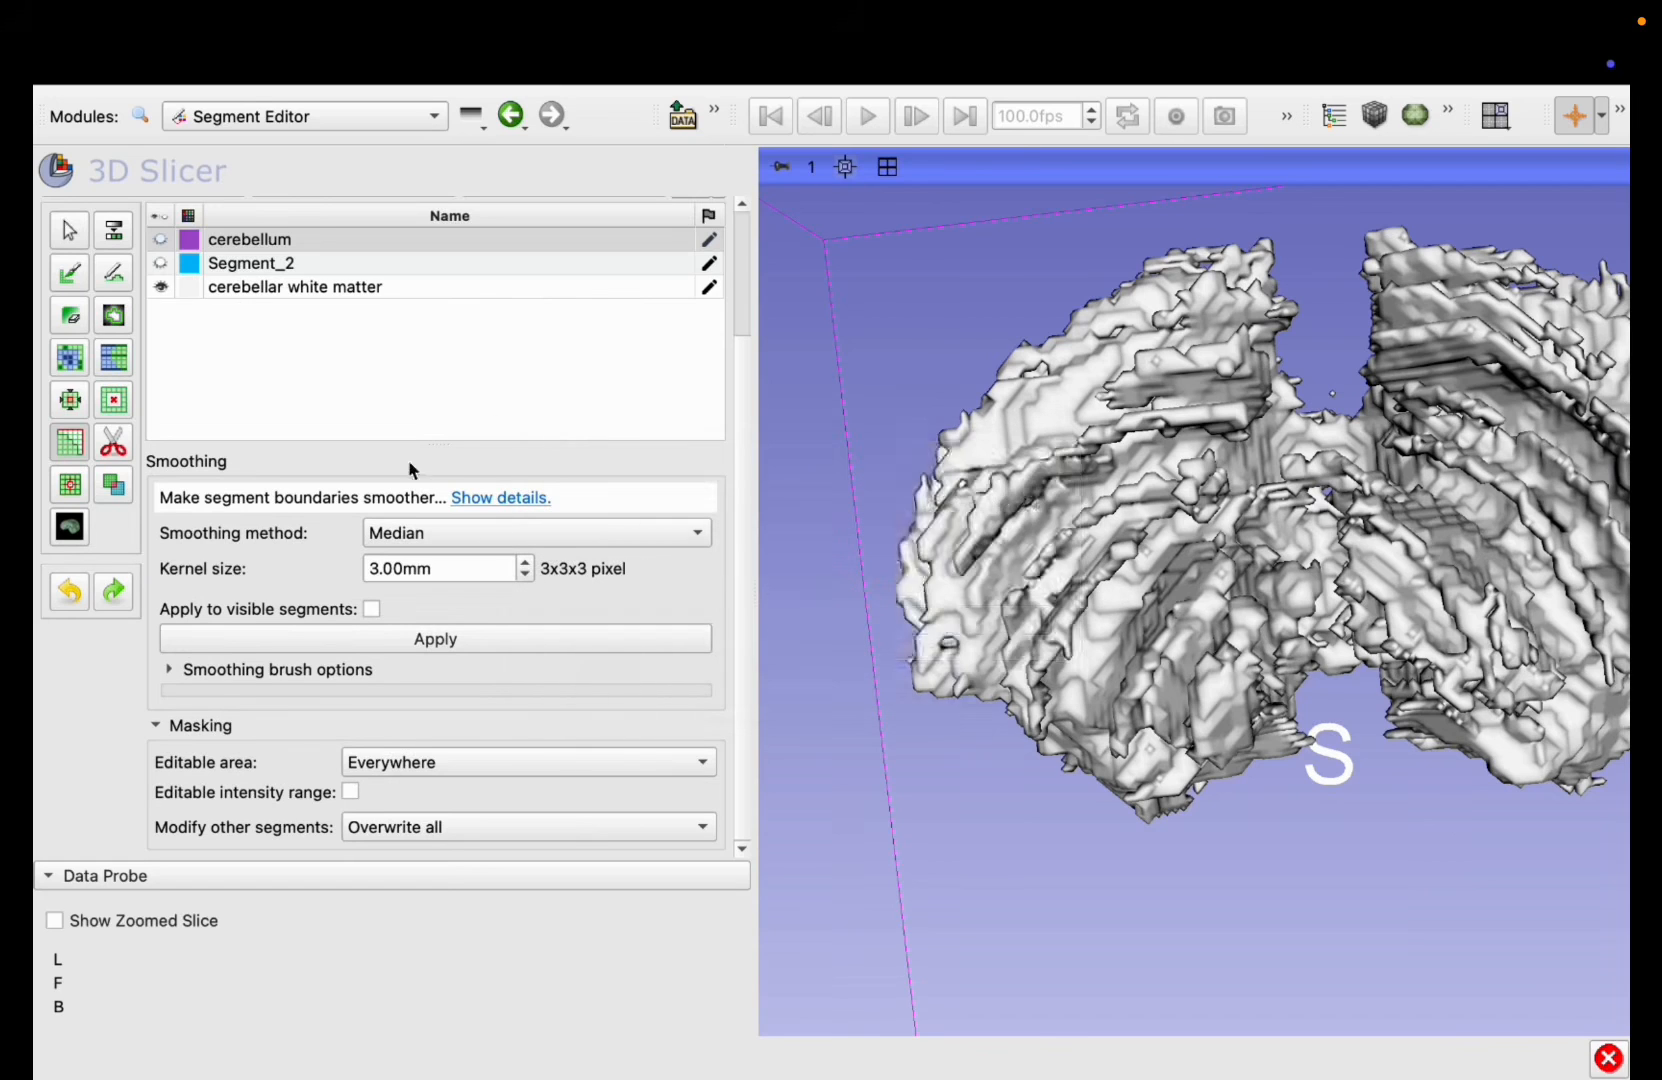
Step: Try 3.00 mm Median smoothing on the cerebellar white matter segment and undo it
left_click(192, 288)
left_click(449, 641)
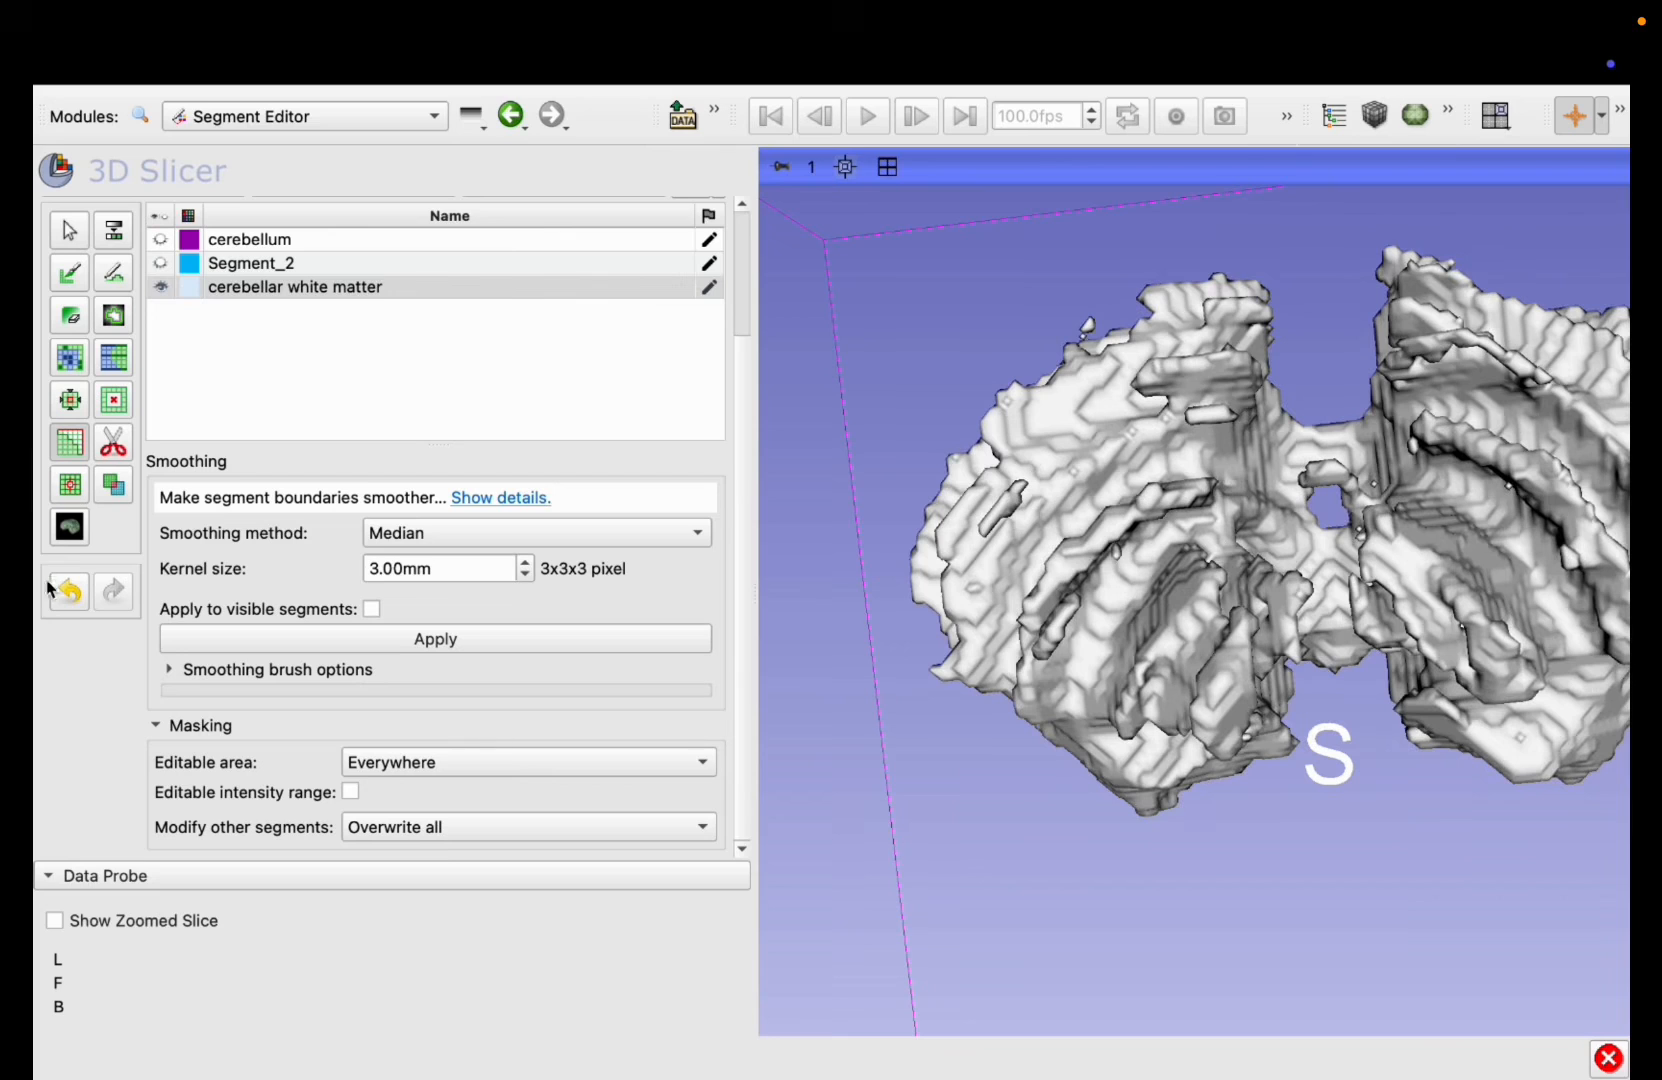
left_click(68, 590)
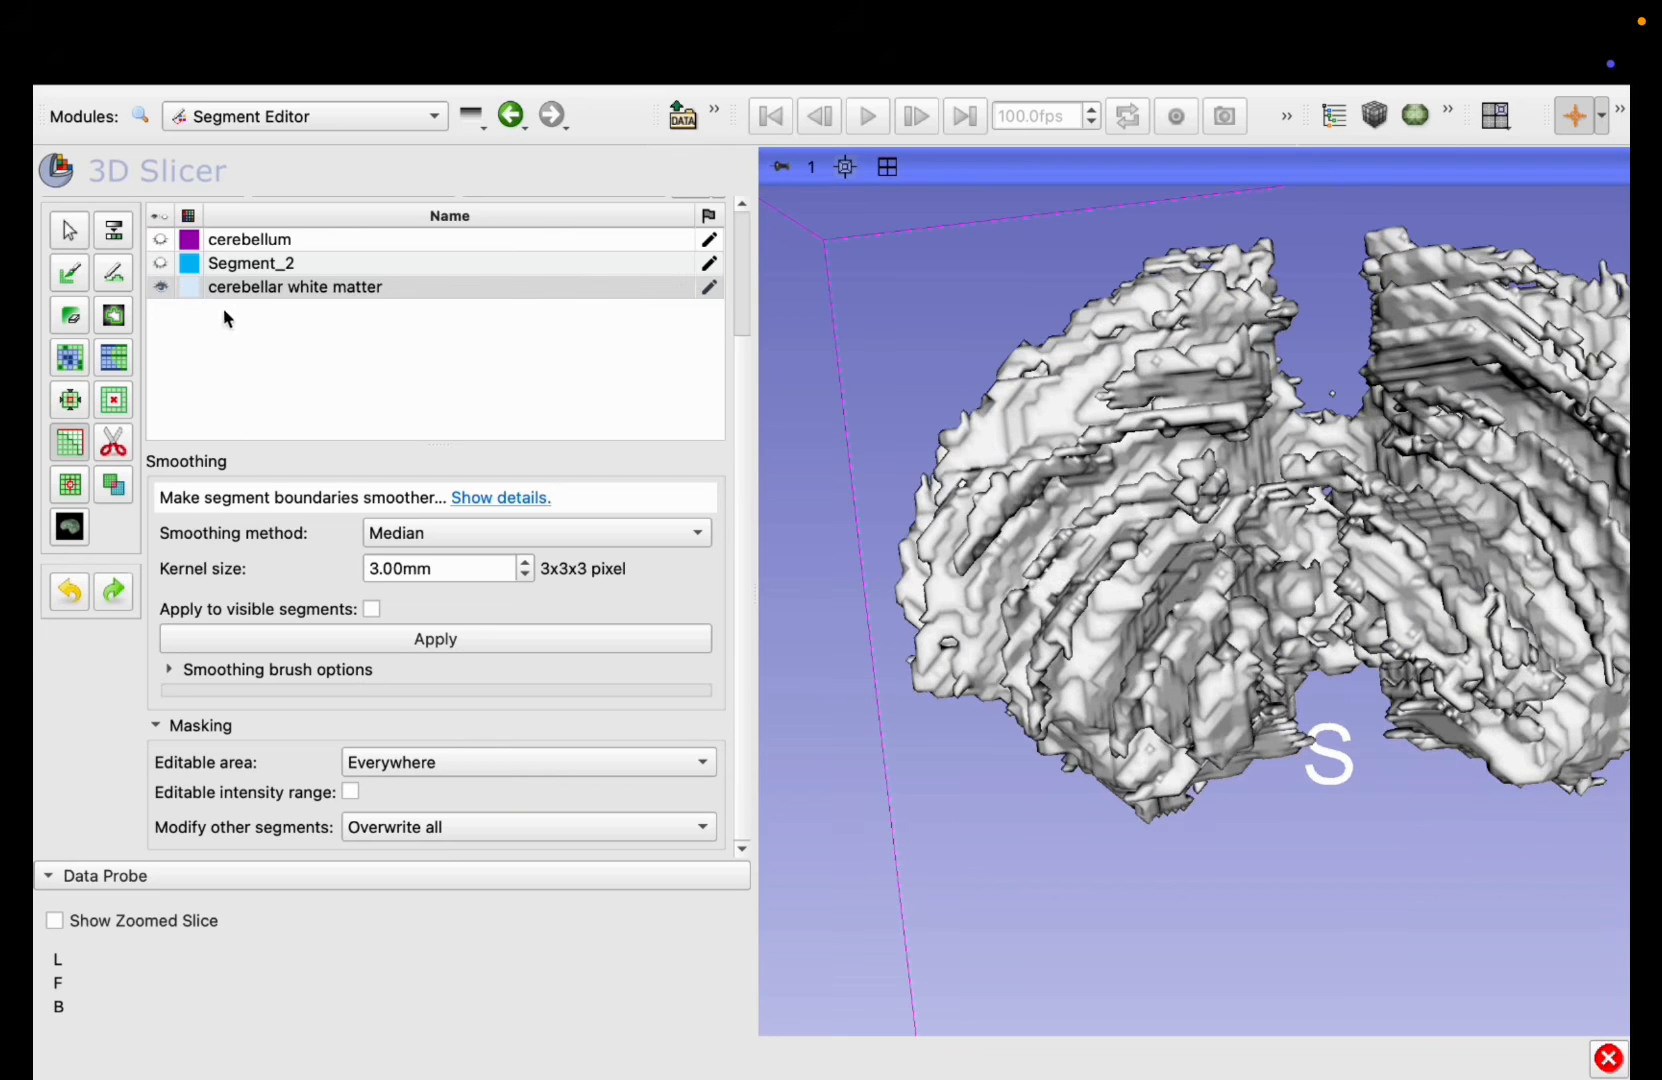
Step: Smooth the cerebellar white matter with a 3.00 mm Median kernel and keep only its largest island
left_click(224, 290)
left_click(390, 641)
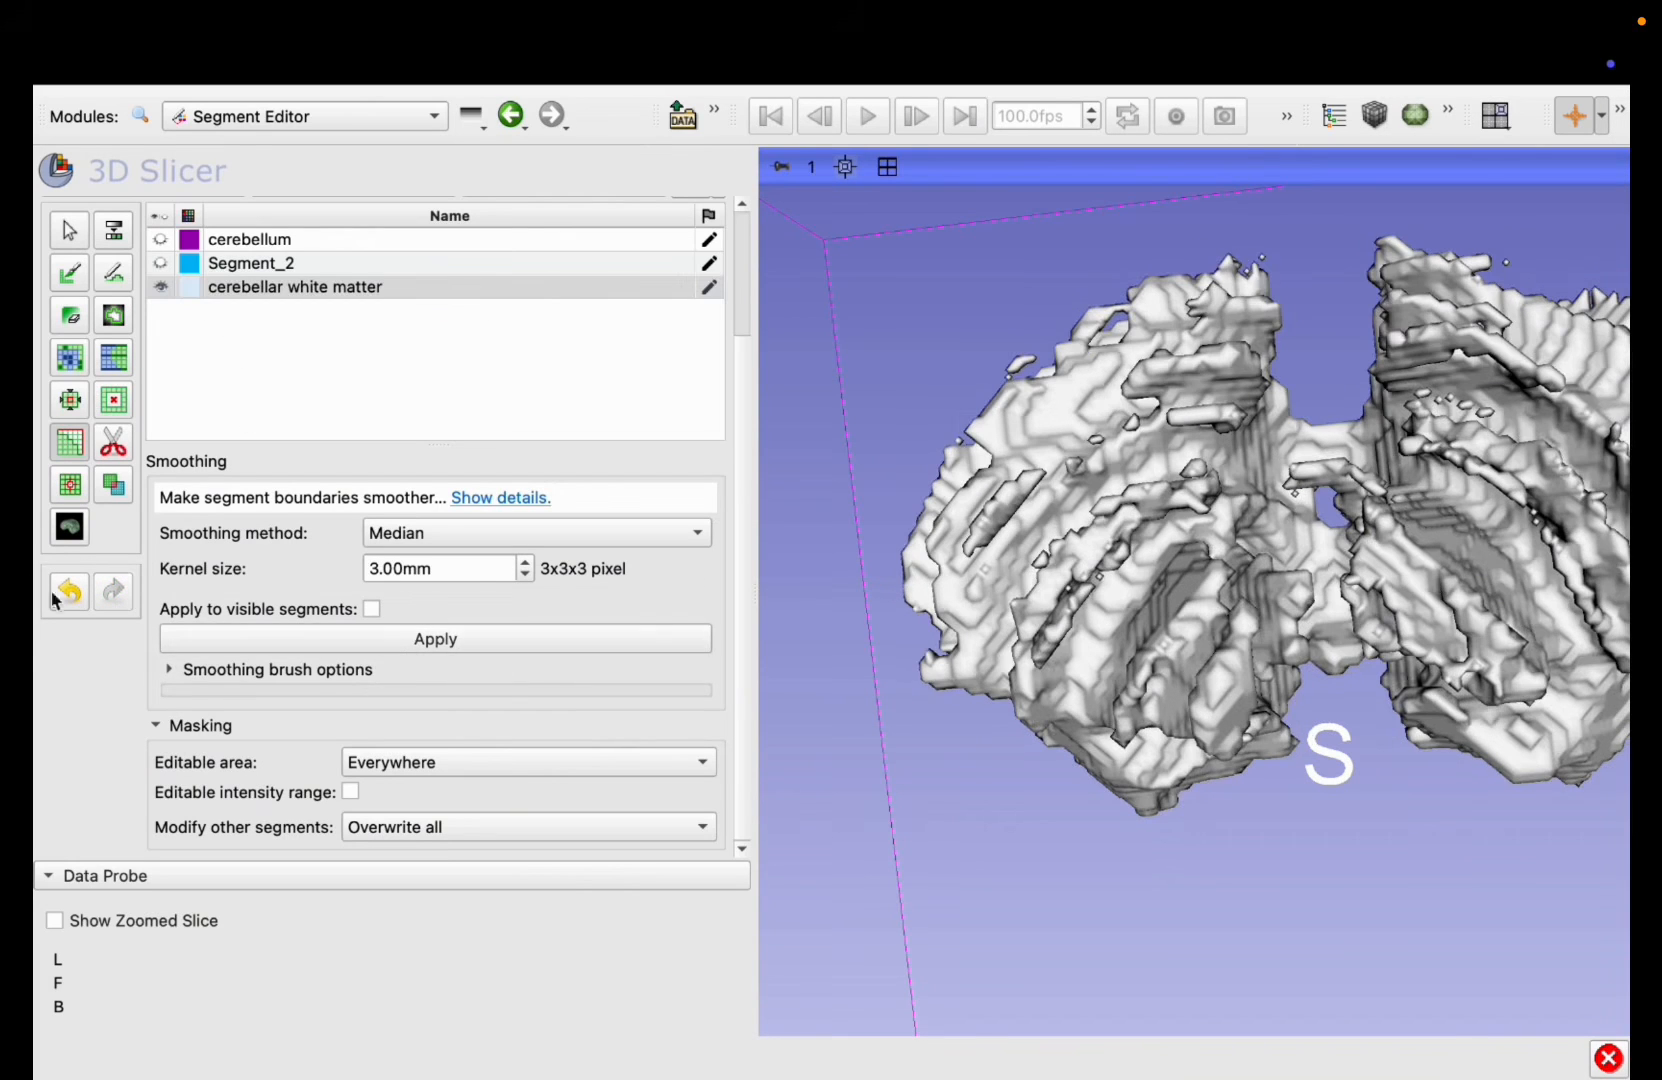
left_click(69, 484)
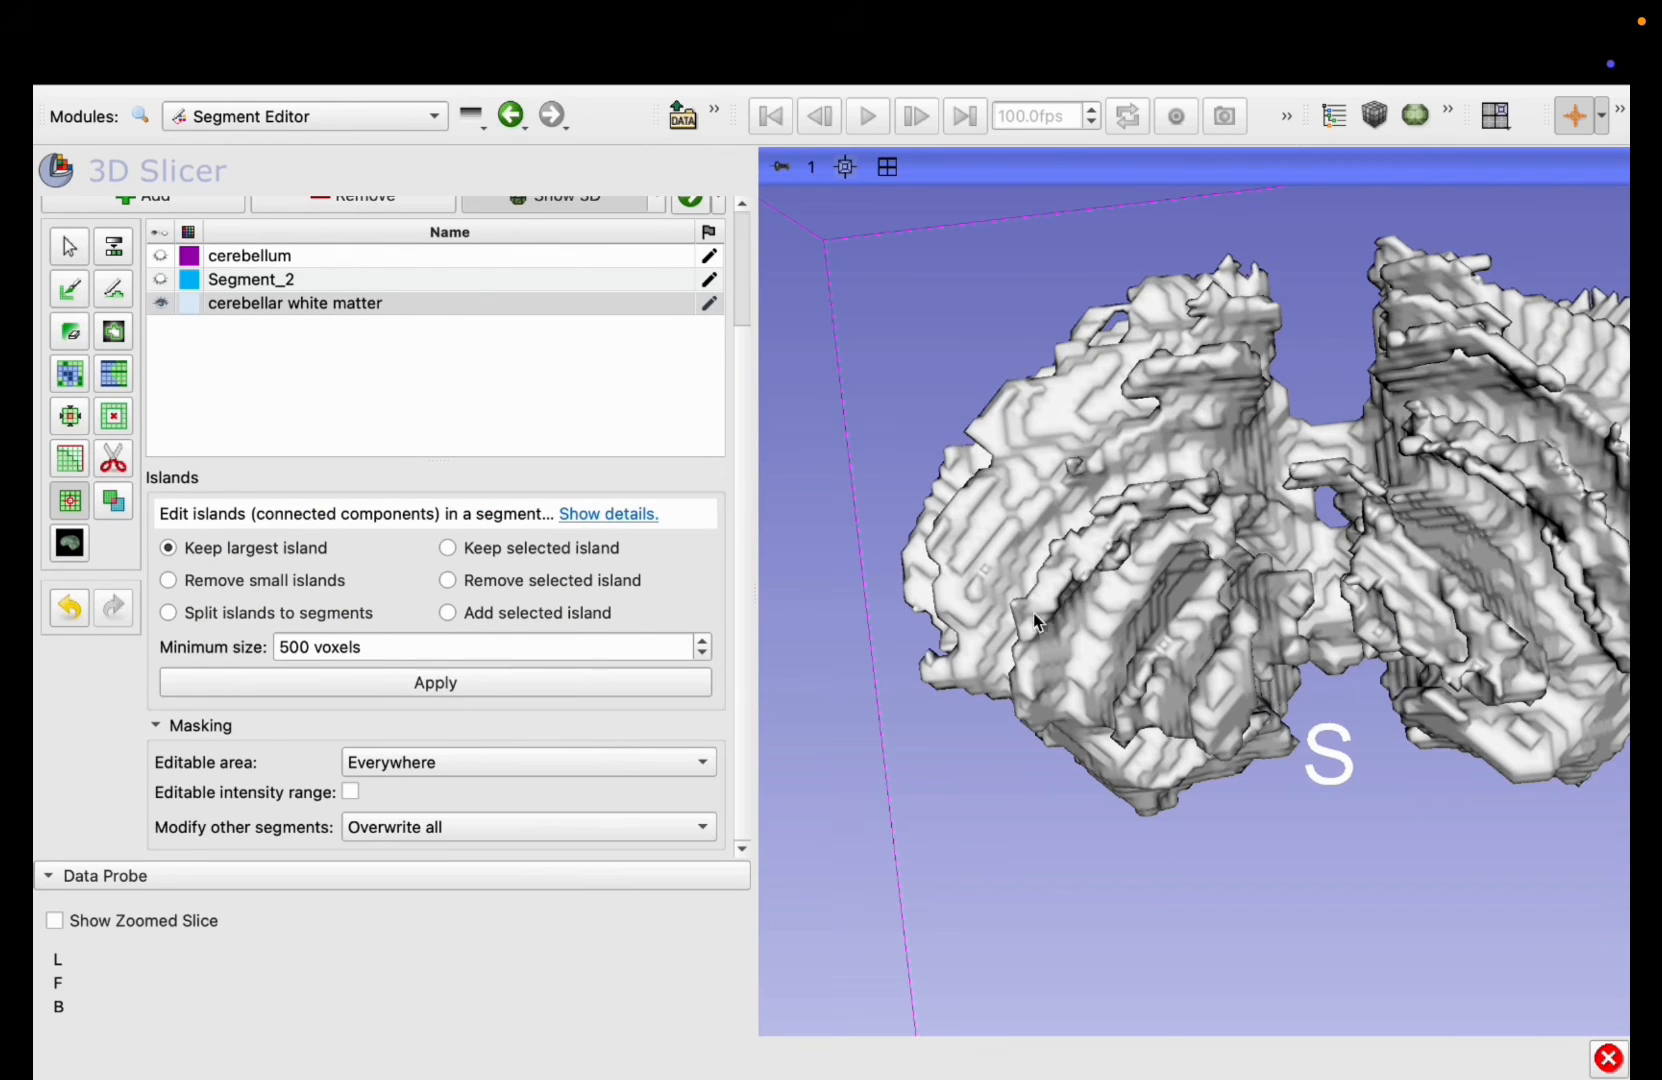
Step: Leave the active effect and inspect the white matter model from several sides in the enlarged 3D view
left_click(69, 248)
left_click_drag(1308, 678, 1352, 532)
mouse_move(1343, 551)
left_mouse_down()
mouse_move(1339, 794)
mouse_move(1332, 635)
mouse_move(1315, 830)
mouse_move(1285, 408)
mouse_move(1298, 545)
mouse_move(1391, 690)
mouse_move(1551, 679)
mouse_move(1020, 757)
mouse_move(1265, 772)
left_mouse_up()
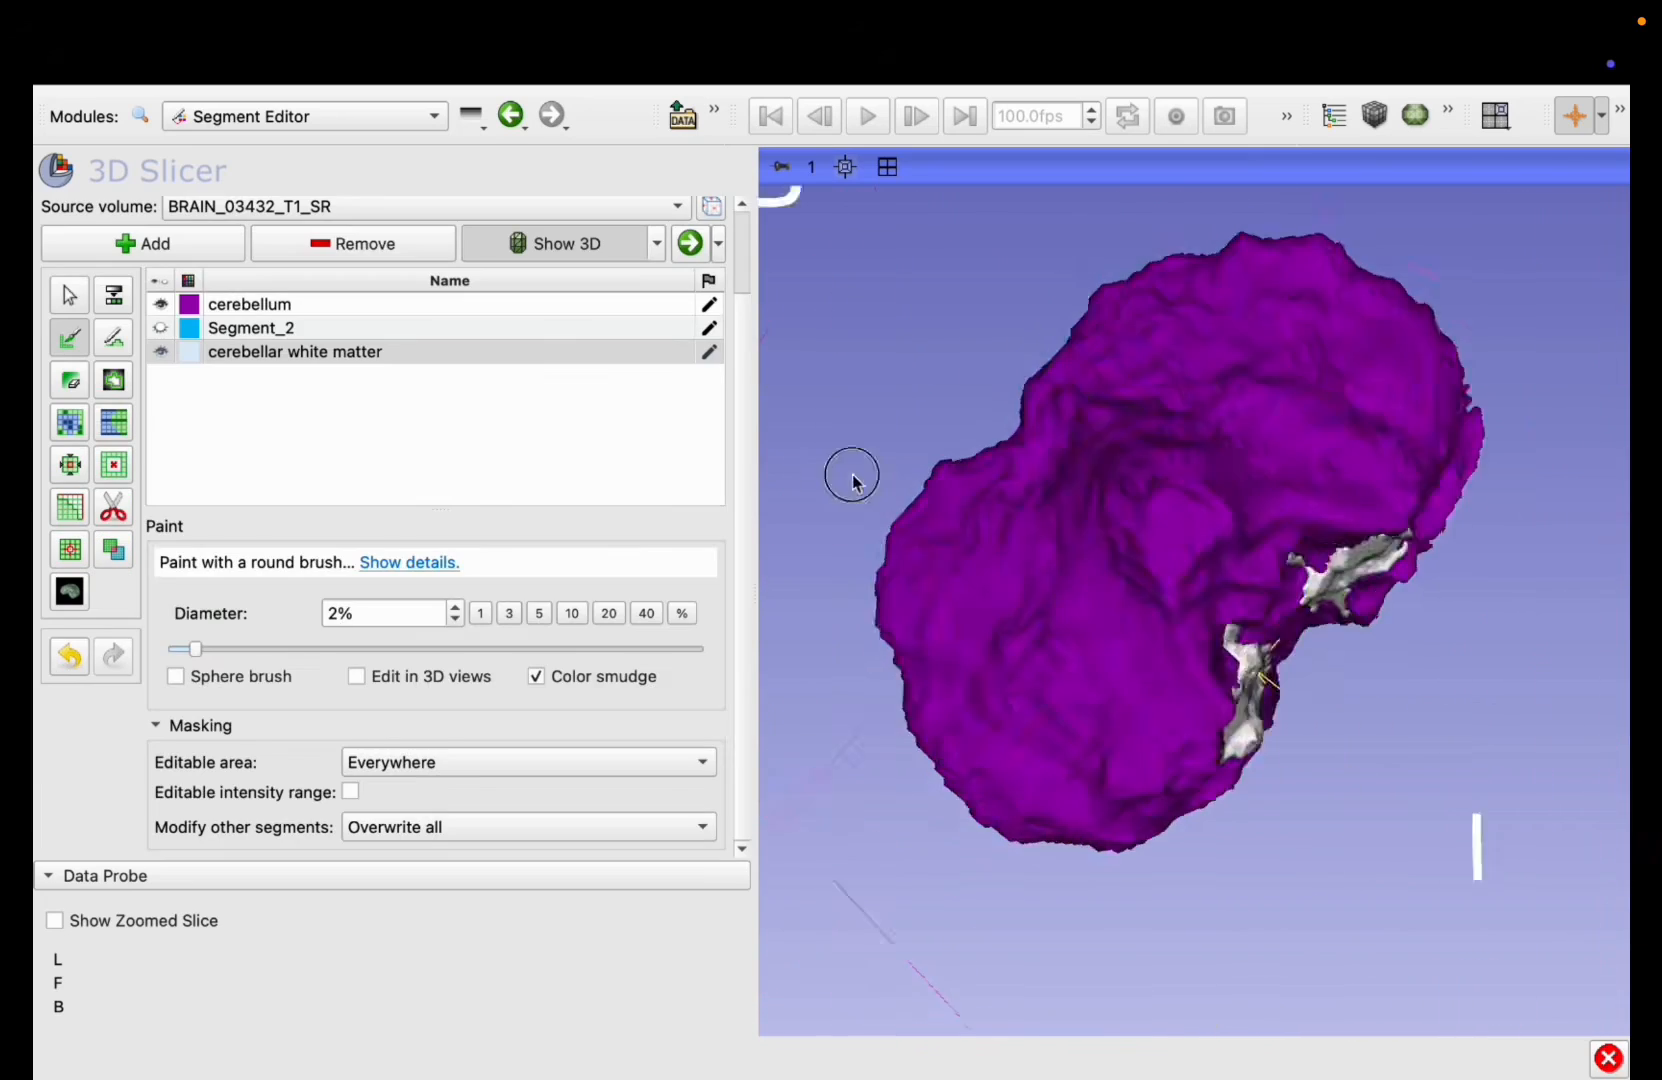
left_click_drag(850, 471, 1120, 640)
left_click(160, 304)
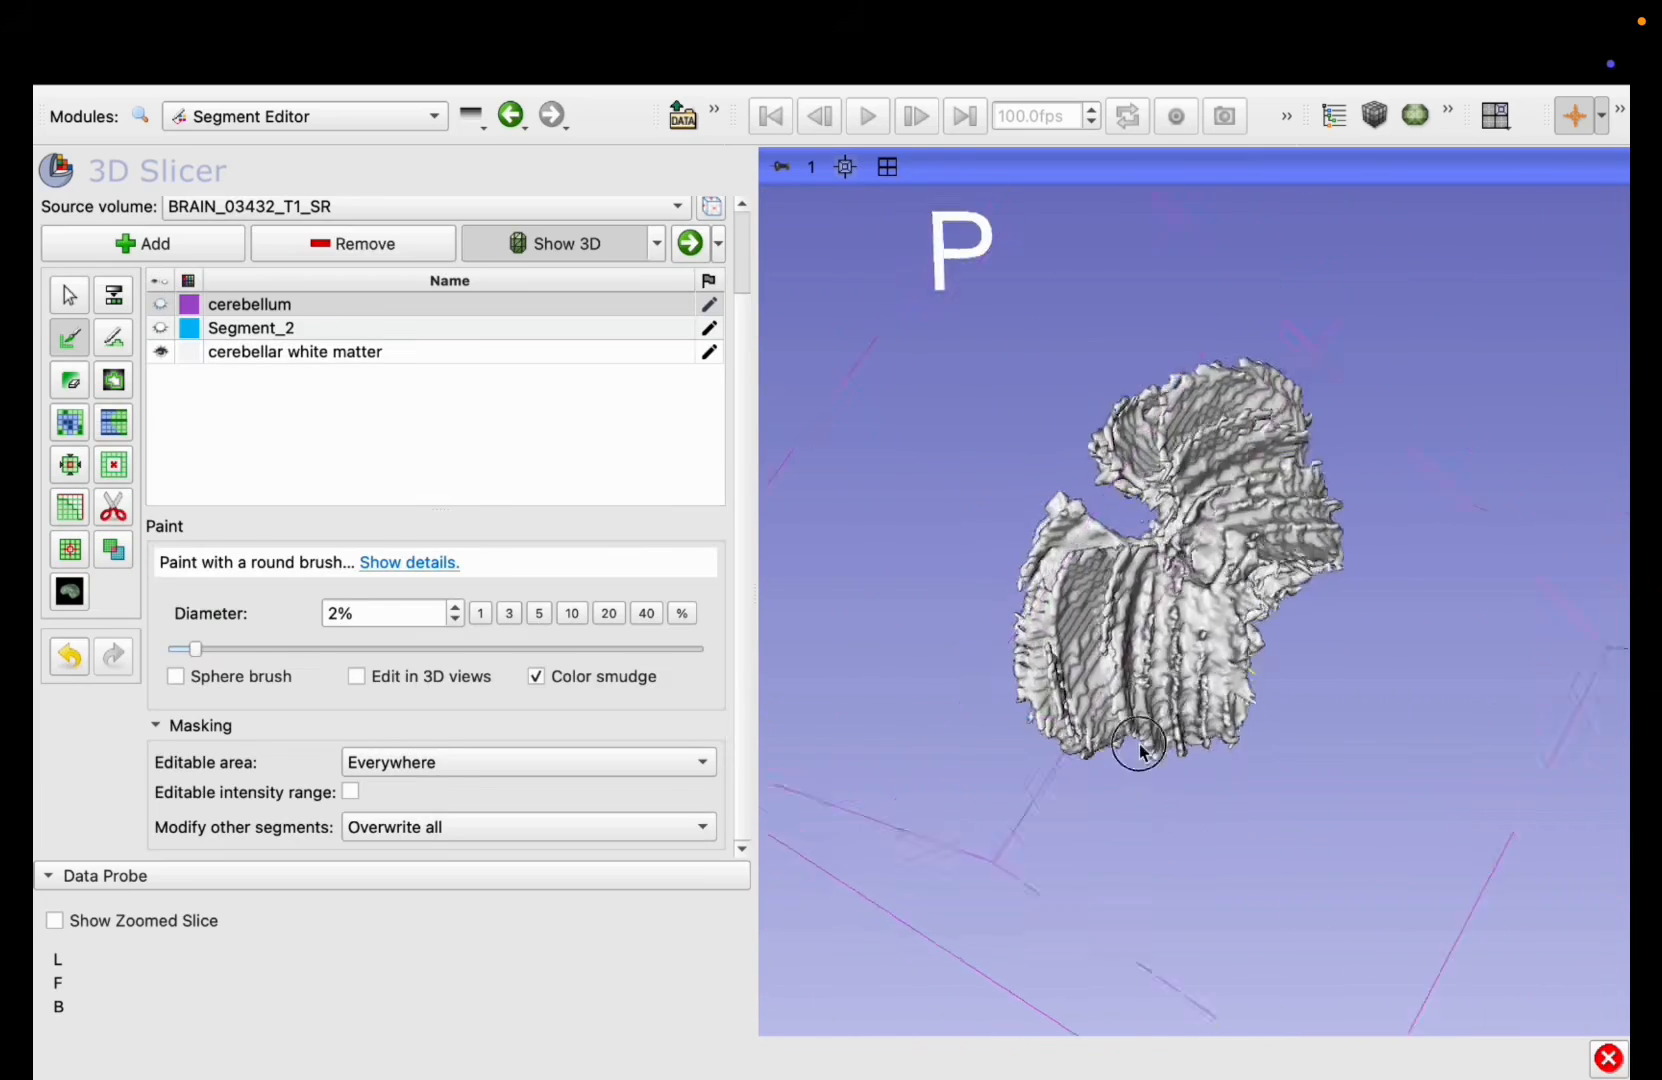
left_click_drag(1131, 742, 1205, 590)
Step: Use the Islands effect on the cerebellar white matter segment to keep only its largest island
left_click(295, 351)
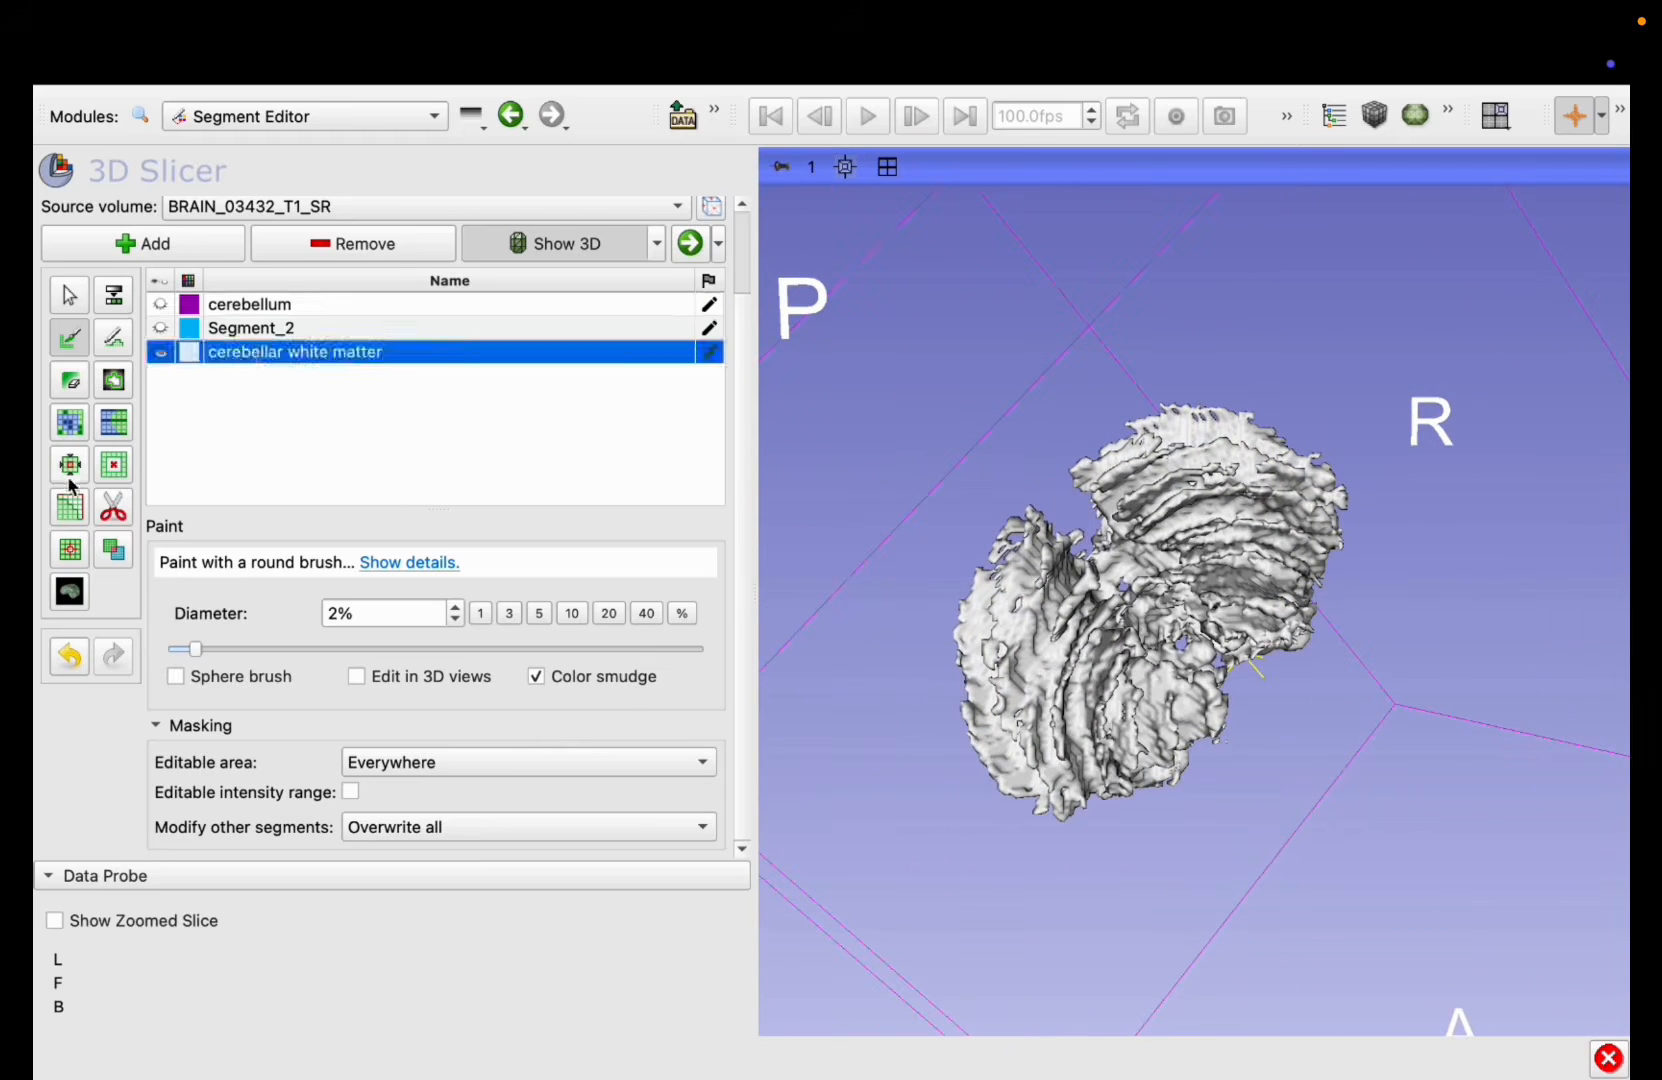
left_click(69, 549)
left_click(371, 733)
scroll(430, 500, "down", 1)
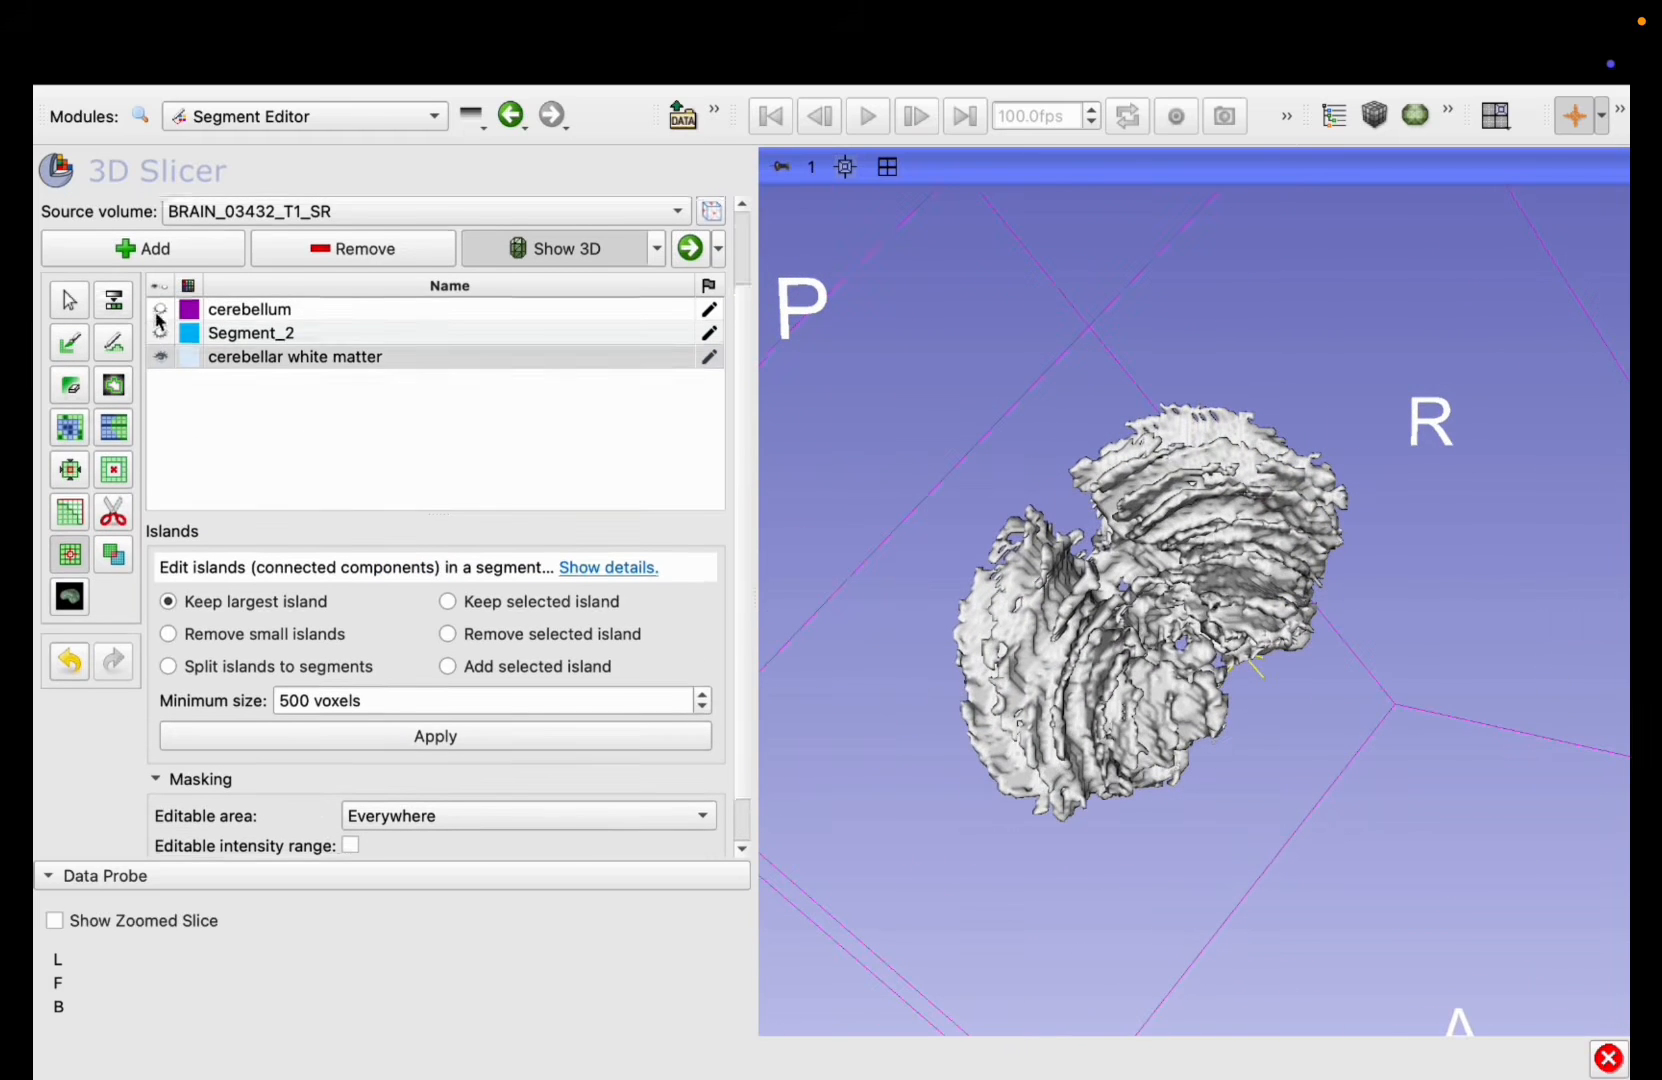
Step: Make the cerebellum segment visible along with the white matter and restore the four-view layout
left_click(160, 291)
left_click_drag(809, 575, 1000, 600)
left_click(887, 167)
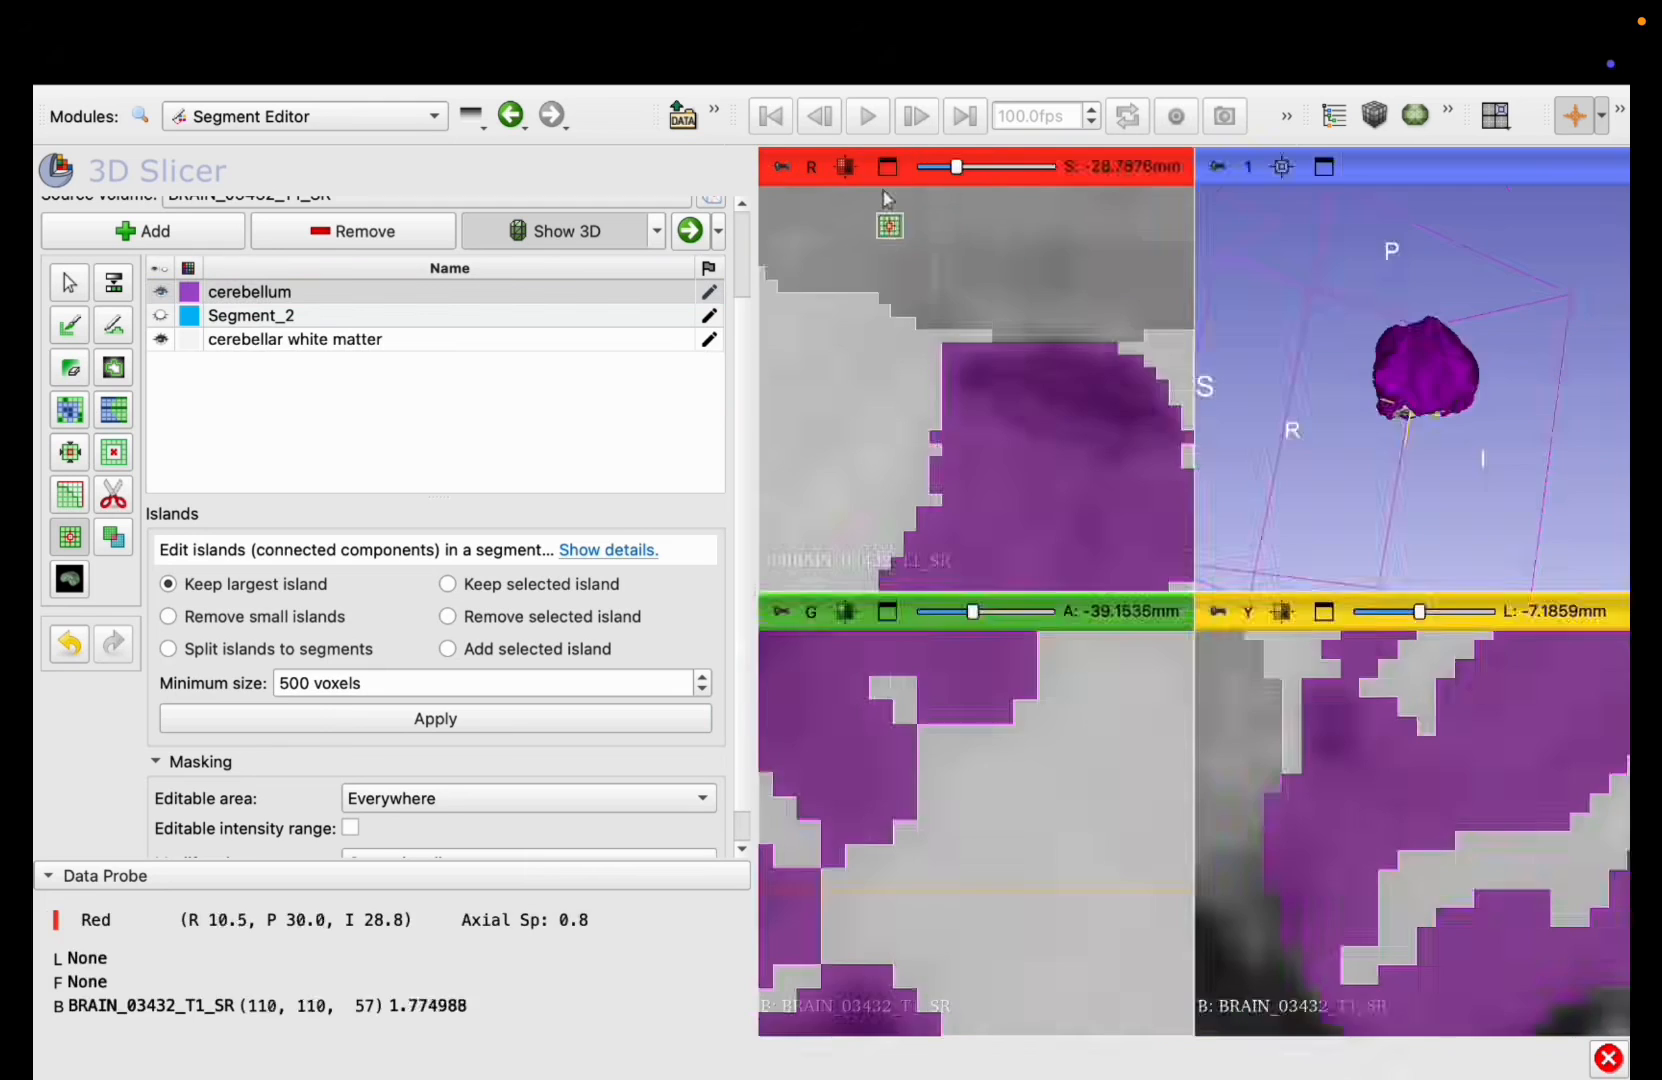
Step: Fit the axial, coronal and sagittal slices to their views so the whole head is shown
left_click(887, 167)
left_click(887, 167)
left_click(845, 167)
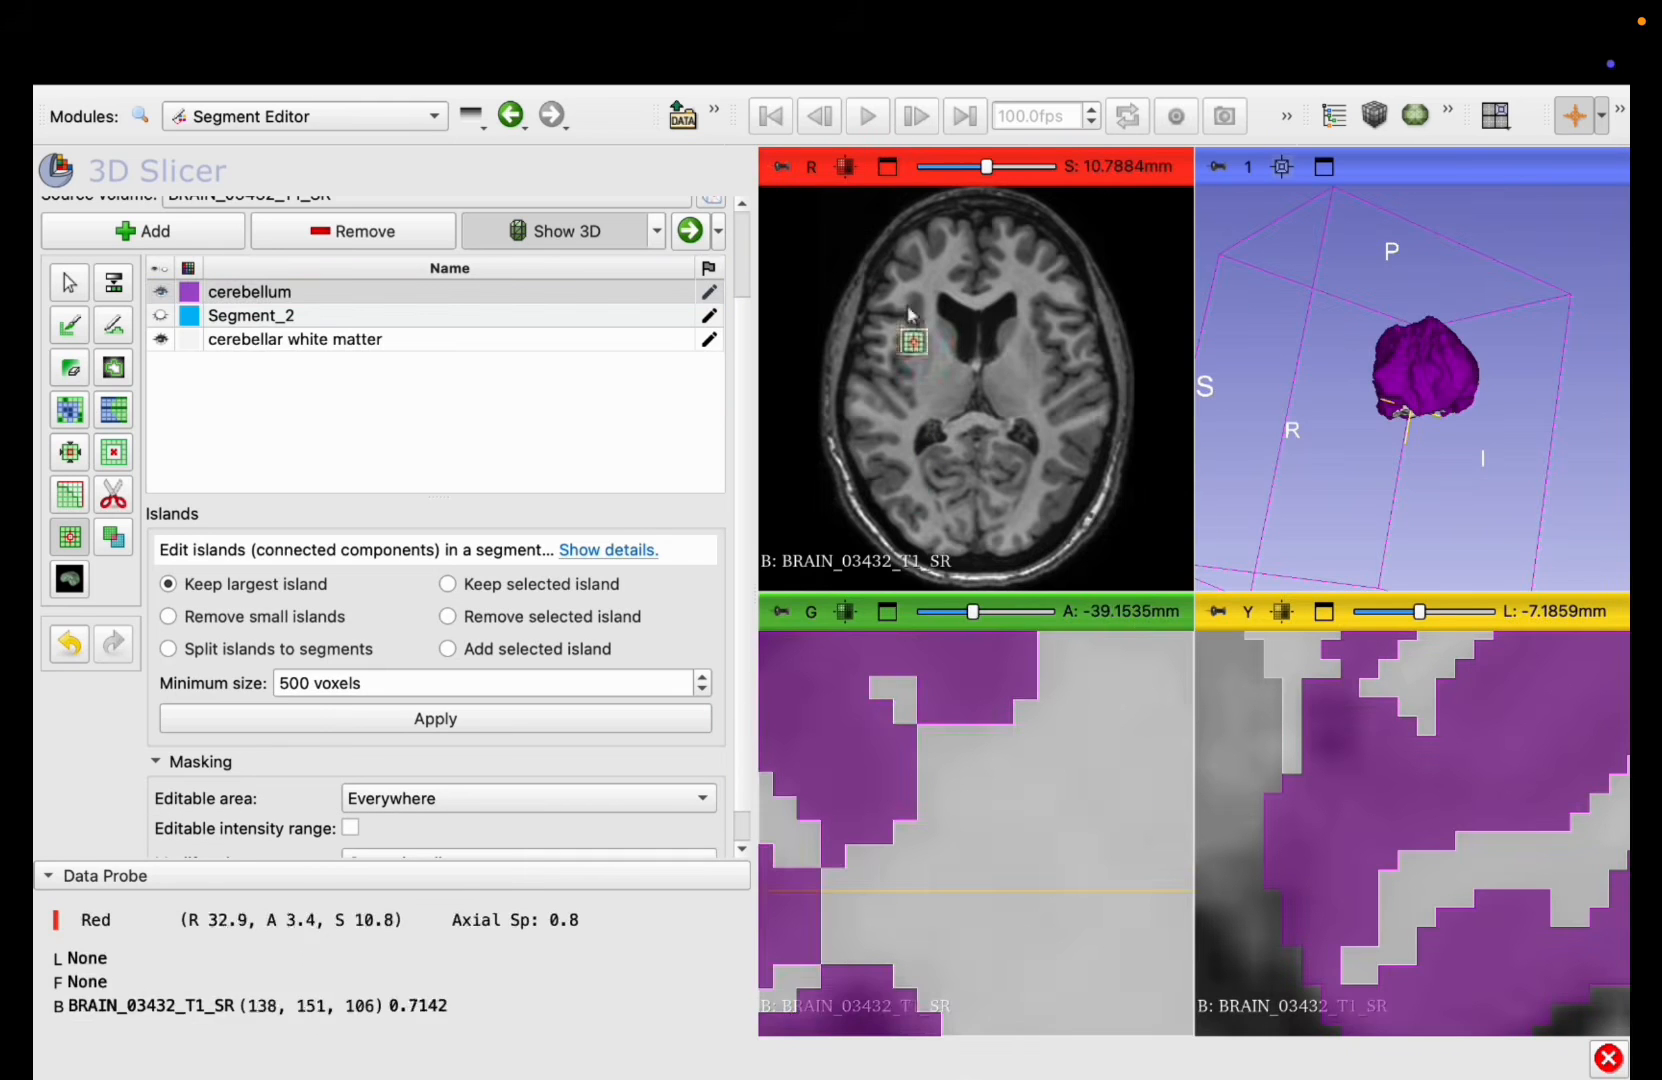
left_click(845, 611)
left_click(1281, 611)
Step: Check the cerebellum and white matter segments on axial, coronal and sagittal slices through the cerebellum
scroll(966, 813, "down", 20)
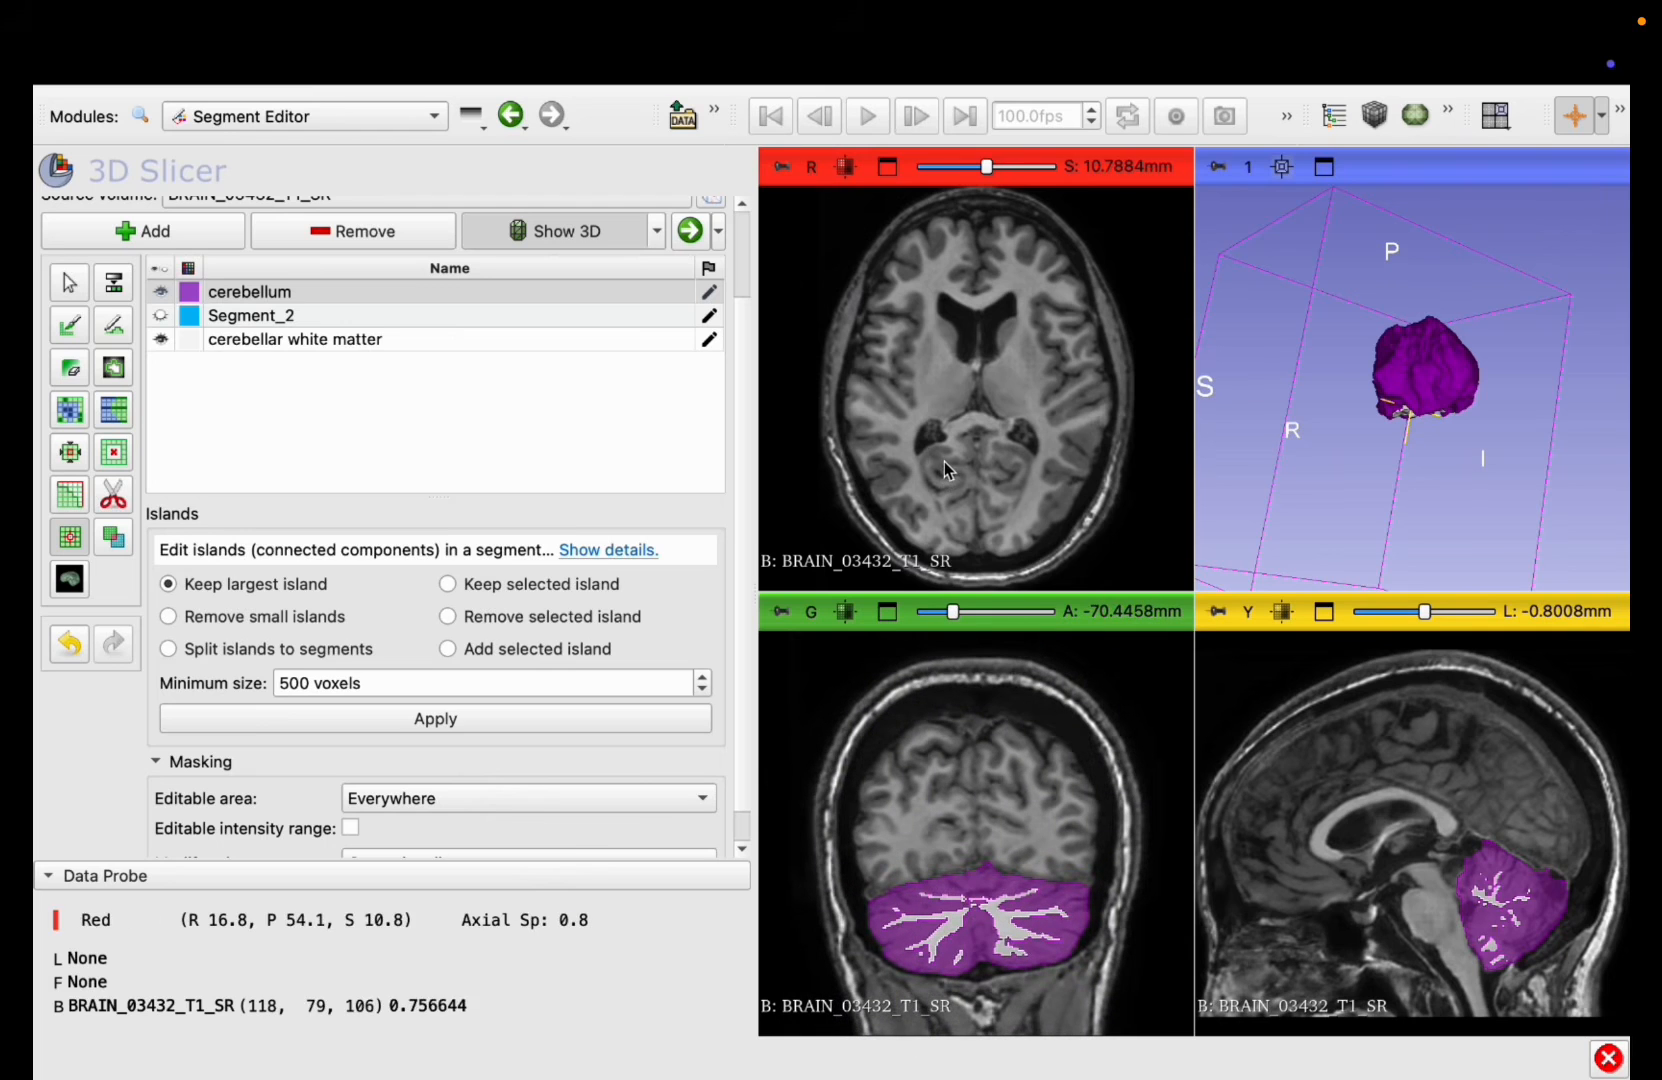
scroll(944, 461, "down", 15)
scroll(944, 463, "down", 2)
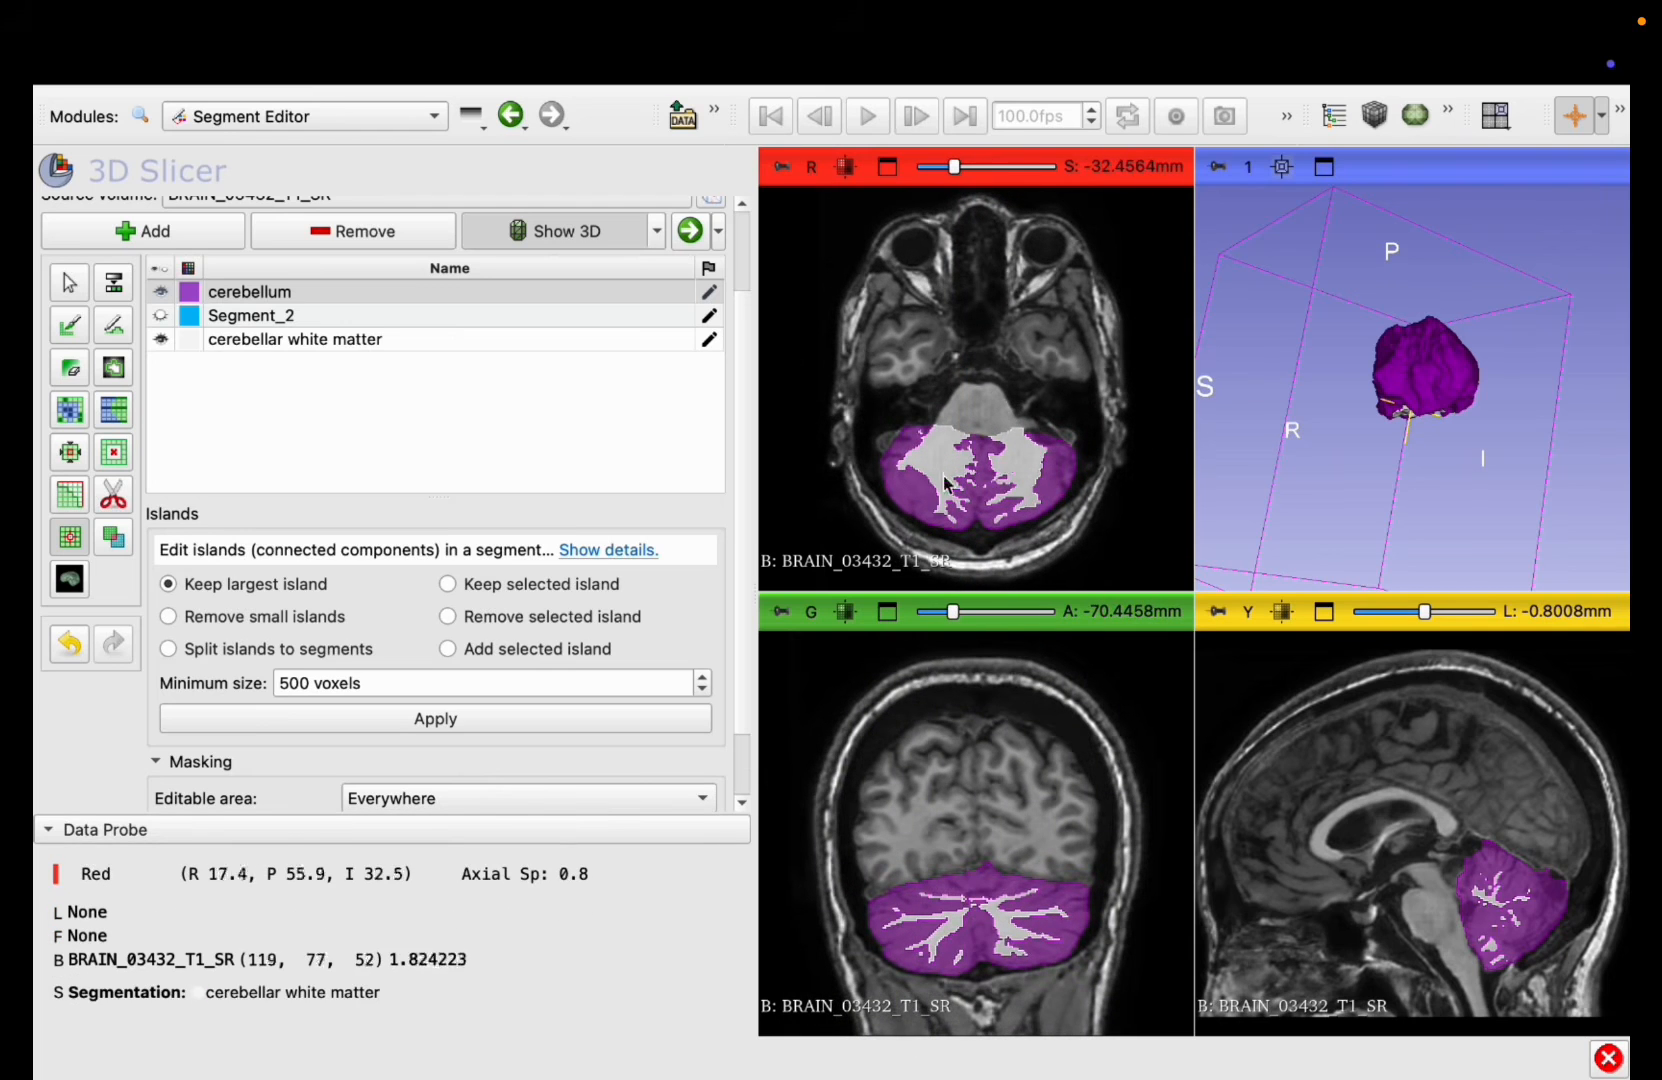
scroll(1415, 849, "down", 10)
scroll(1415, 849, "down", 5)
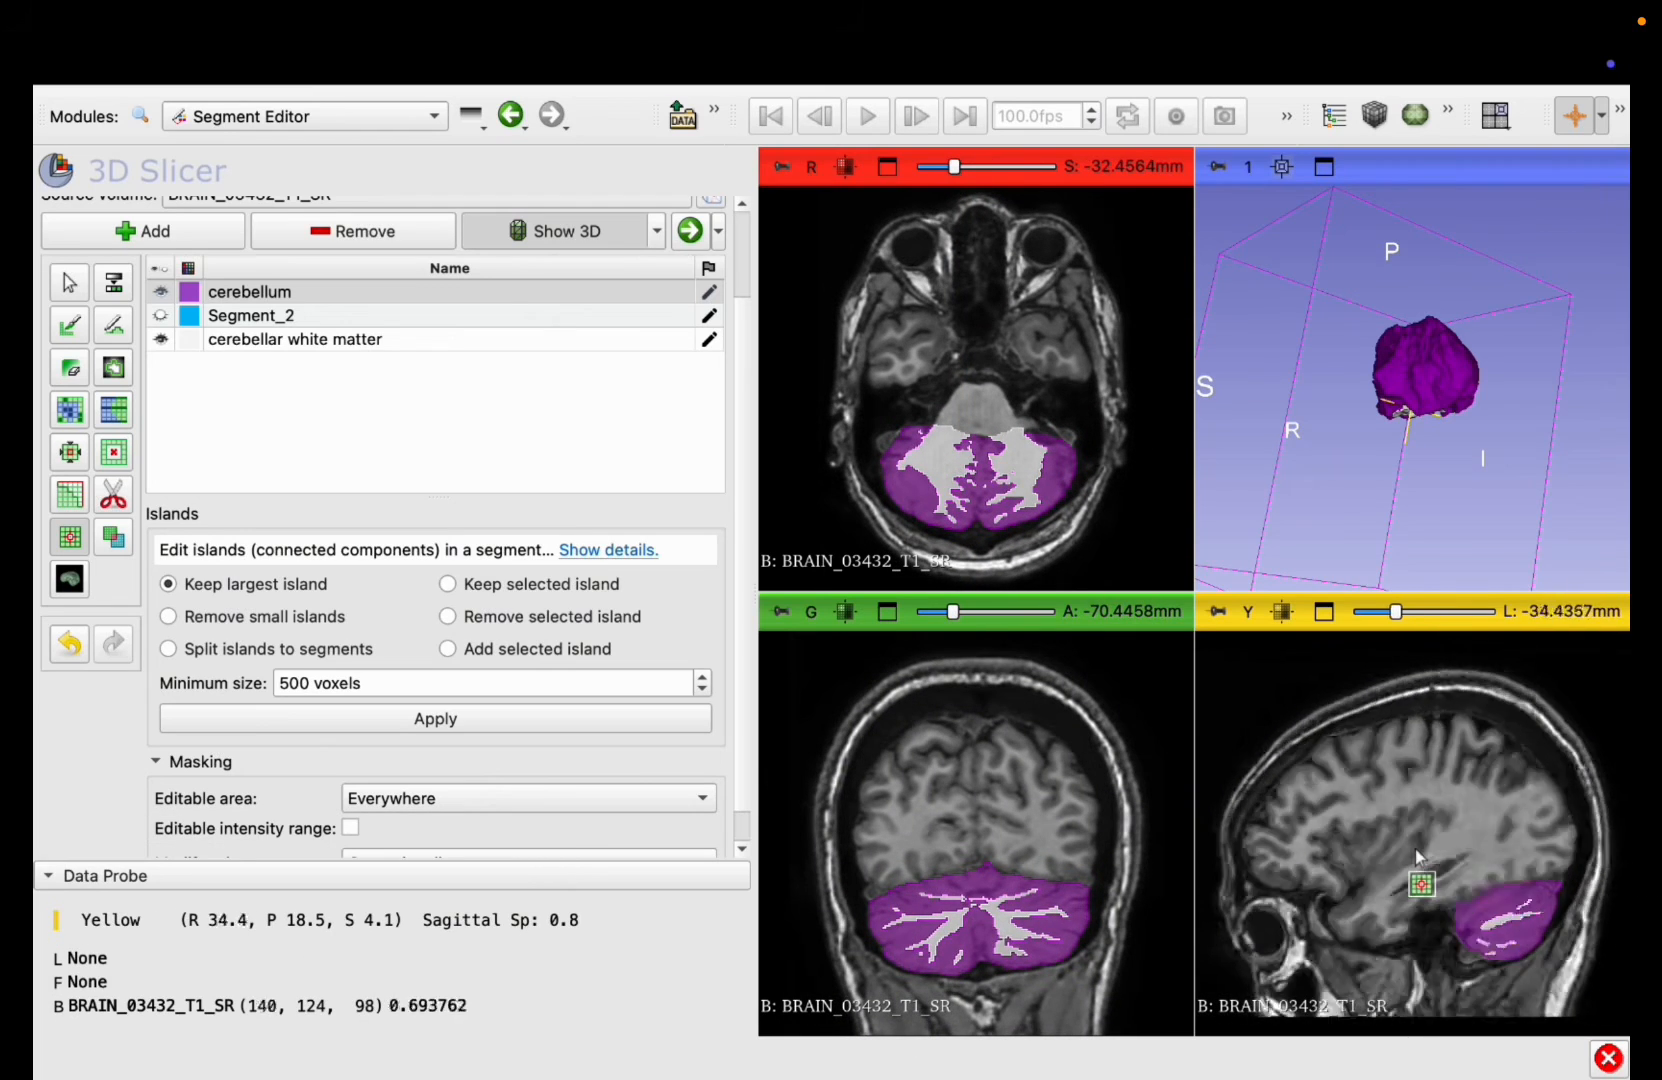
scroll(1415, 849, "up", 15)
scroll(1022, 887, "up", 13)
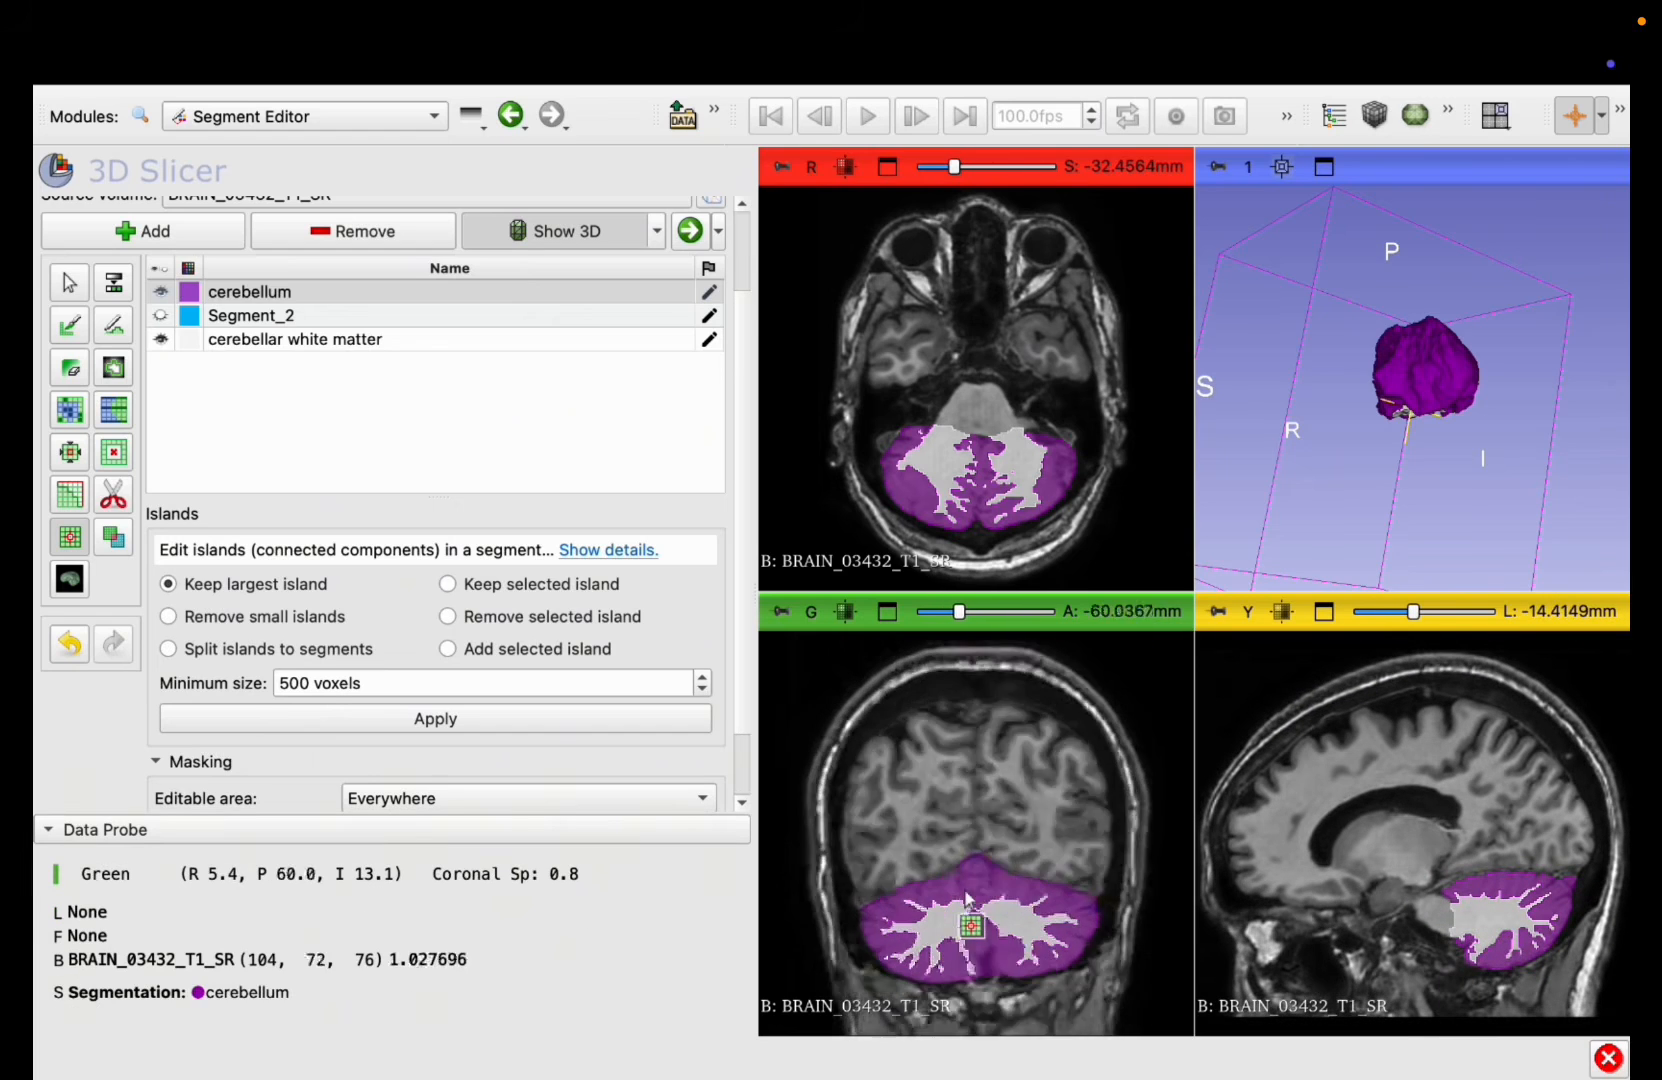
scroll(967, 899, "down", 7)
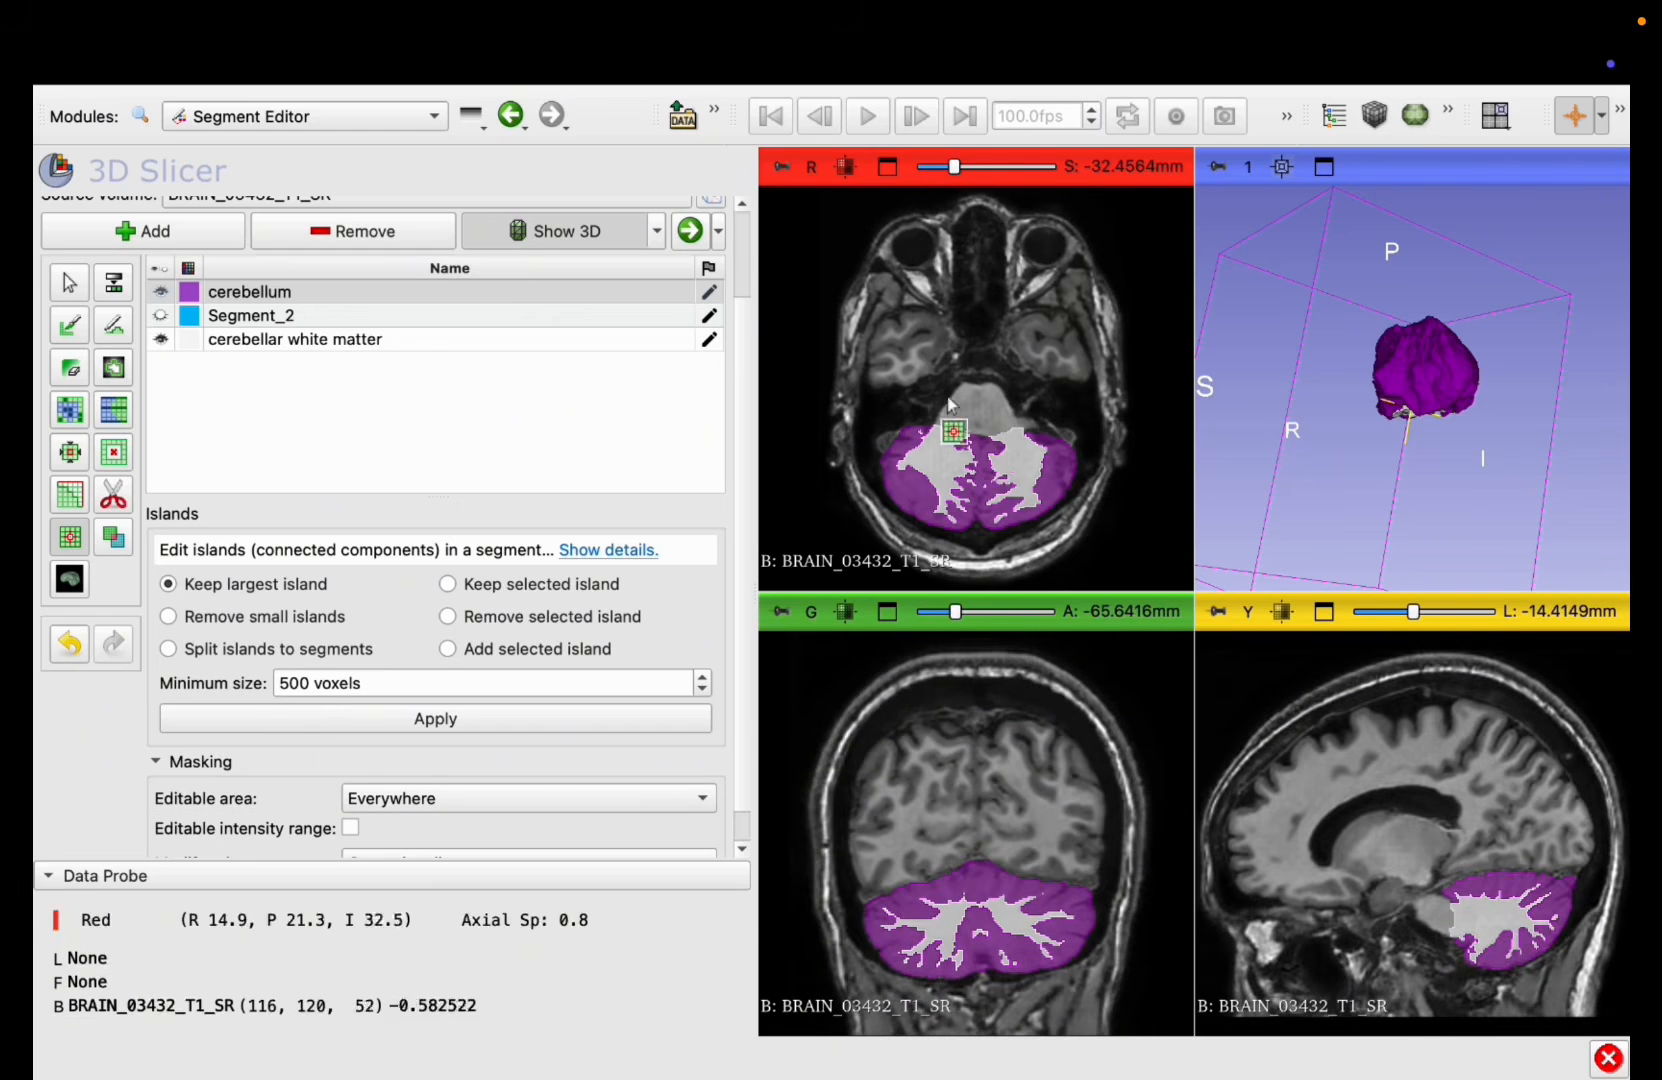
scroll(950, 402, "up", 14)
scroll(950, 402, "down", 17)
Step: Examine the cerebellum model up close from several angles in the 3D view
left_click_drag(1428, 355, 1456, 509)
scroll(1456, 509, "up", 5)
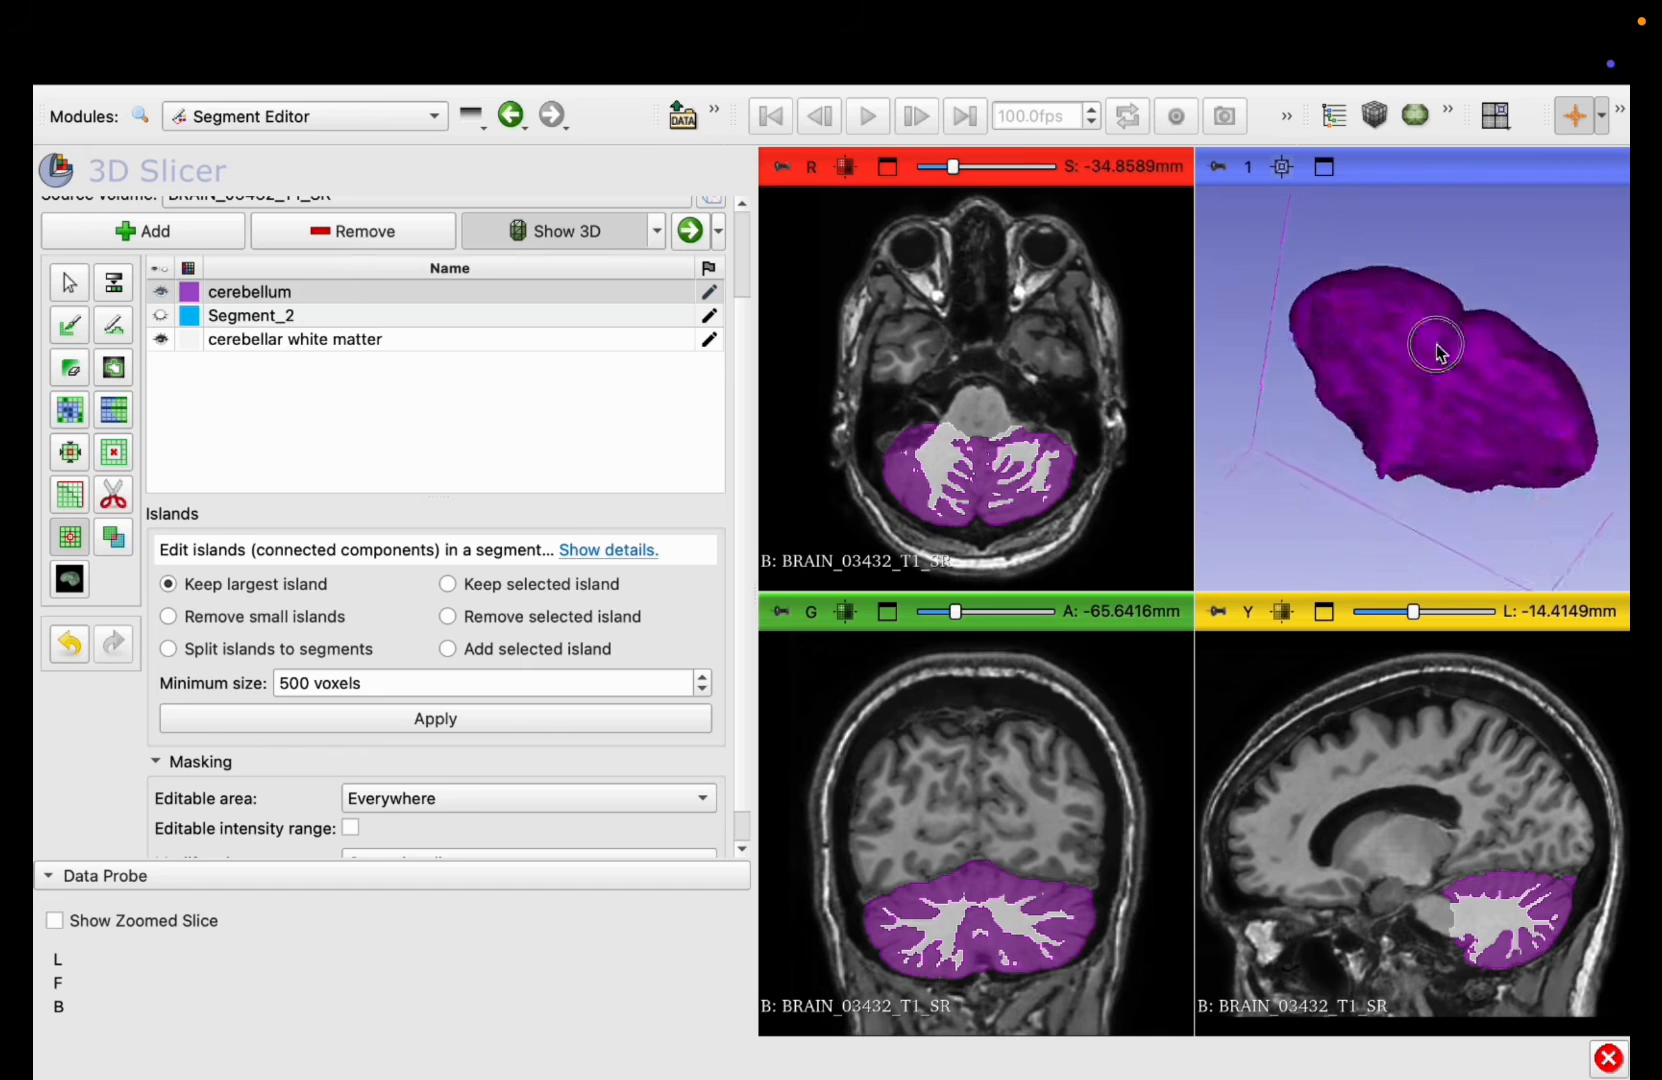
left_click_drag(1439, 343, 1618, 456)
mouse_move(996, 50)
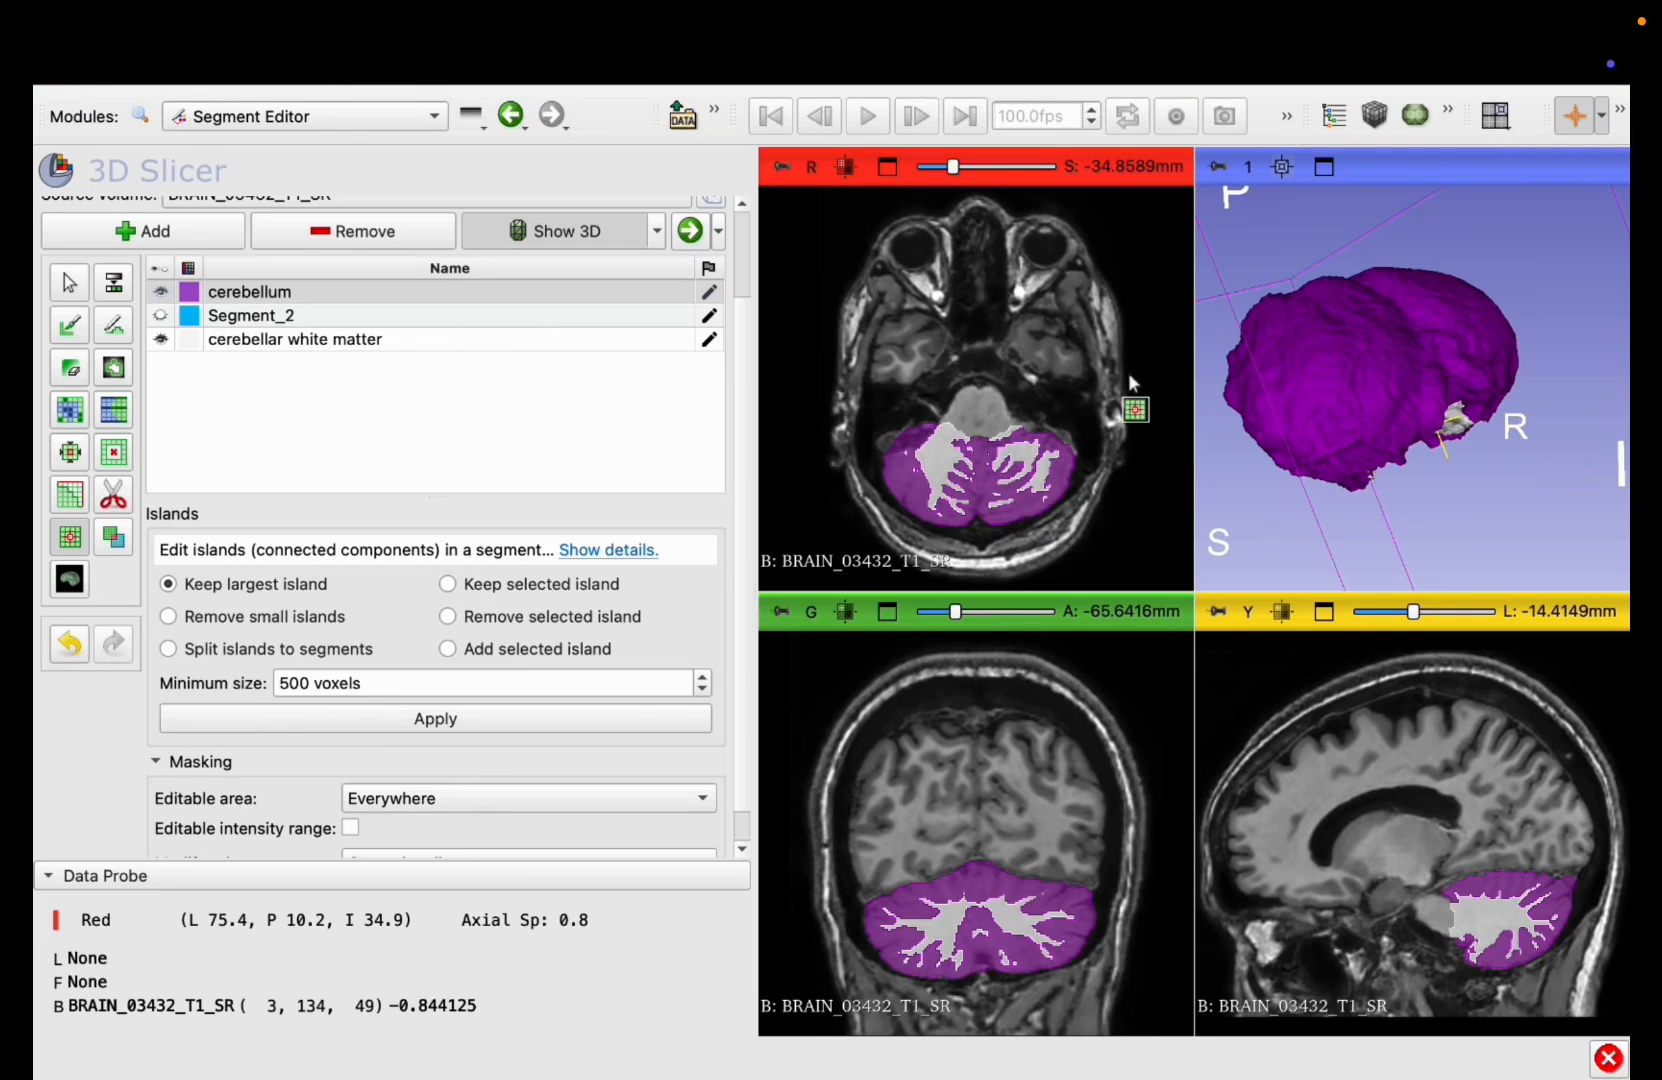
left_click_drag(1296, 385, 1006, 375)
Step: Rename the cerebellum segment as cerebellar cortex
scroll(278, 312, "down", 1)
double_click(274, 315)
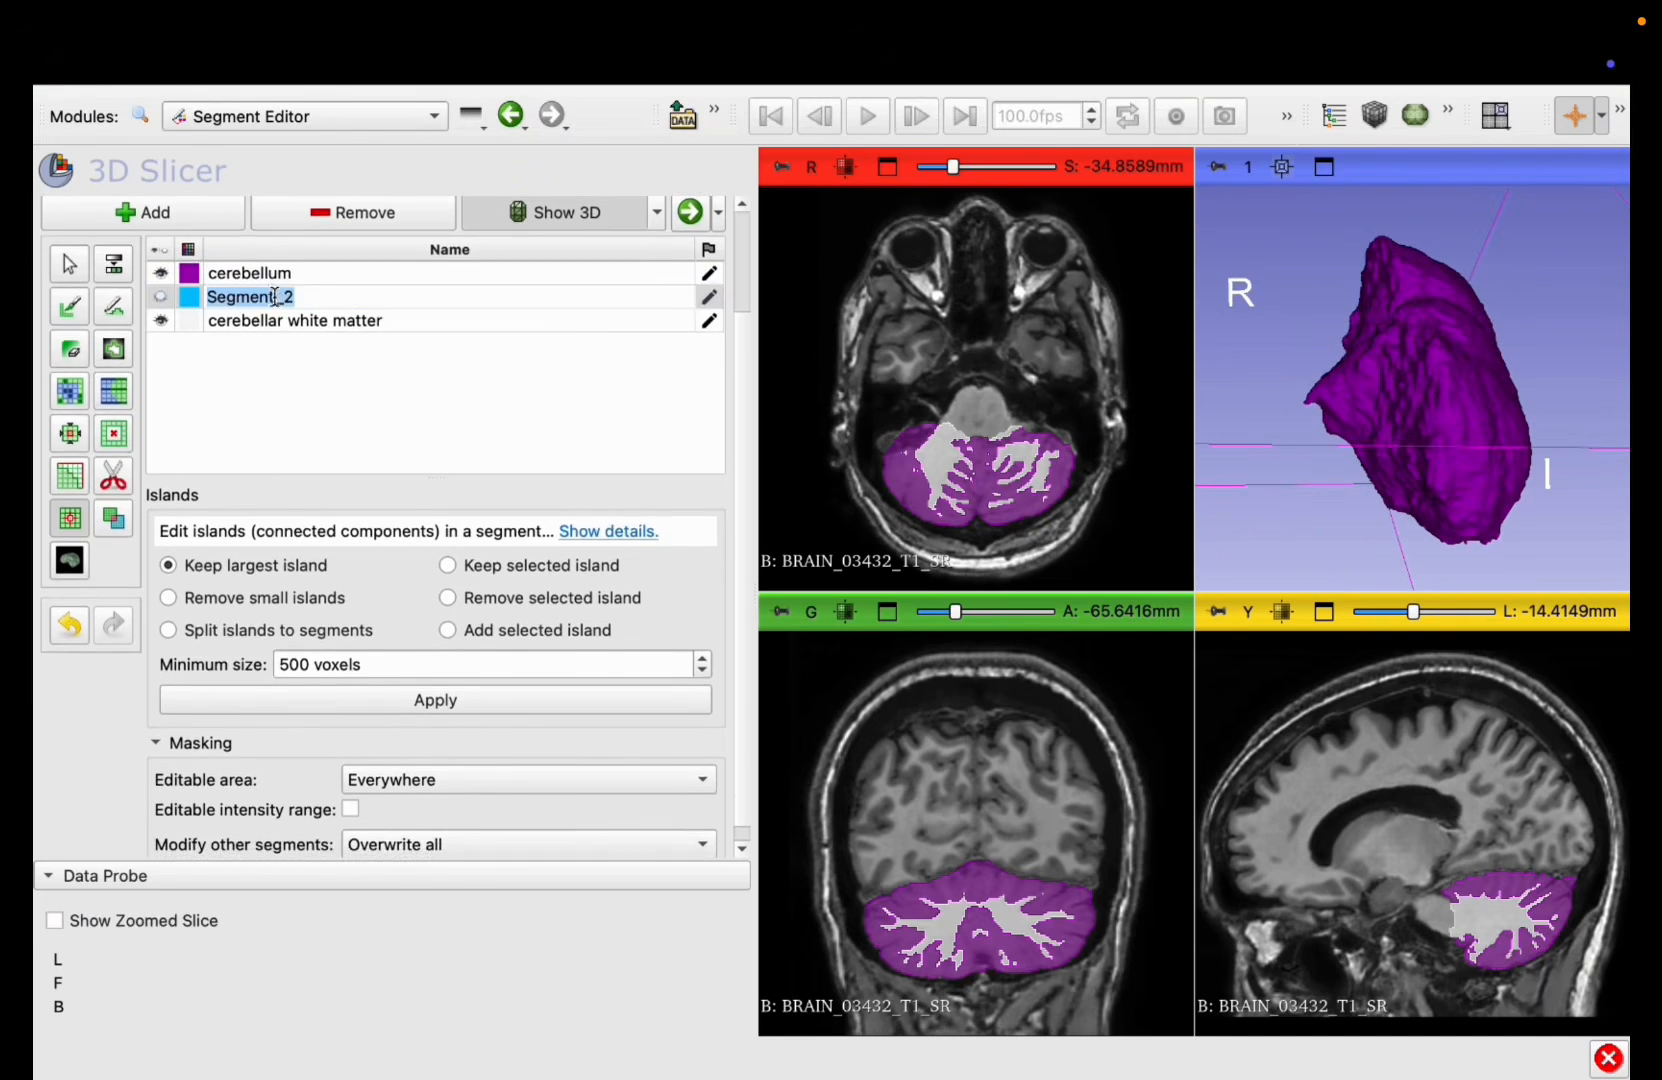
double_click(275, 273)
left_click(299, 262)
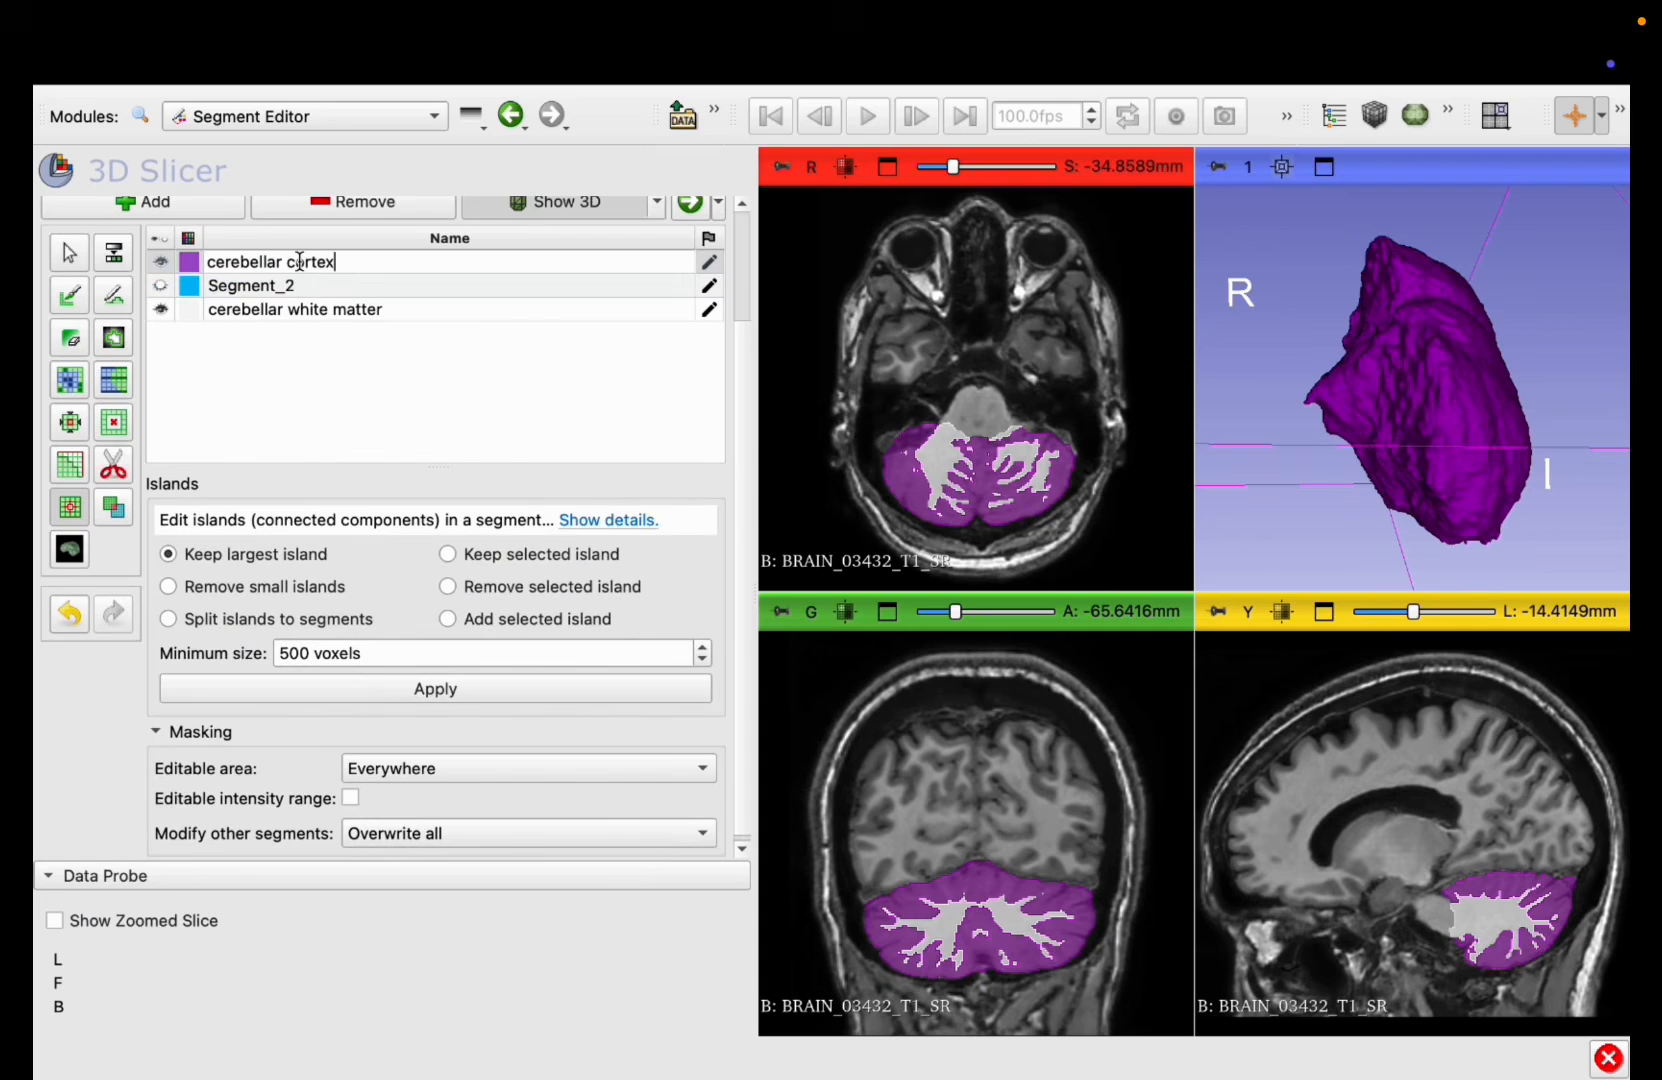
key("Return")
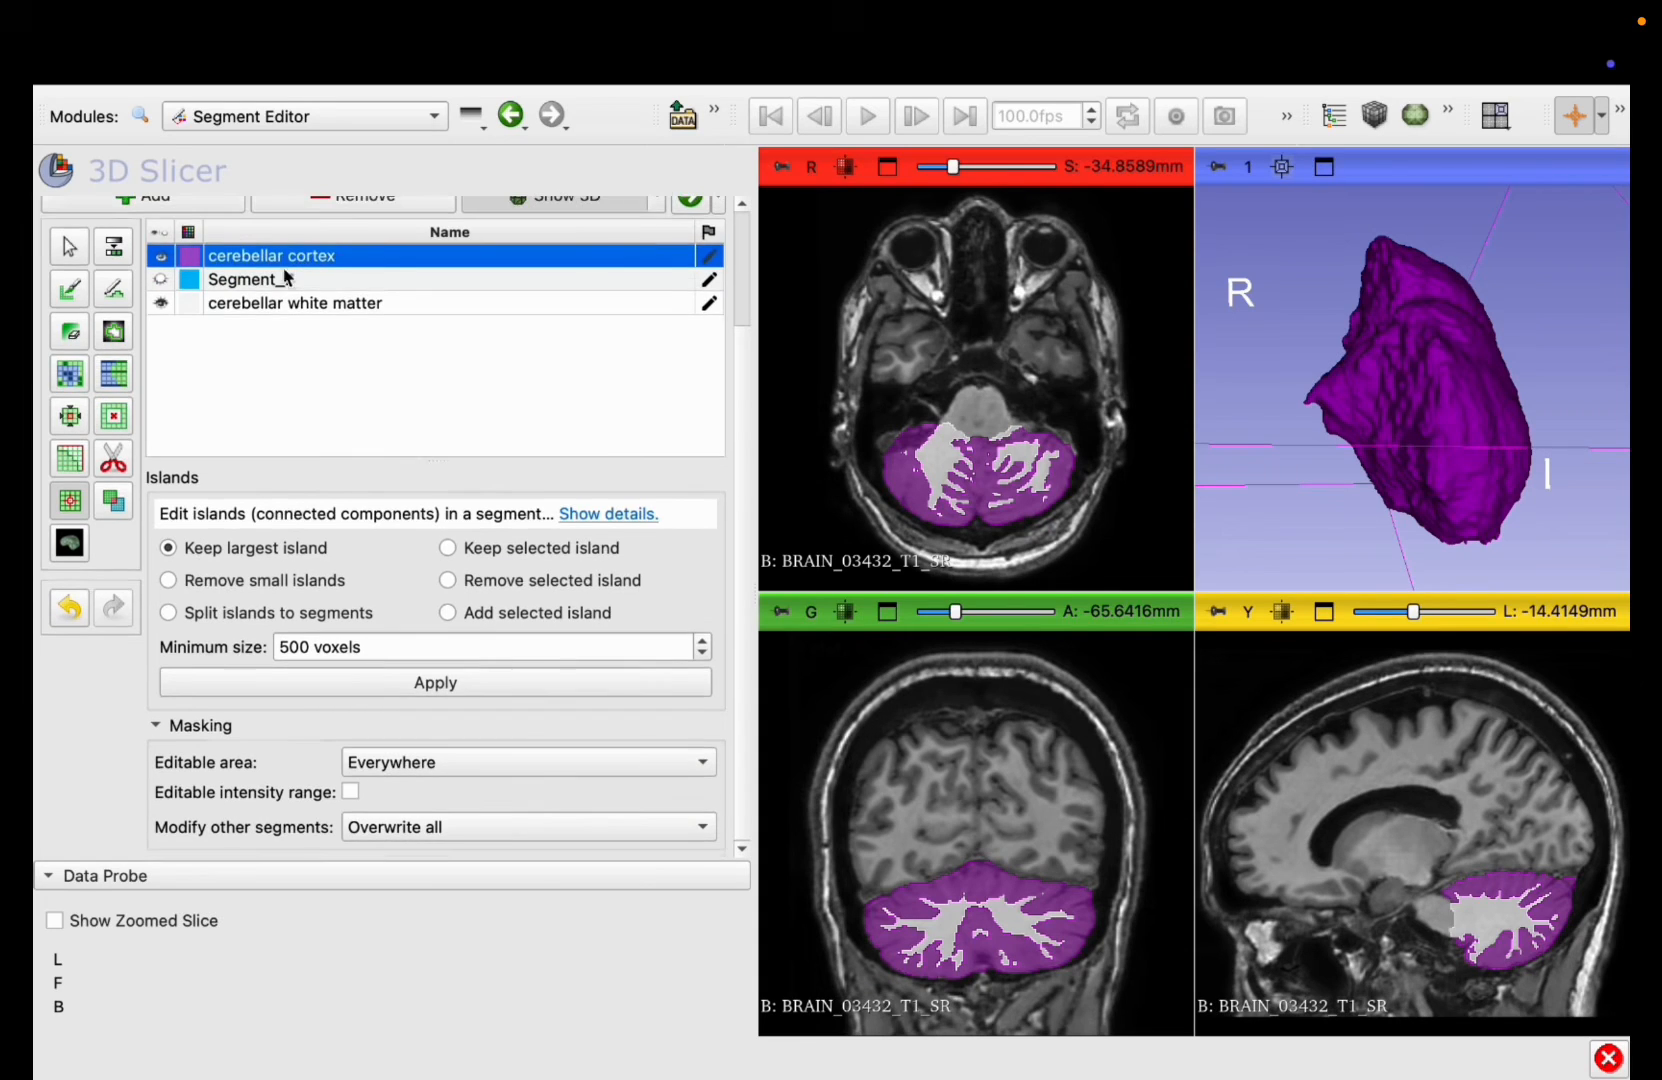
Step: Enlarge the 3D view and inspect the cerebellar cortex model from different sides
scroll(195, 300, "up", 3)
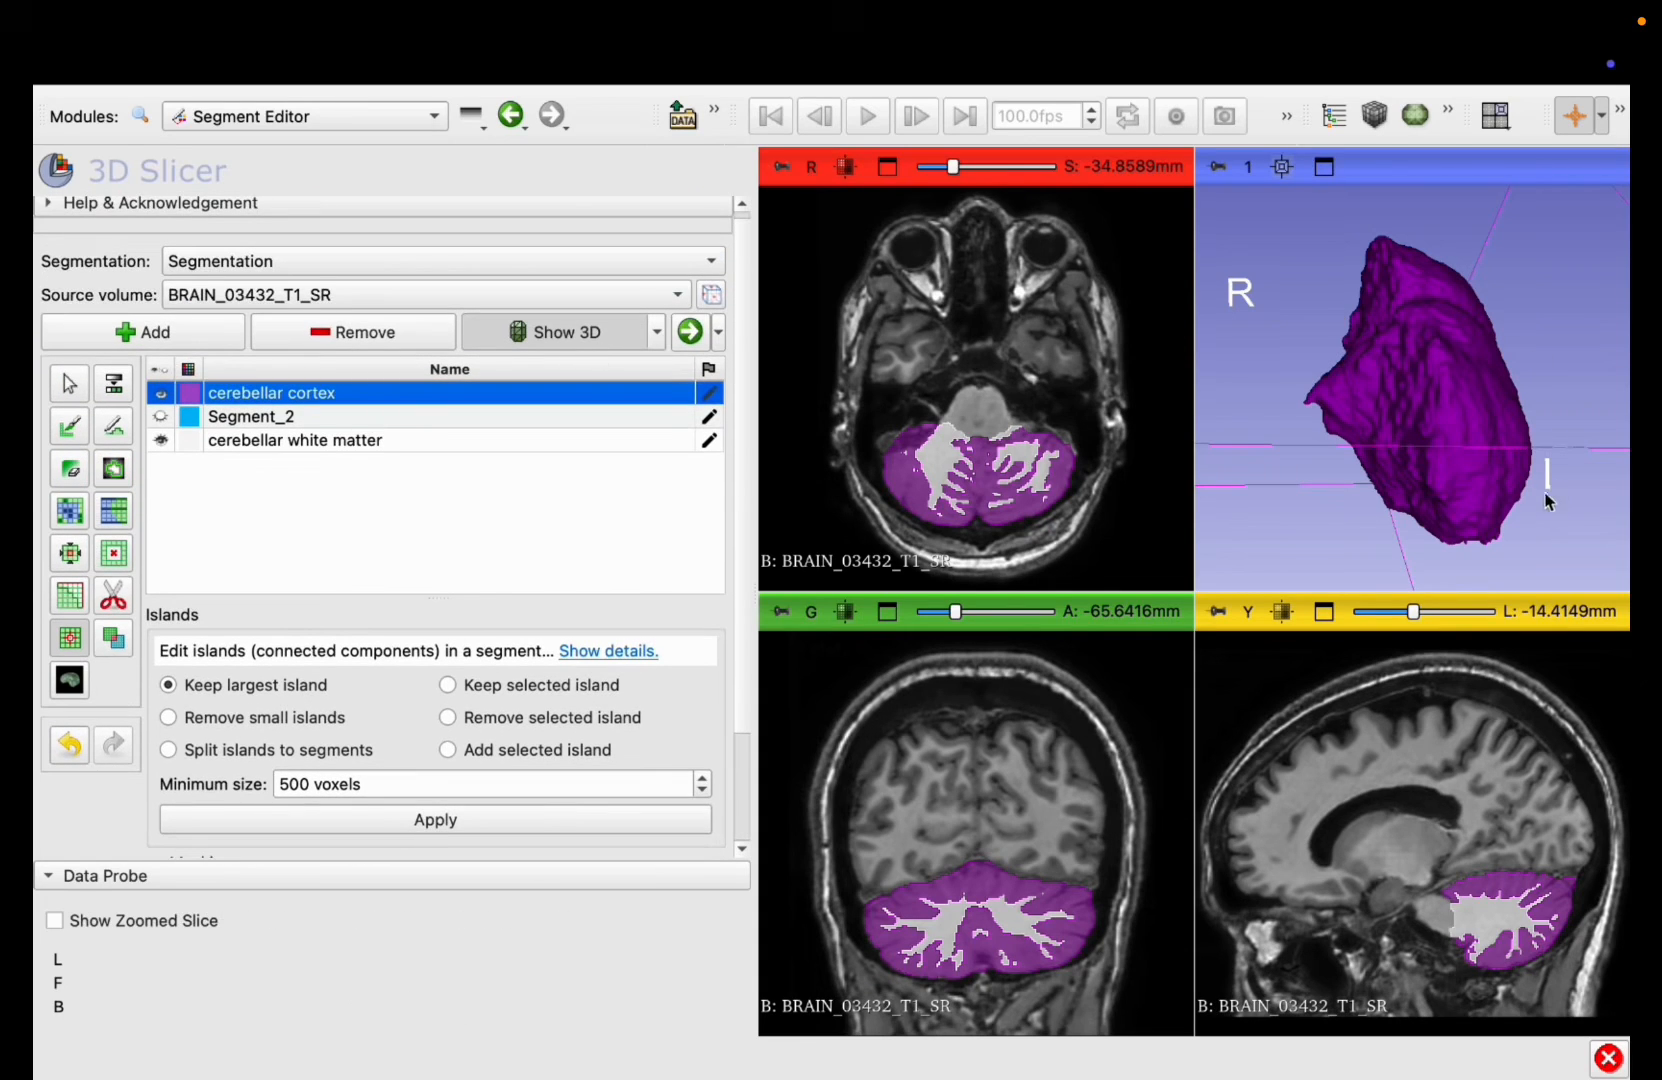
left_click_drag(1548, 502, 1317, 222)
left_click(1324, 167)
left_click_drag(1330, 597, 1262, 933)
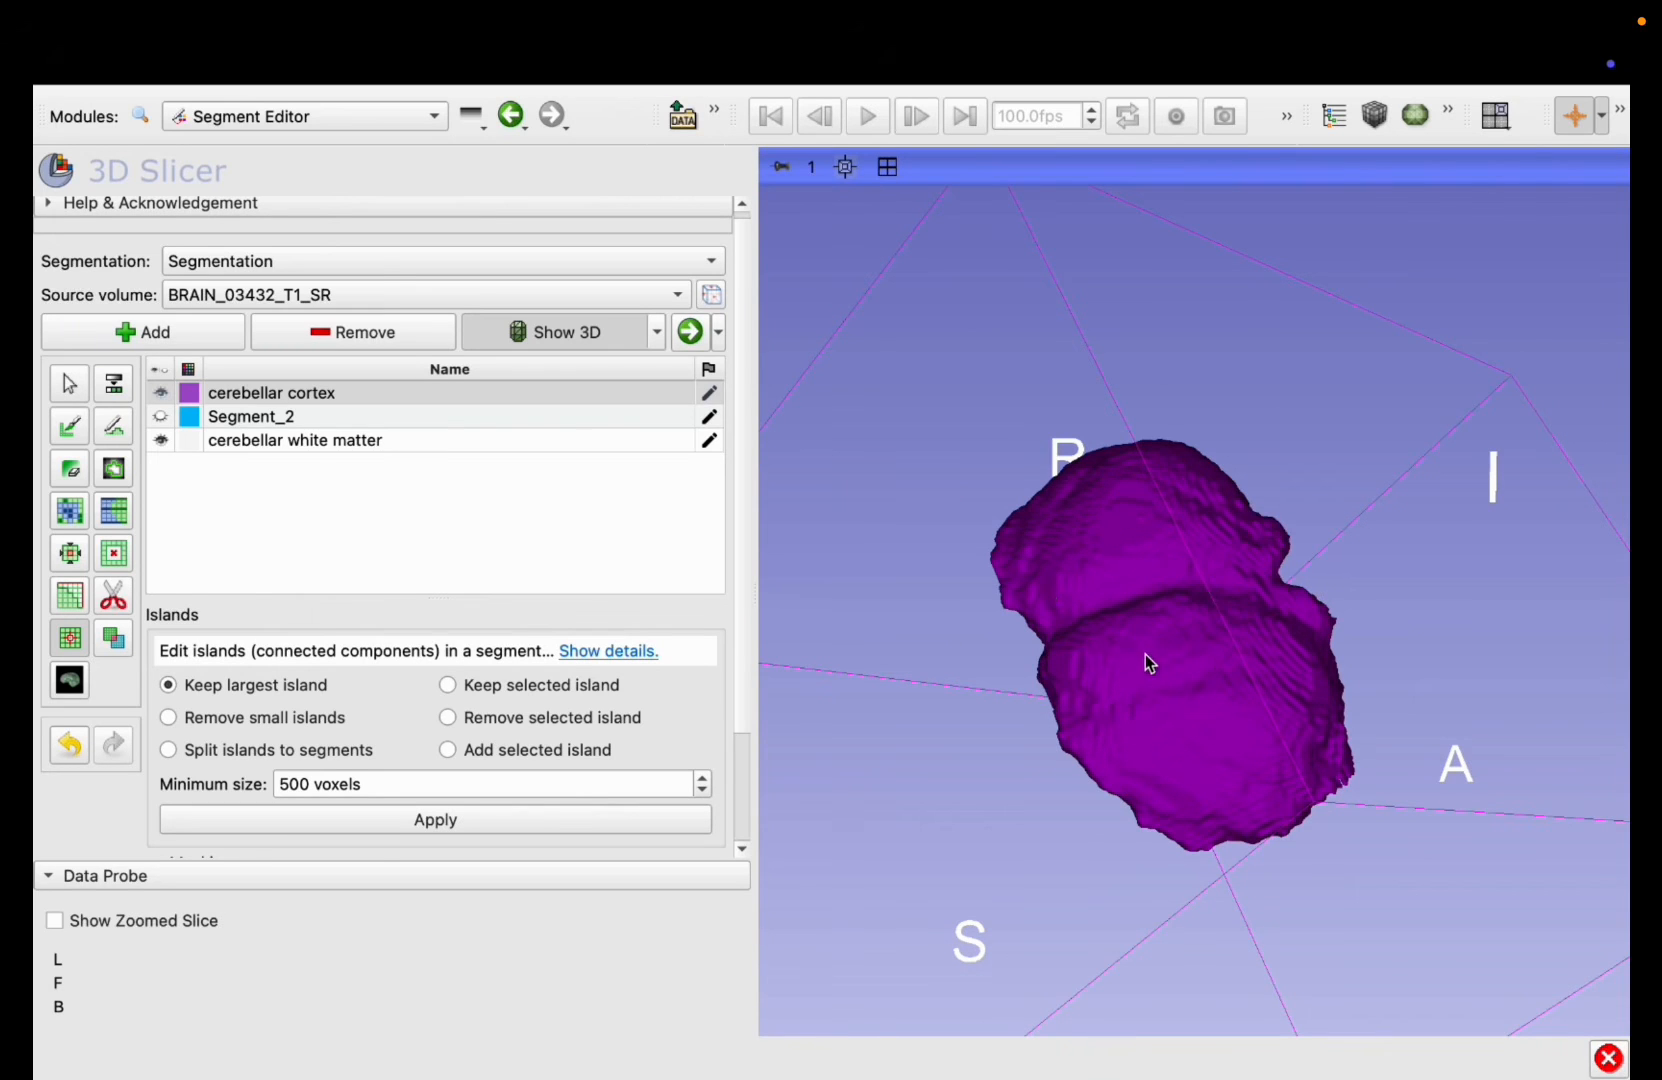
scroll(1146, 660, "down", 5)
left_click_drag(1137, 663, 1124, 838)
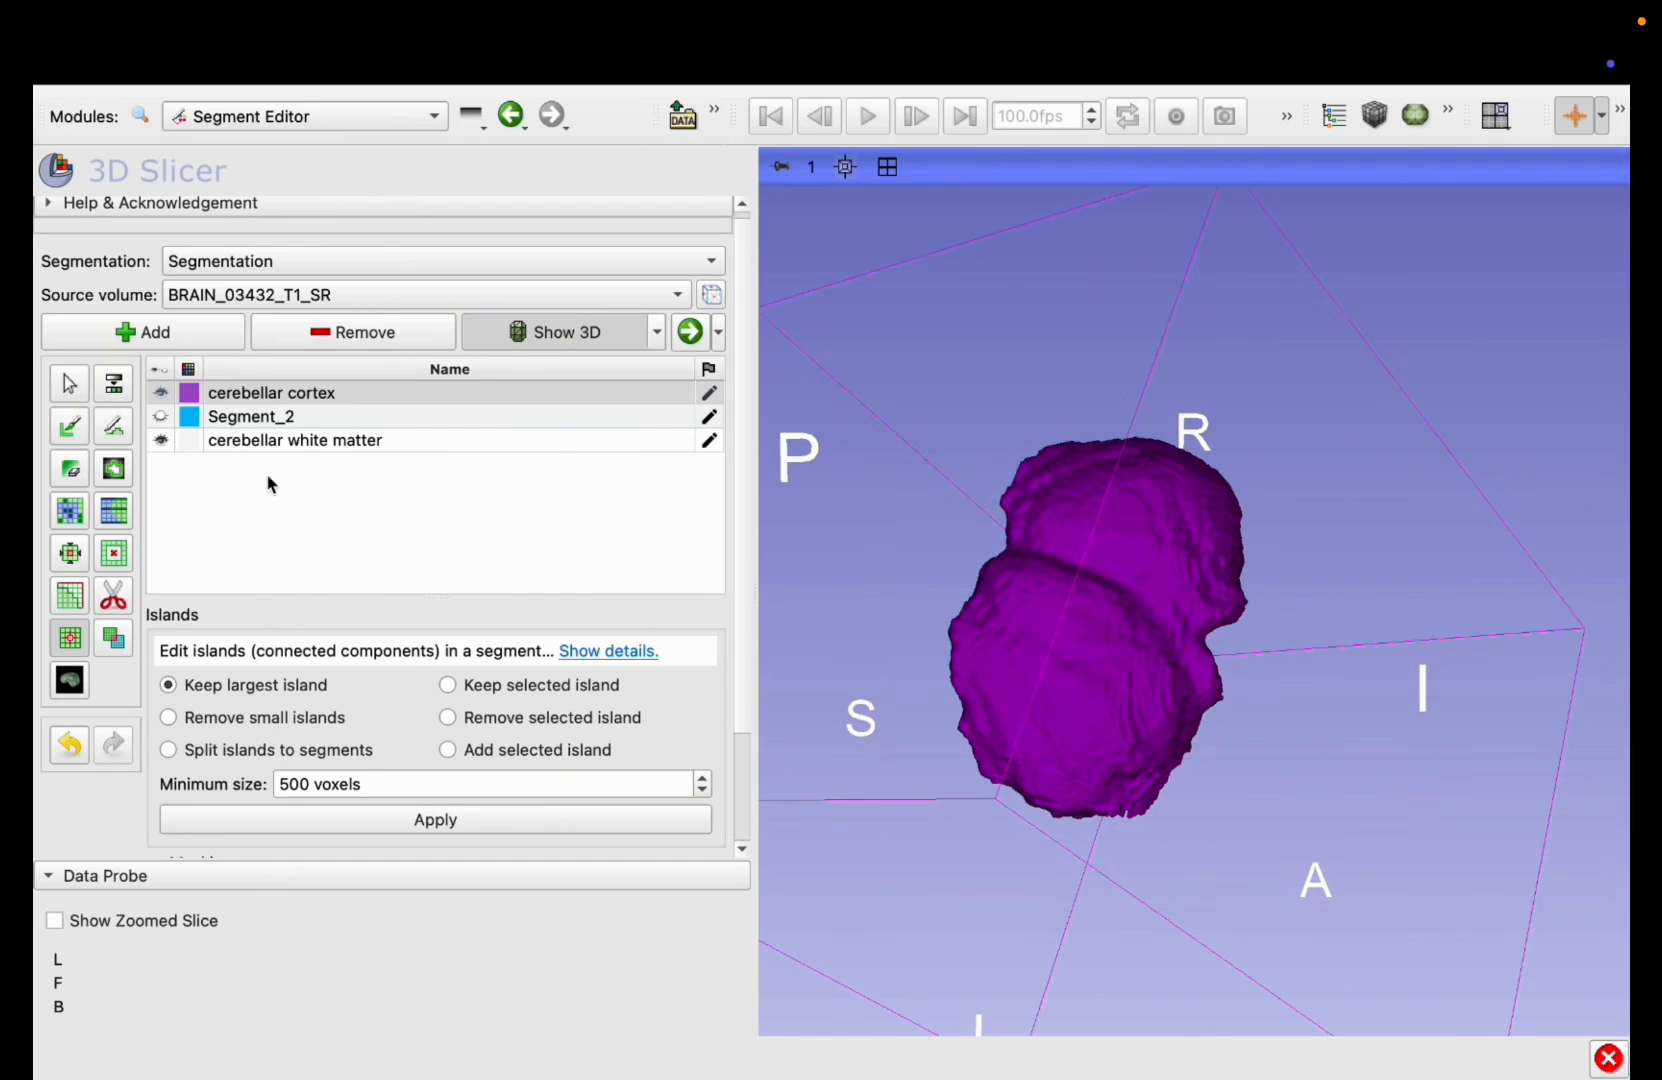
Step: Add a new segment and set its color to bright magenta
left_click(265, 395)
left_click(195, 330)
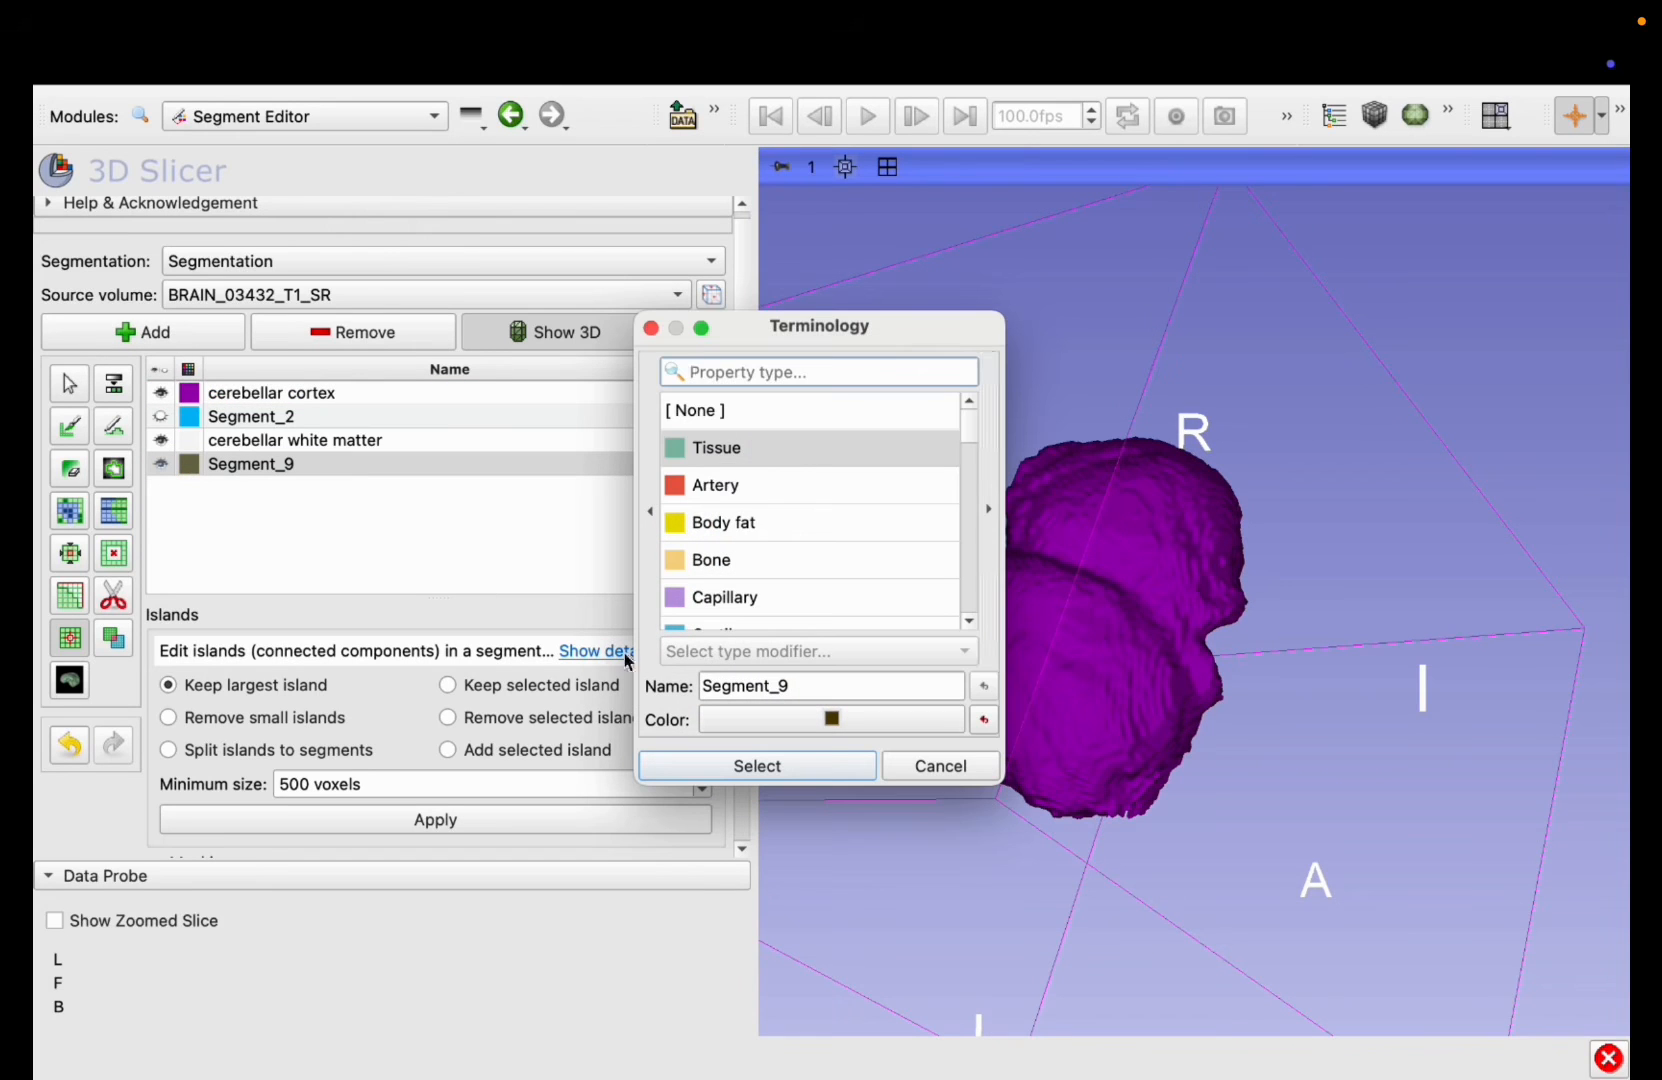
left_click(775, 724)
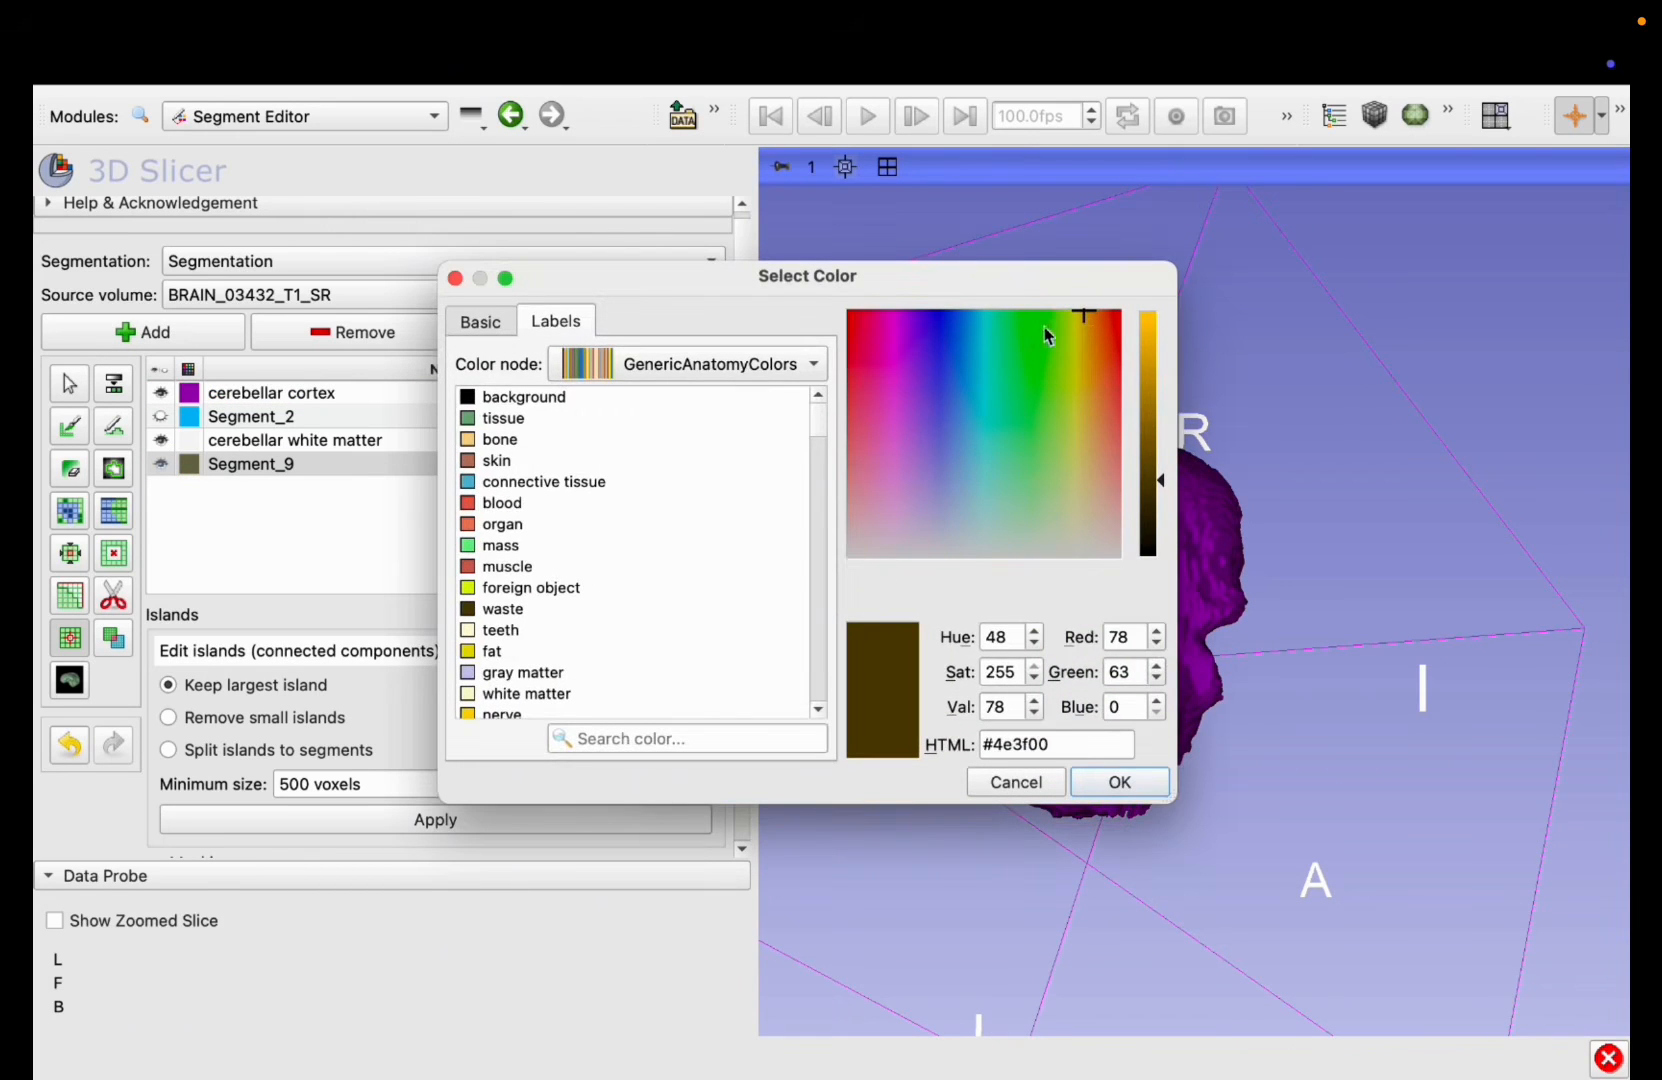
left_click_drag(940, 467, 893, 358)
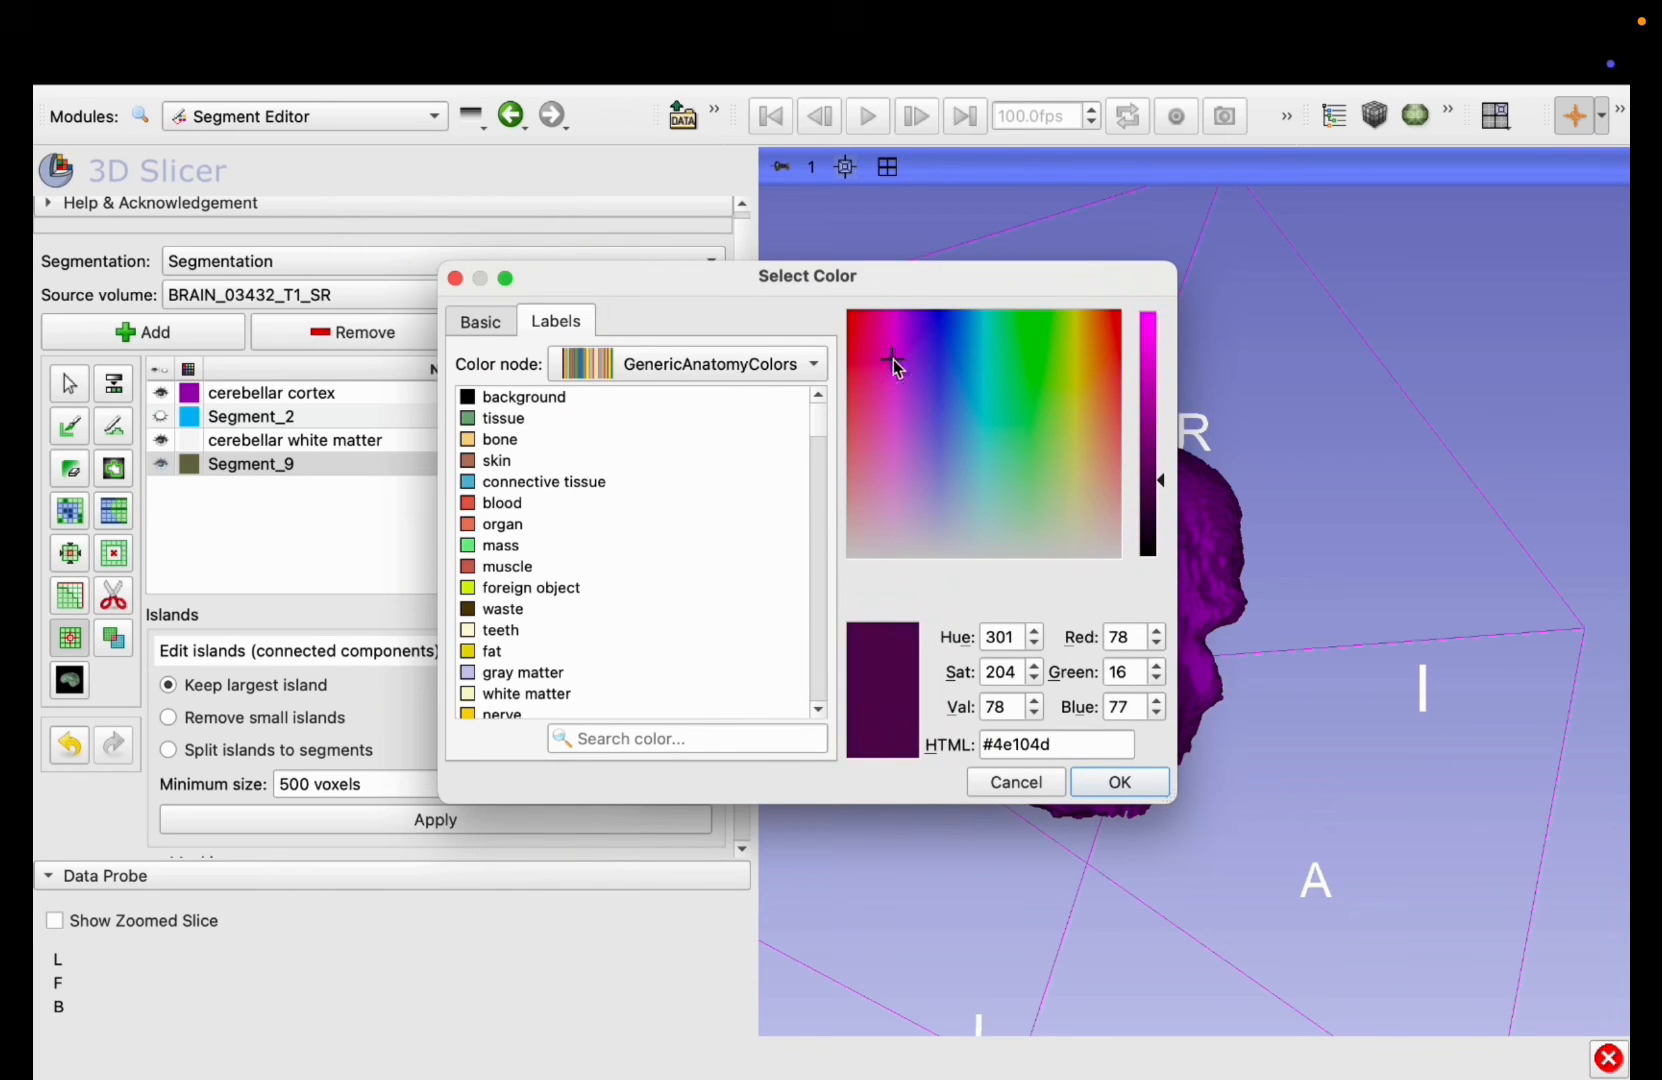
left_click_drag(1167, 490, 1160, 313)
left_click(1120, 782)
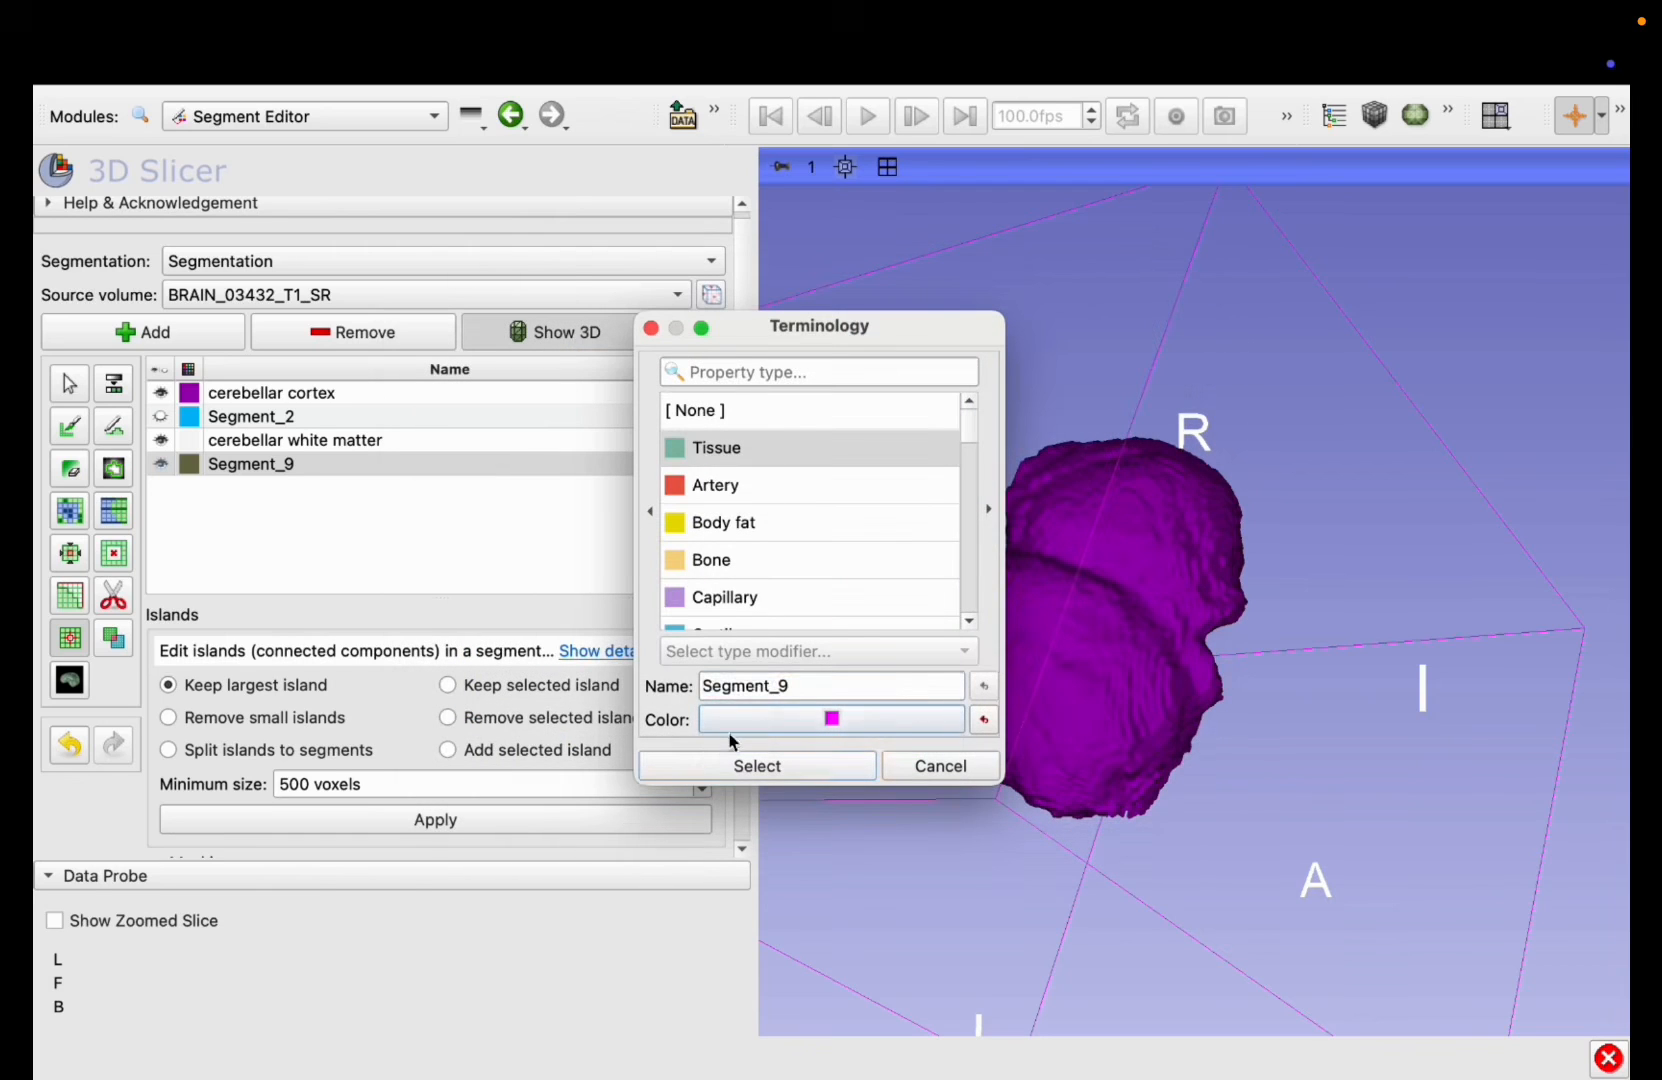
Step: Name the new segment left cerebellar cortex and accept its terminology settings
double_click(760, 688)
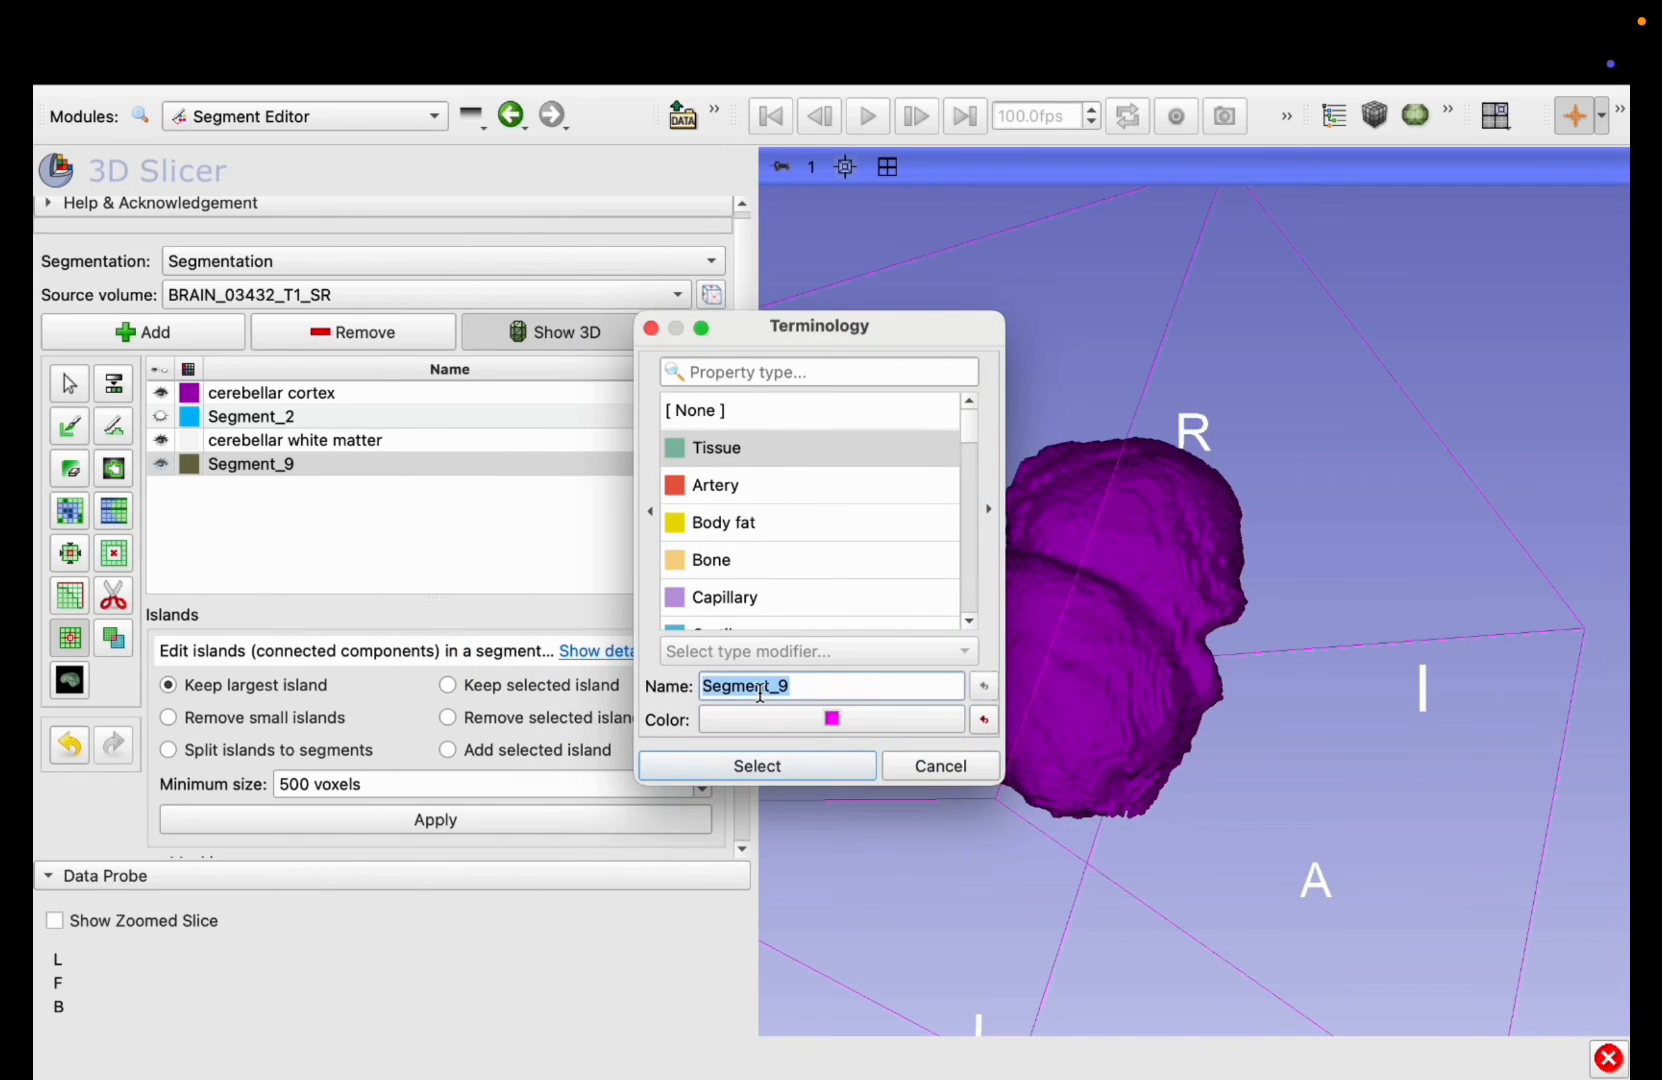
type("left cerebellar corte")
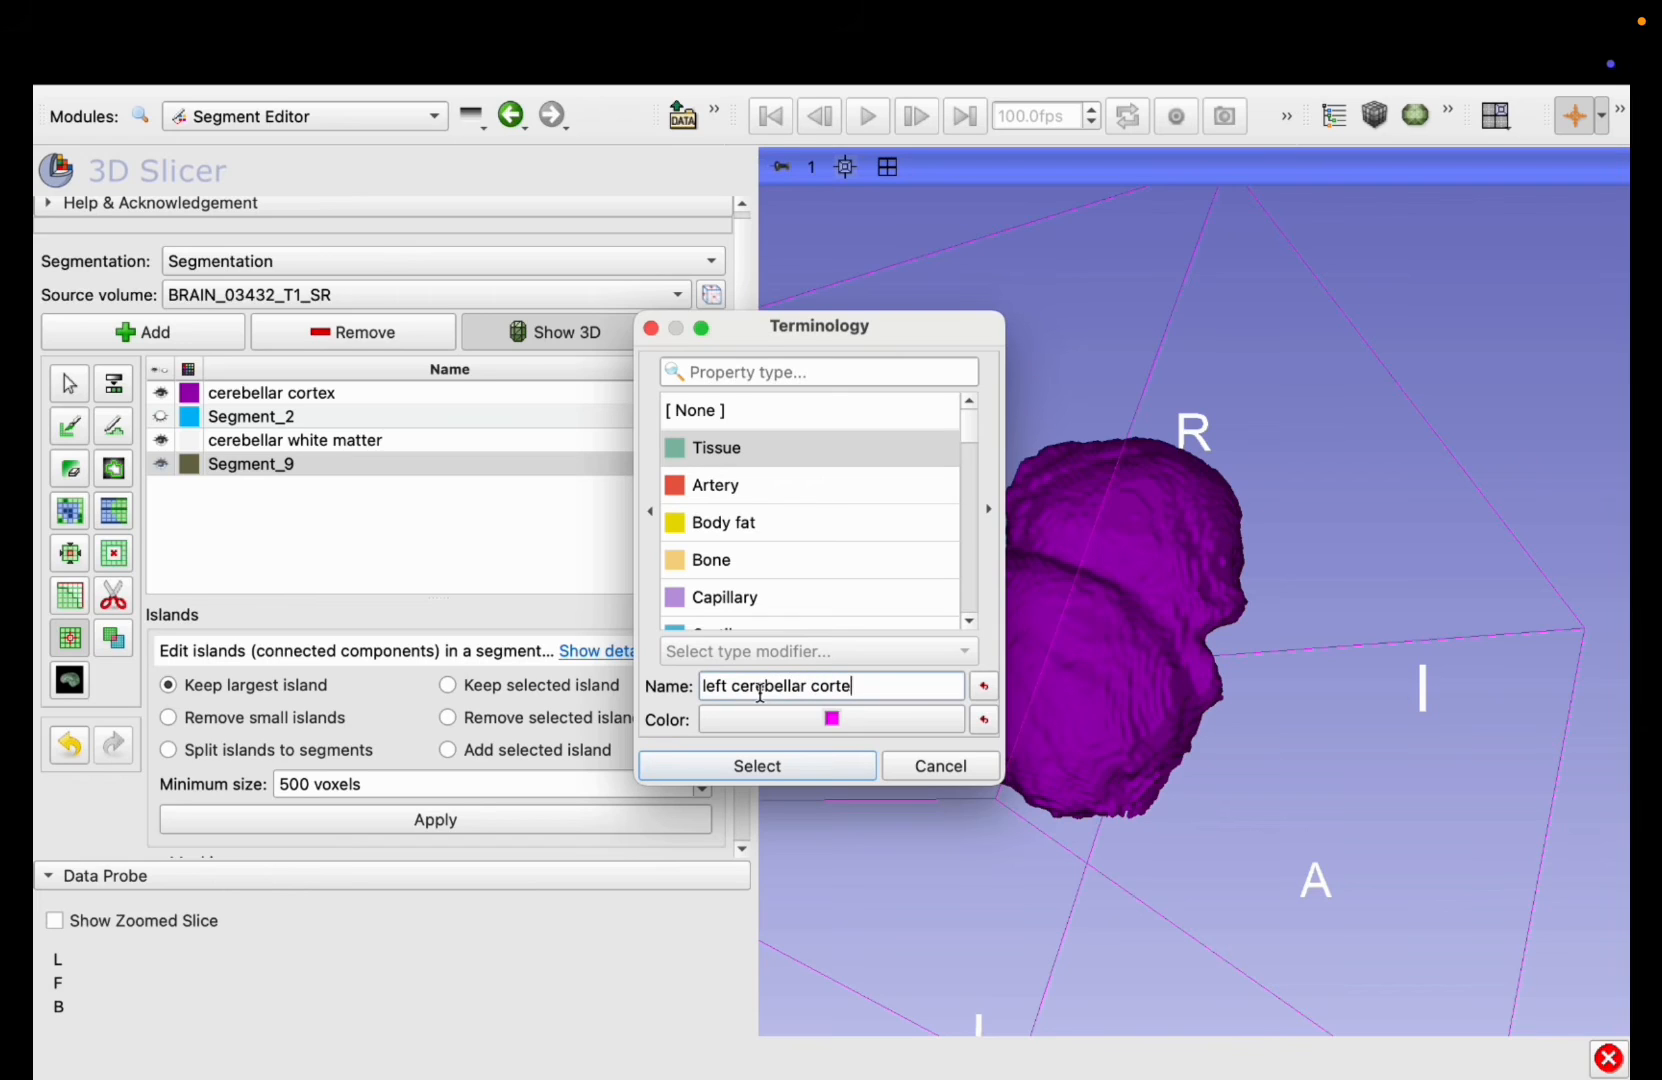
type("x")
left_click(758, 766)
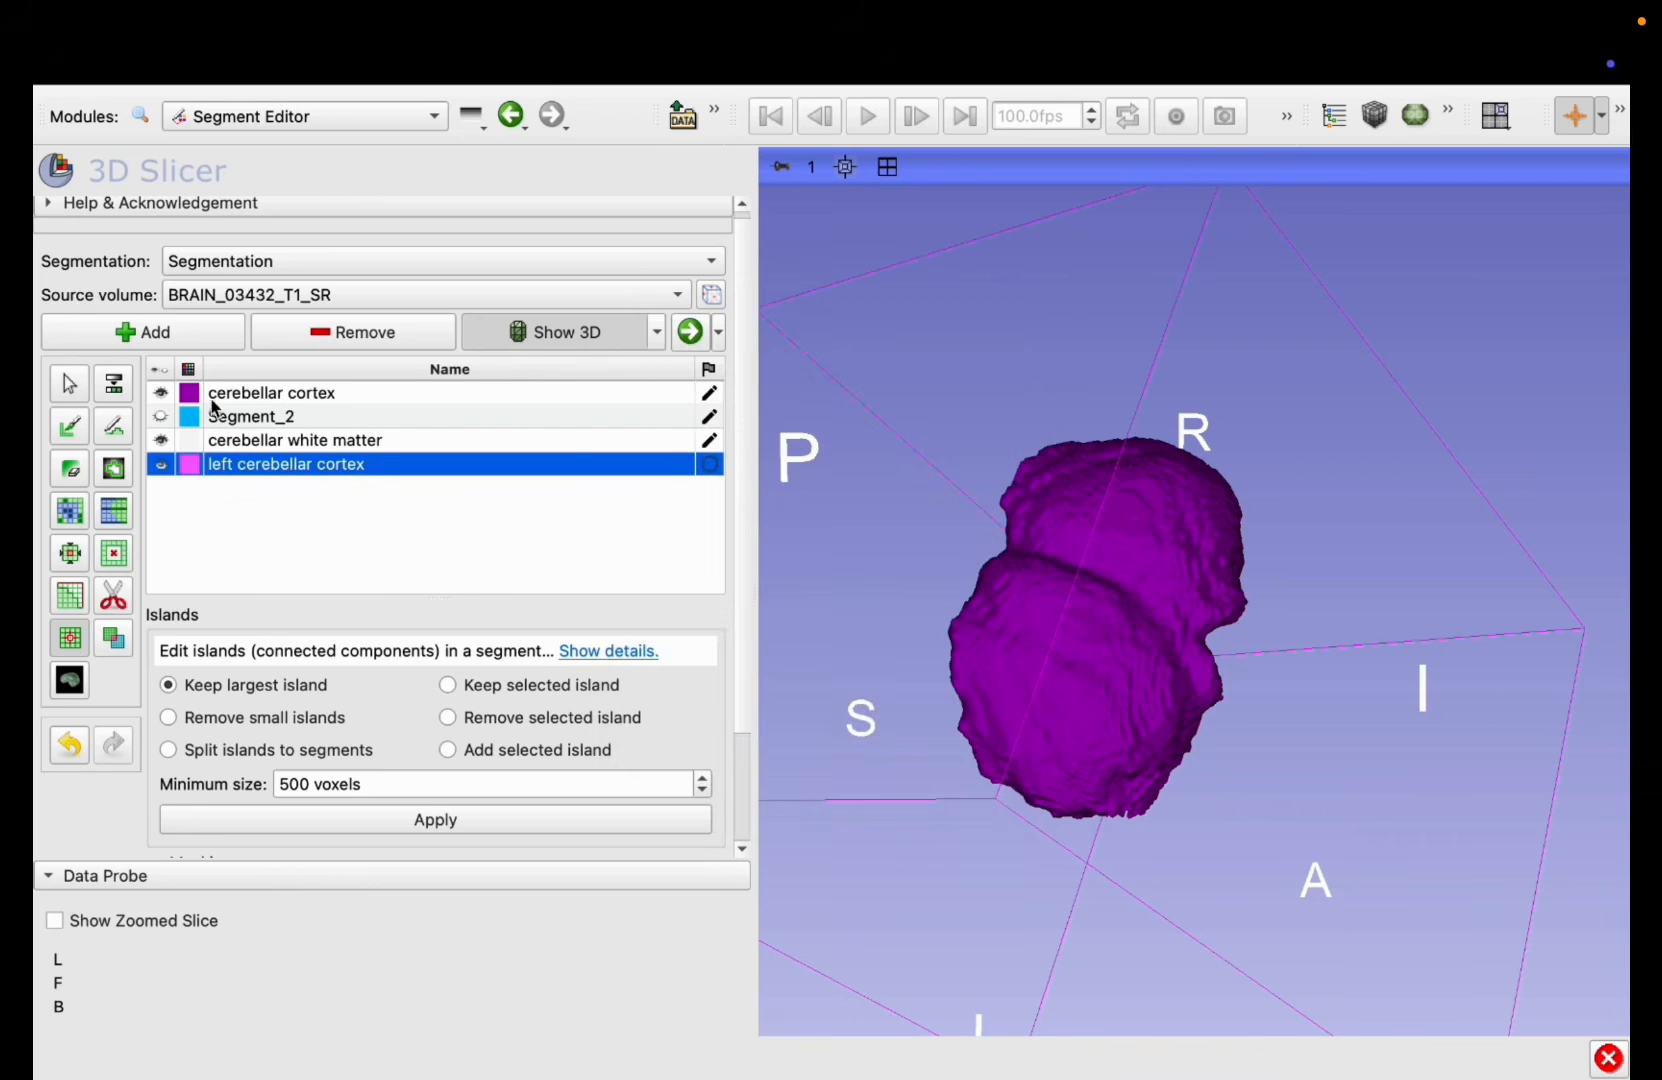
Step: Set up free-form Scissors on the cerebellar cortex segment, restricting the editable area to inside left cerebellar cortex
left_click(331, 395)
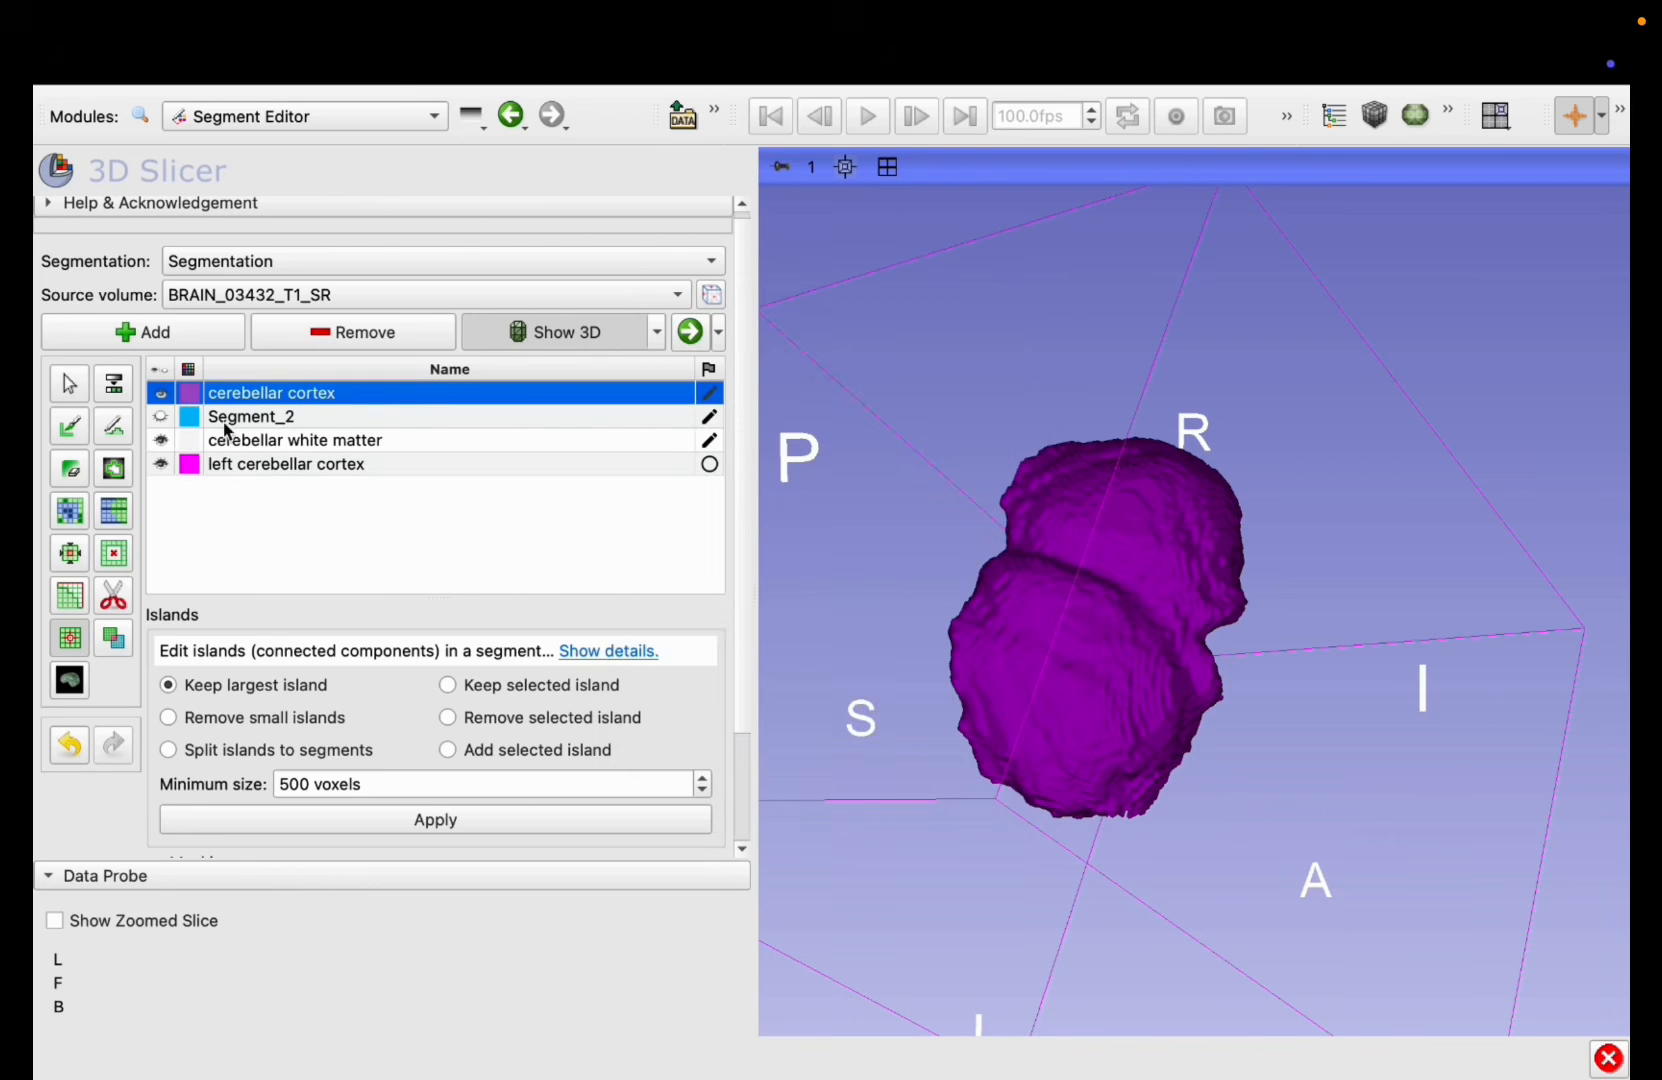
left_click(114, 597)
scroll(245, 707, "down", 5)
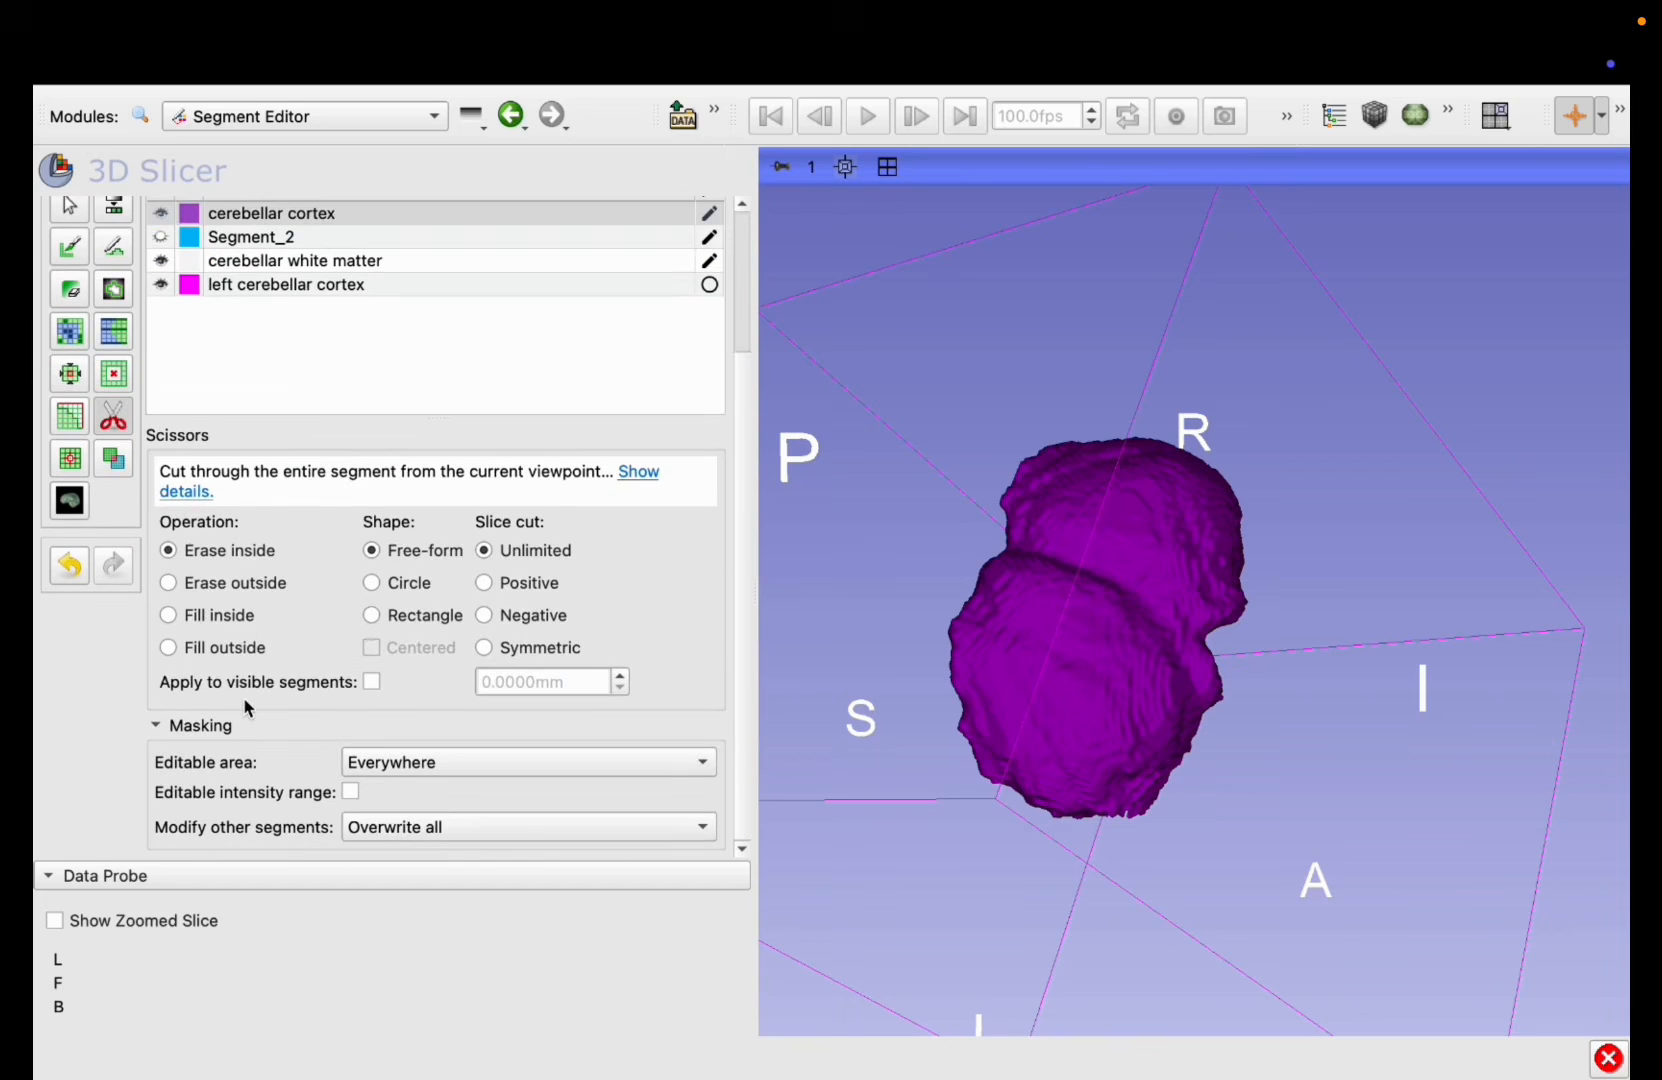
left_click(375, 776)
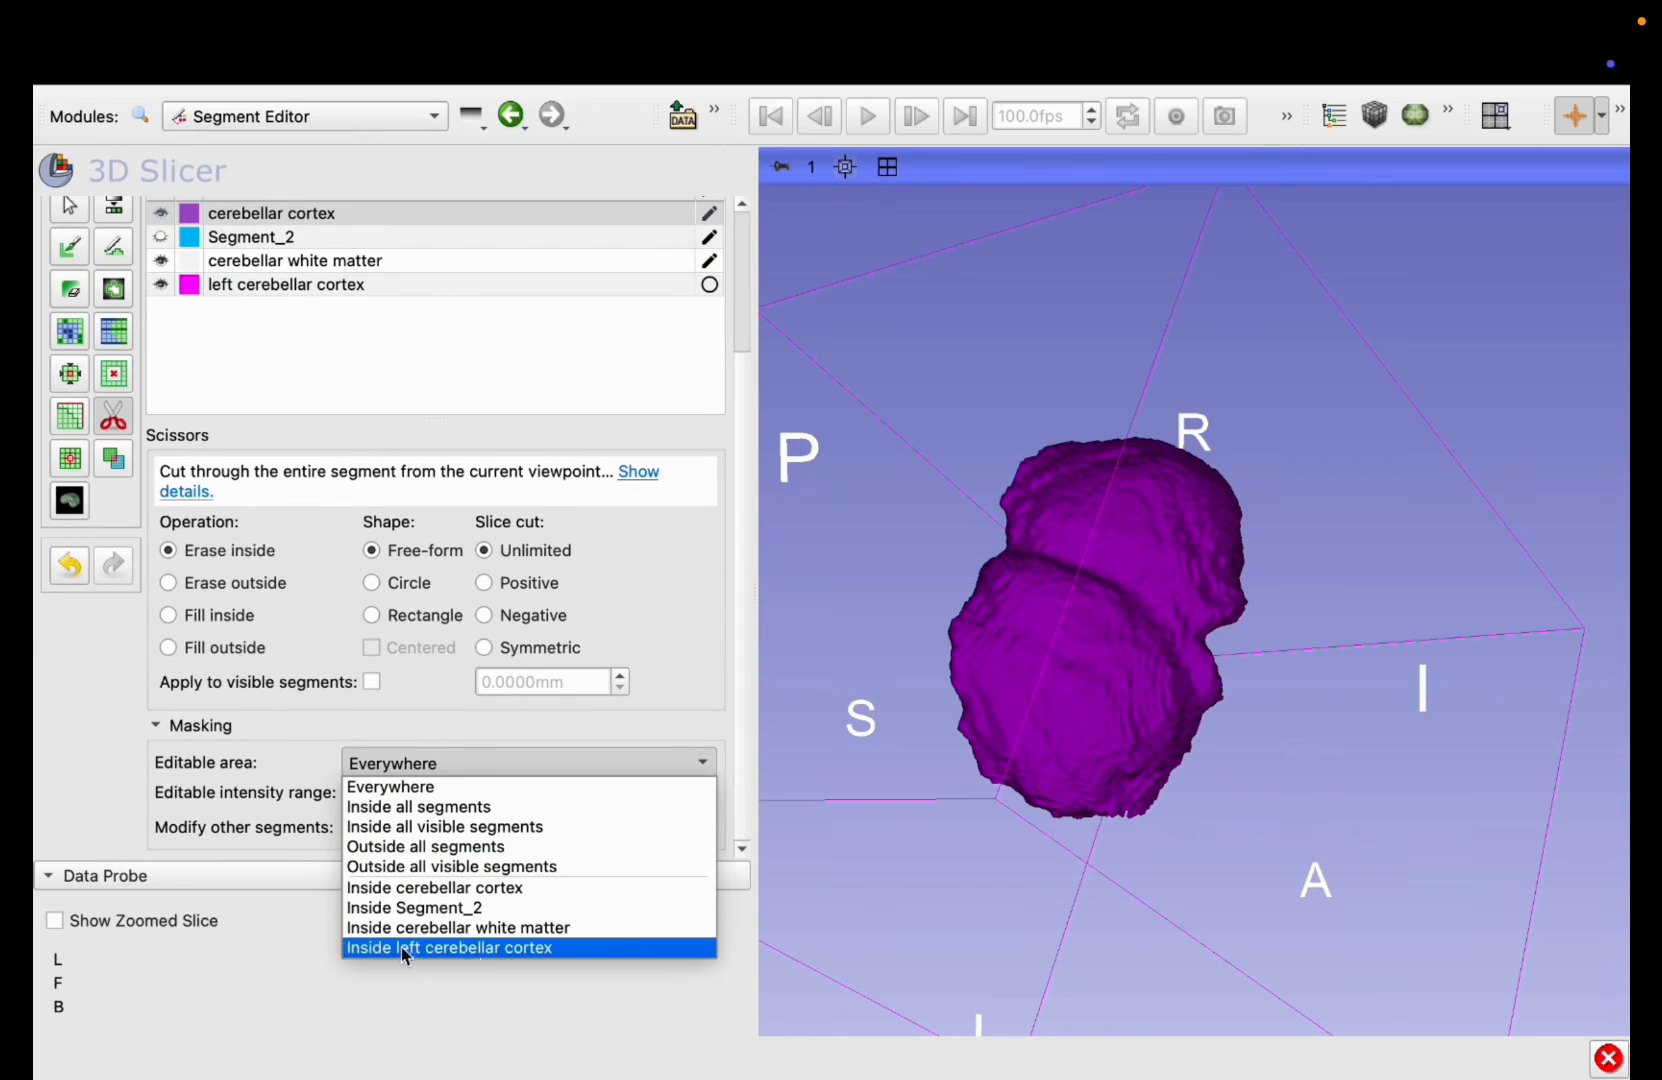
left_click(483, 948)
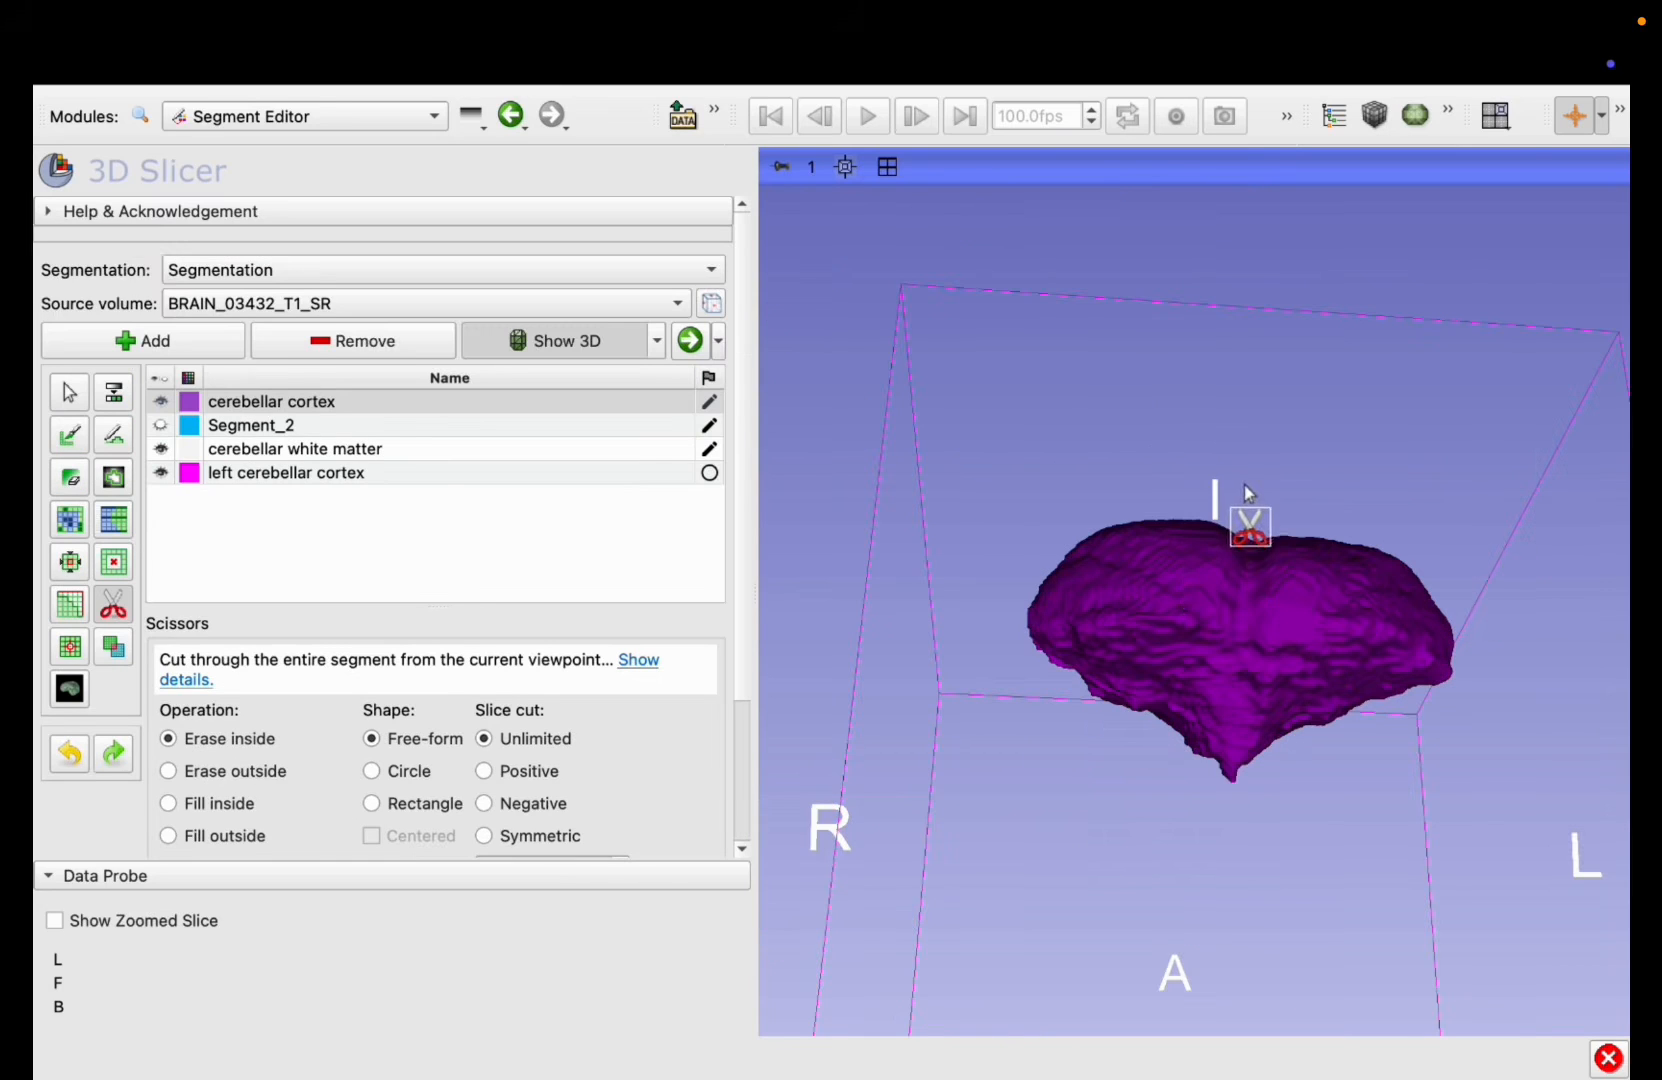
Step: Cut the left half of the cerebellar cortex into the left cerebellar cortex segment and check the split in 3D
mouse_move(1245, 488)
left_mouse_down()
mouse_move(1236, 800)
mouse_move(1543, 775)
mouse_move(1410, 416)
mouse_move(1185, 485)
left_mouse_up()
left_click(69, 391)
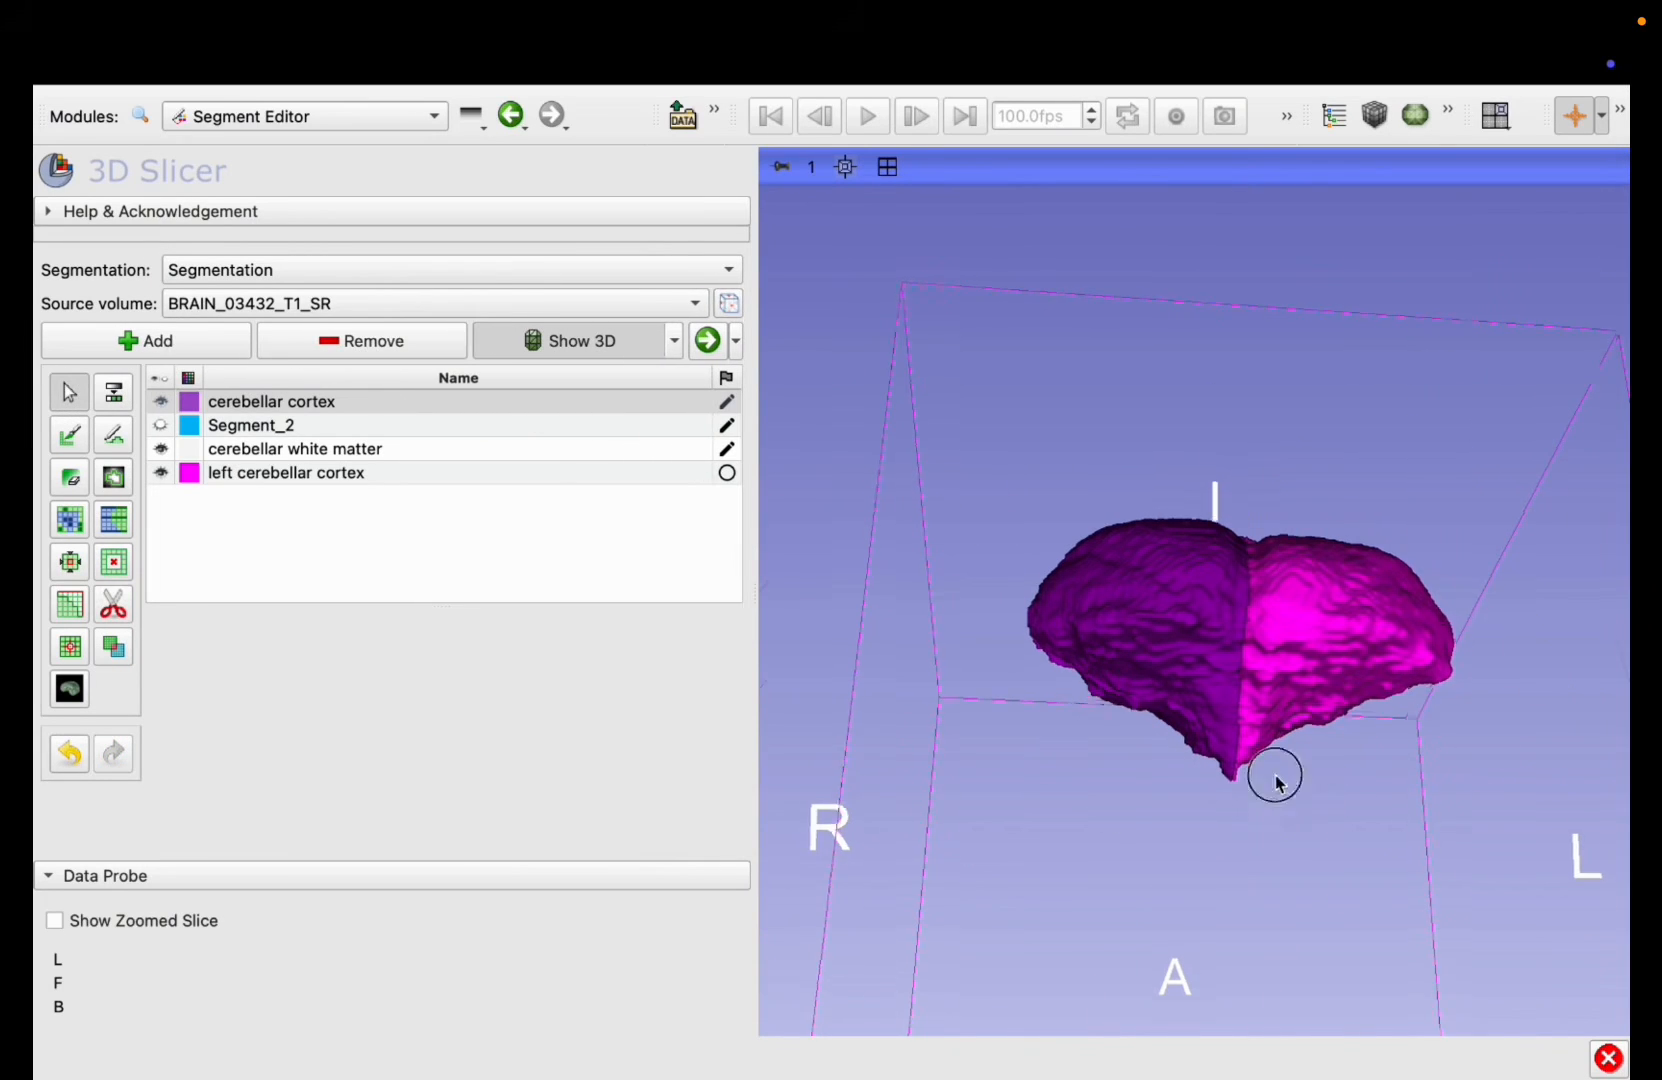
left_click_drag(1276, 775, 1127, 336)
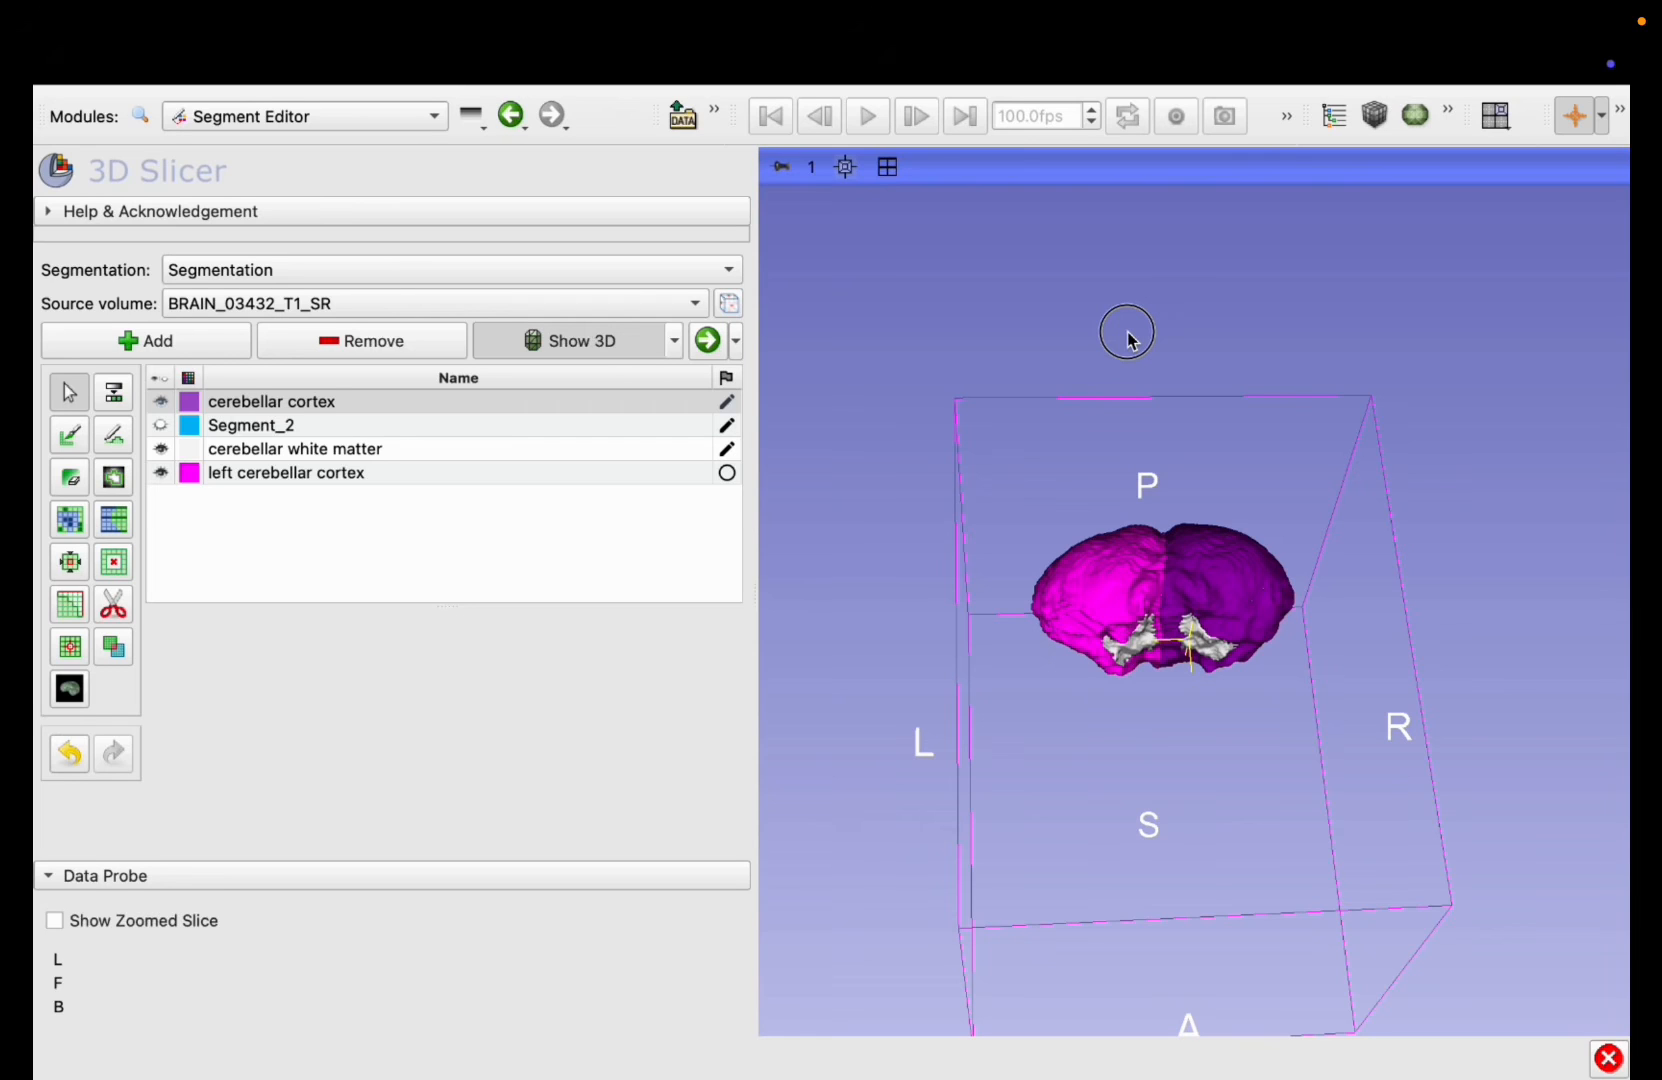
left_click_drag(1127, 338, 906, 597)
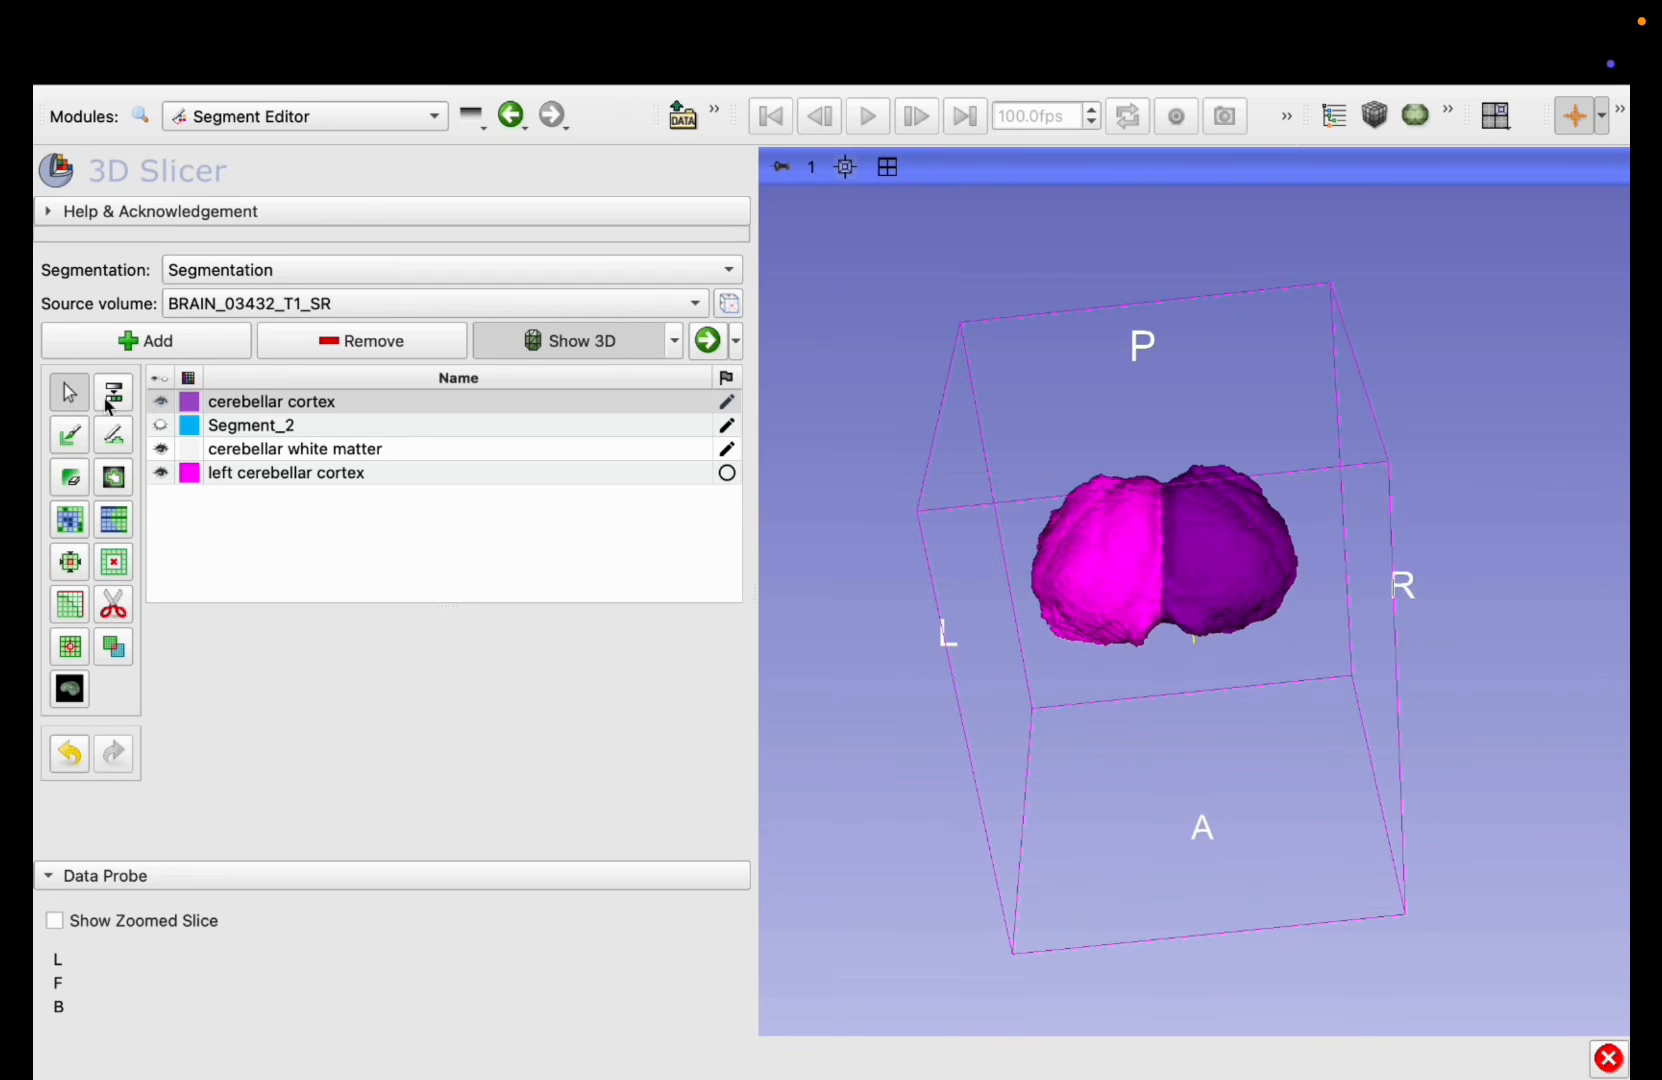
Step: Rename the cerebellar cortex segment as right cerebellar cortex
double_click(217, 402)
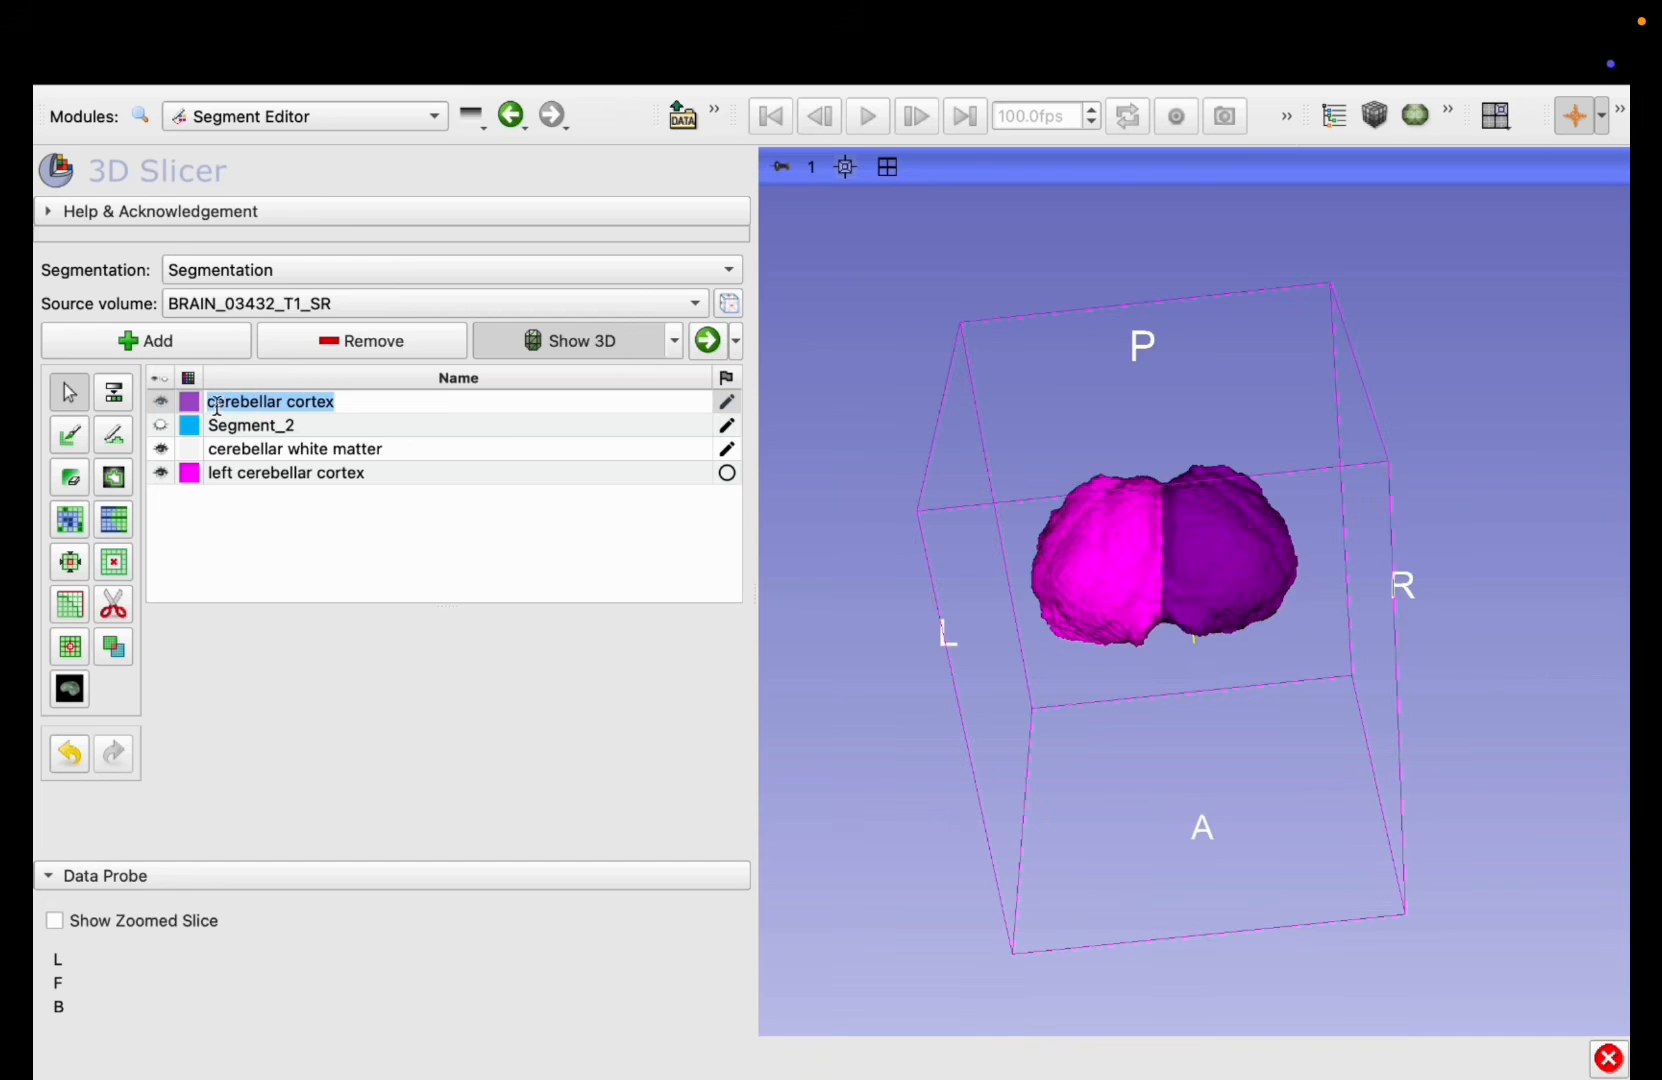
left_click(213, 403)
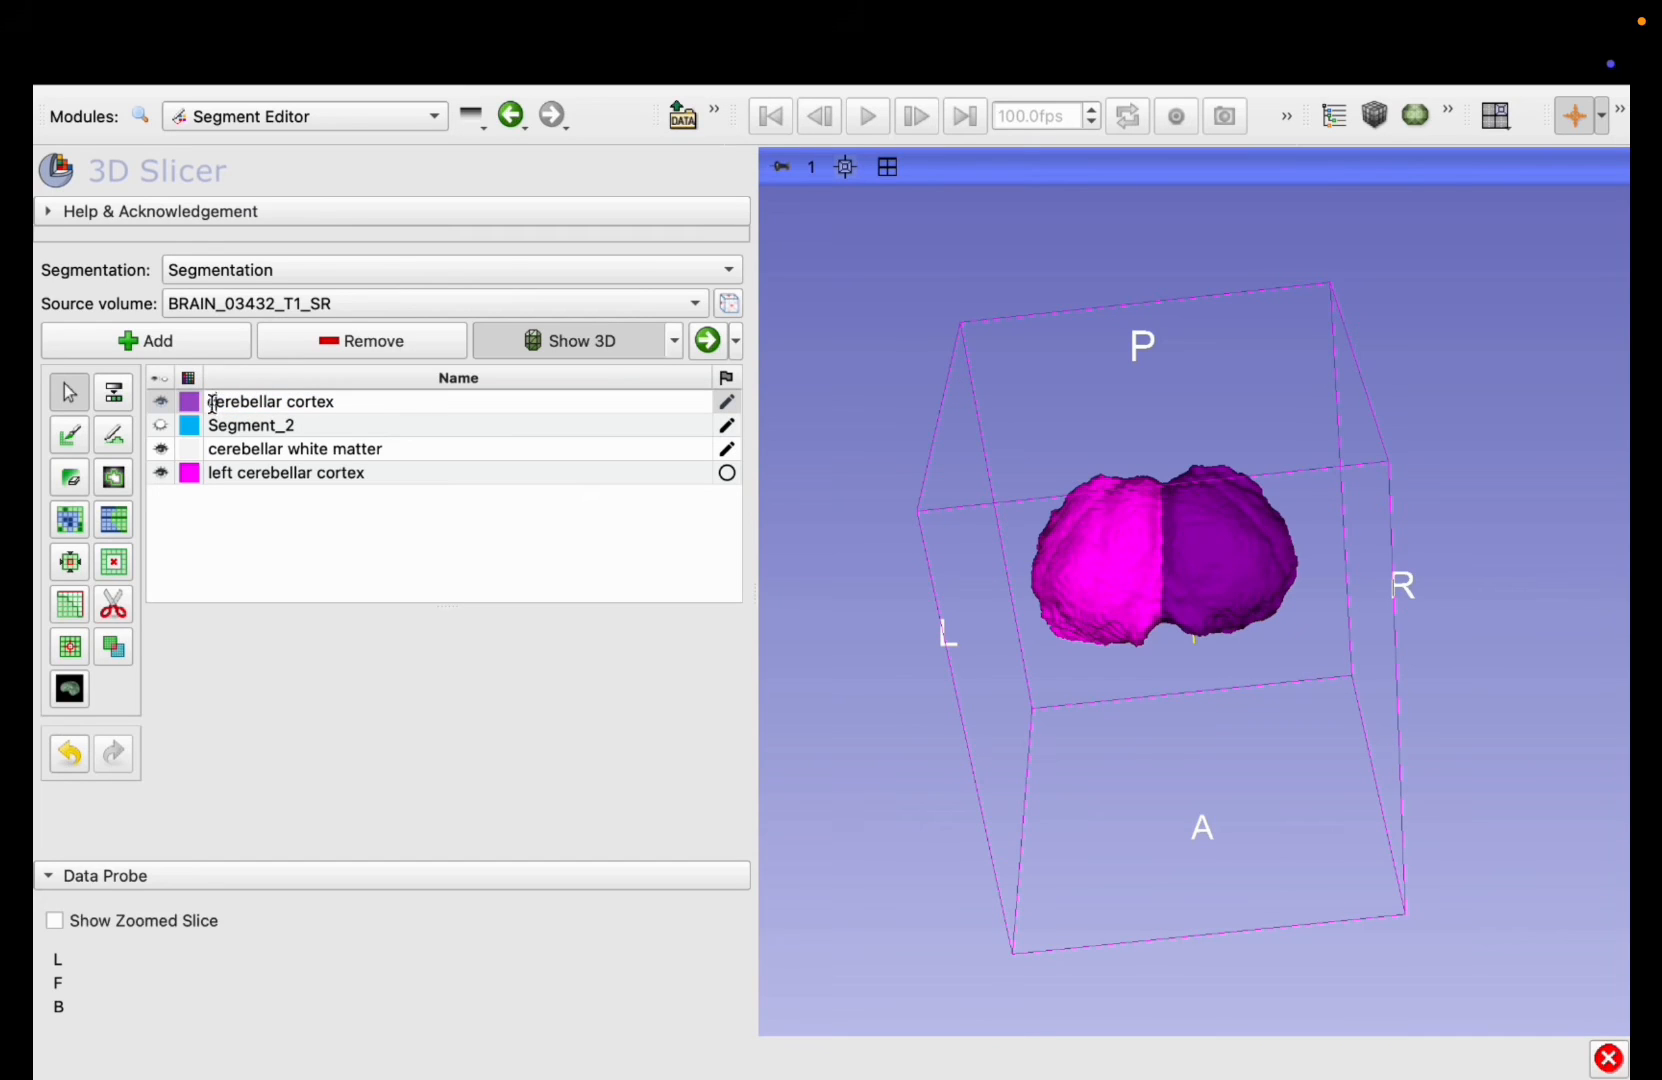
type("right")
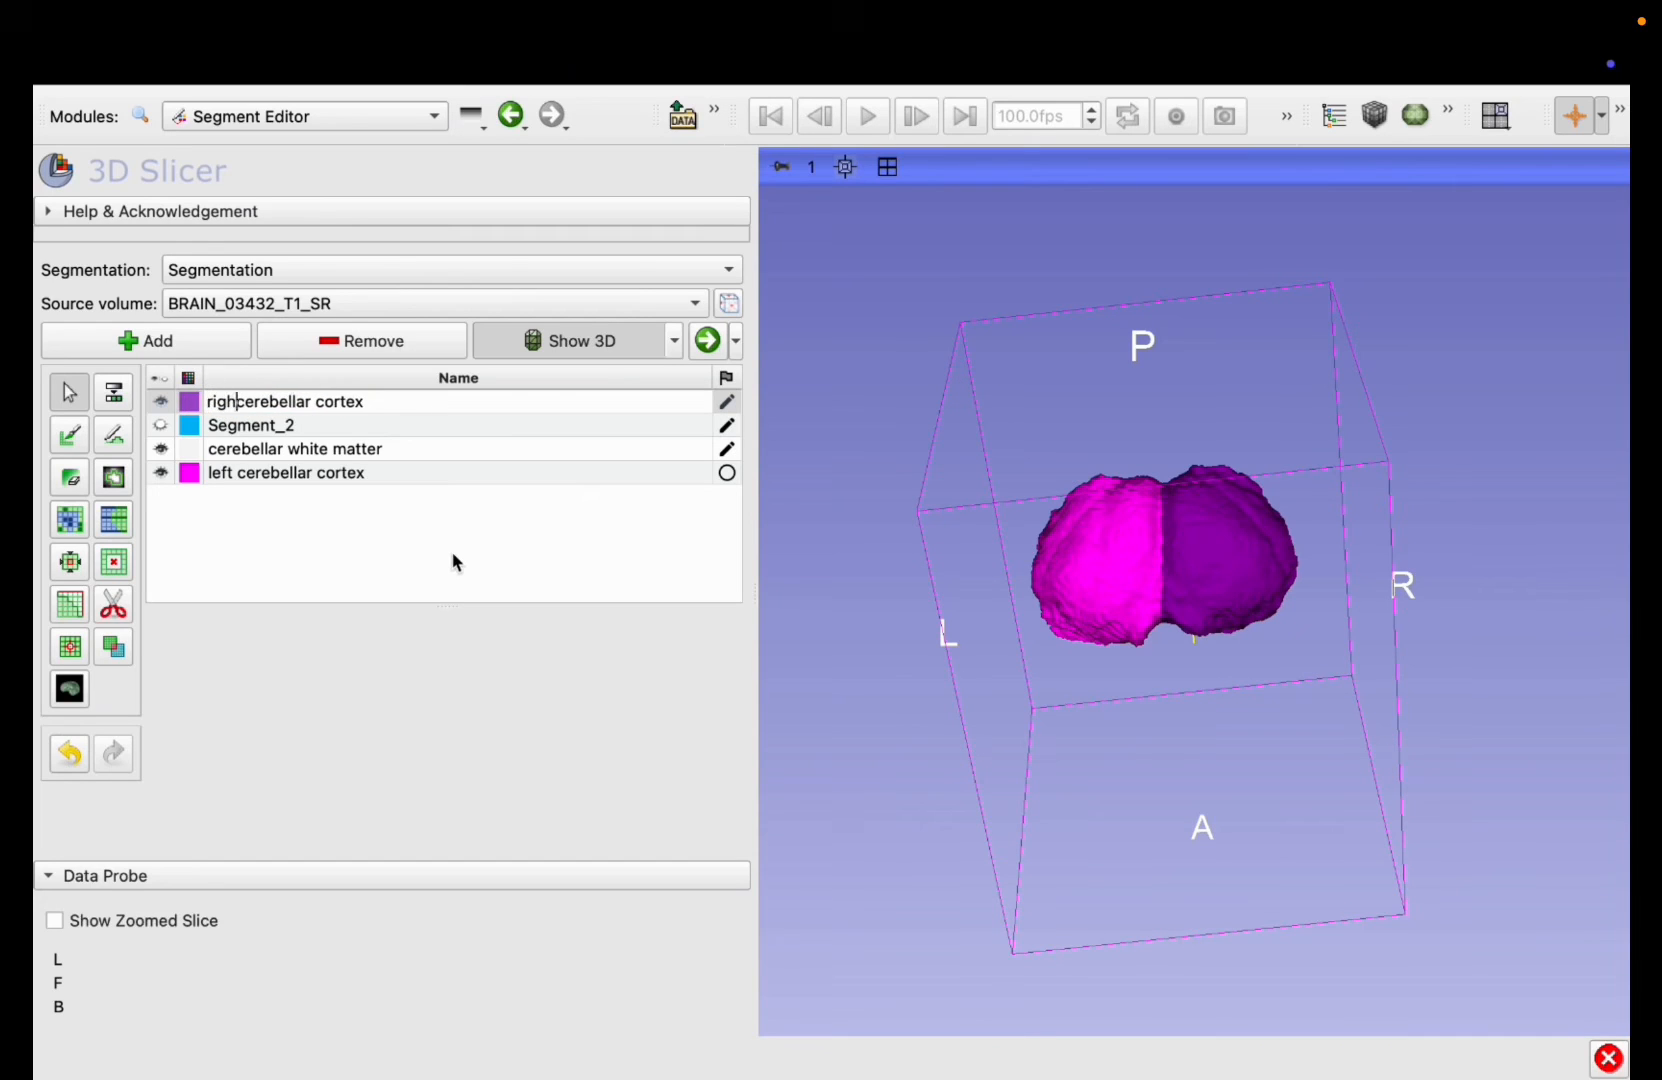
key("Return")
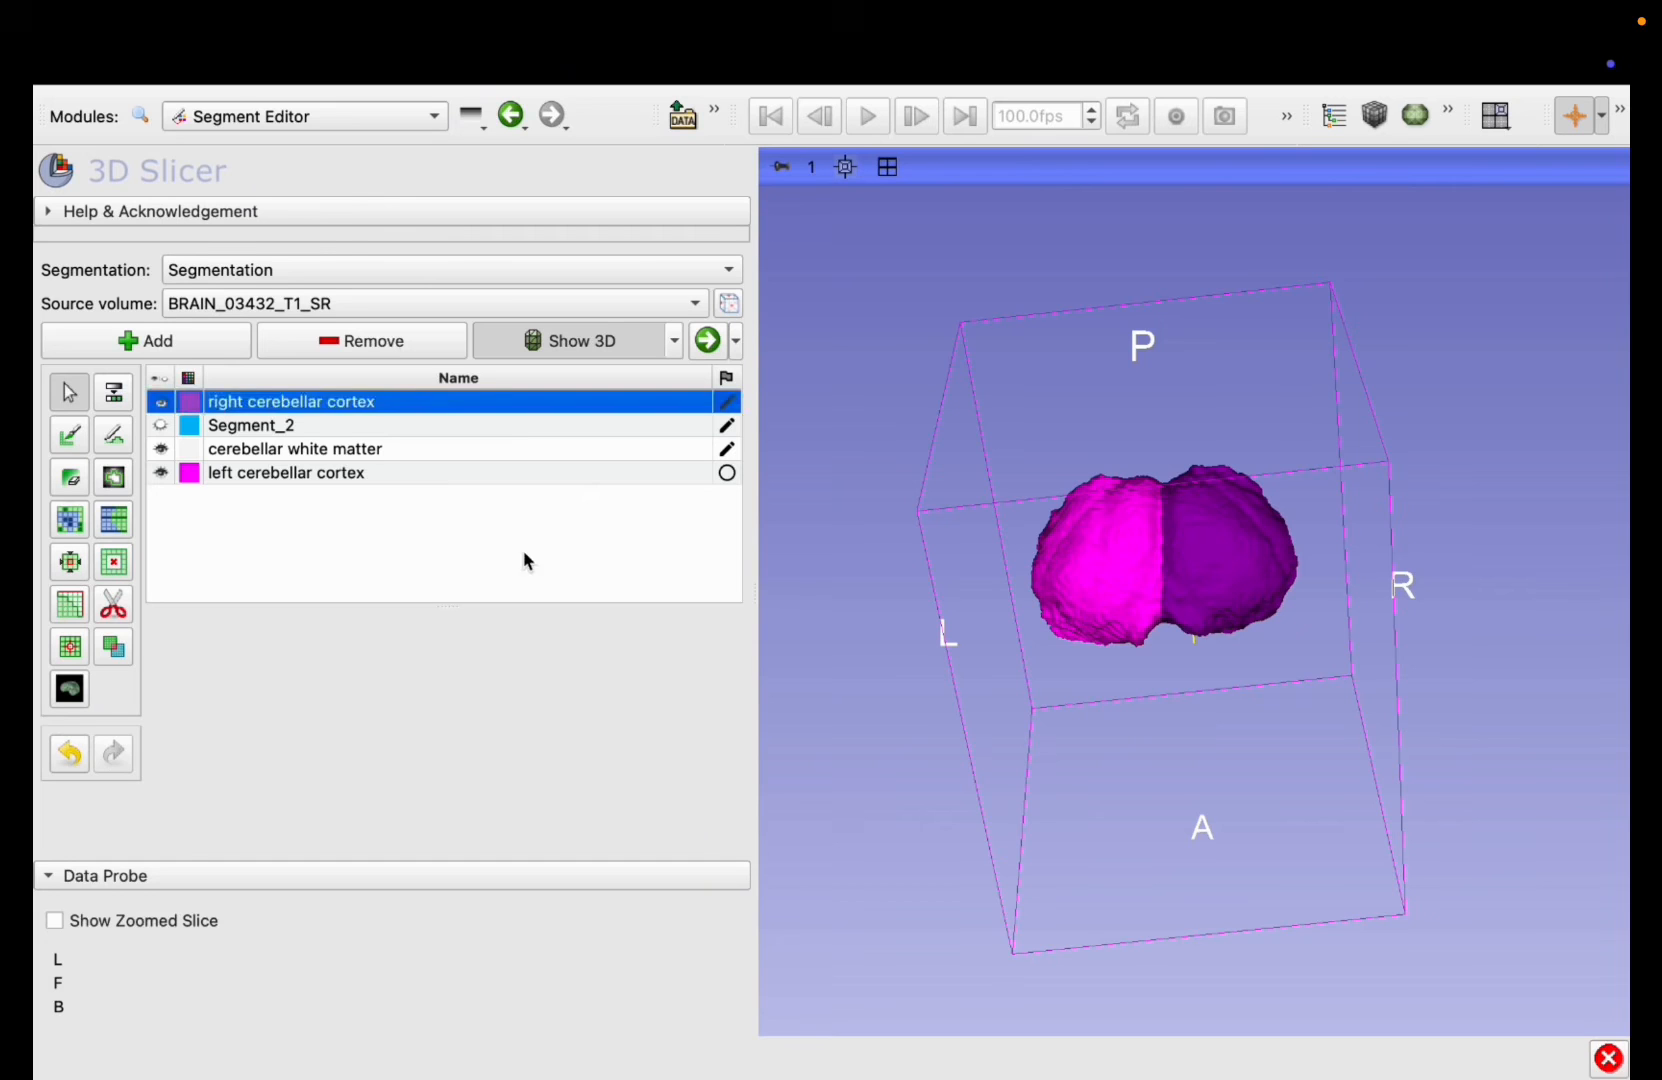
Step: Hide both cerebellar cortex segments and orient the remaining white matter model in an enlarged 3D view
left_click_drag(1515, 698, 1124, 603)
left_click_drag(1157, 624, 1180, 420)
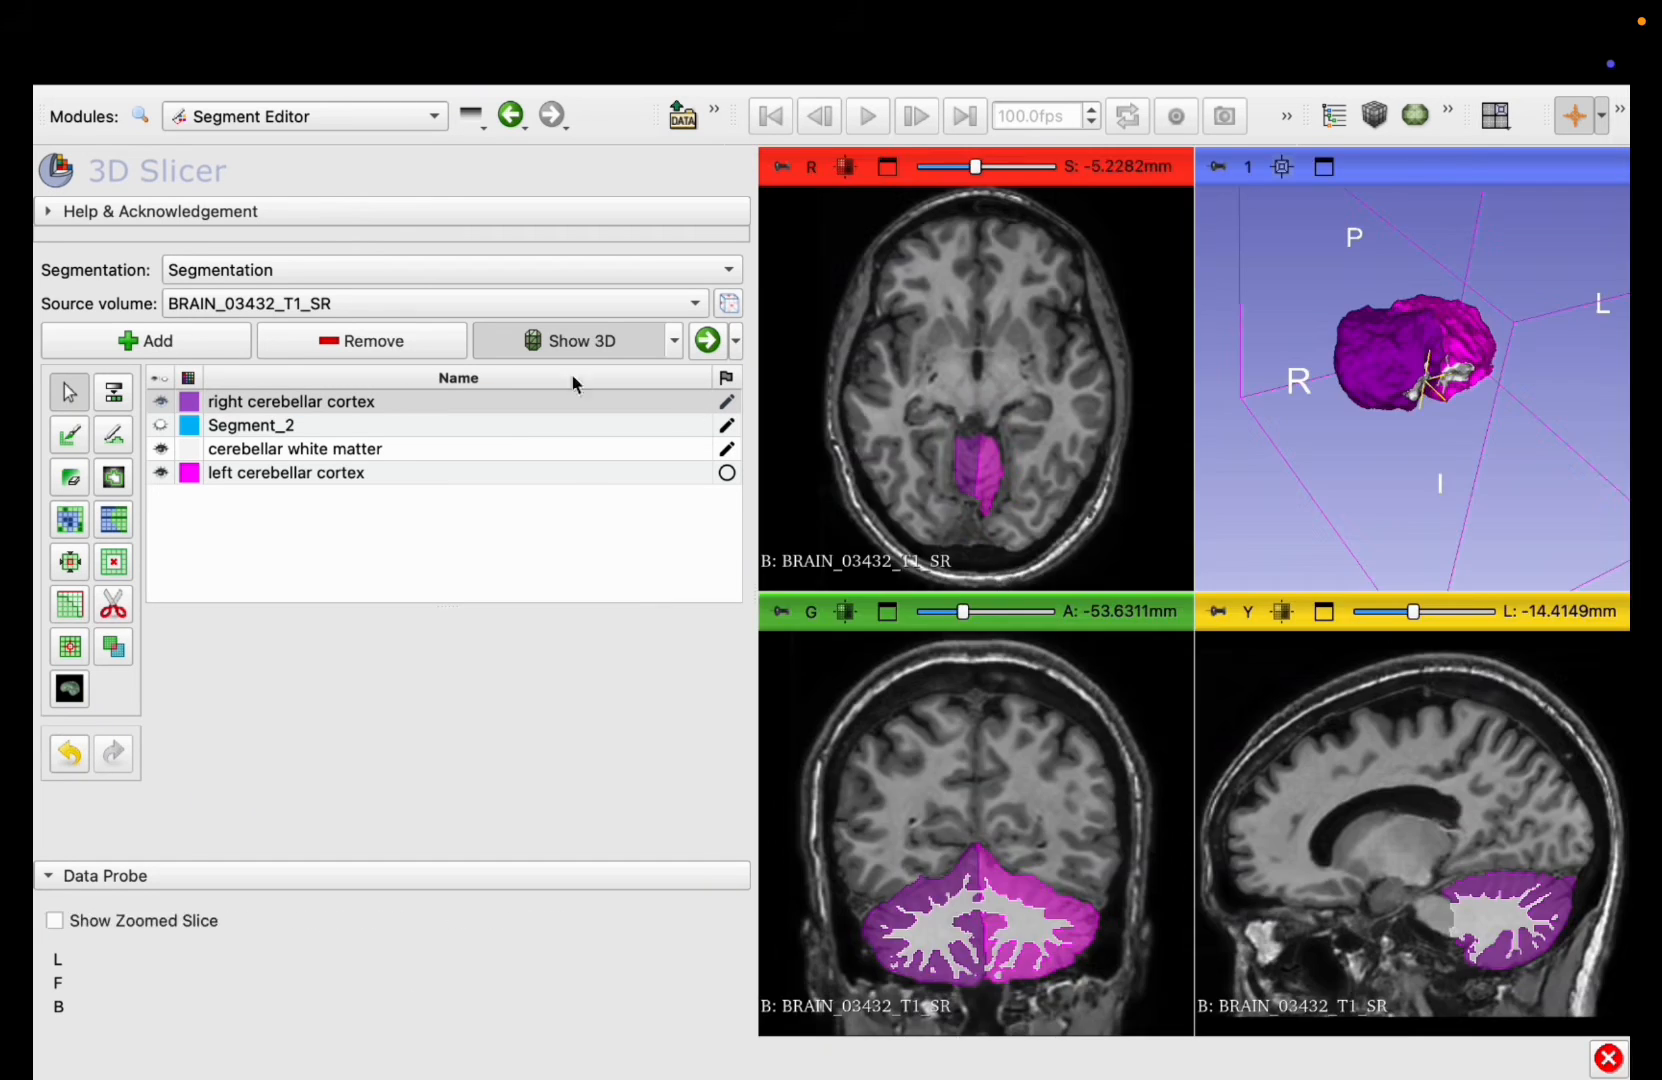
left_click(160, 401)
left_click(161, 472)
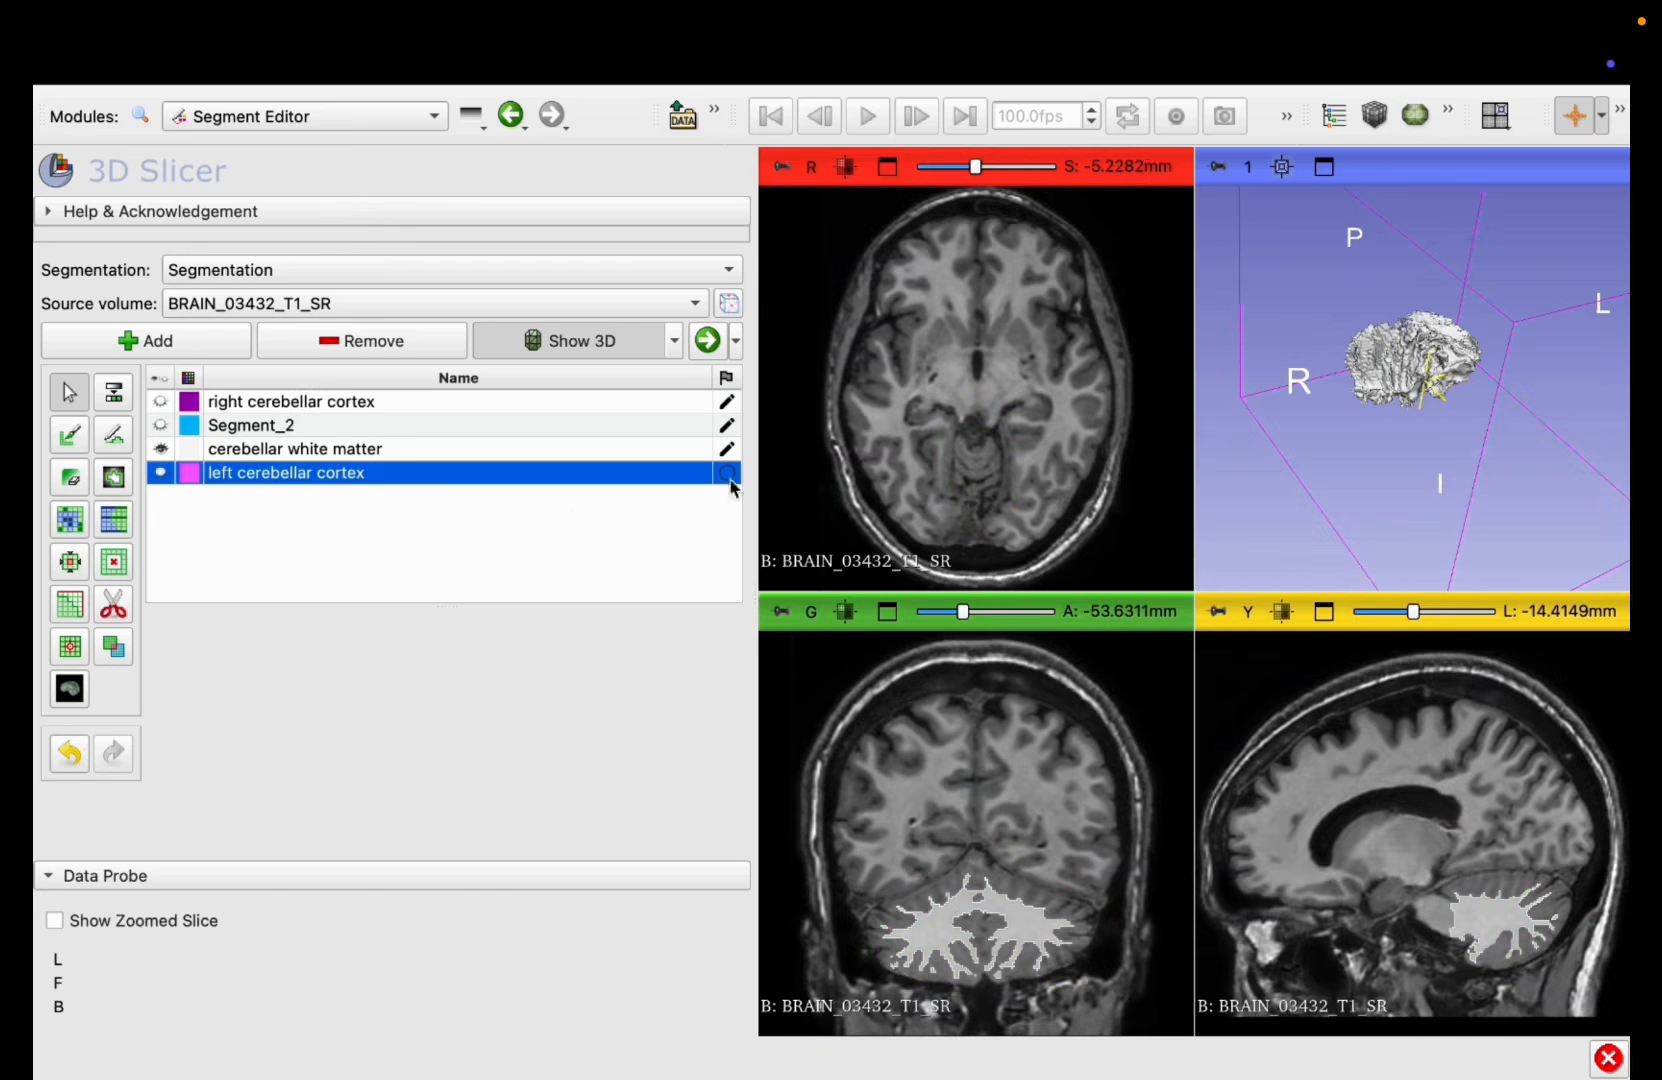
left_click(1324, 166)
left_click_drag(1326, 492, 1213, 860)
right_click_drag(1213, 860, 1118, 500)
left_click_drag(1138, 755, 1114, 717)
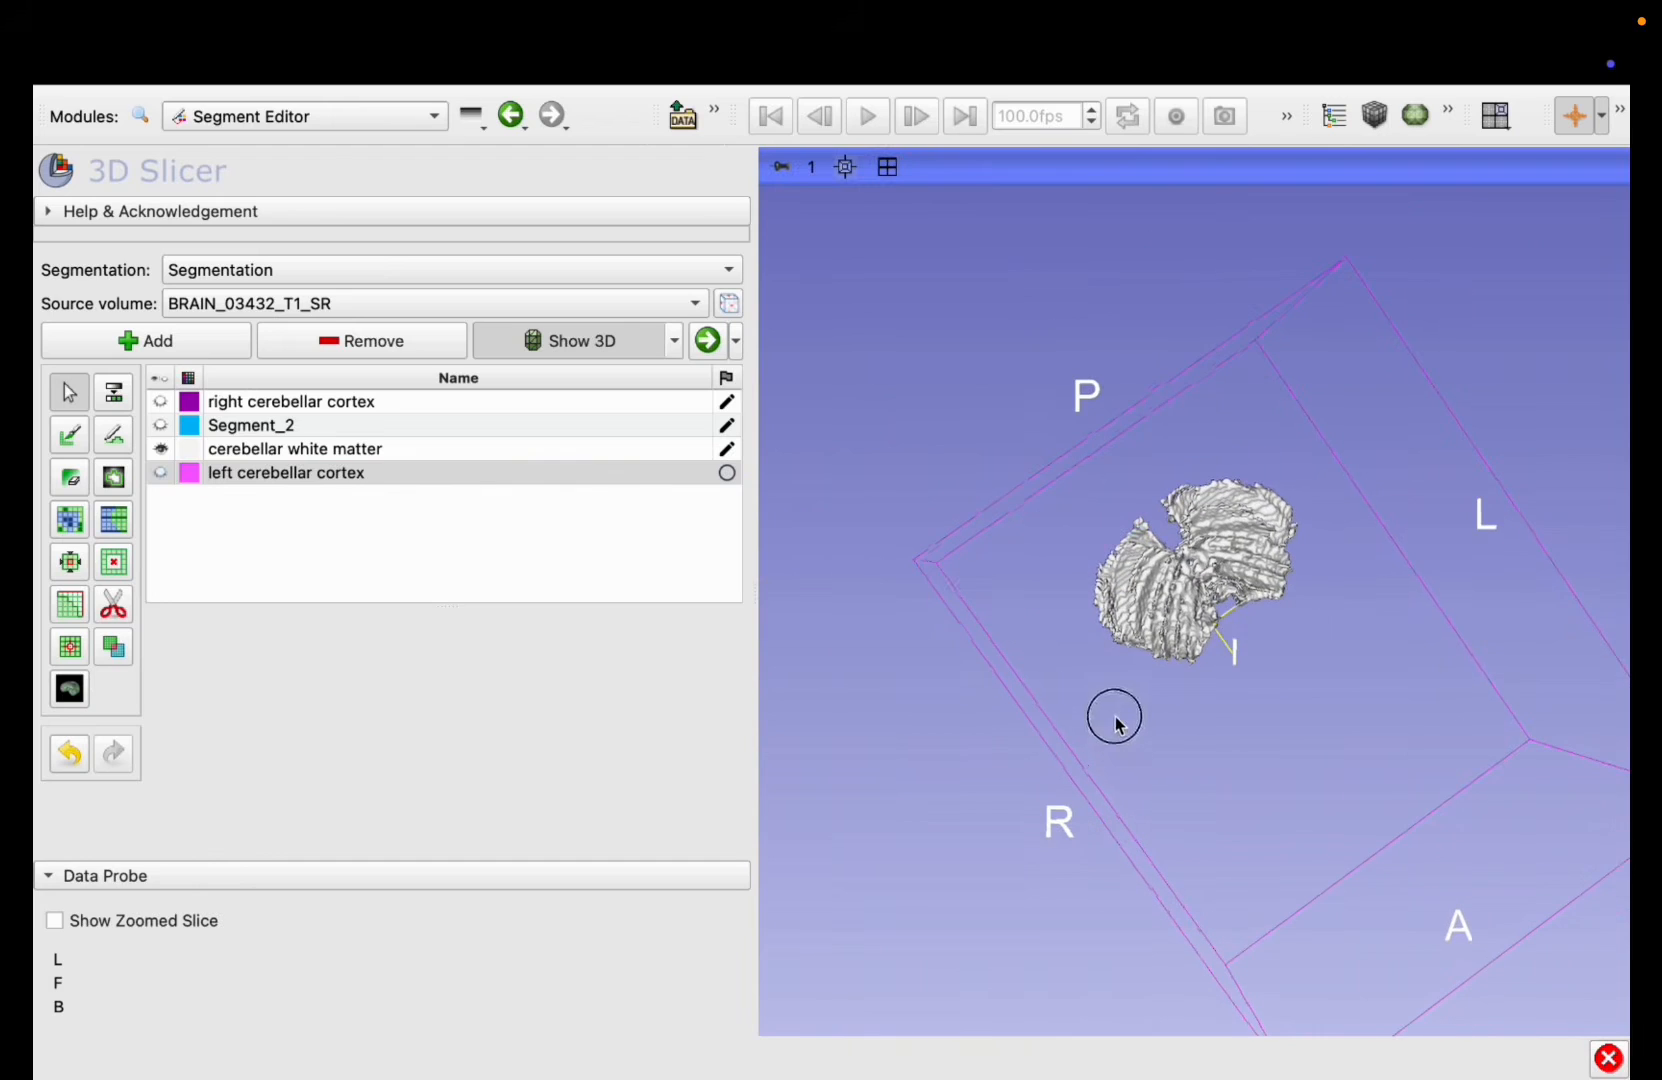
Step: Add a new segment and give it a medium gray color
left_click(172, 341)
double_click(190, 497)
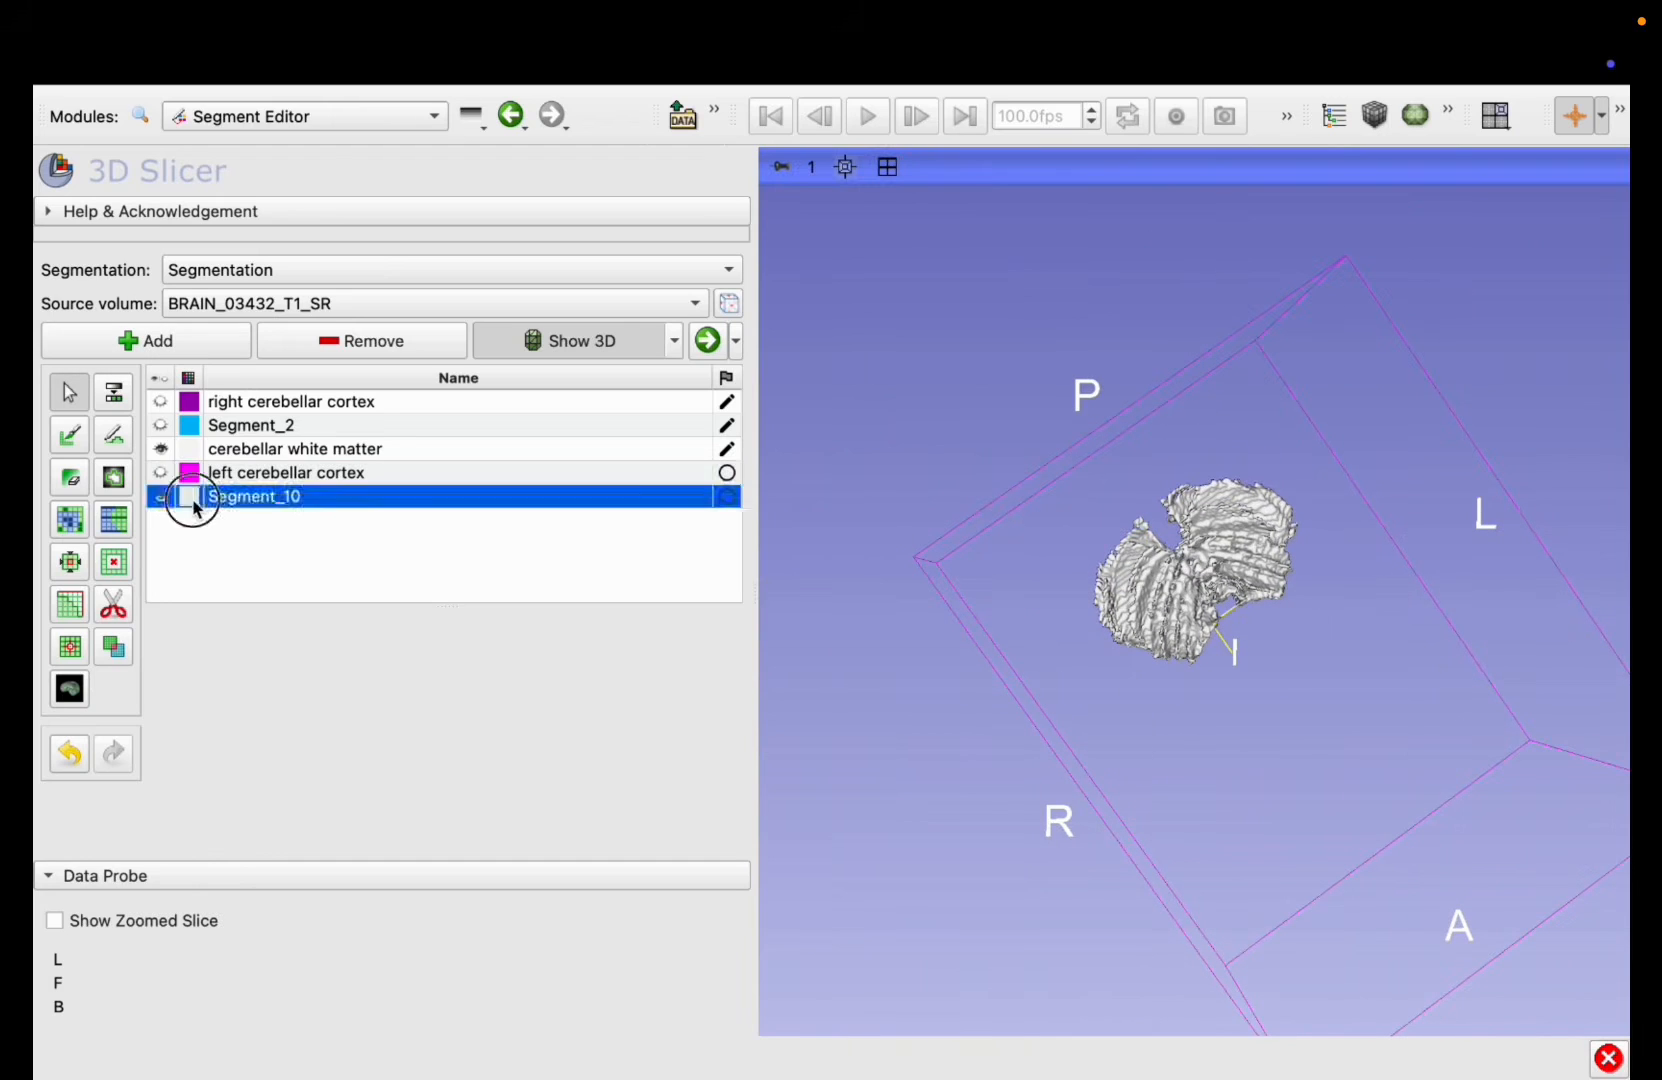
left_click(783, 718)
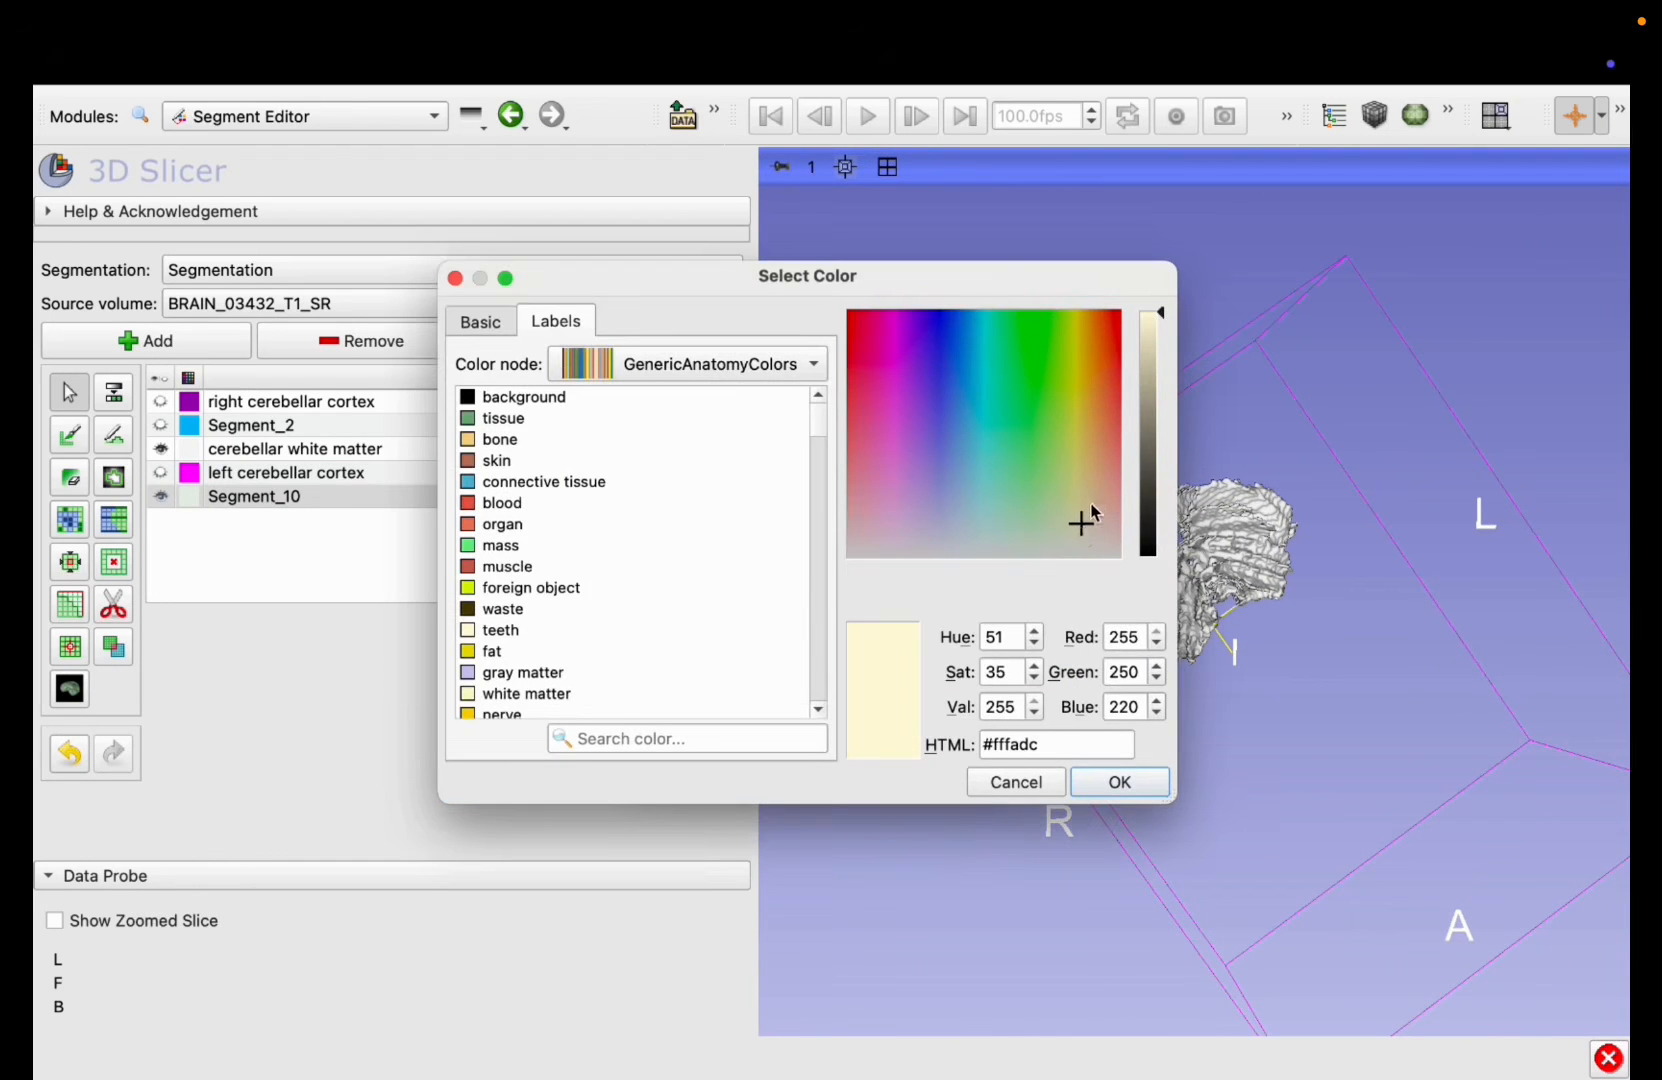
left_click_drag(1092, 512, 932, 551)
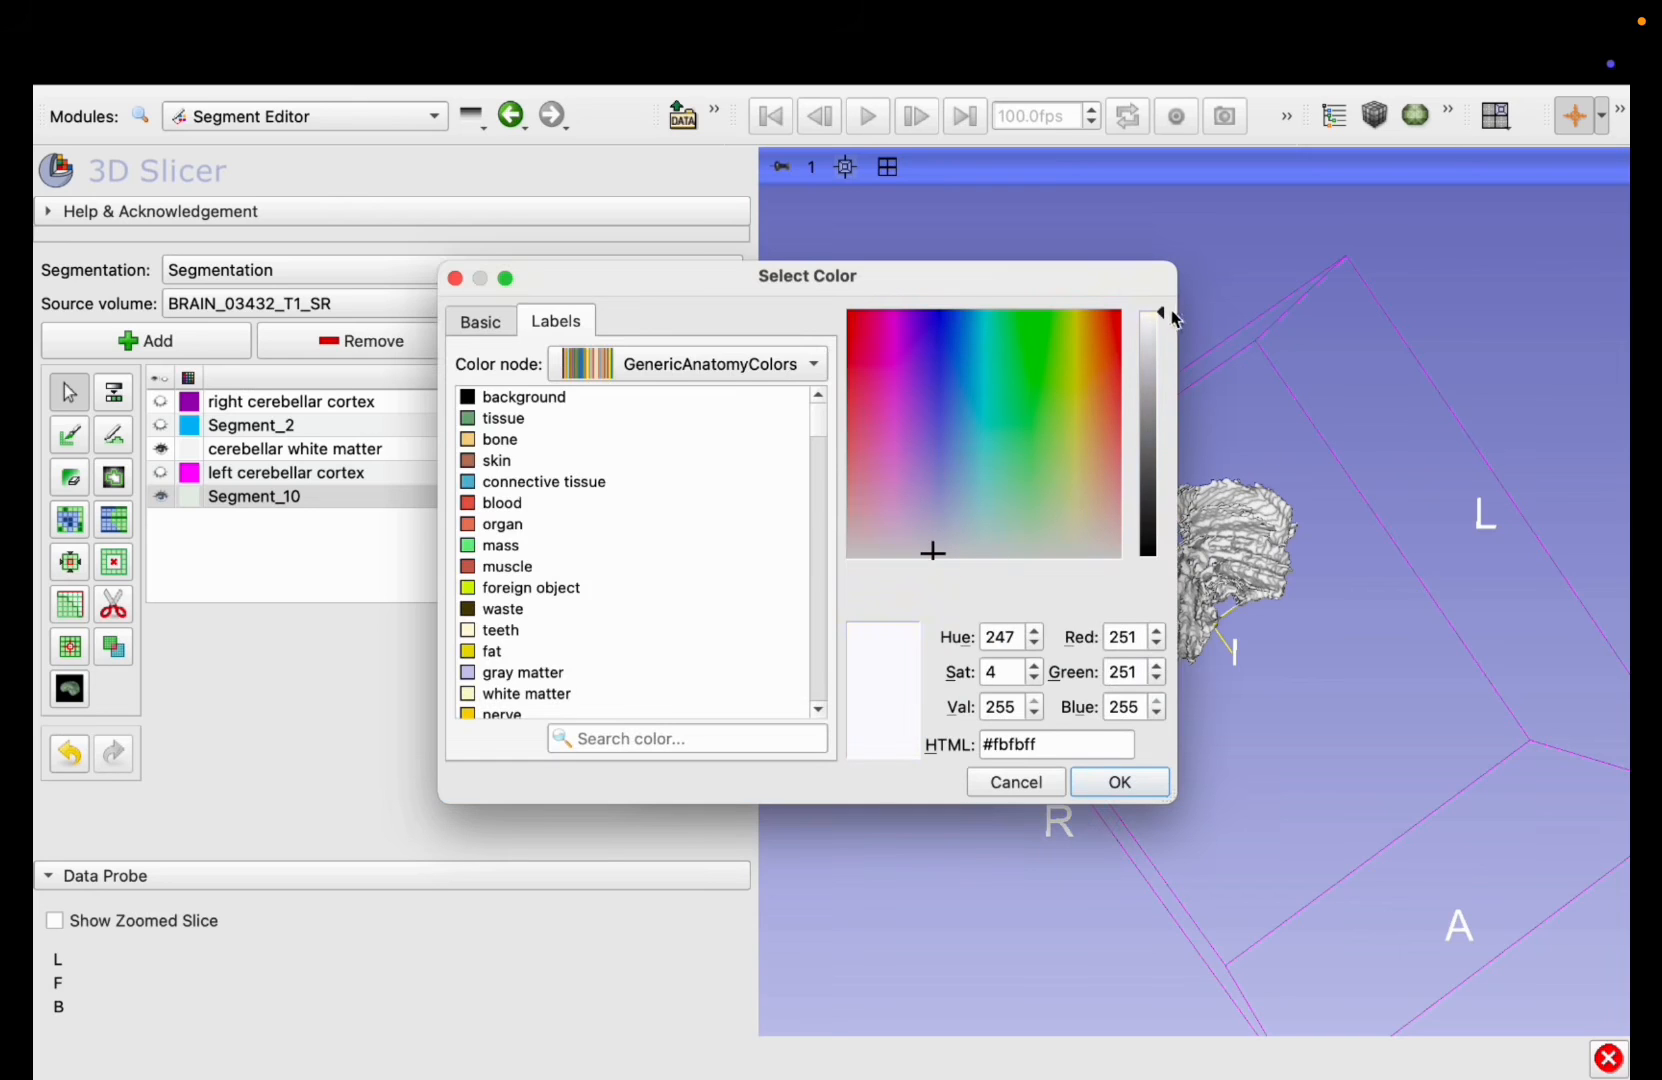
left_click_drag(1158, 315, 1157, 392)
left_click(1115, 785)
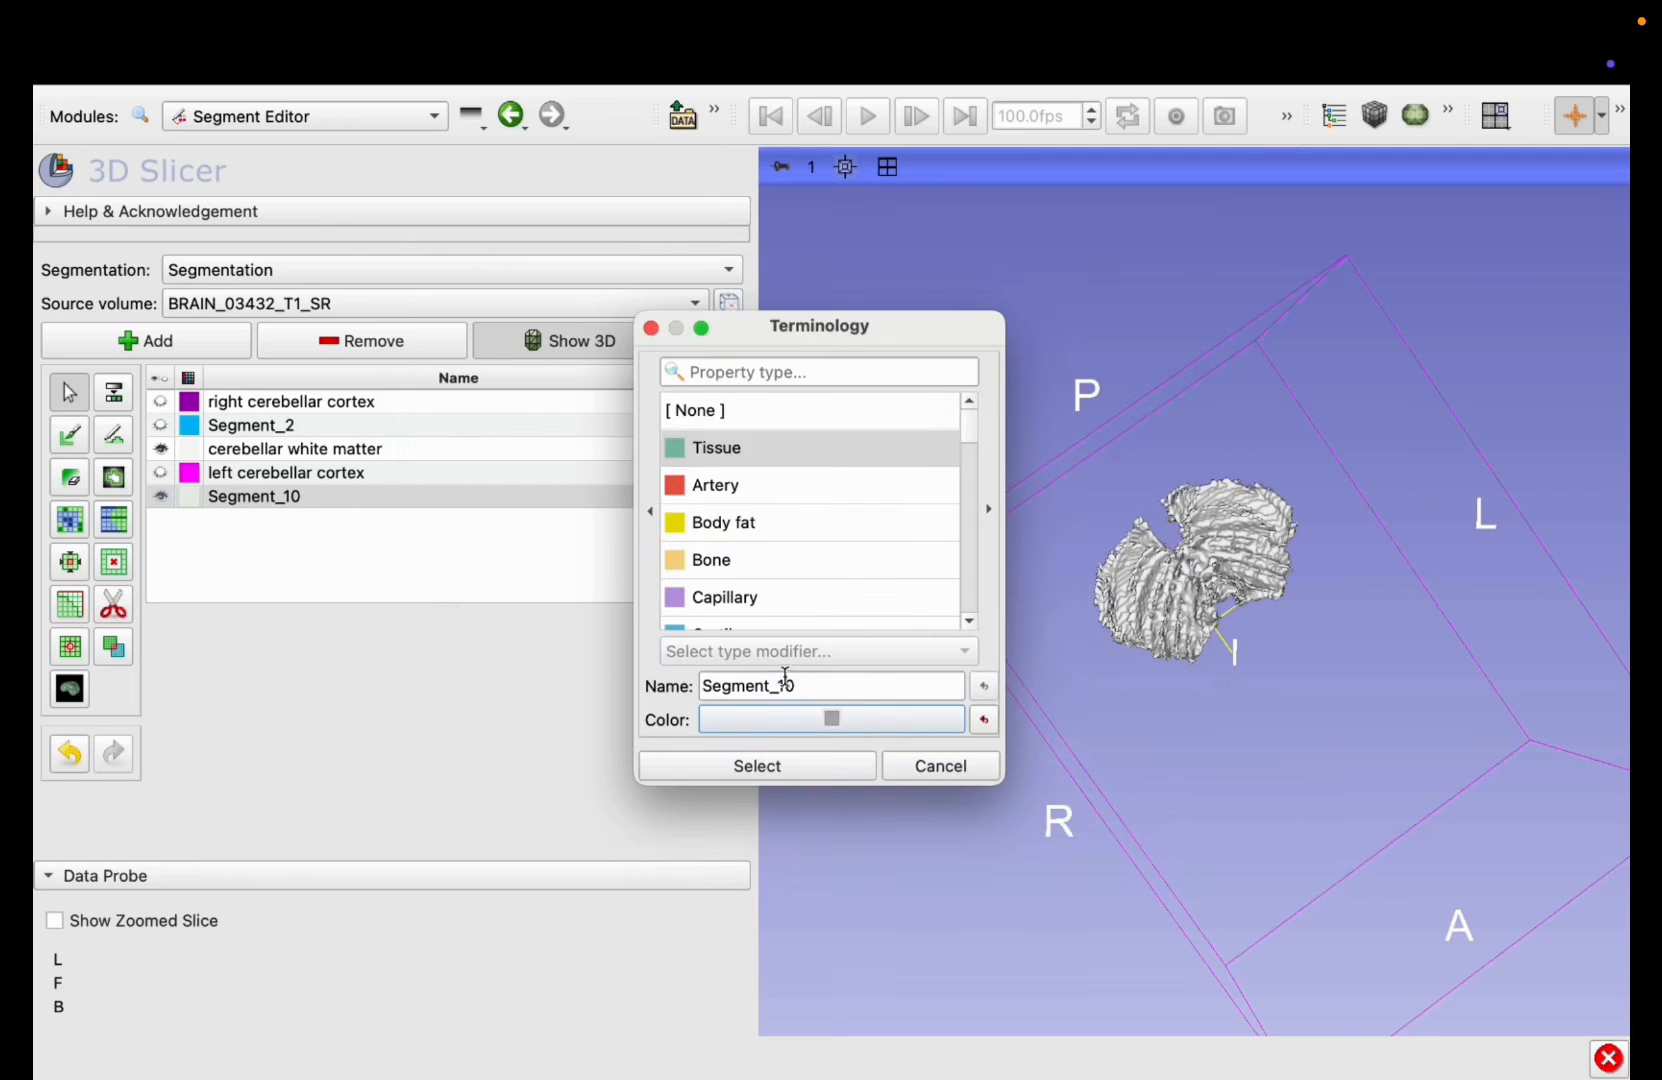
Step: Name the new gray segment right cerebellar white matter and accept its terminology settings
left_click_drag(797, 686, 707, 689)
key("BackSpace")
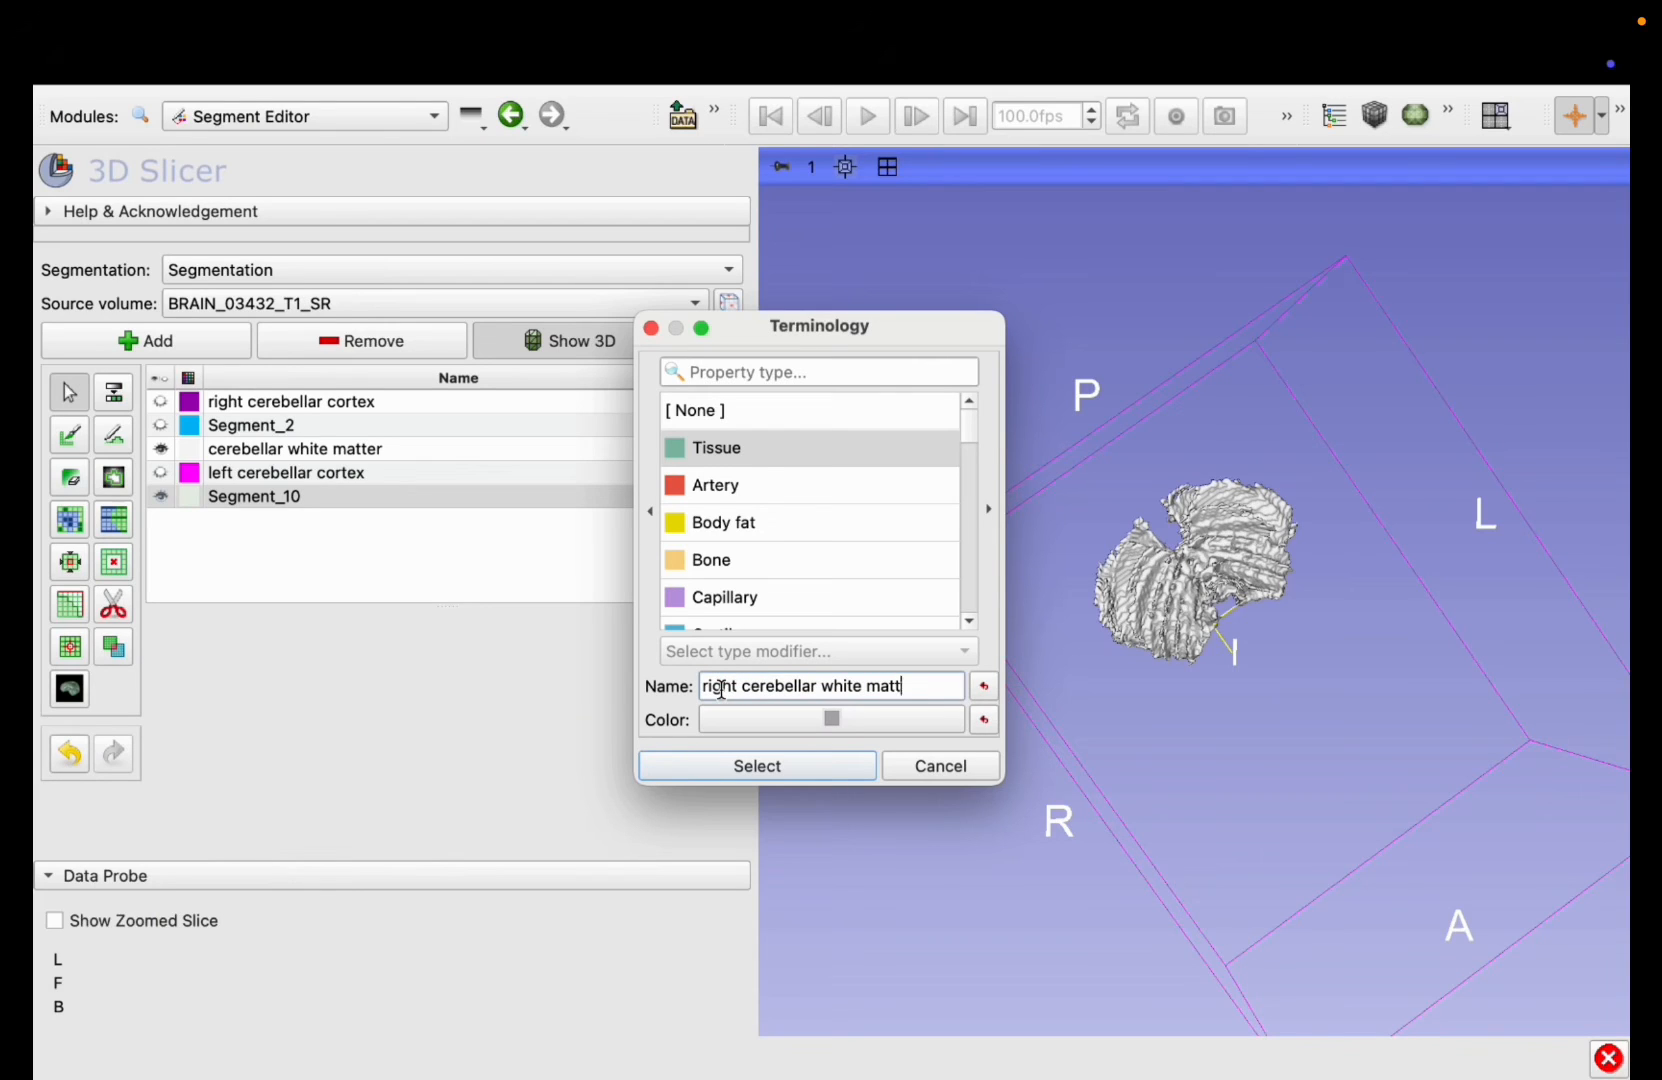
type("right cerebellar white matter")
left_click(755, 767)
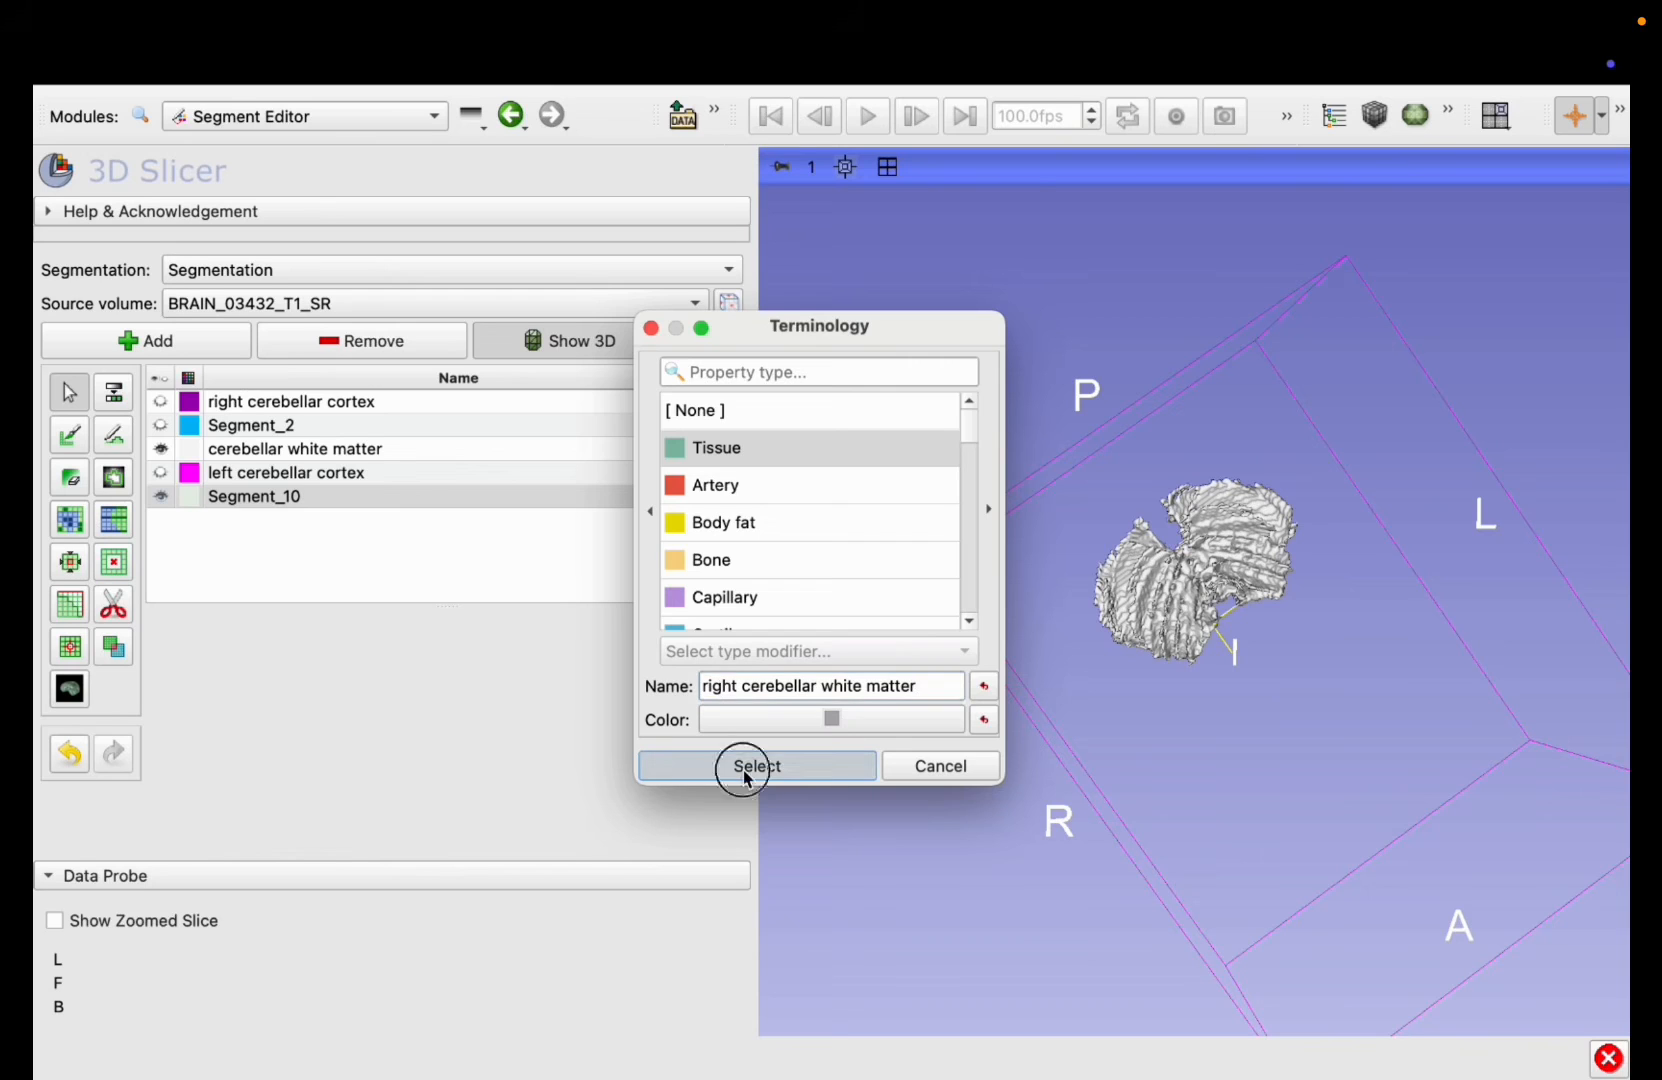
Step: Set up Scissors on the cerebellar white matter segment, restricting the editable area to inside right cerebellar white matter
left_click(270, 452)
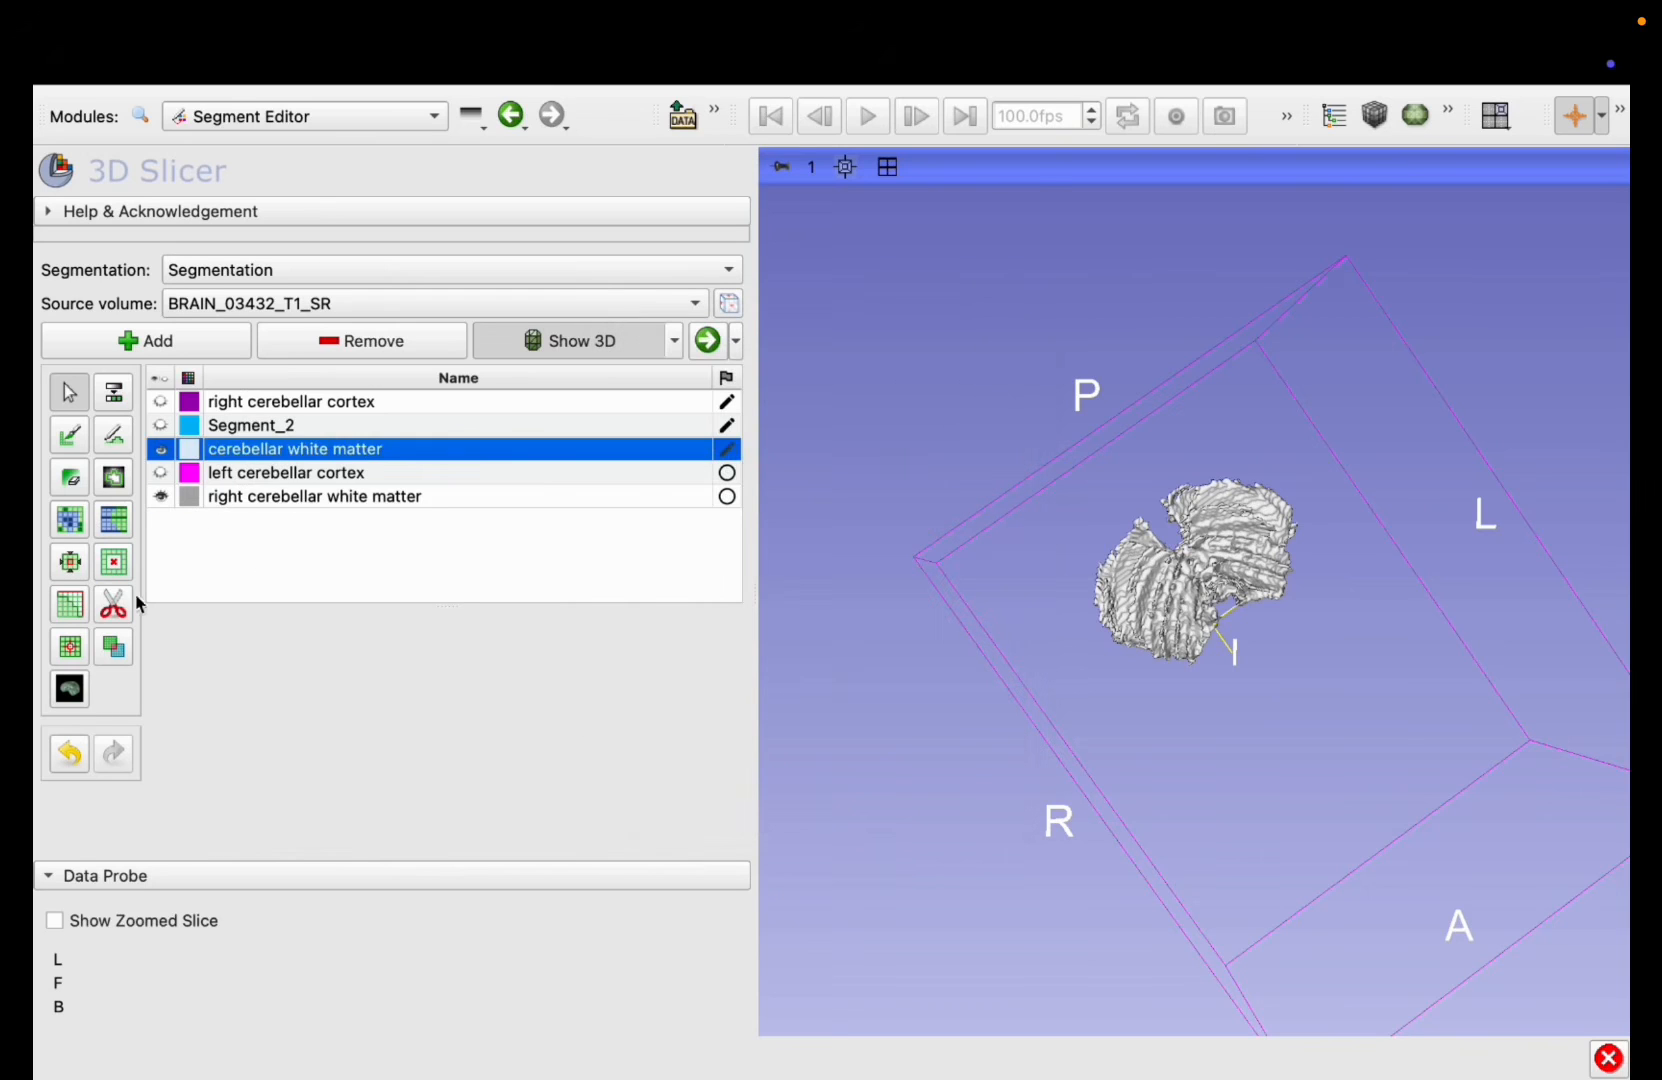
left_click(124, 612)
scroll(286, 742, "down", 4)
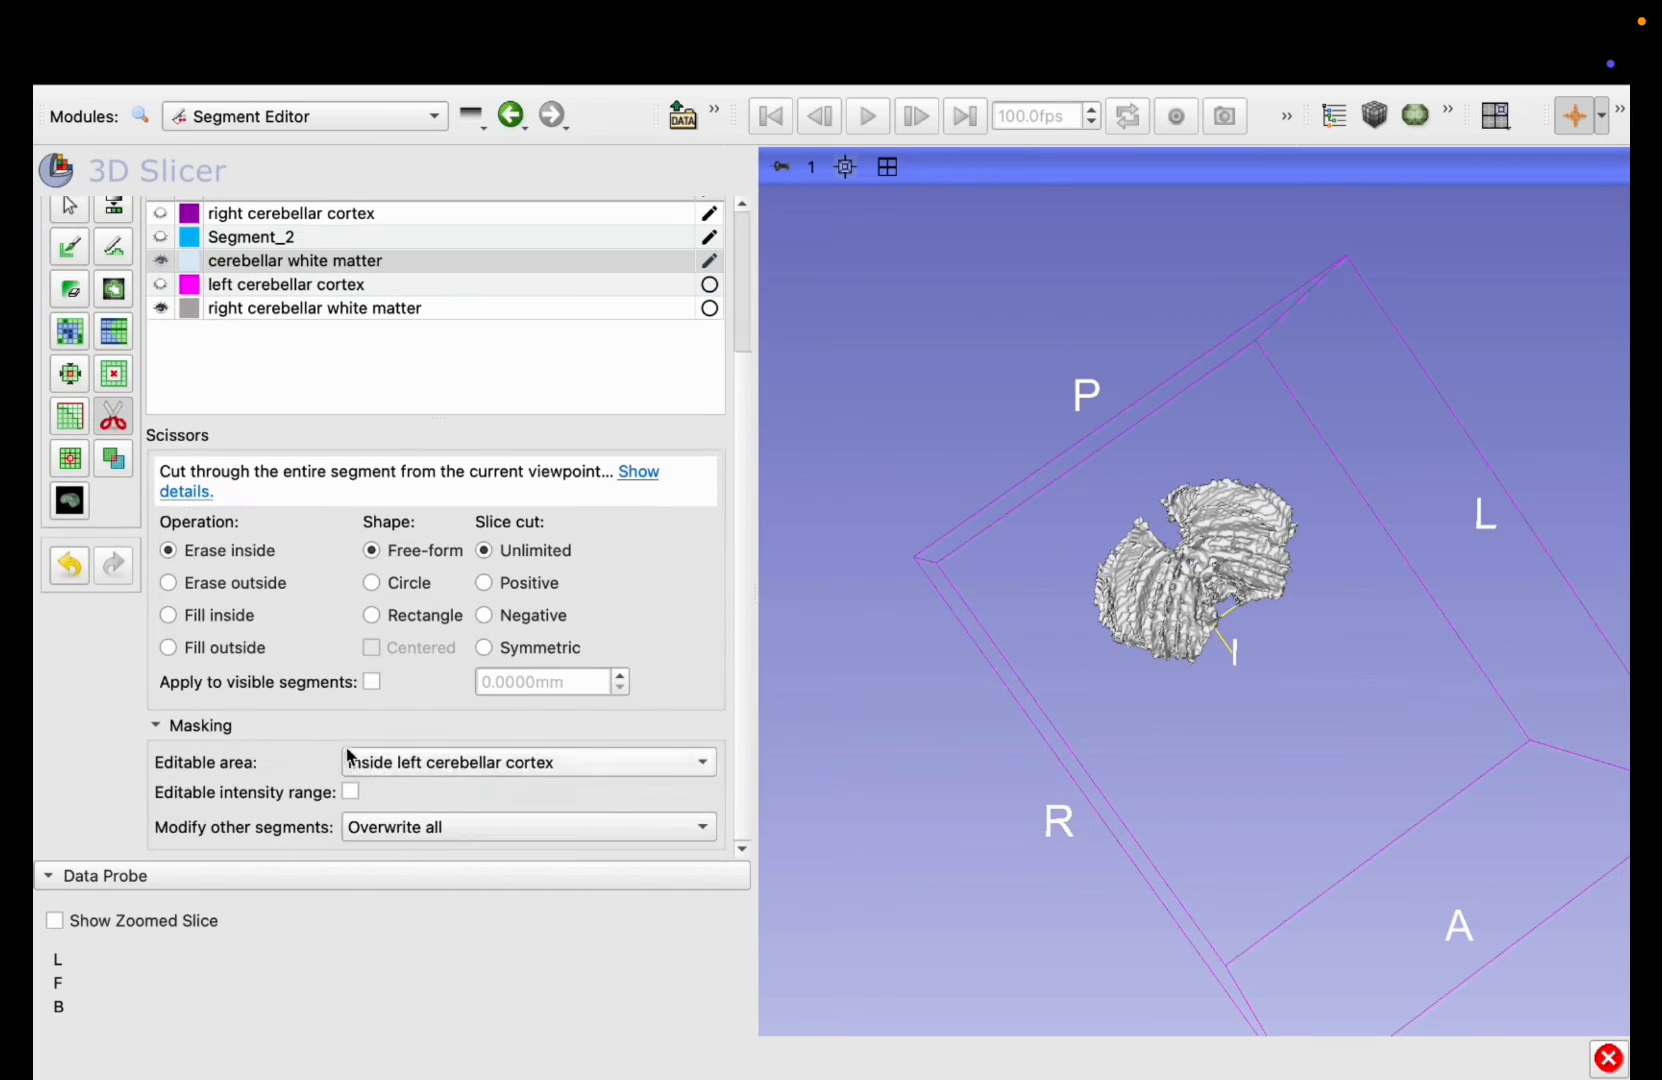
left_click(356, 762)
scroll(419, 943, "down", 1)
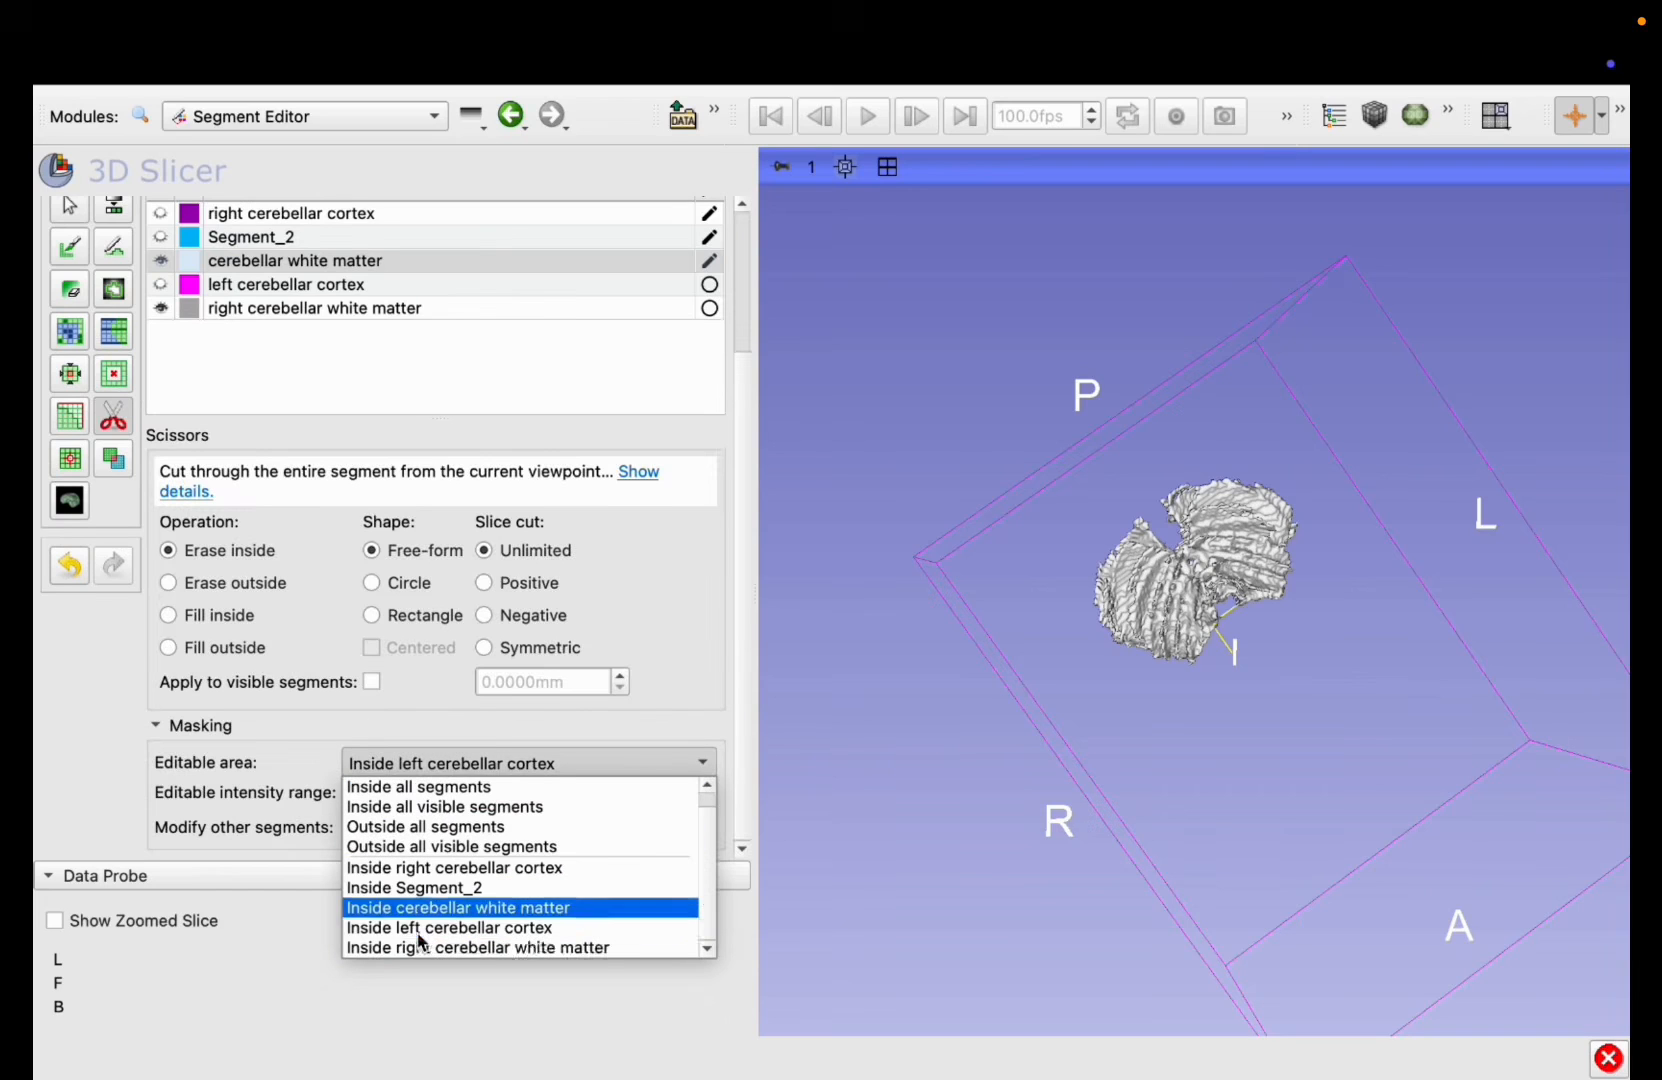
left_click(422, 948)
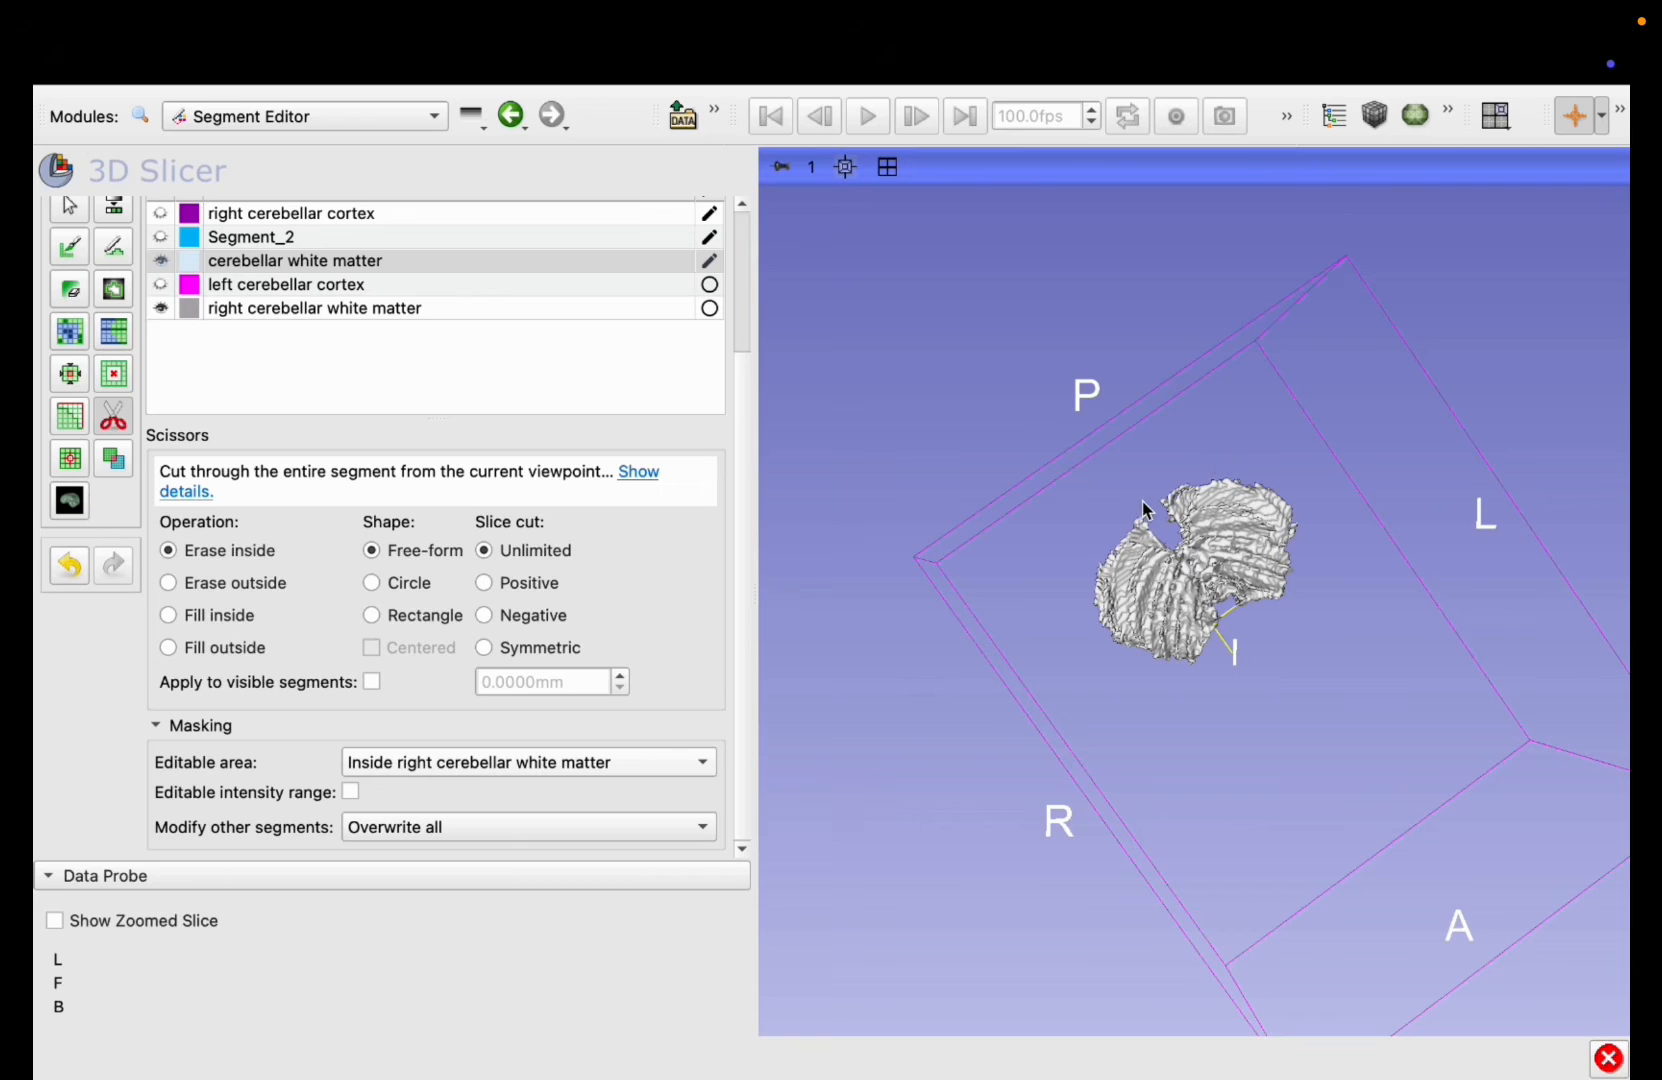
Step: Cut the right half of the white matter into the right cerebellar white matter segment and check the split in 3D
scroll(1158, 533, "up", 3)
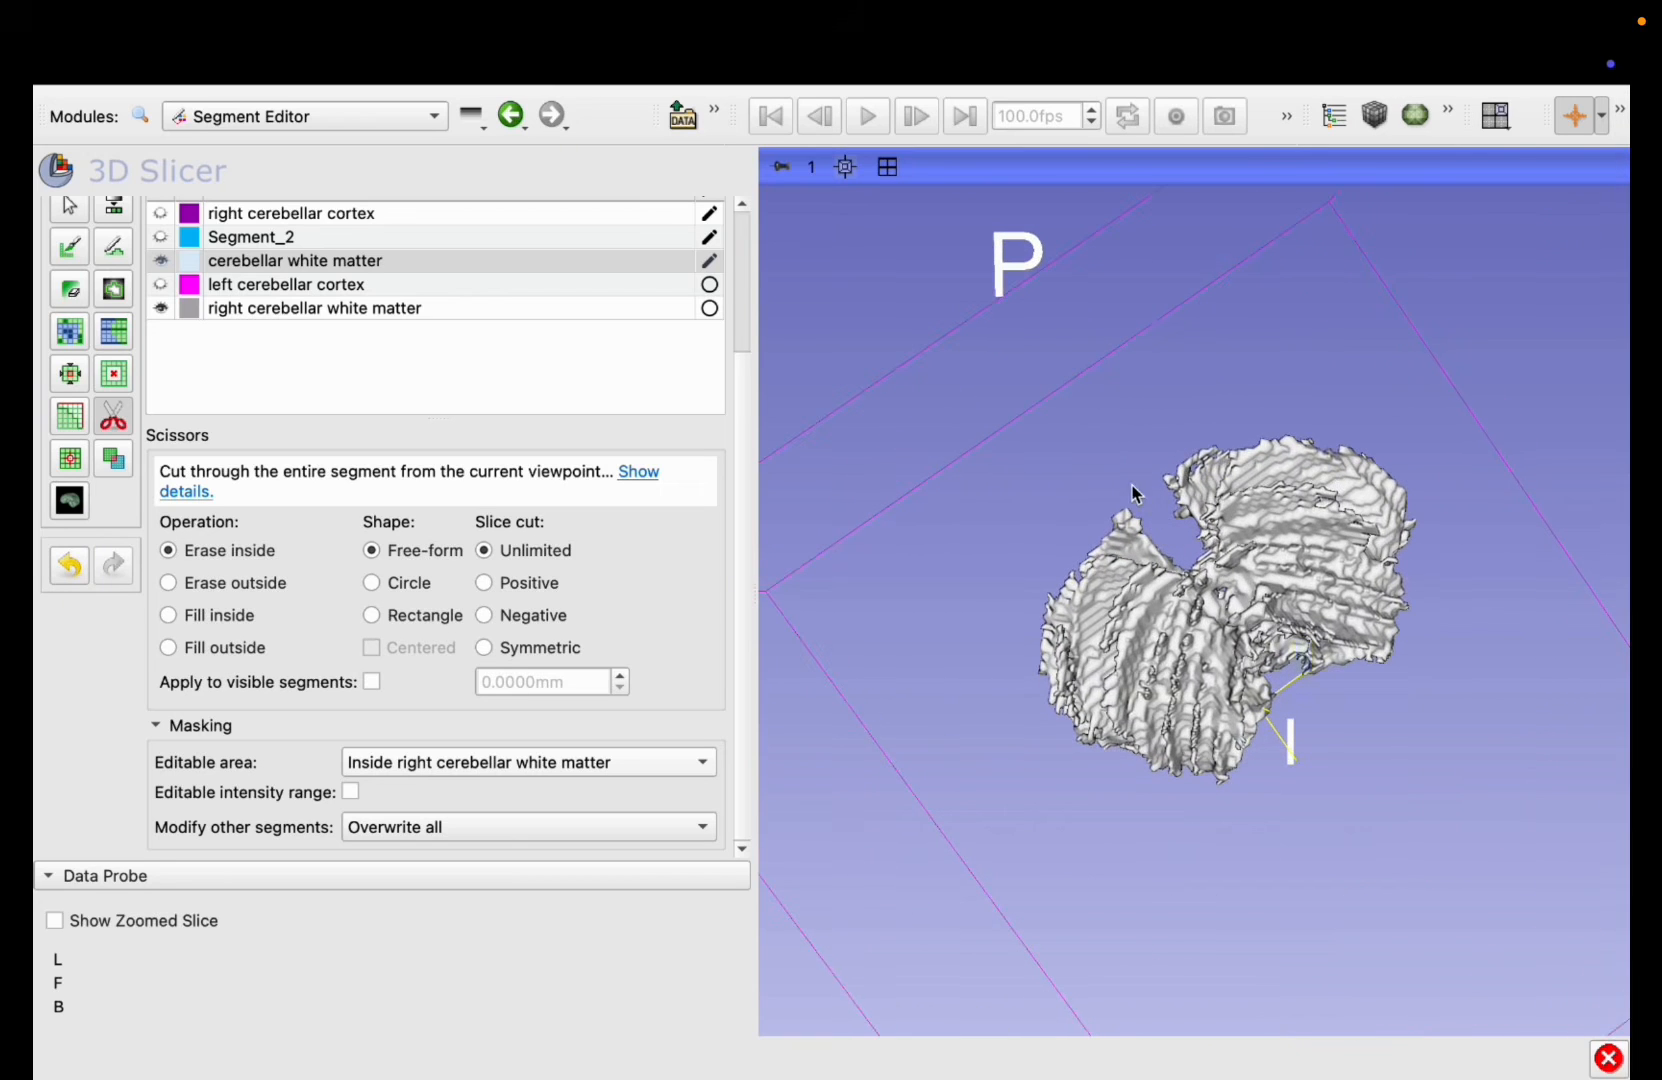
mouse_move(1124, 477)
left_mouse_down()
mouse_move(1312, 705)
mouse_move(1232, 868)
mouse_move(861, 813)
mouse_move(991, 449)
mouse_move(1065, 482)
left_mouse_up()
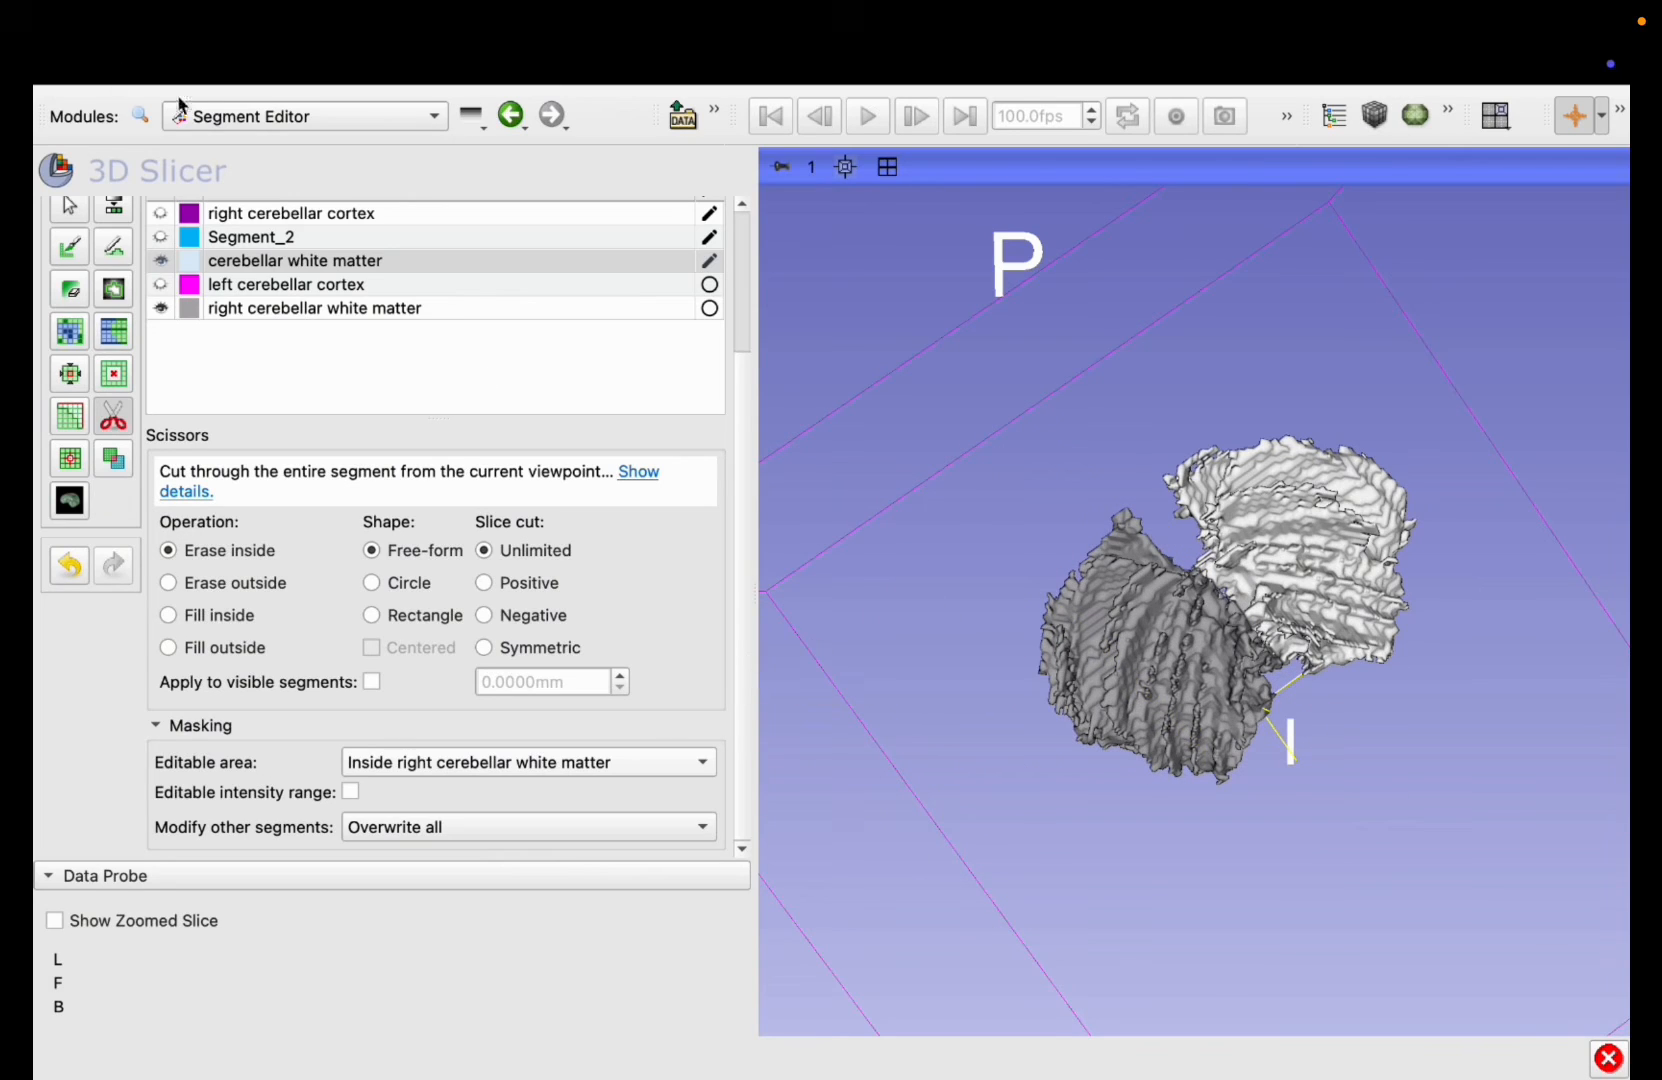
left_click(63, 213)
left_click_drag(1425, 700, 1068, 440)
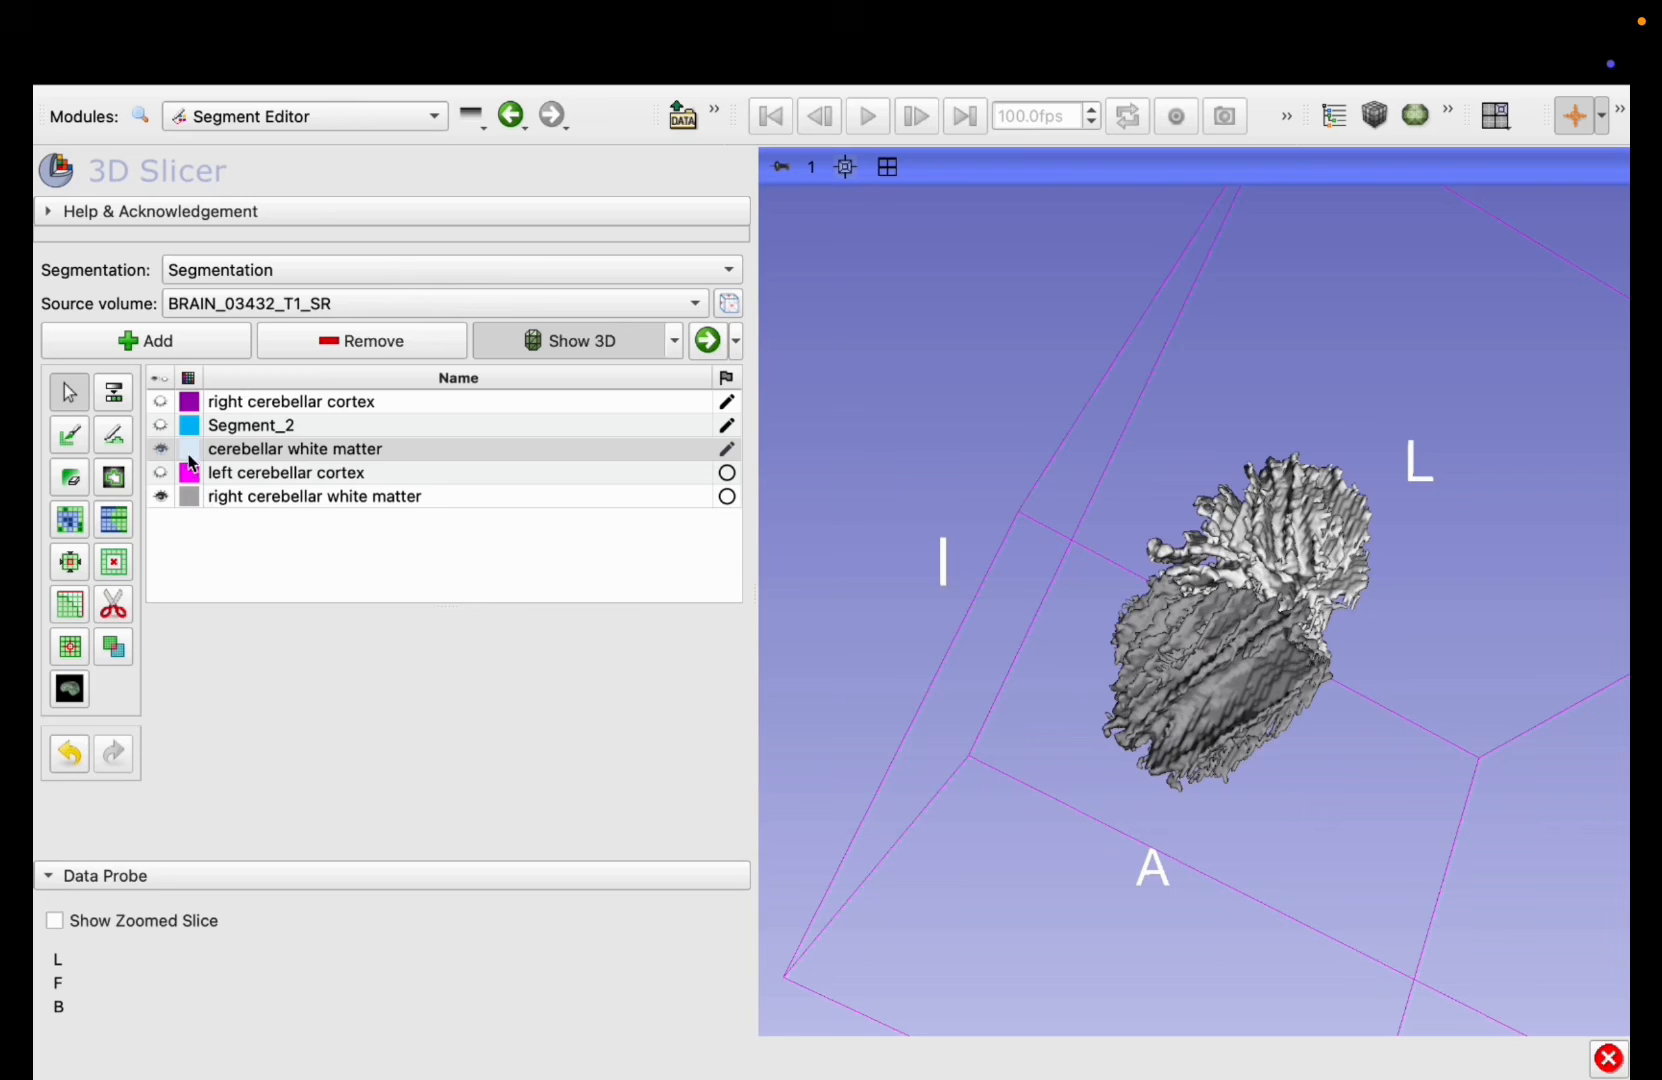
Step: Rename the cerebellar white matter segment as left cerebellar white matter
double_click(220, 451)
key("Left")
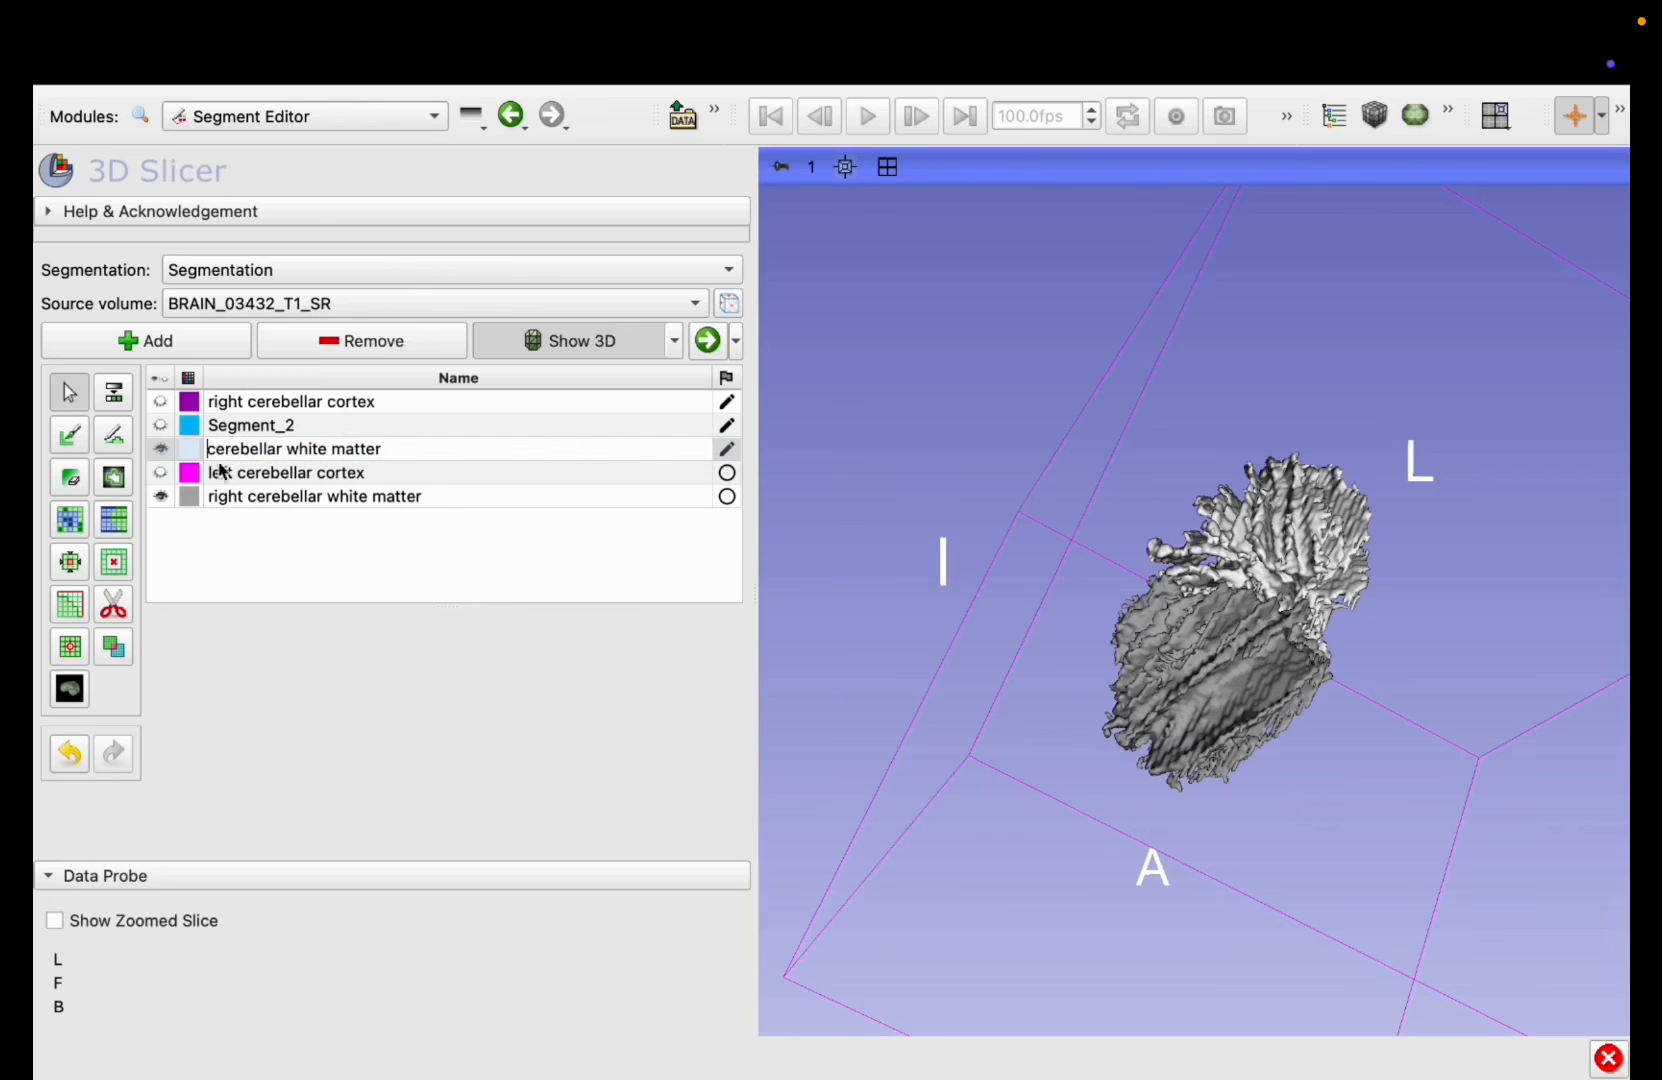
type("left")
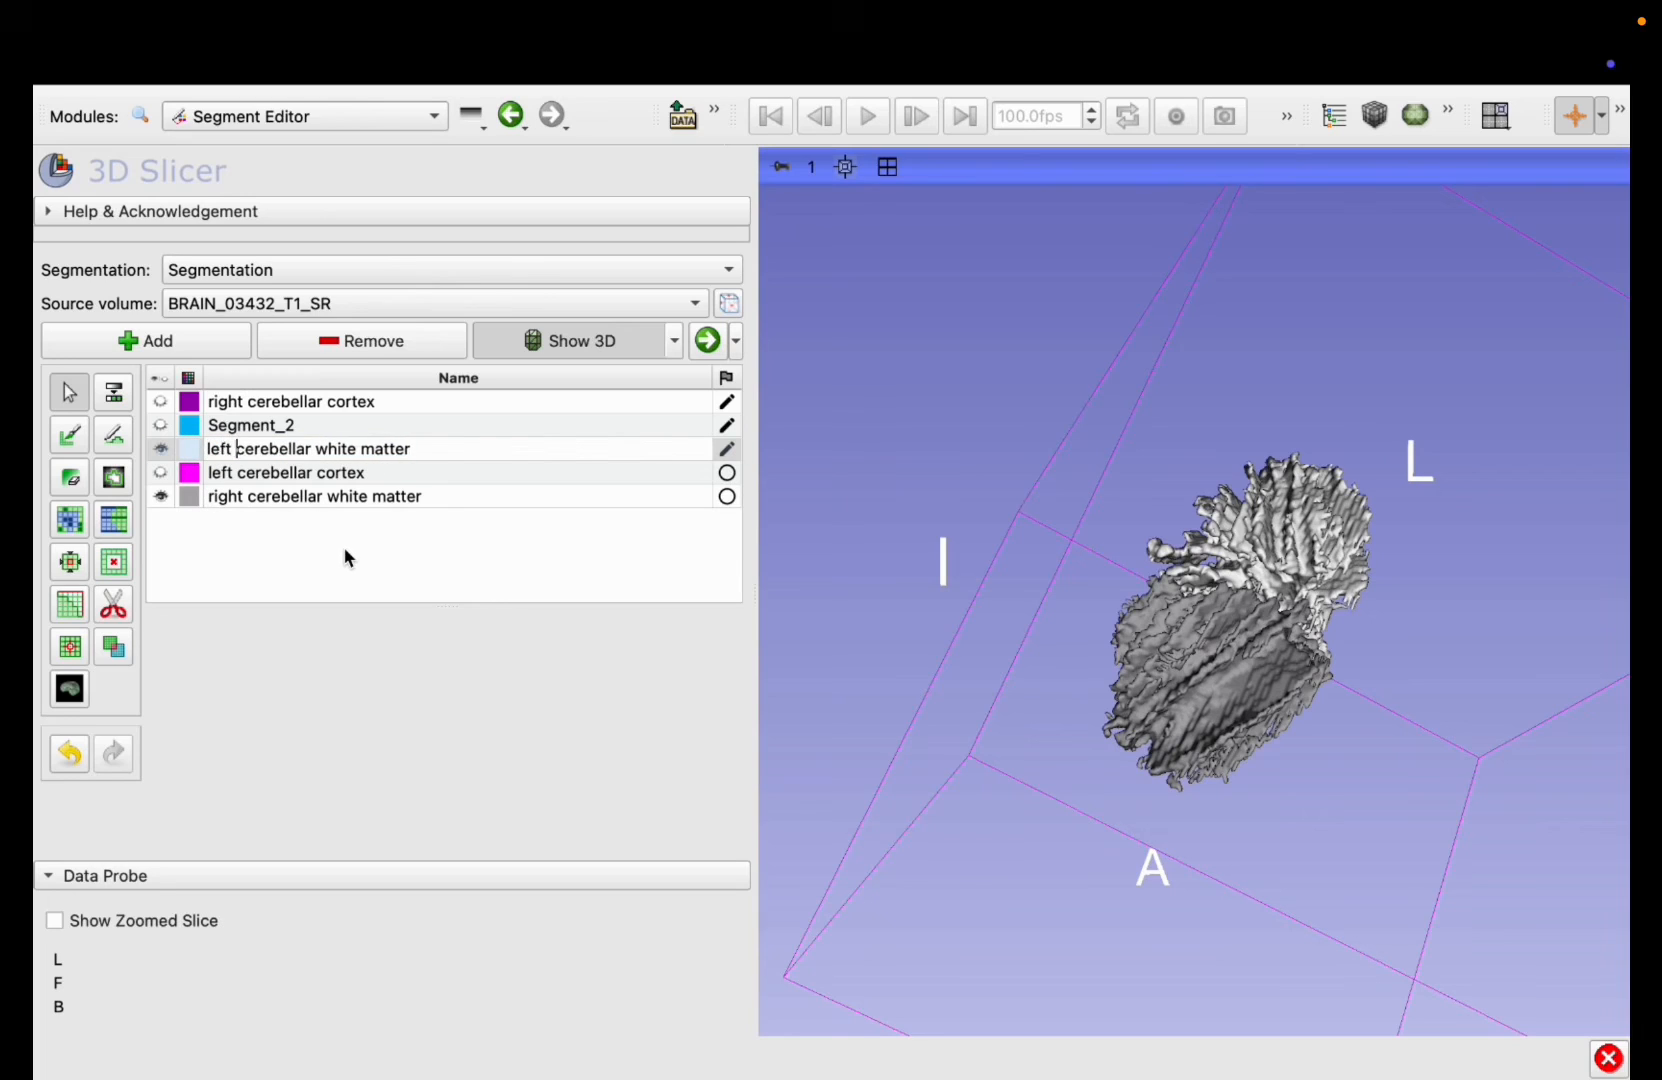
key("Return")
left_click_drag(1028, 672, 1051, 542)
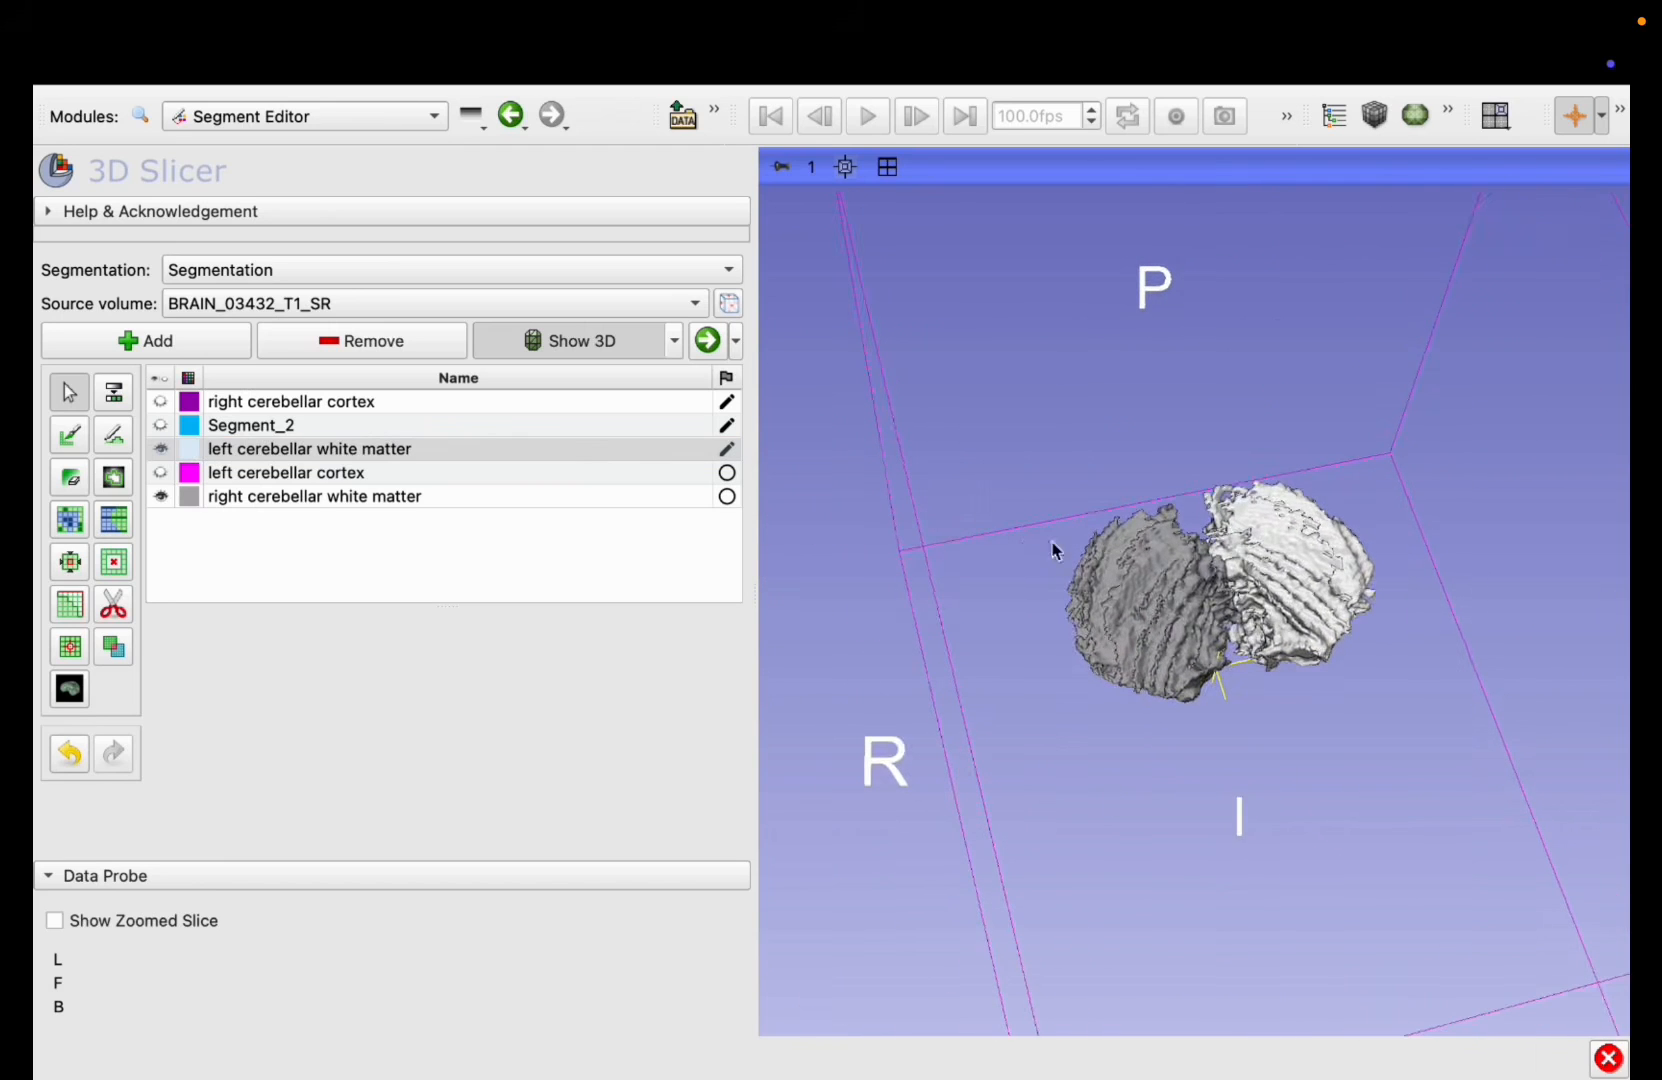
Step: Return to the four-view layout and toggle both white matter segments off and on to compare them with the underlying anatomy
left_click(887, 167)
left_click(161, 450)
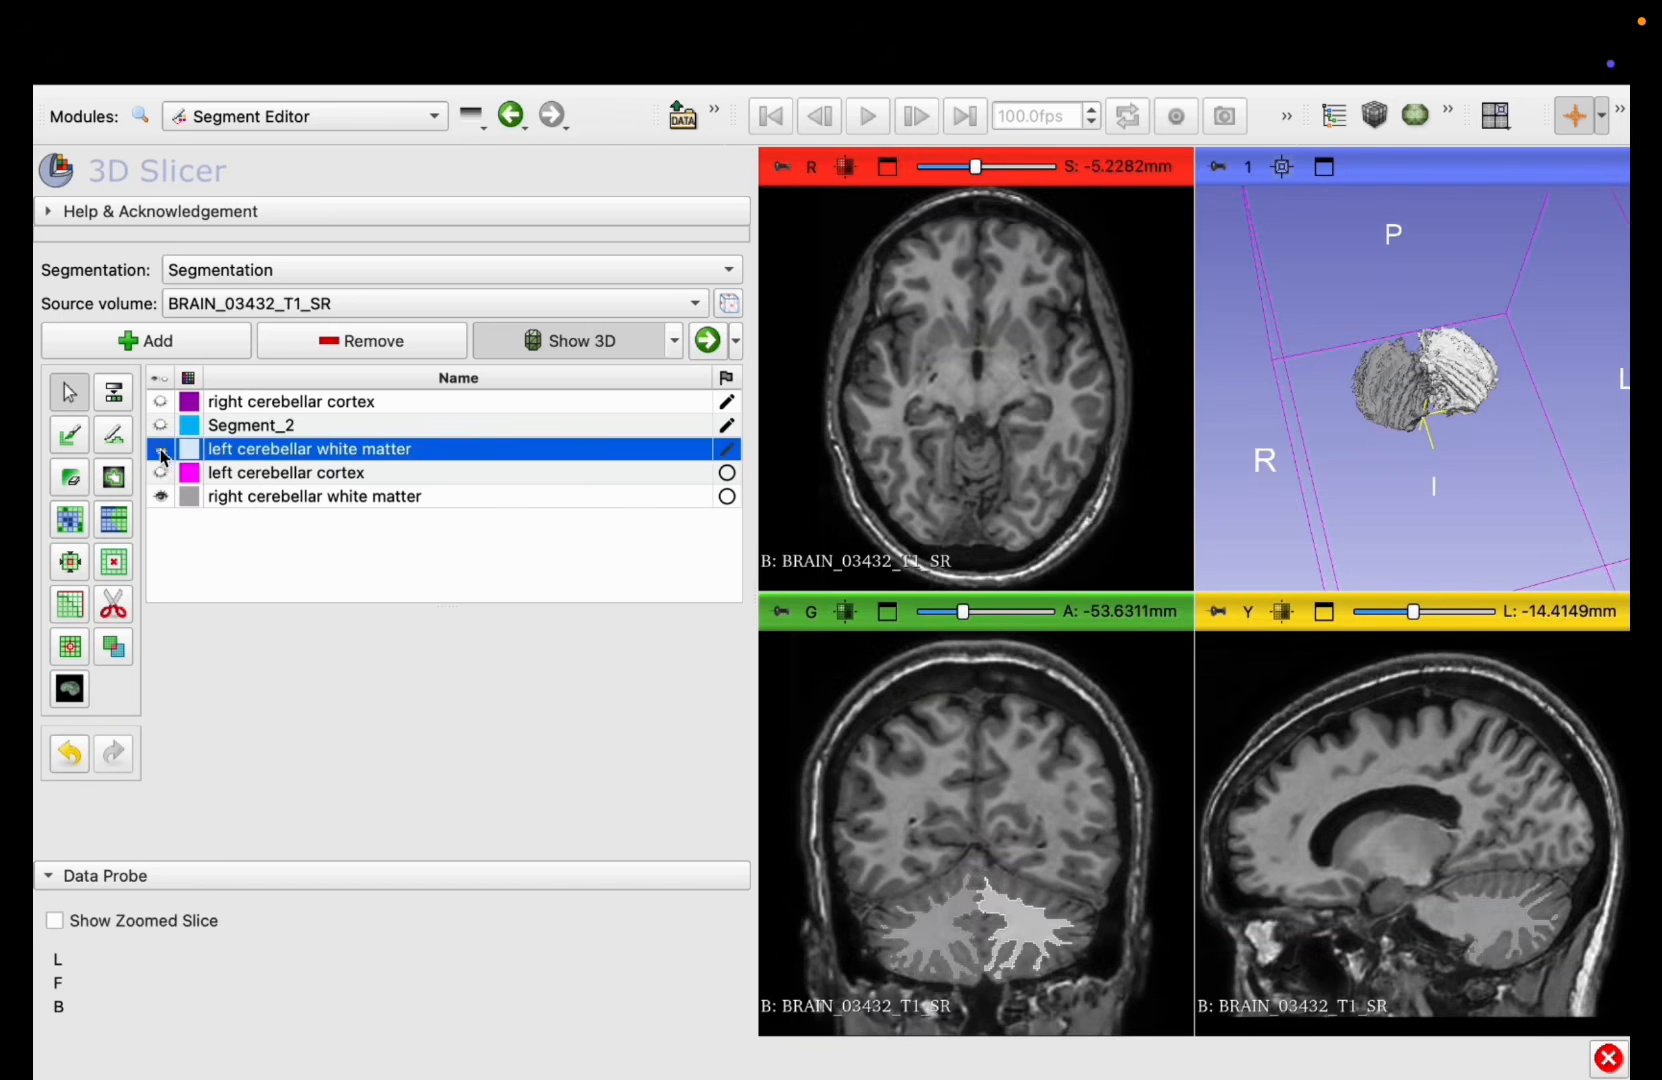
left_click(160, 496)
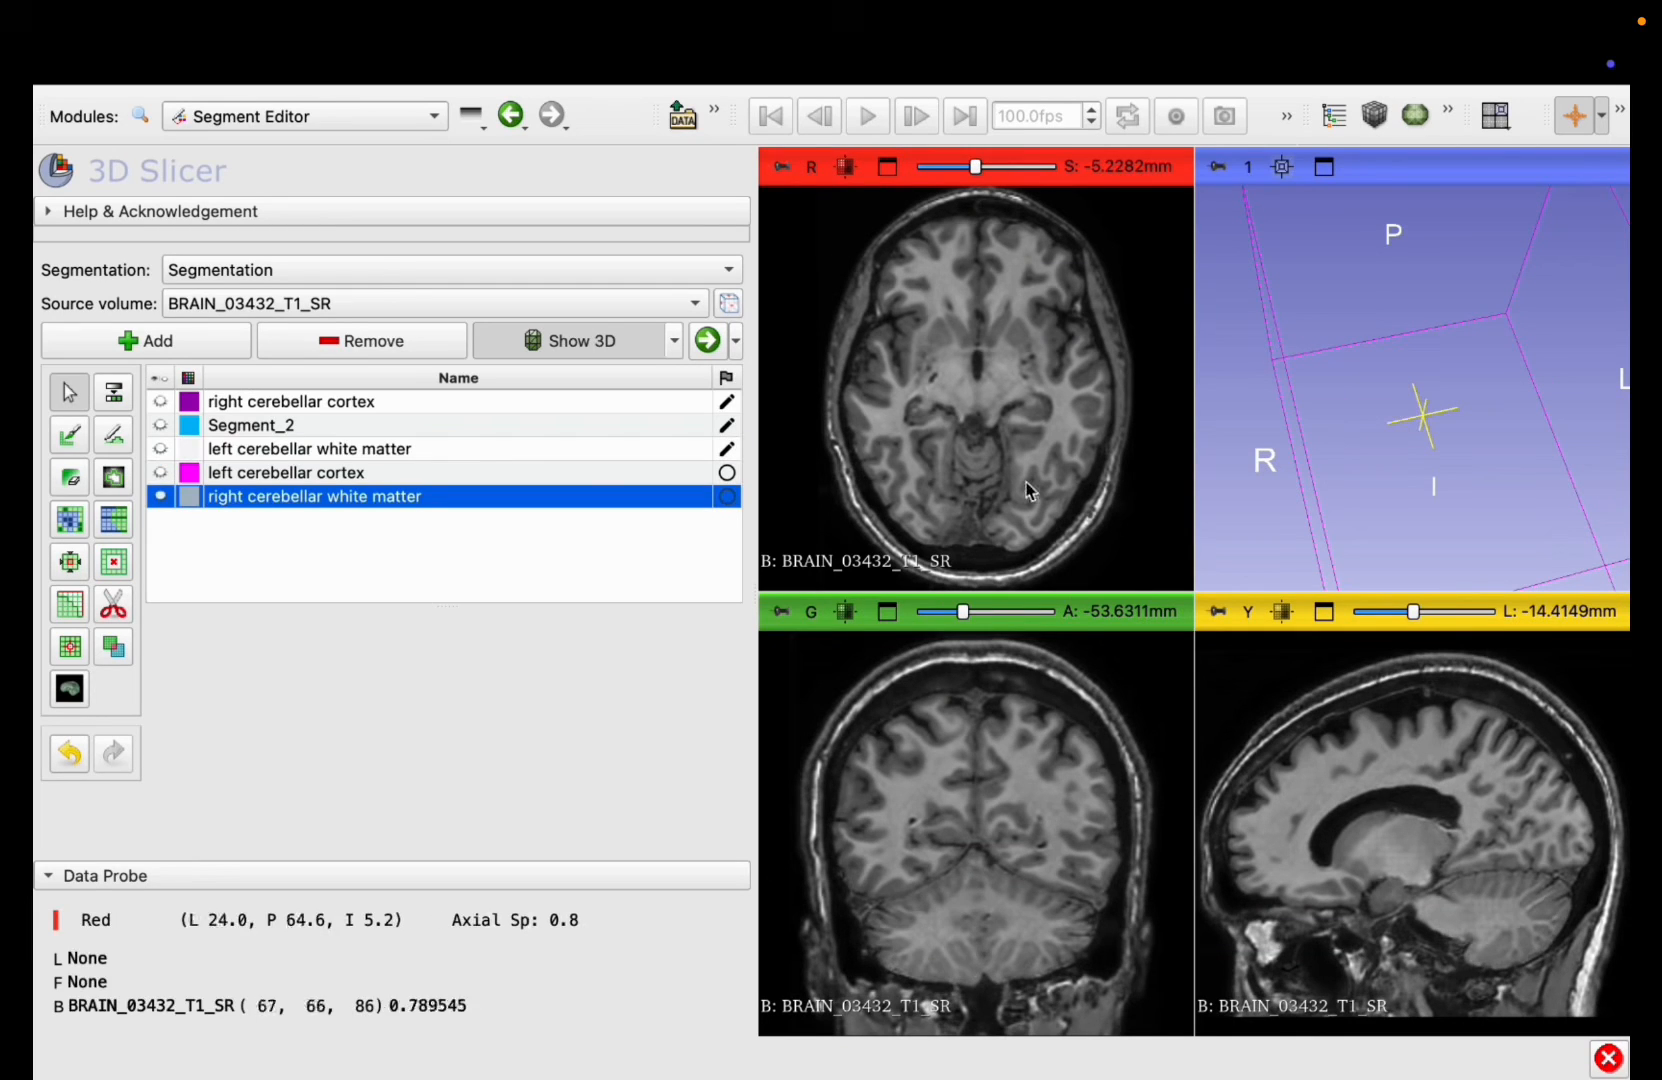
scroll(972, 473, "down", 20)
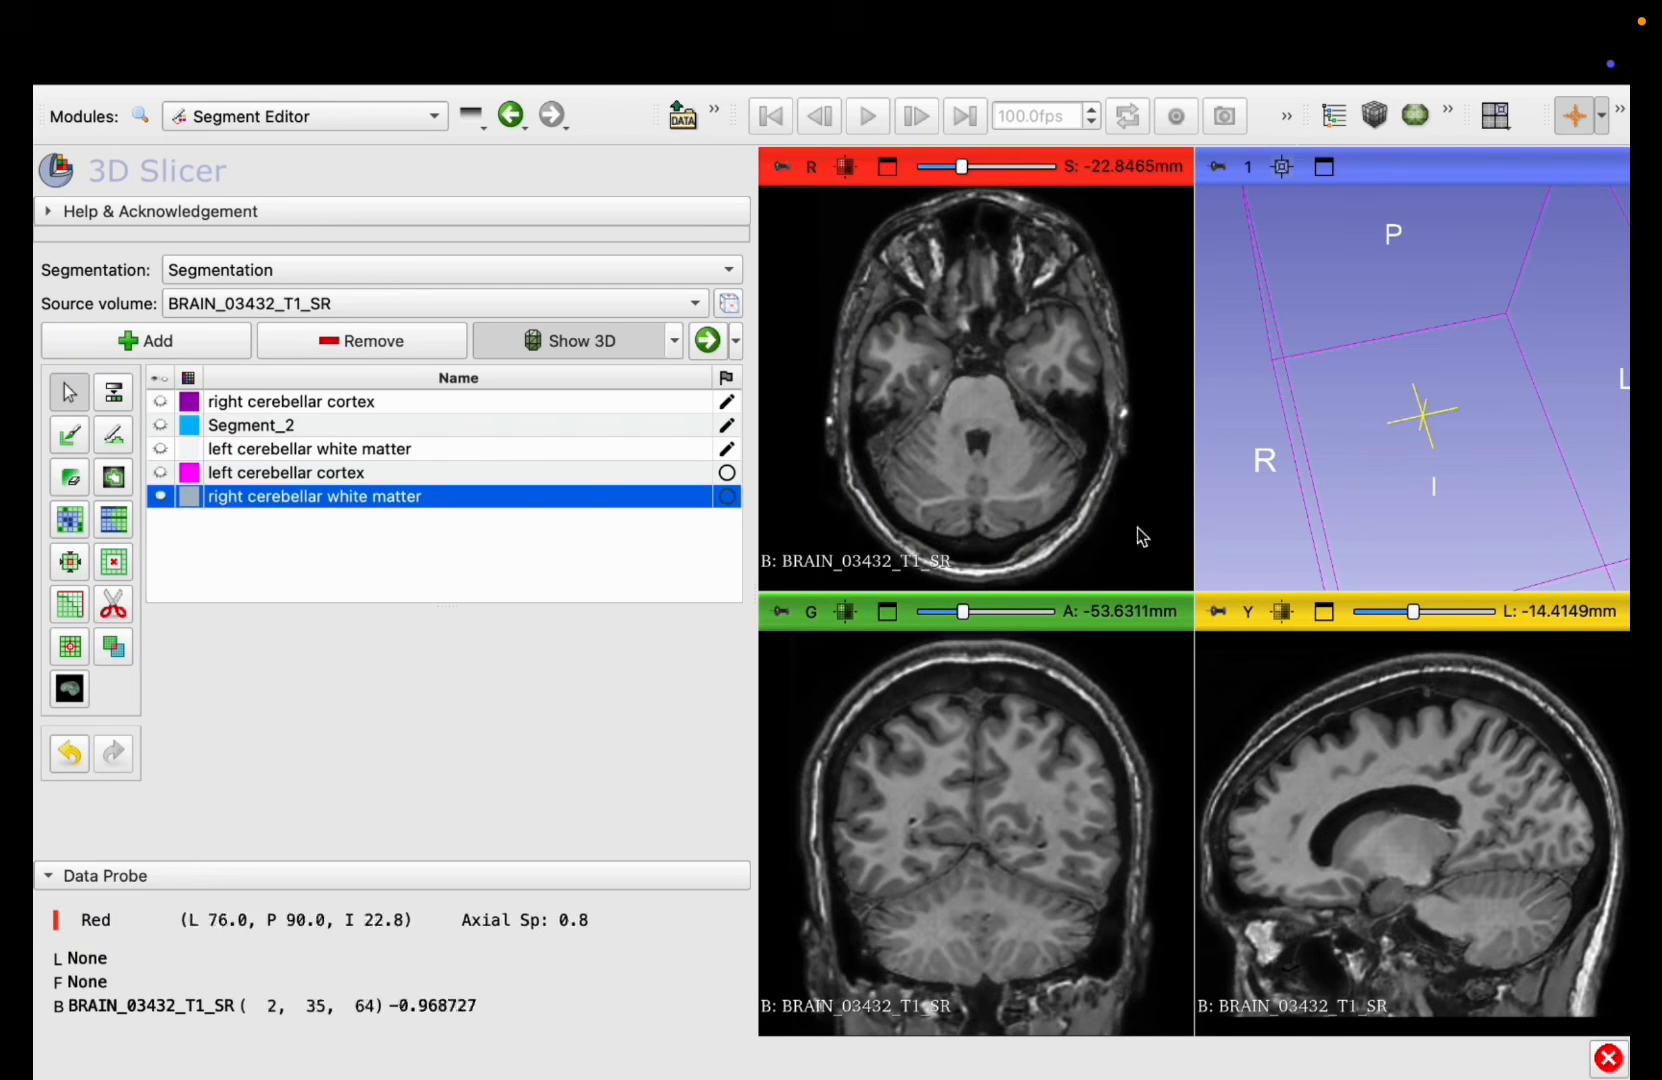
left_click(160, 497)
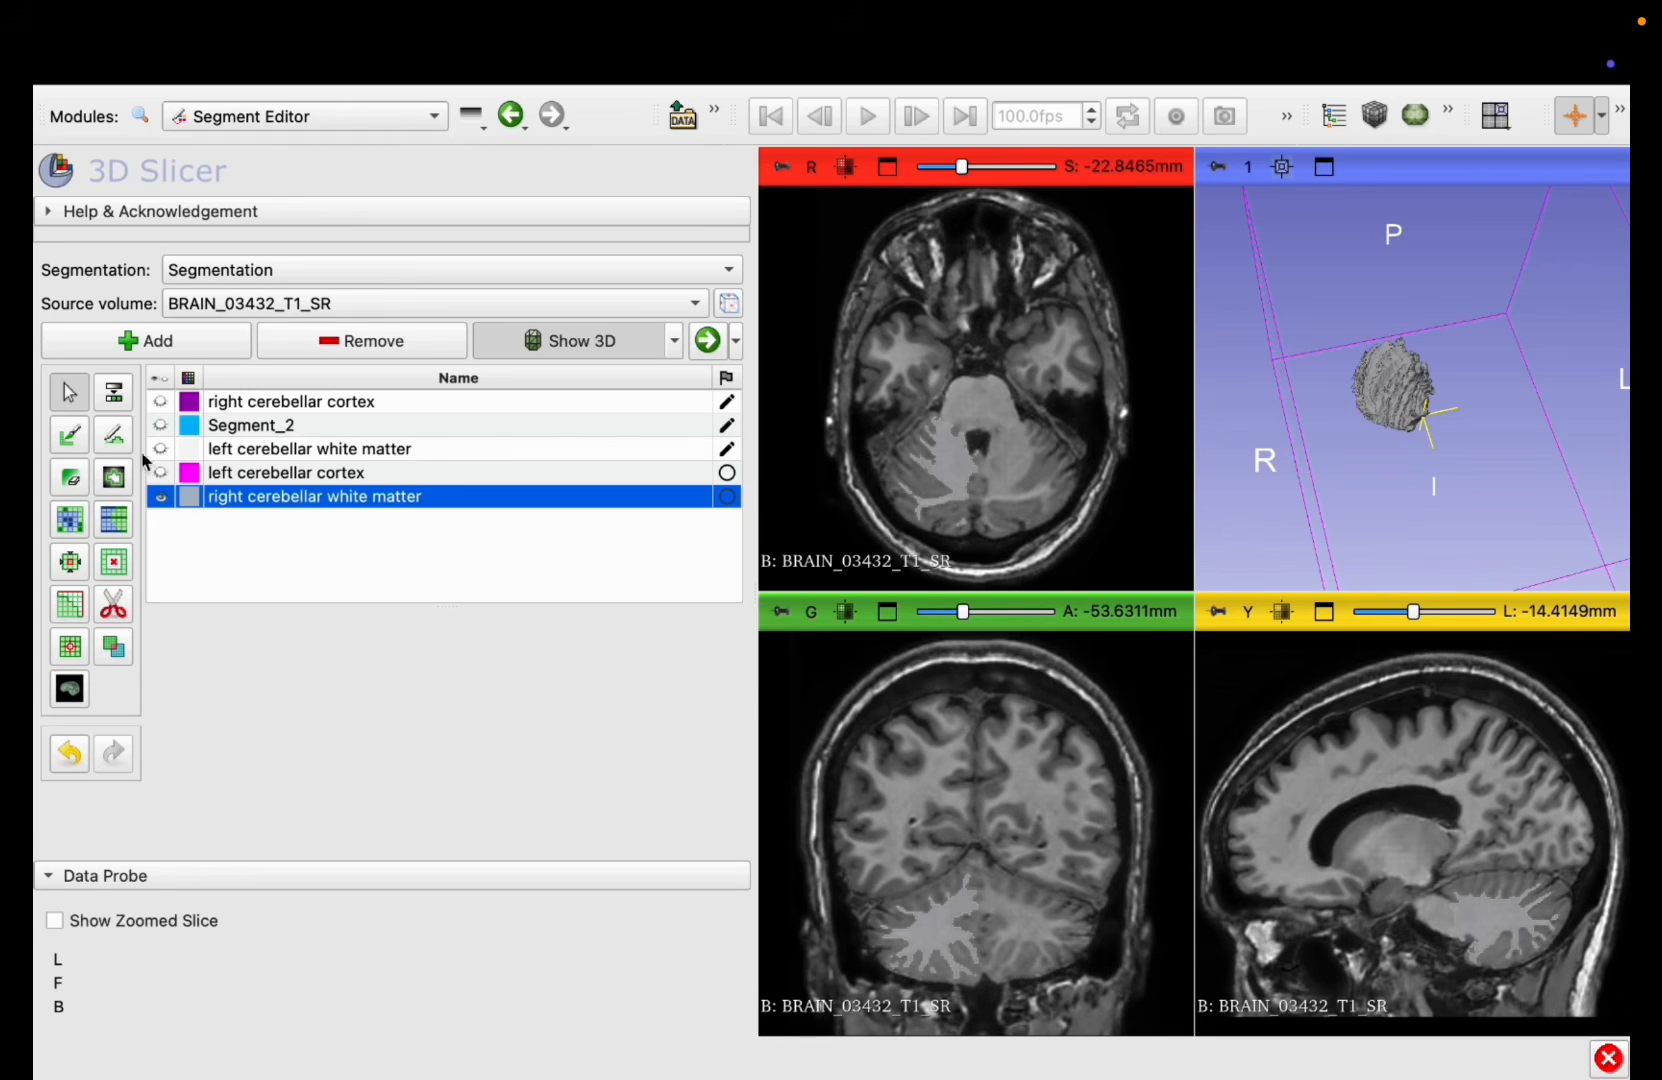
left_click(161, 450)
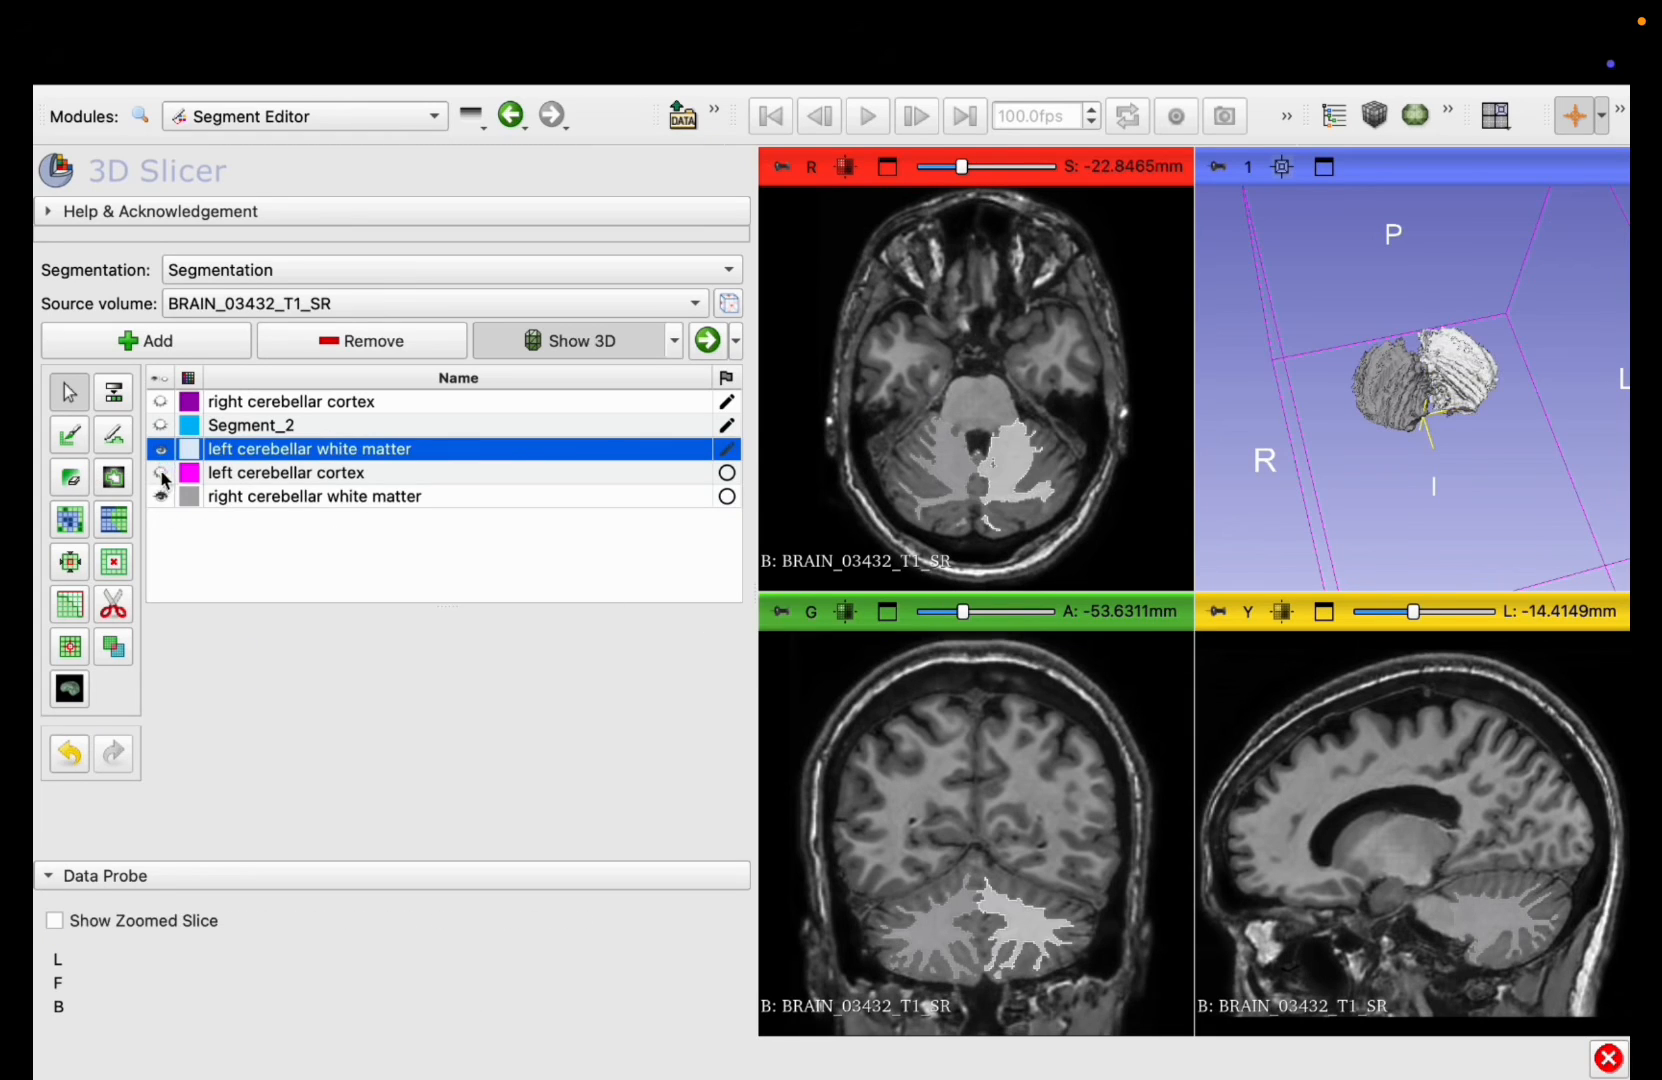
Step: Show the left and right cerebellar cortex segments and examine all four cerebellar segments through the coronal, sagittal and axial slices
left_click(161, 474)
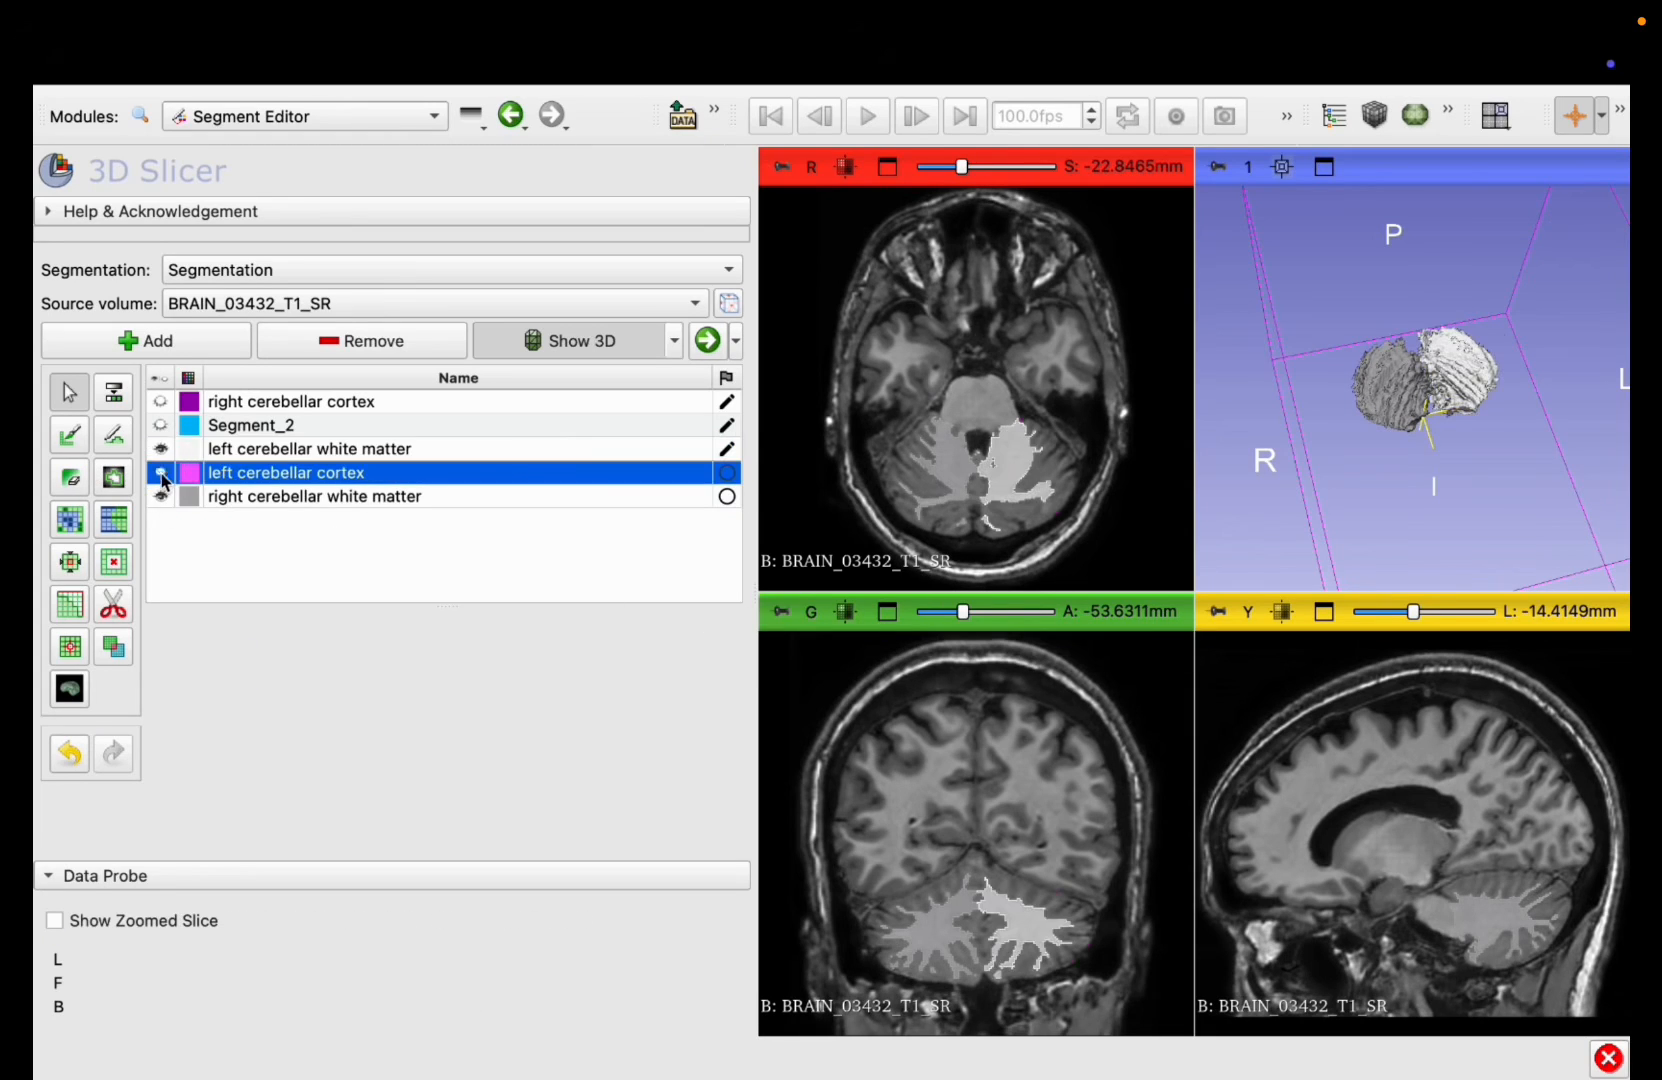
left_click(161, 402)
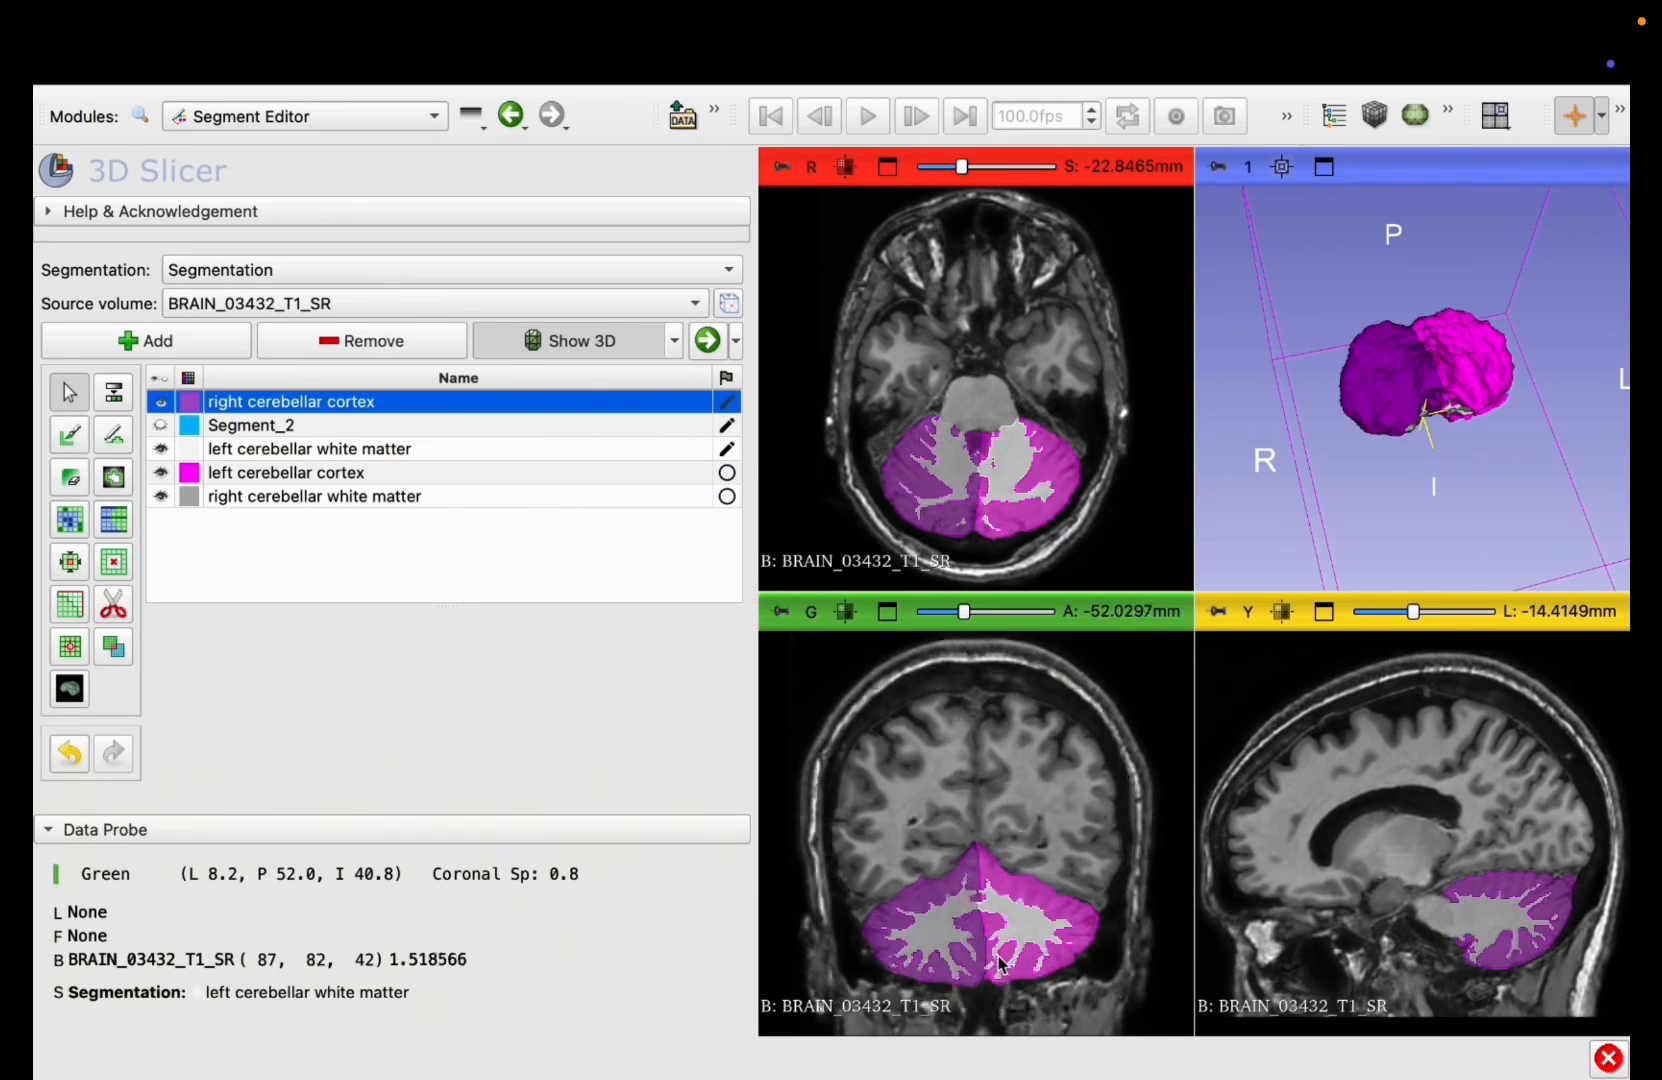
scroll(1000, 962, "up", 12)
scroll(1000, 962, "down", 14)
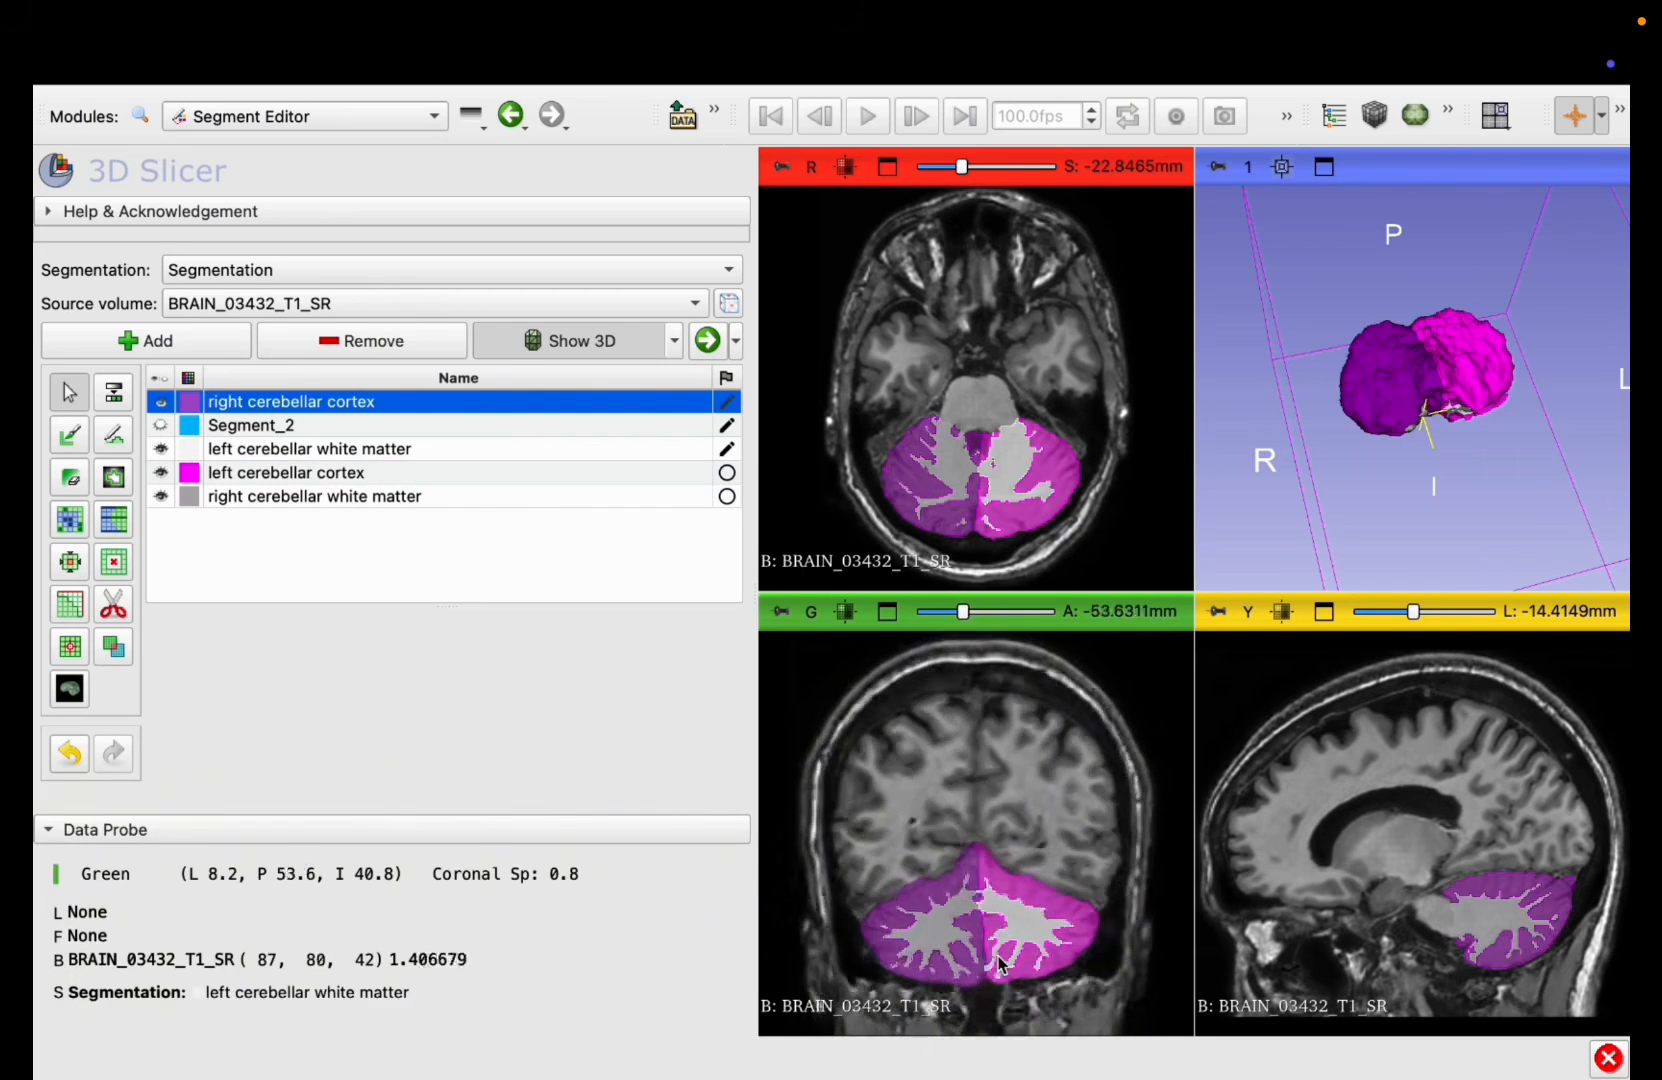
scroll(1000, 962, "down", 20)
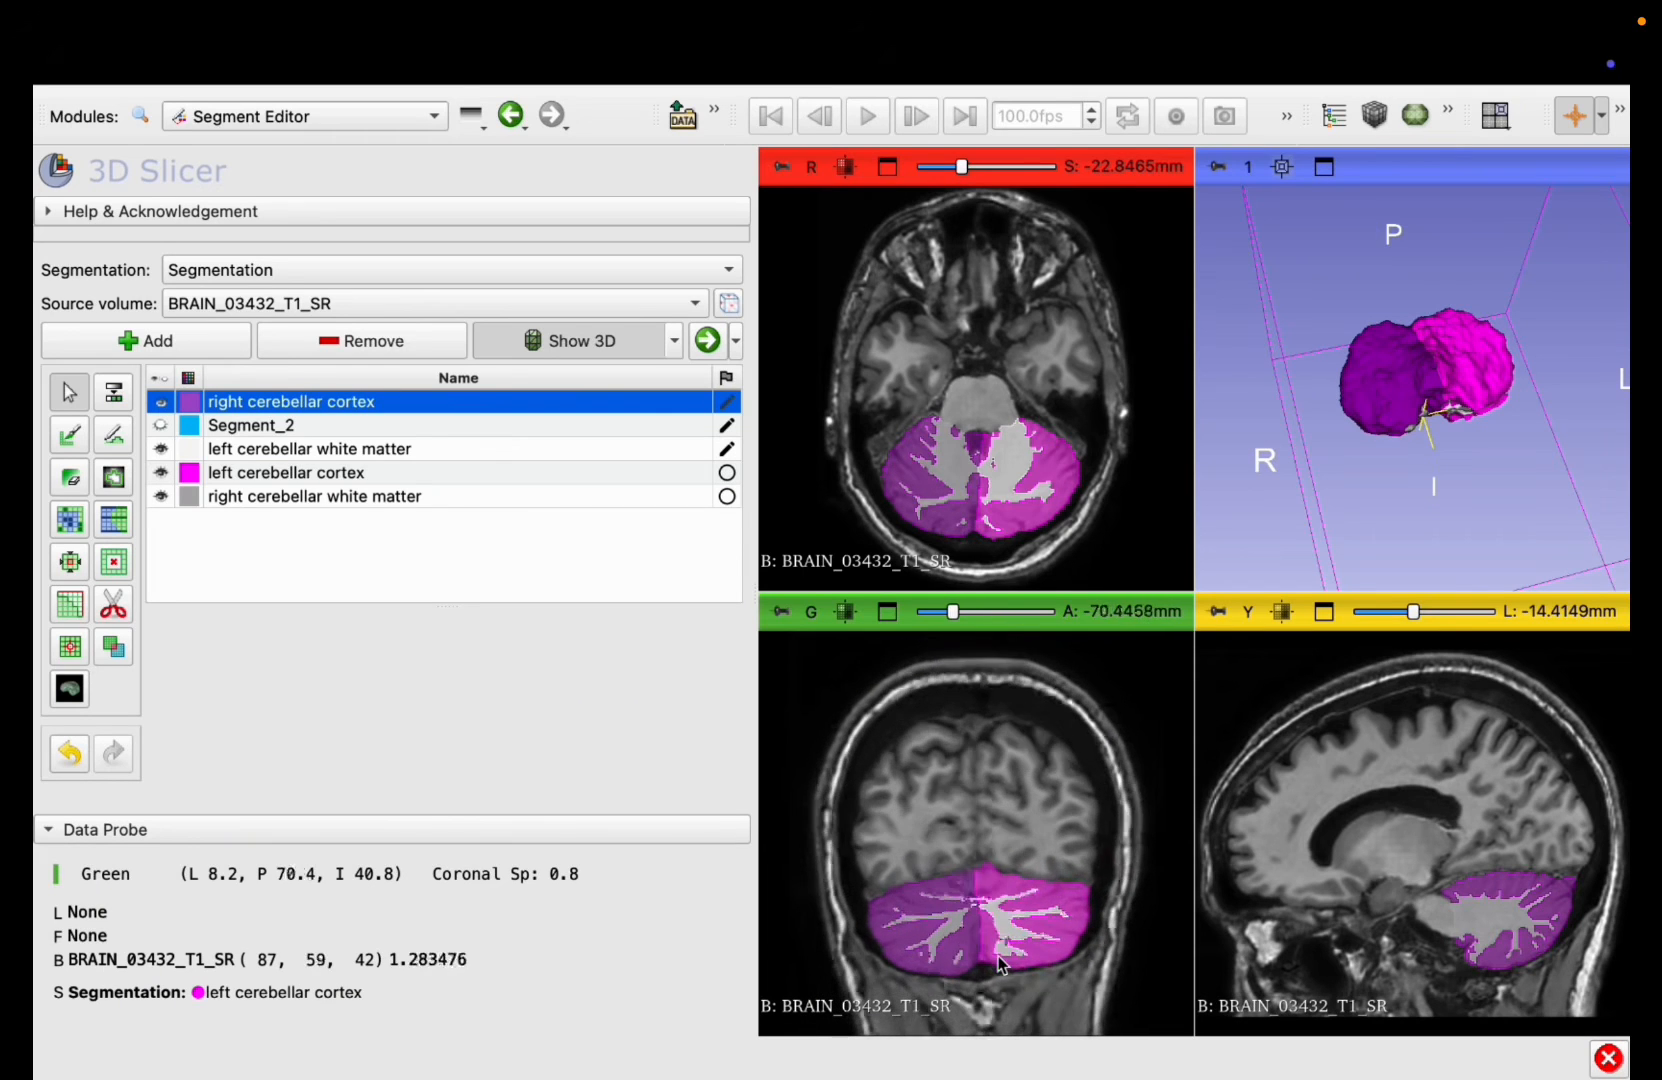
scroll(1000, 962, "down", 3)
scroll(1490, 912, "up", 20)
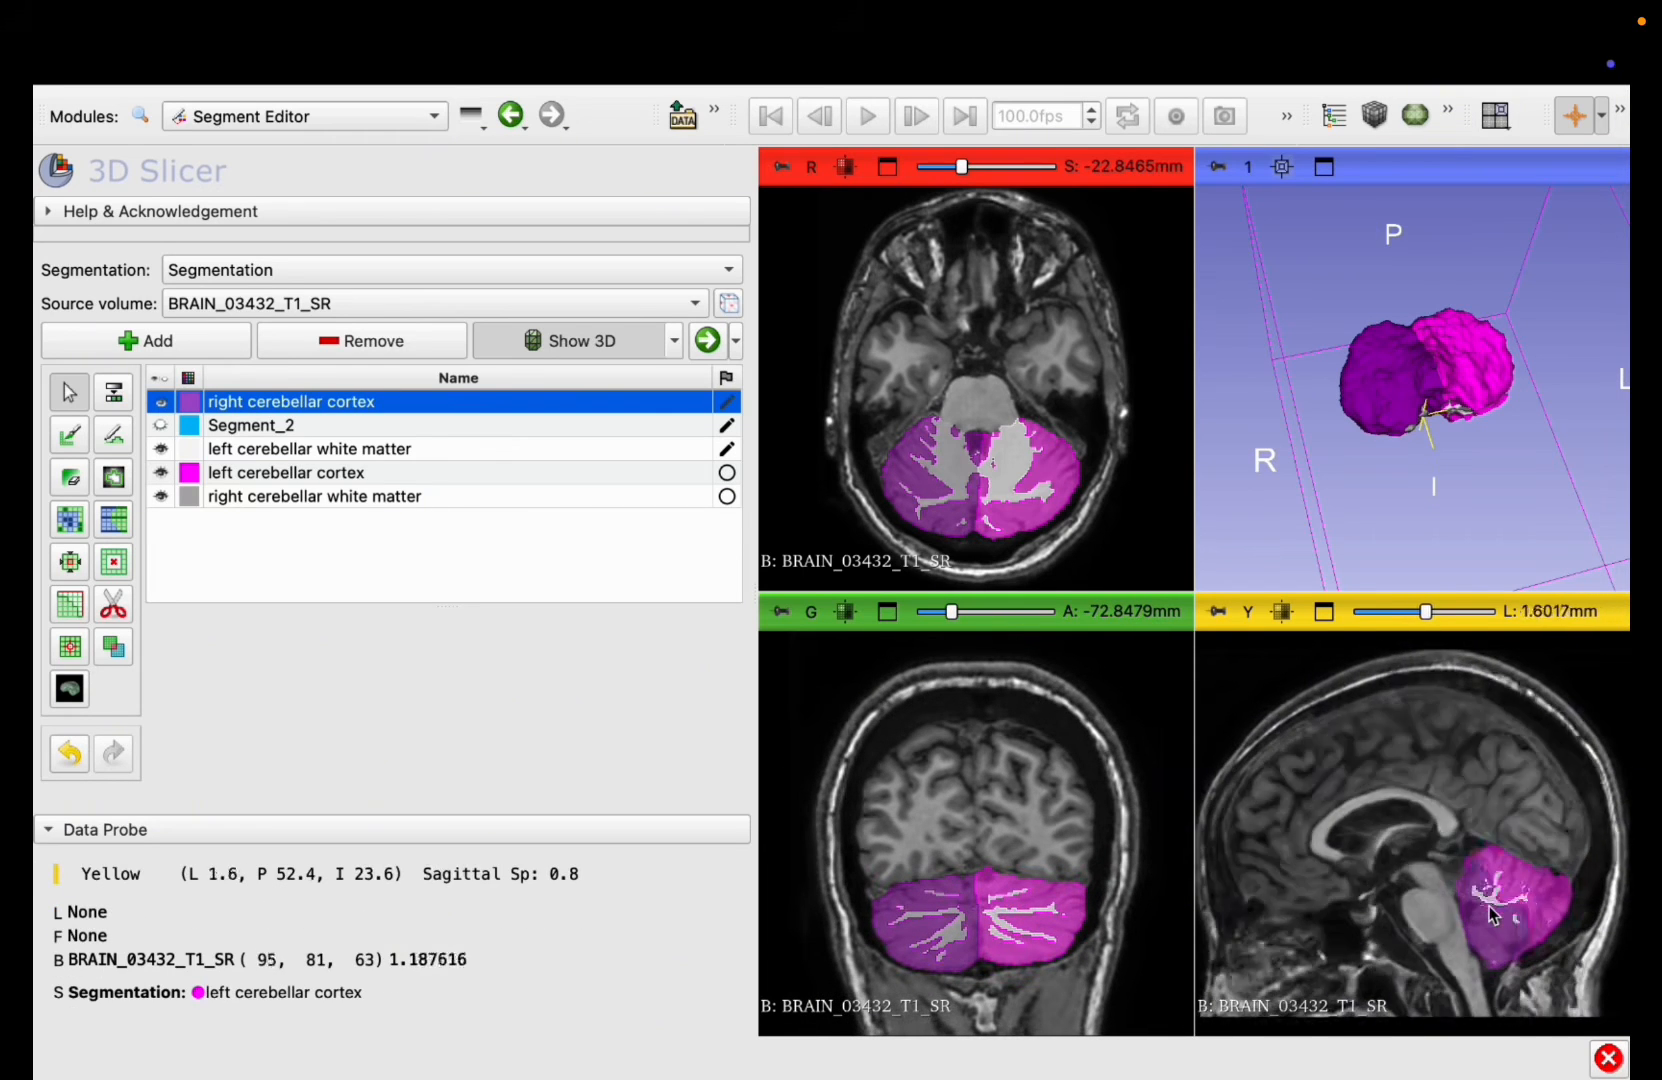
scroll(1490, 912, "up", 20)
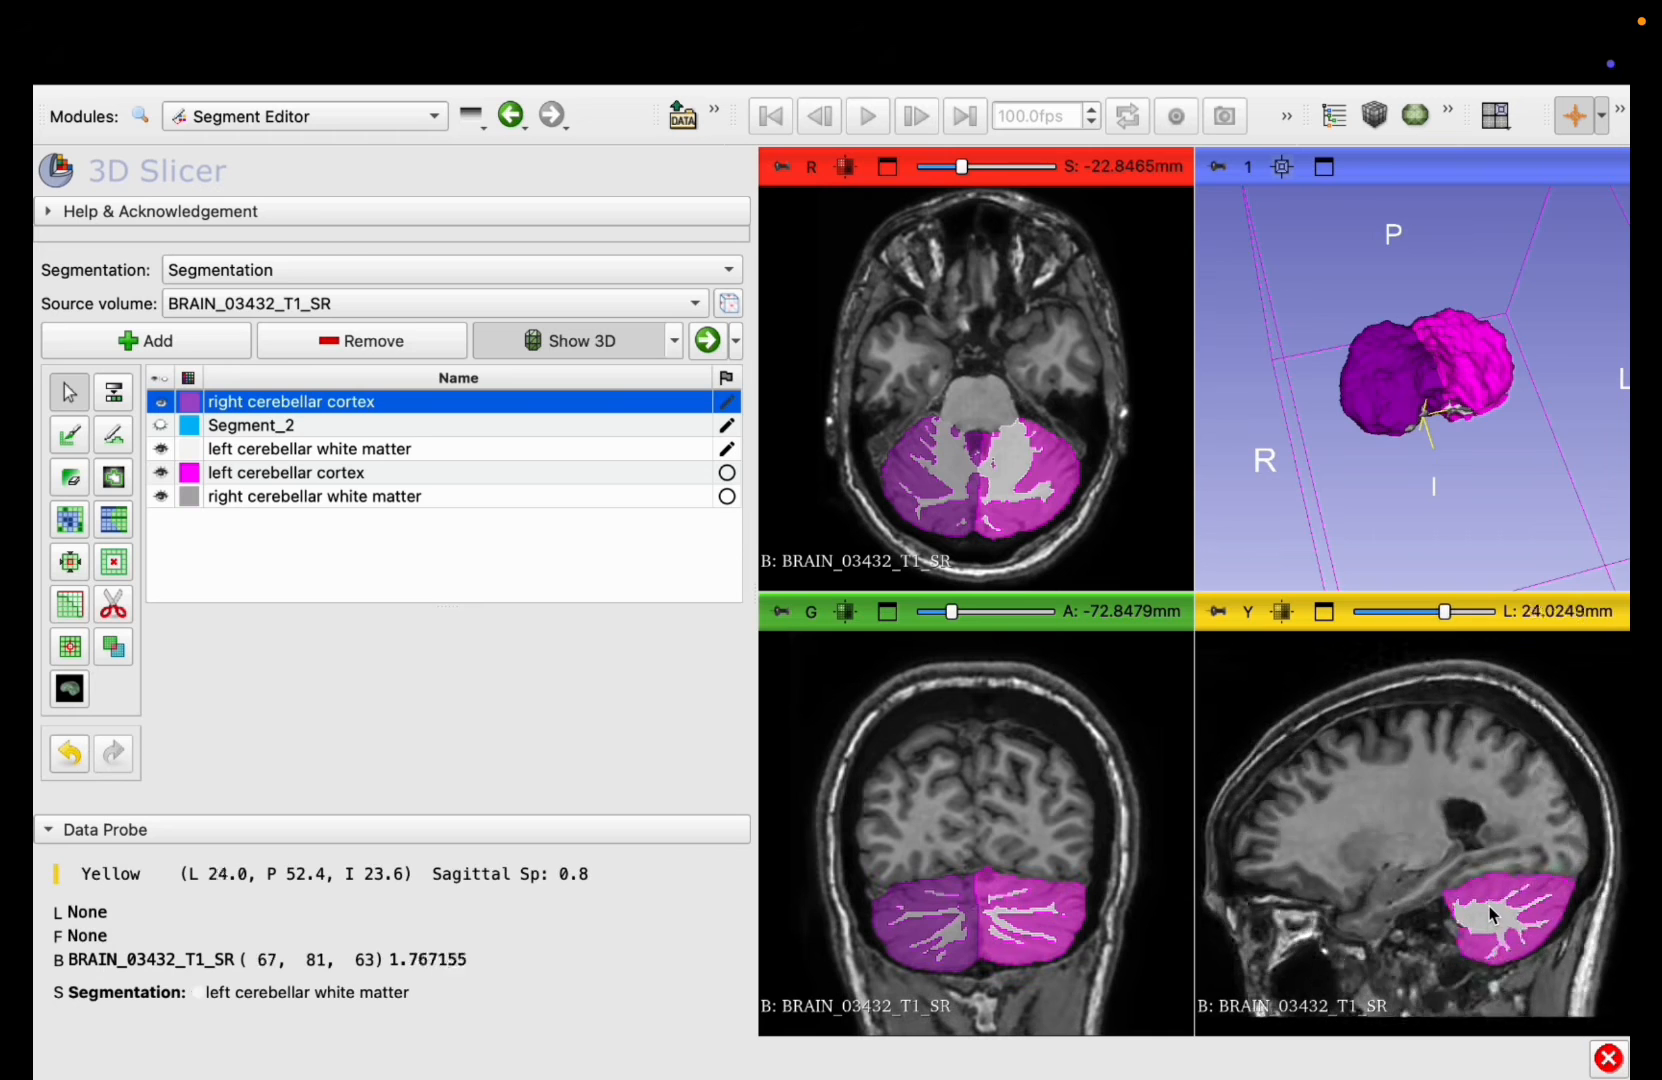
scroll(1490, 912, "up", 10)
scroll(1001, 432, "up", 17)
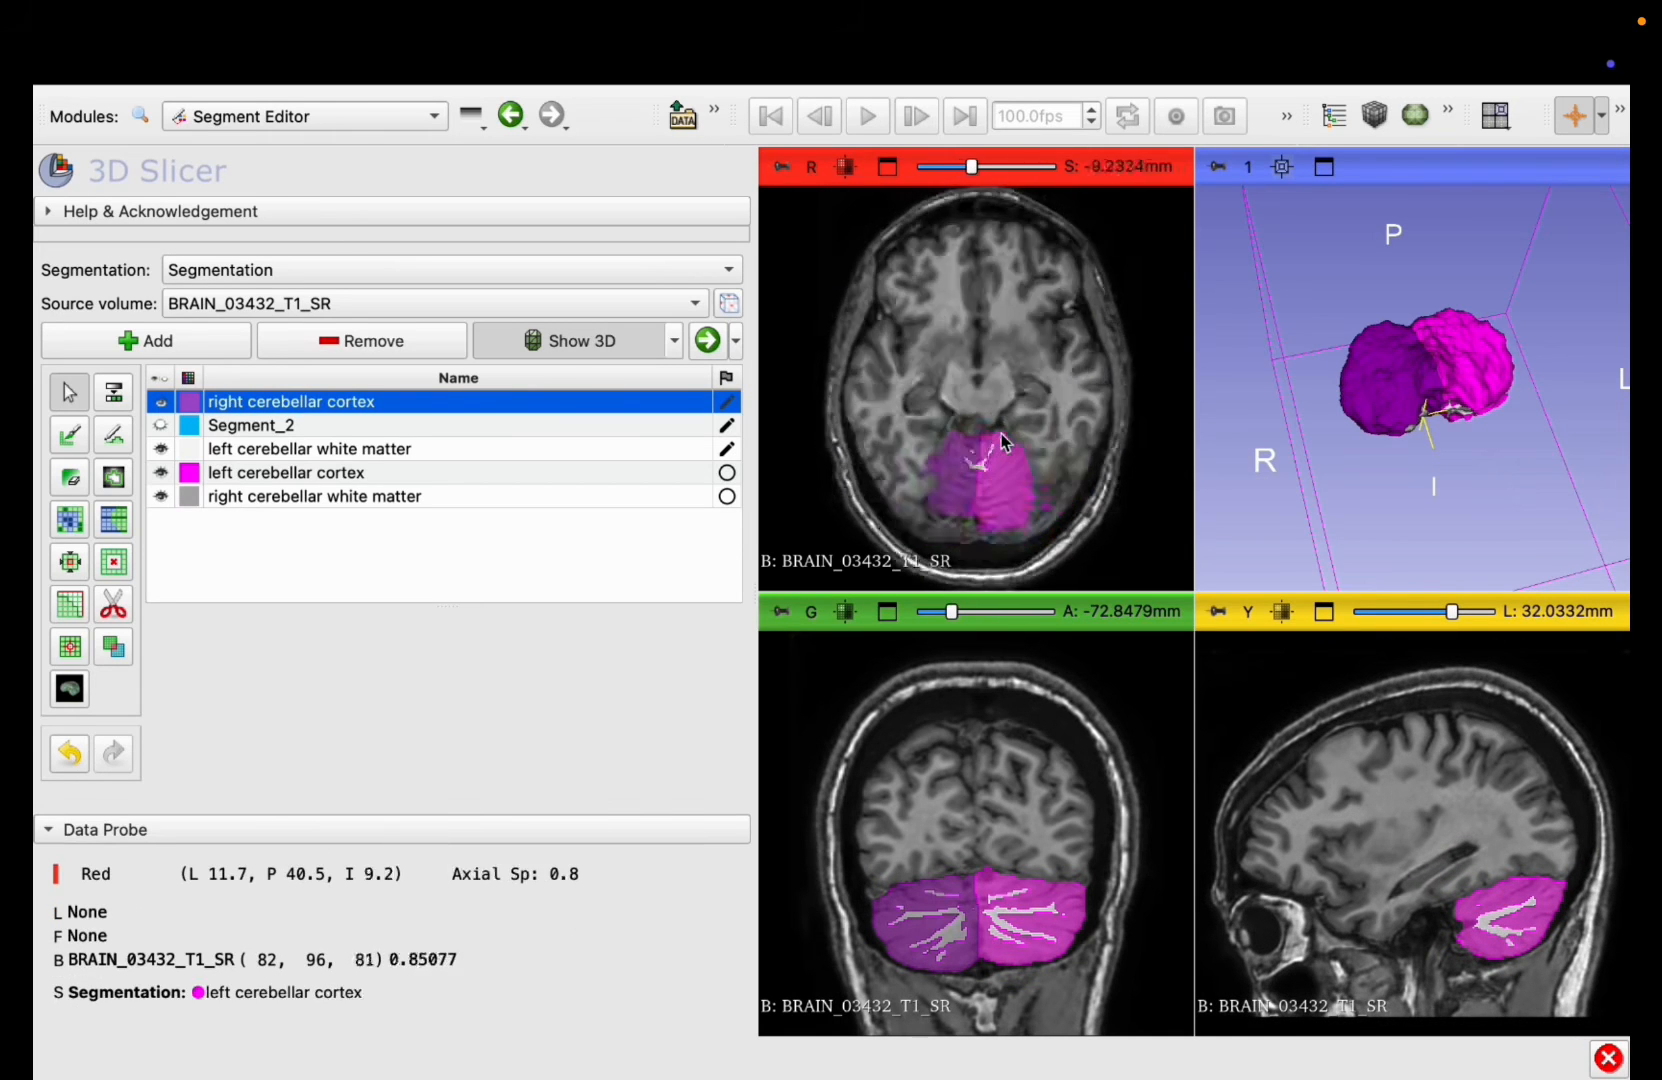
scroll(1001, 432, "down", 20)
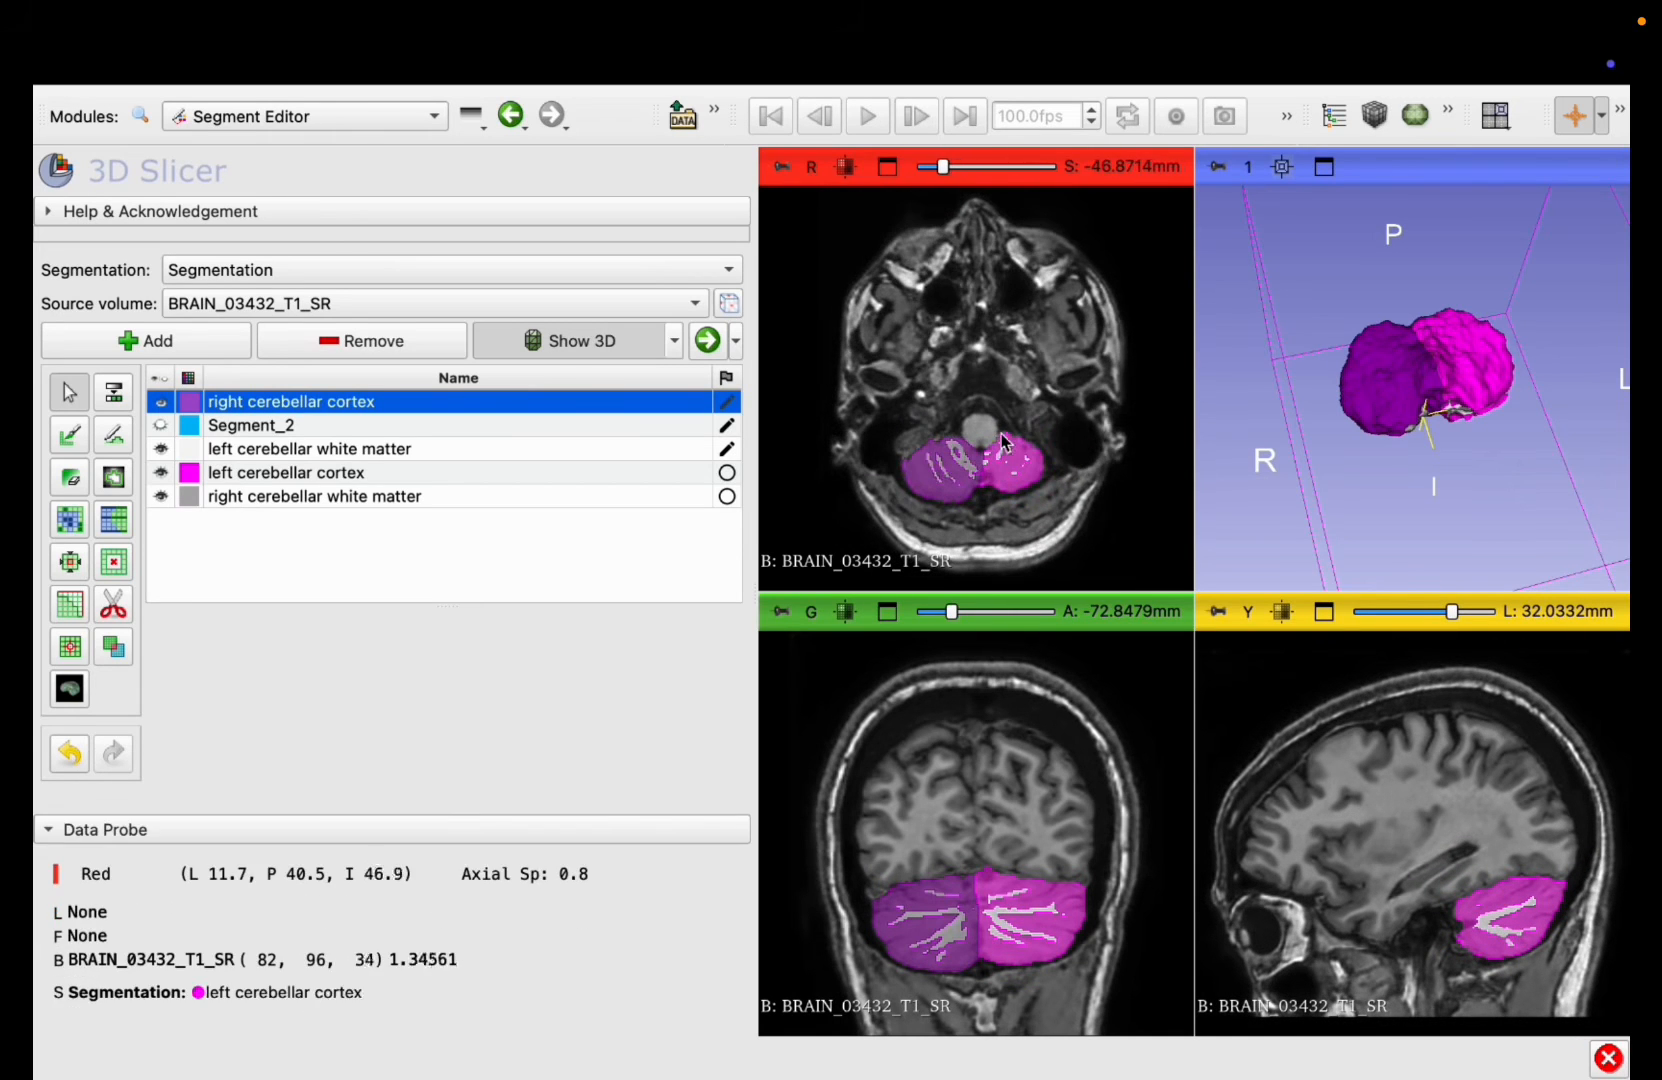
Step: Enlarge the 3D view and toggle the left cerebellar cortex off and on to inspect the white matter beneath it
left_click(1324, 167)
left_click_drag(1480, 450, 1376, 615)
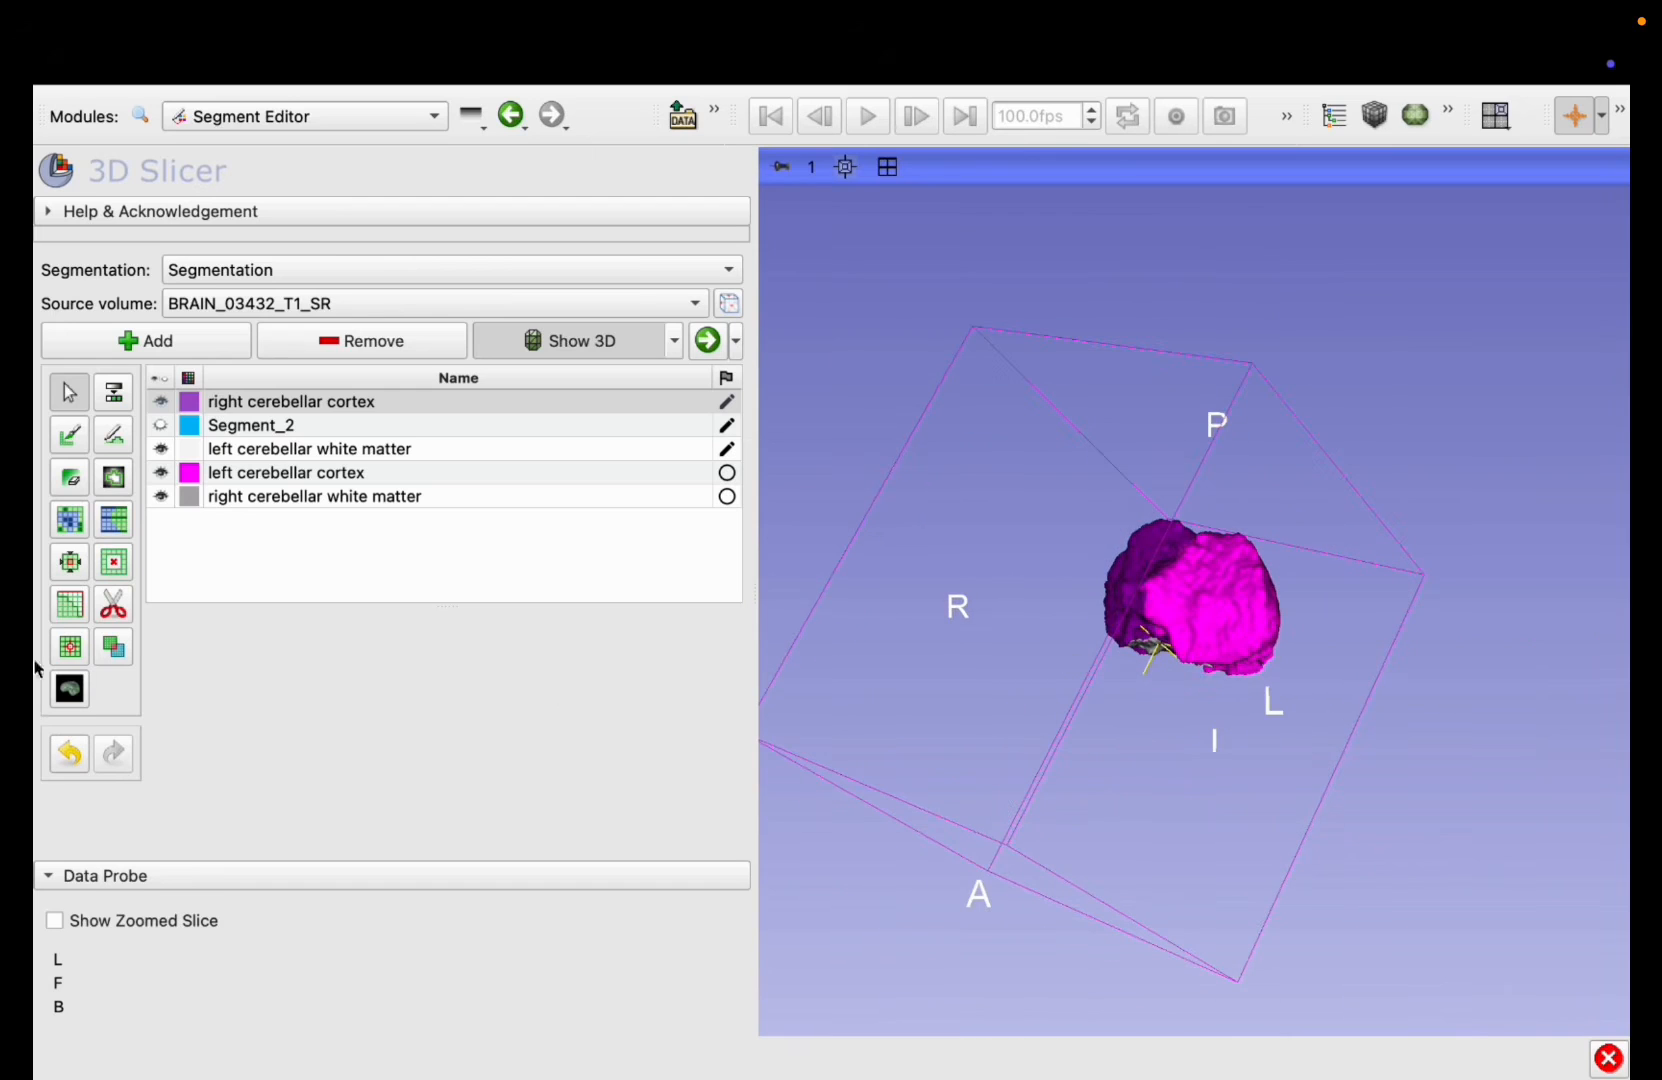
left_click(163, 474)
left_click(163, 474)
left_click(163, 474)
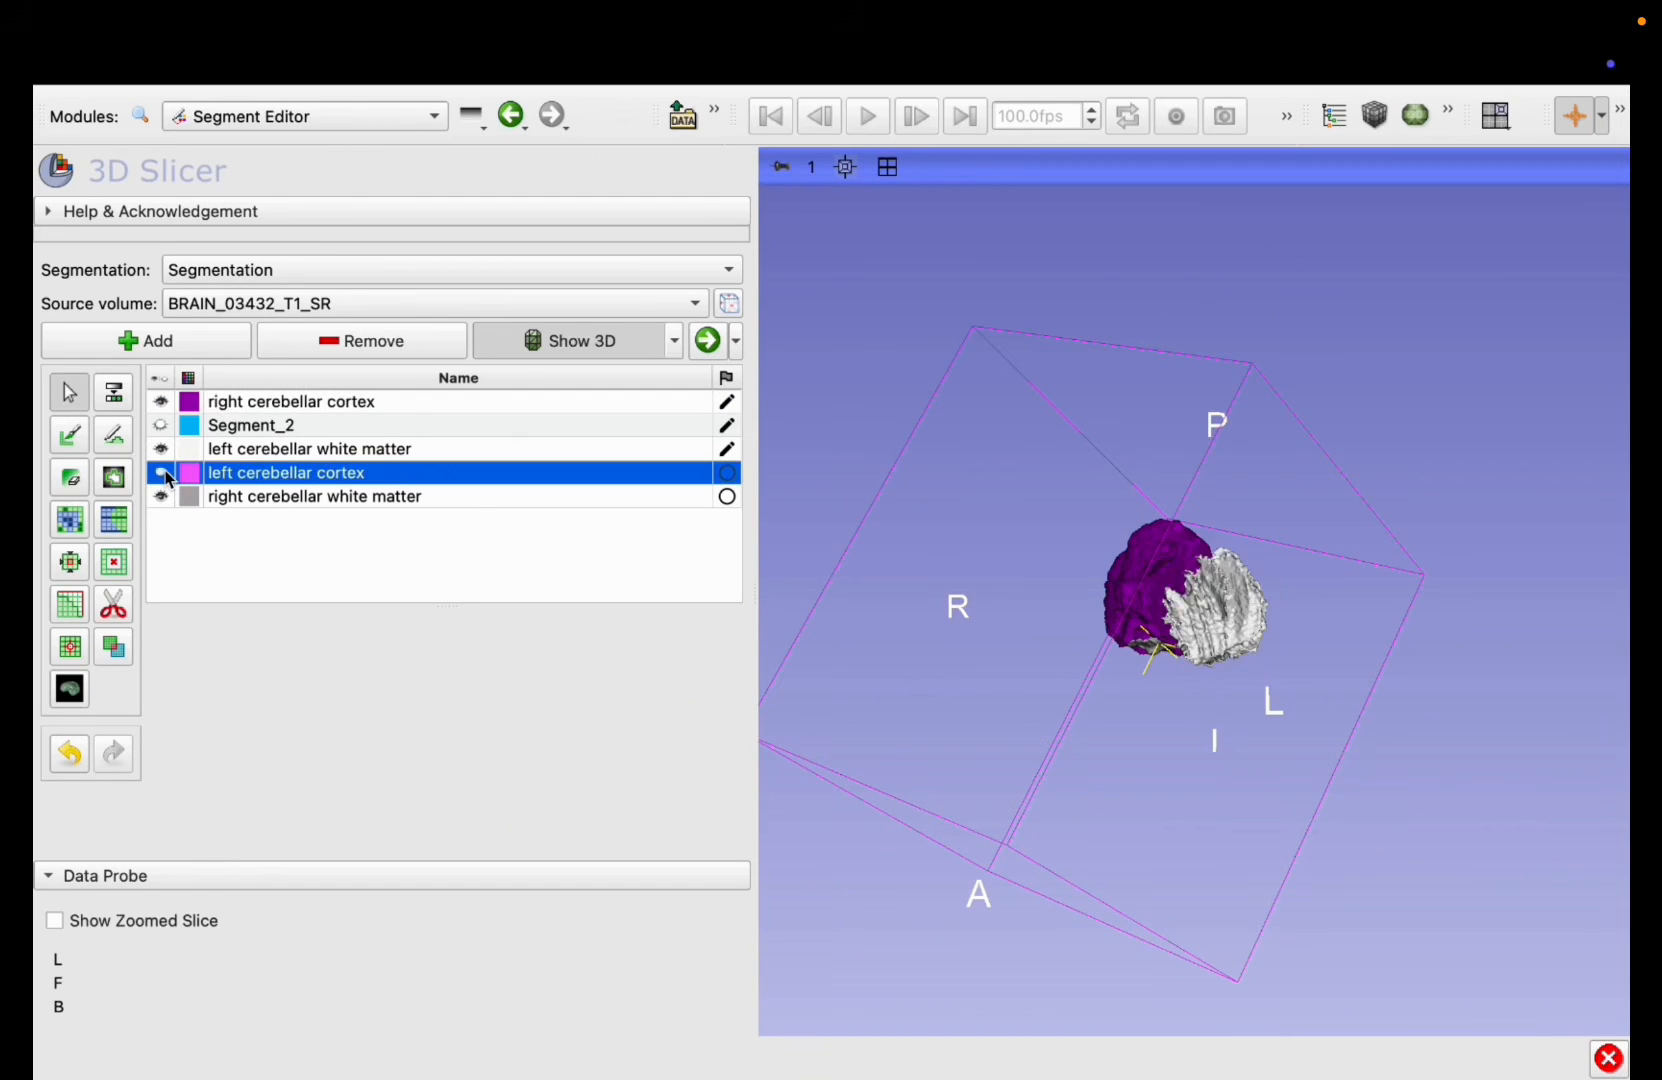
left_click(163, 474)
Step: Rotate the 3D model and toggle the right cerebellar cortex off and on to compare it with the right white matter
left_click_drag(1275, 714, 916, 842)
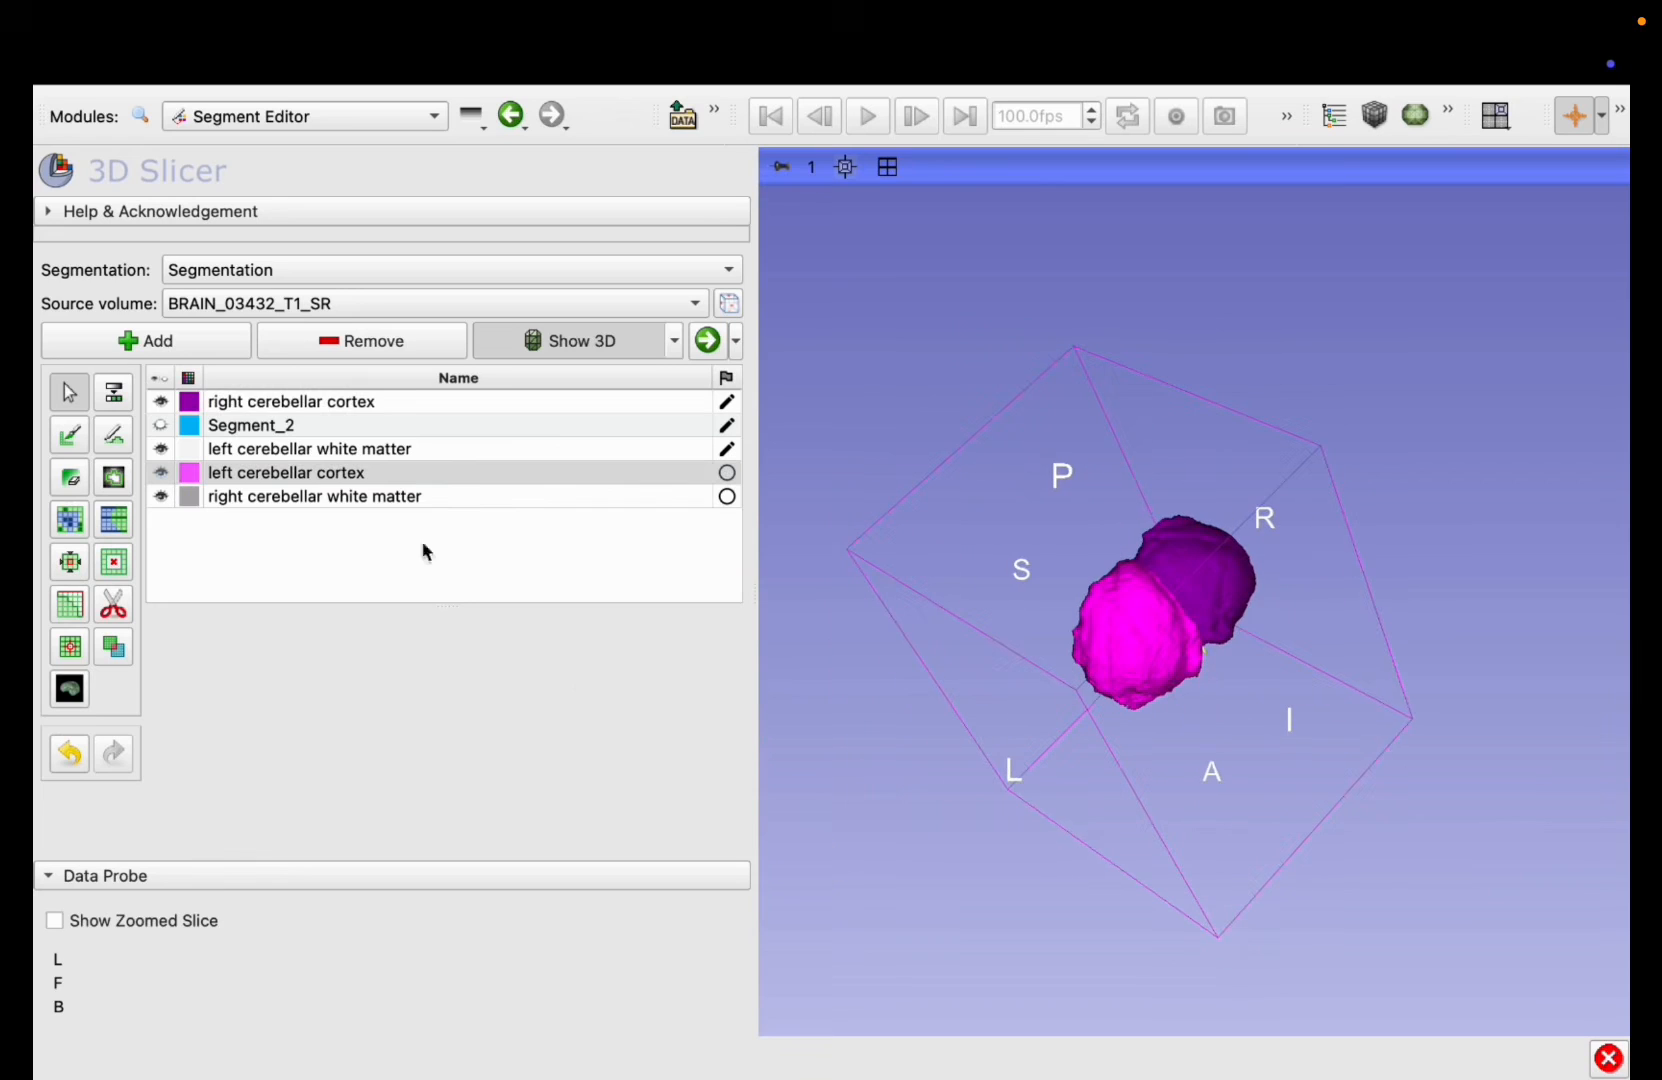
left_click(161, 403)
left_click(161, 403)
left_click(161, 403)
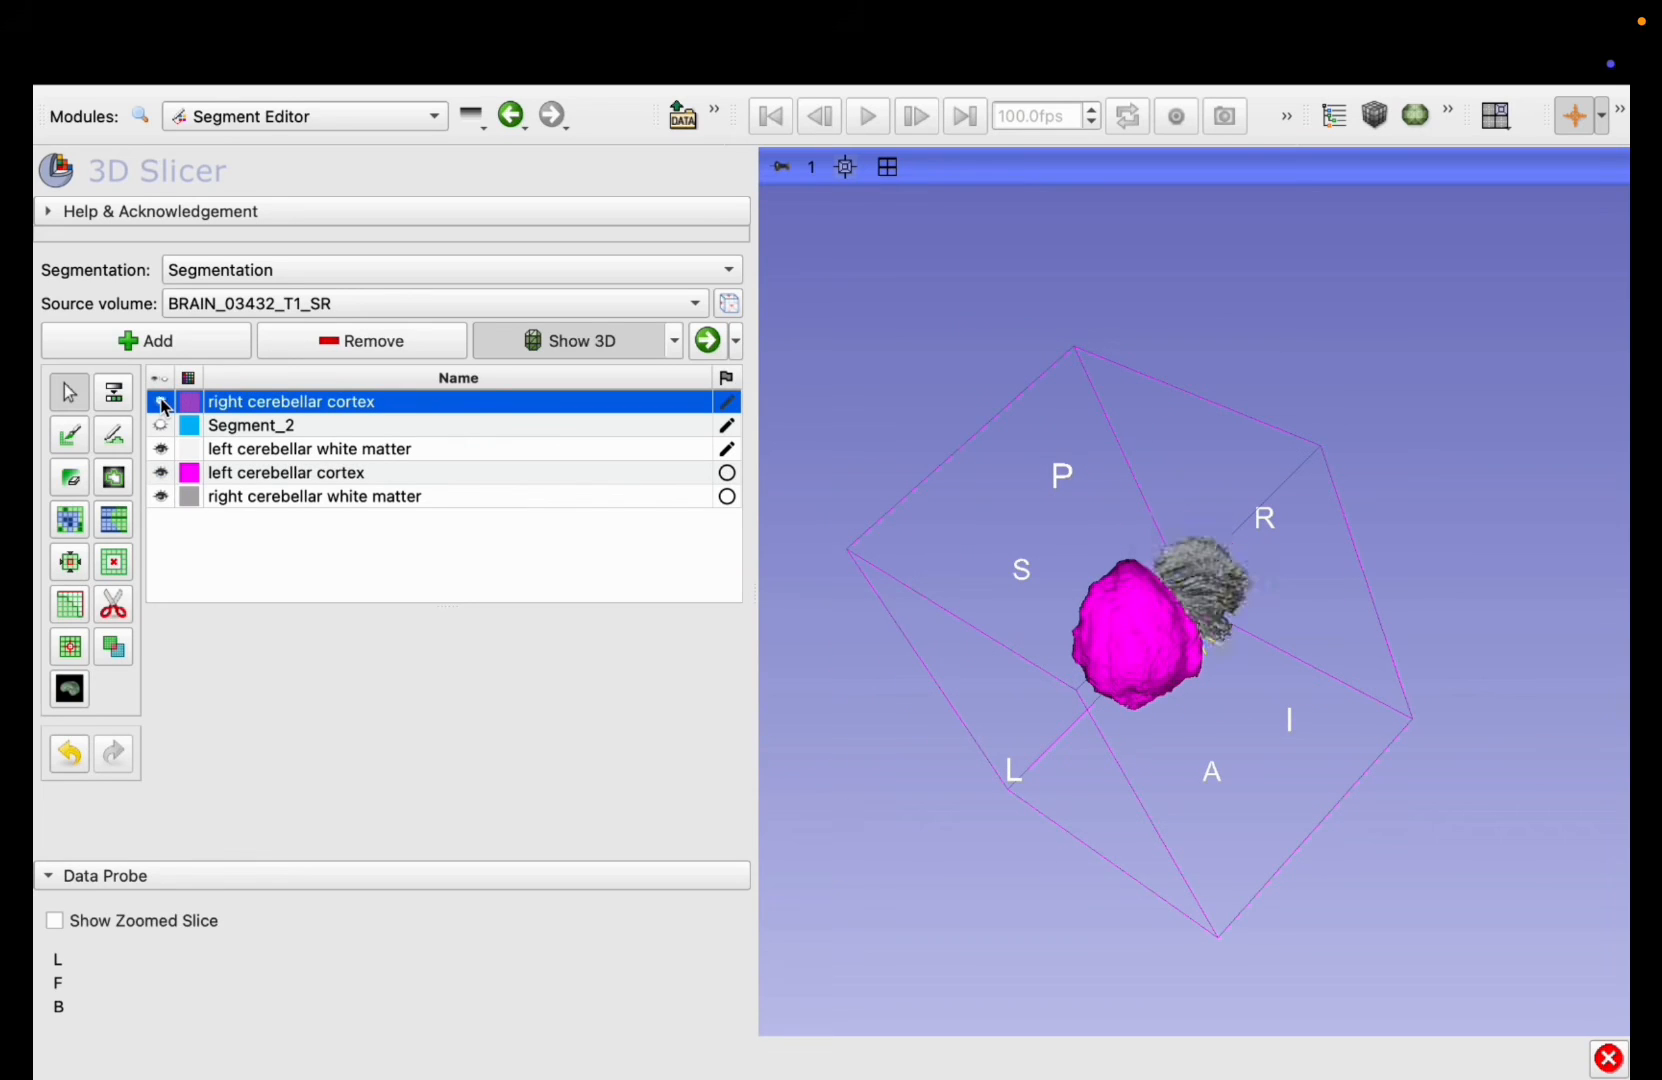
left_click(162, 404)
Step: Hide both cerebellar cortex segments and toggle the right cerebellar white matter off and on in 3D
left_click(161, 403)
left_click(161, 472)
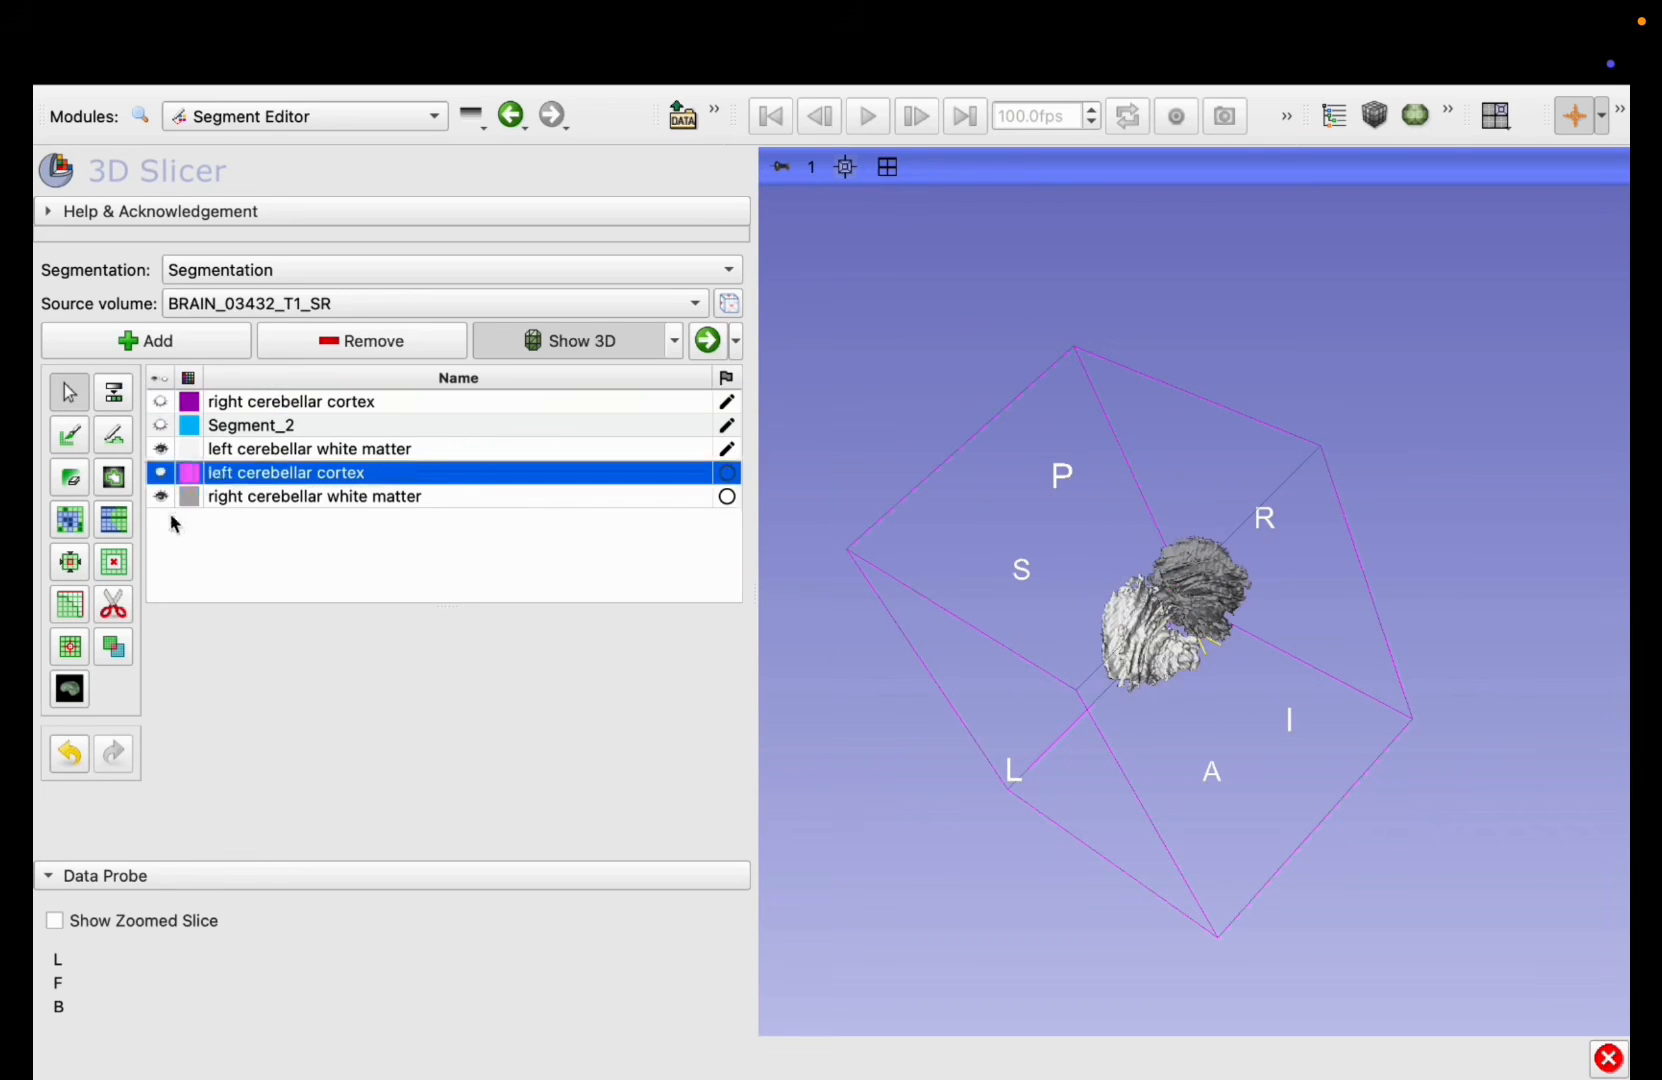
left_click(165, 496)
left_click(166, 496)
left_click(166, 497)
left_click(166, 497)
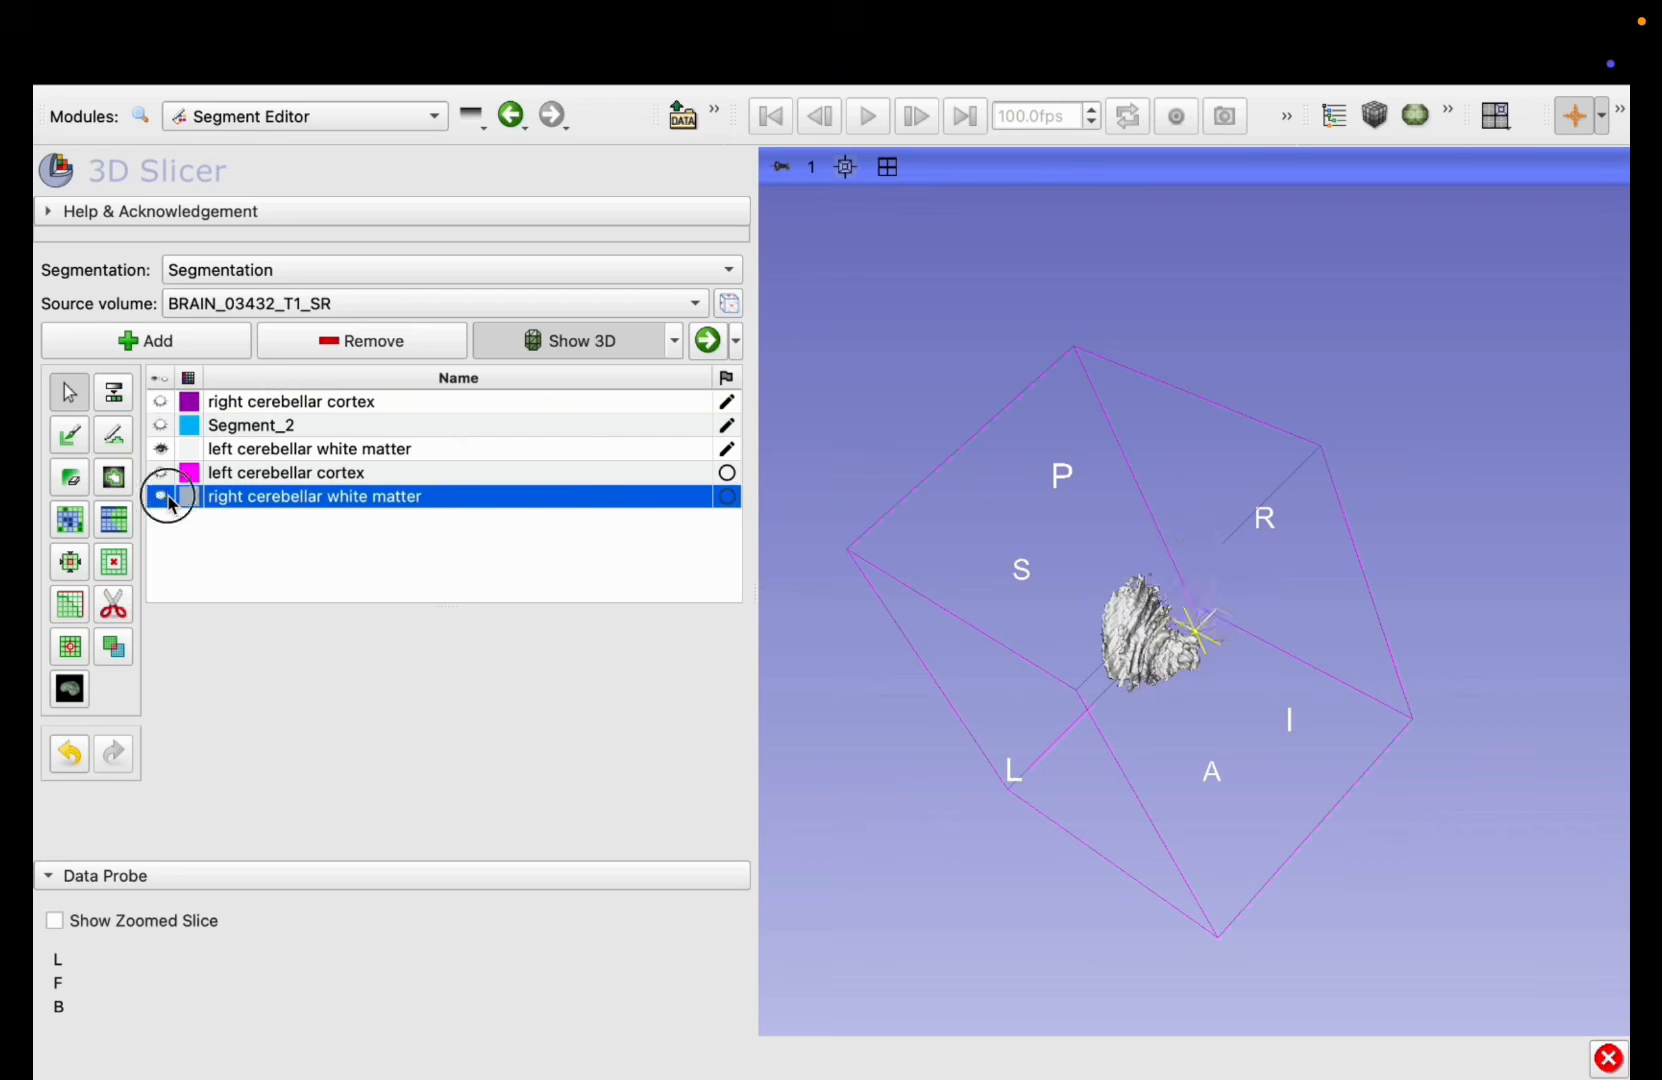
left_click(166, 497)
Step: Toggle the left cerebellar white matter, leave it hidden, and inspect the right cerebellar white matter alone from several angles
left_click(162, 450)
left_click(162, 450)
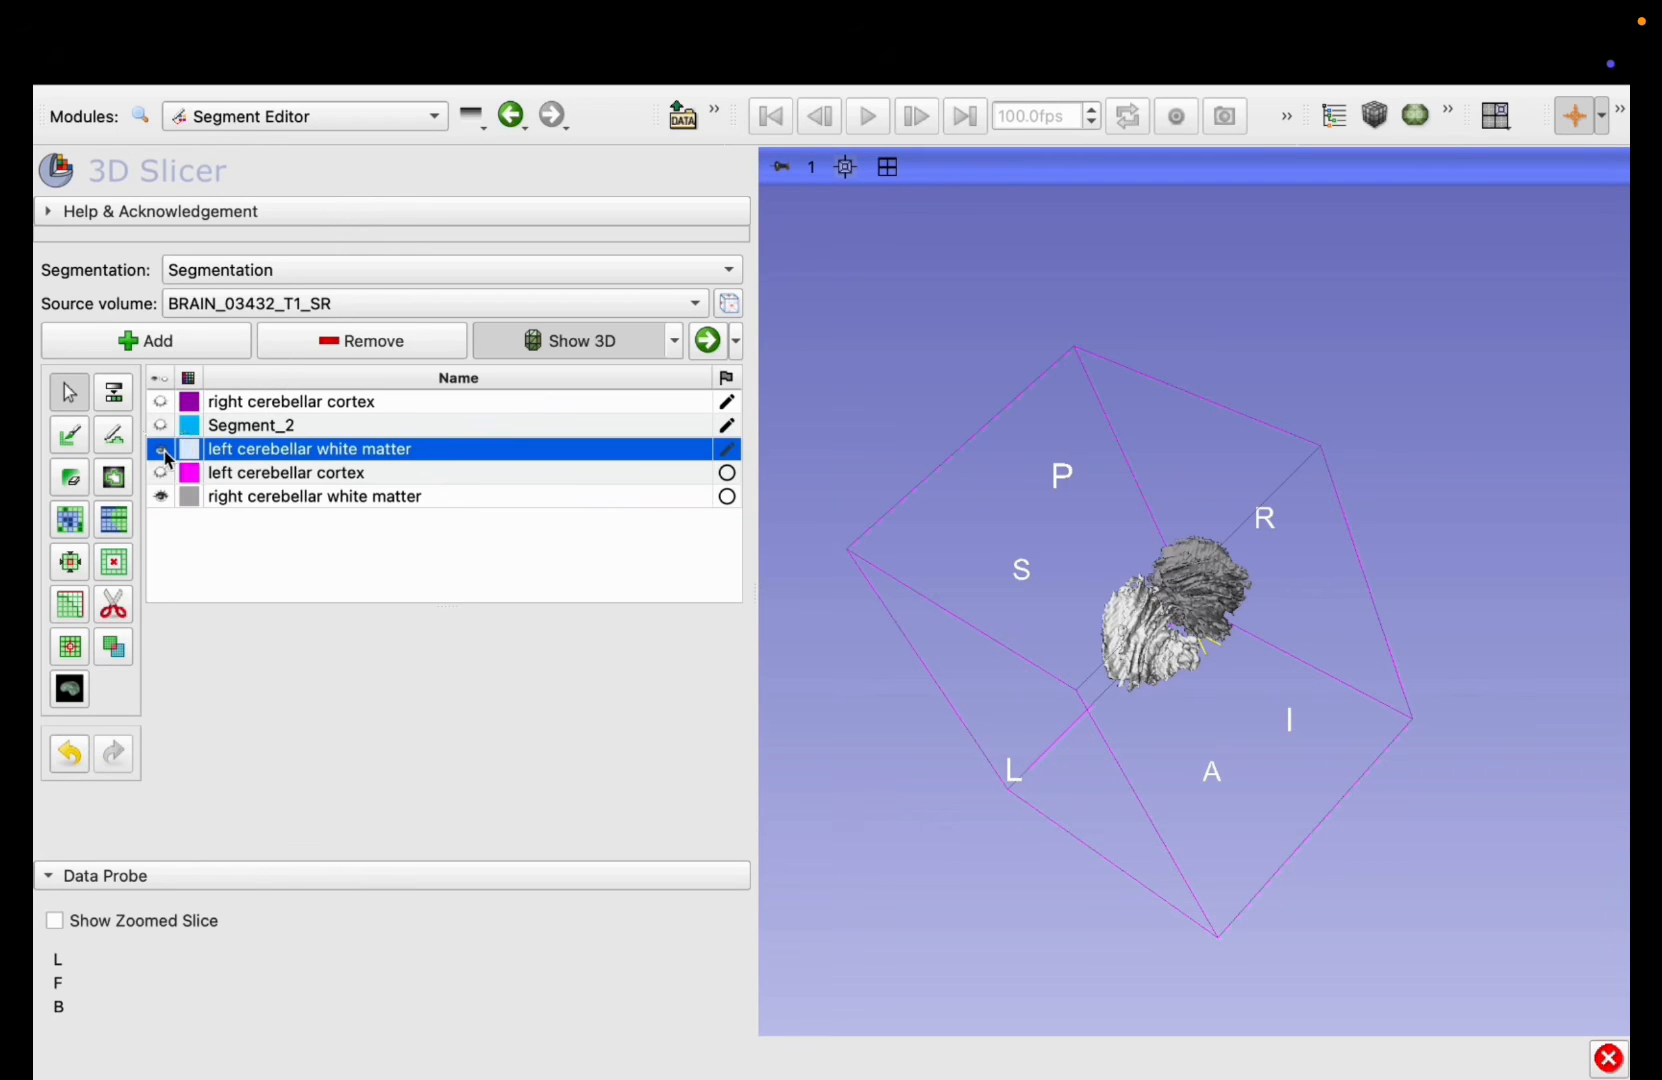
left_click(164, 451)
right_click_drag(1187, 648, 1081, 974)
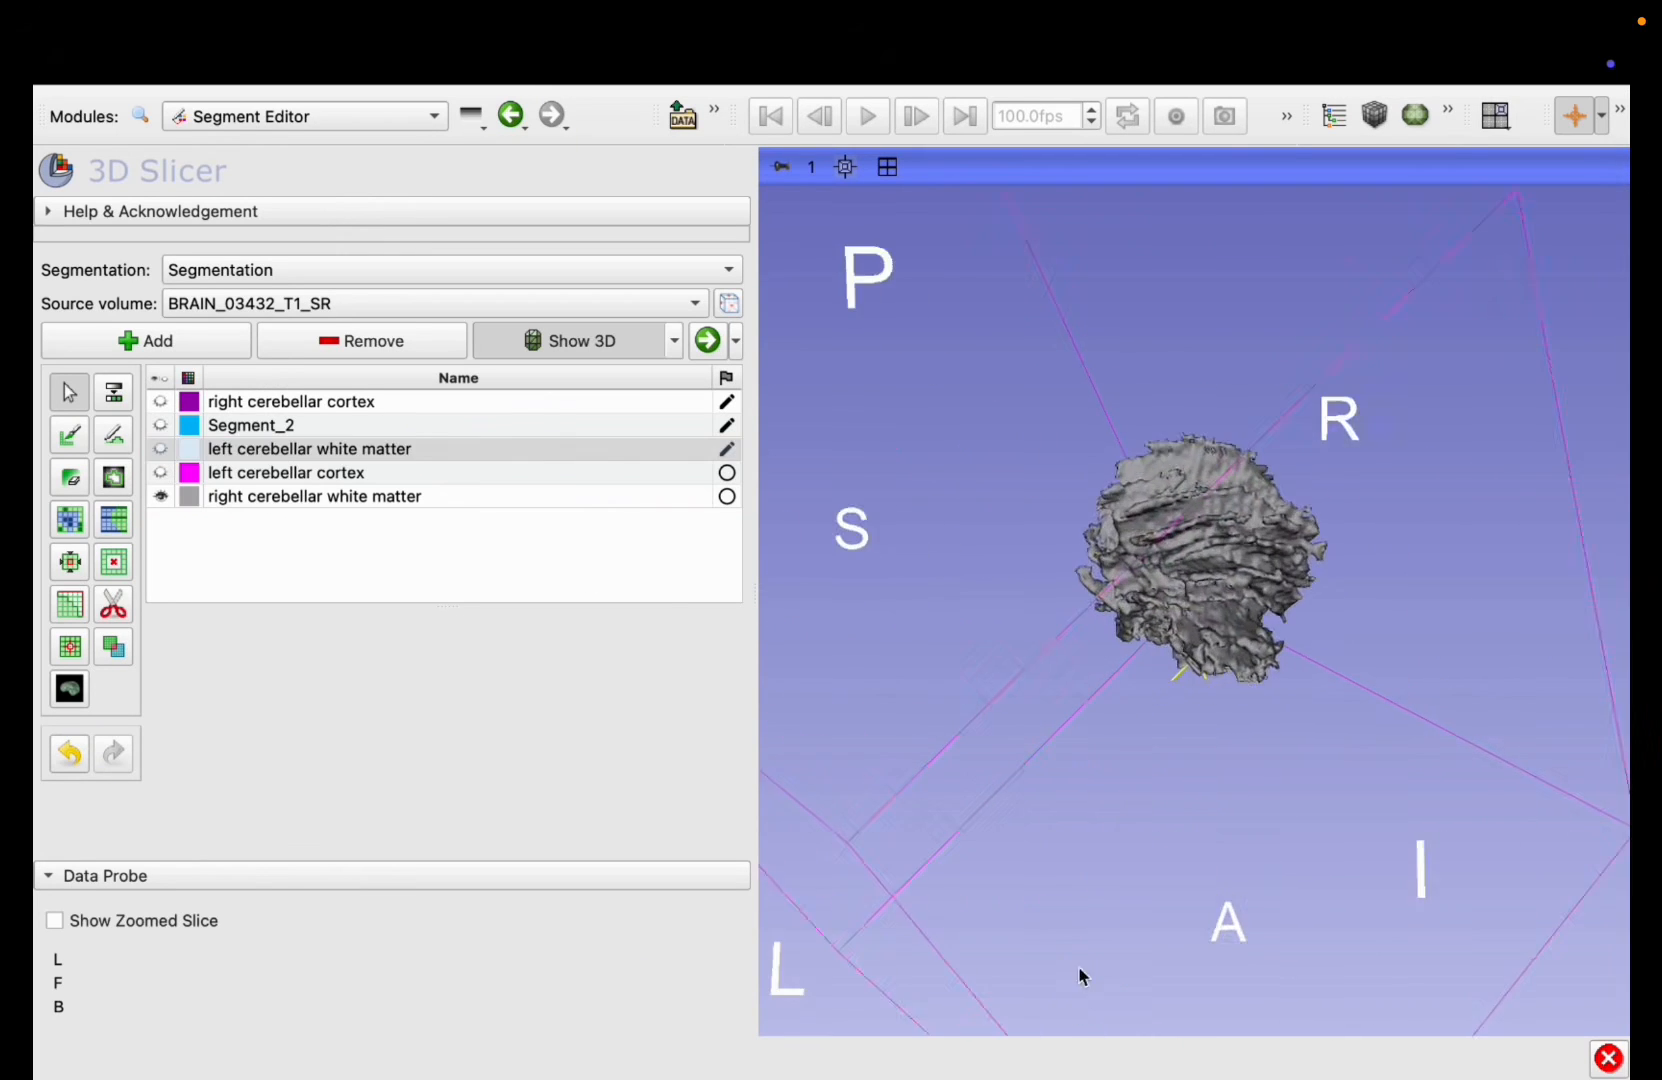
left_click_drag(1078, 970, 937, 840)
Step: Show the left cerebellar white matter and both cerebellar cortex segments again, and inspect the complete cerebellum in 3D
left_click(162, 450)
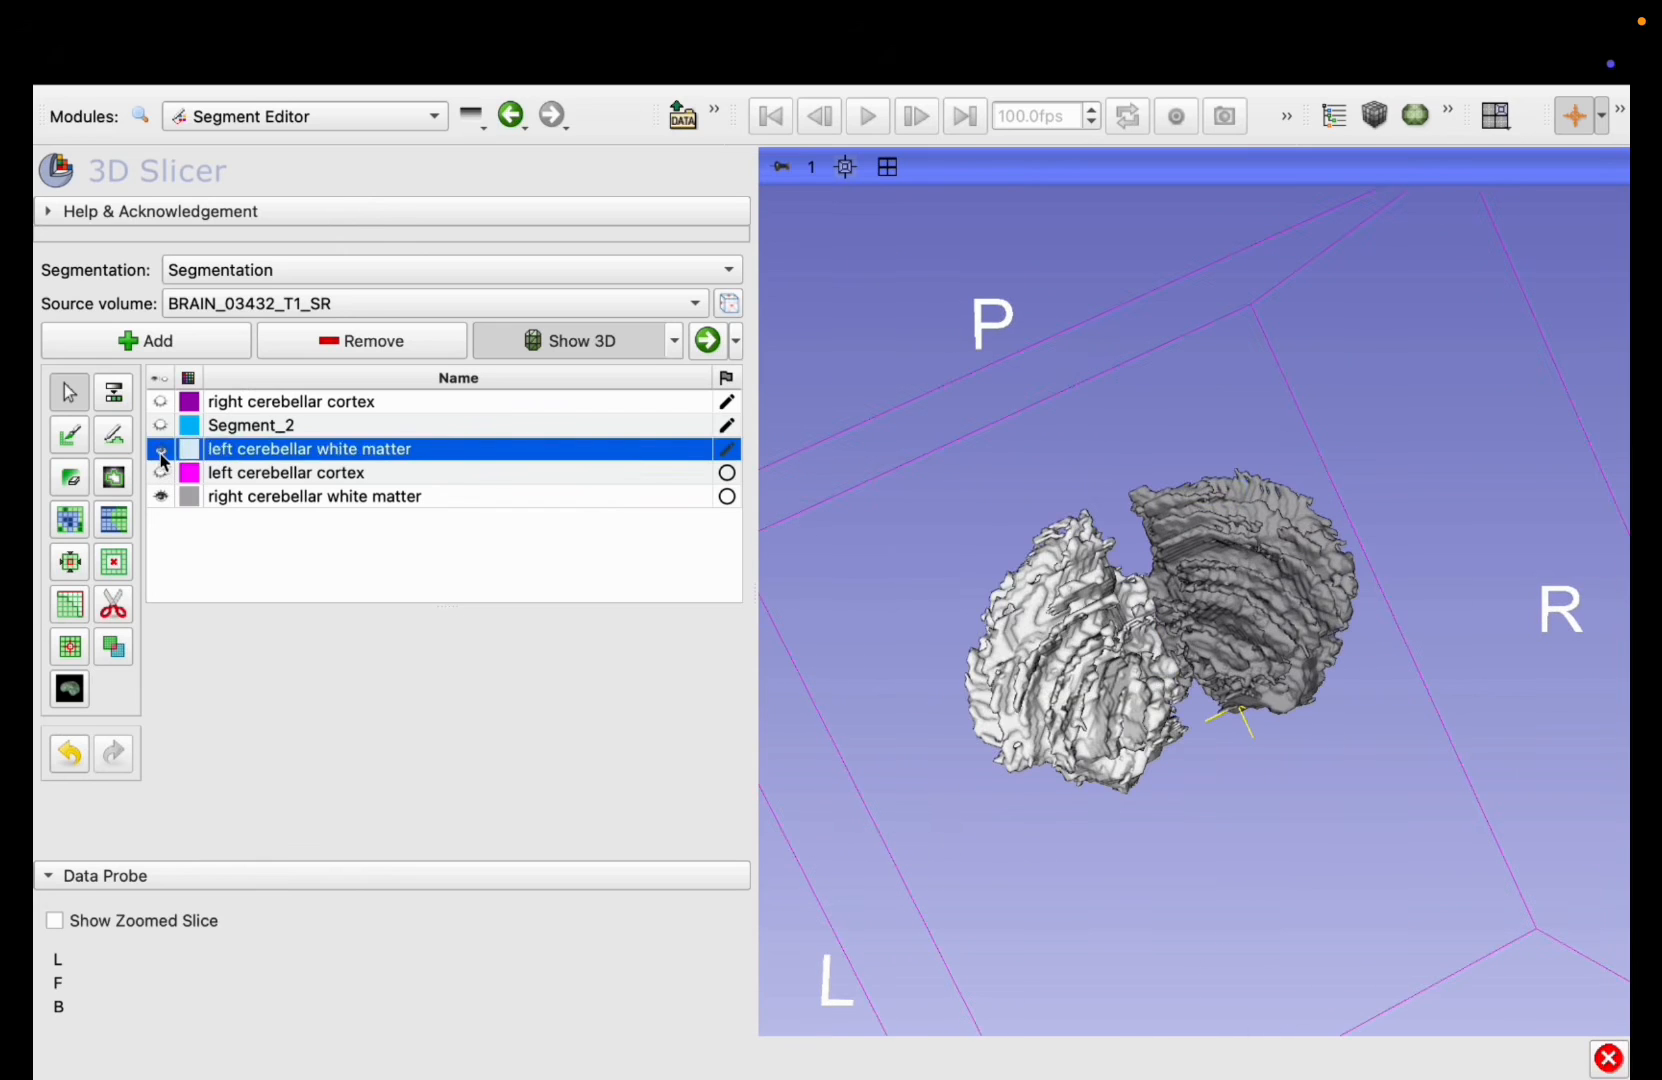
left_click(173, 404)
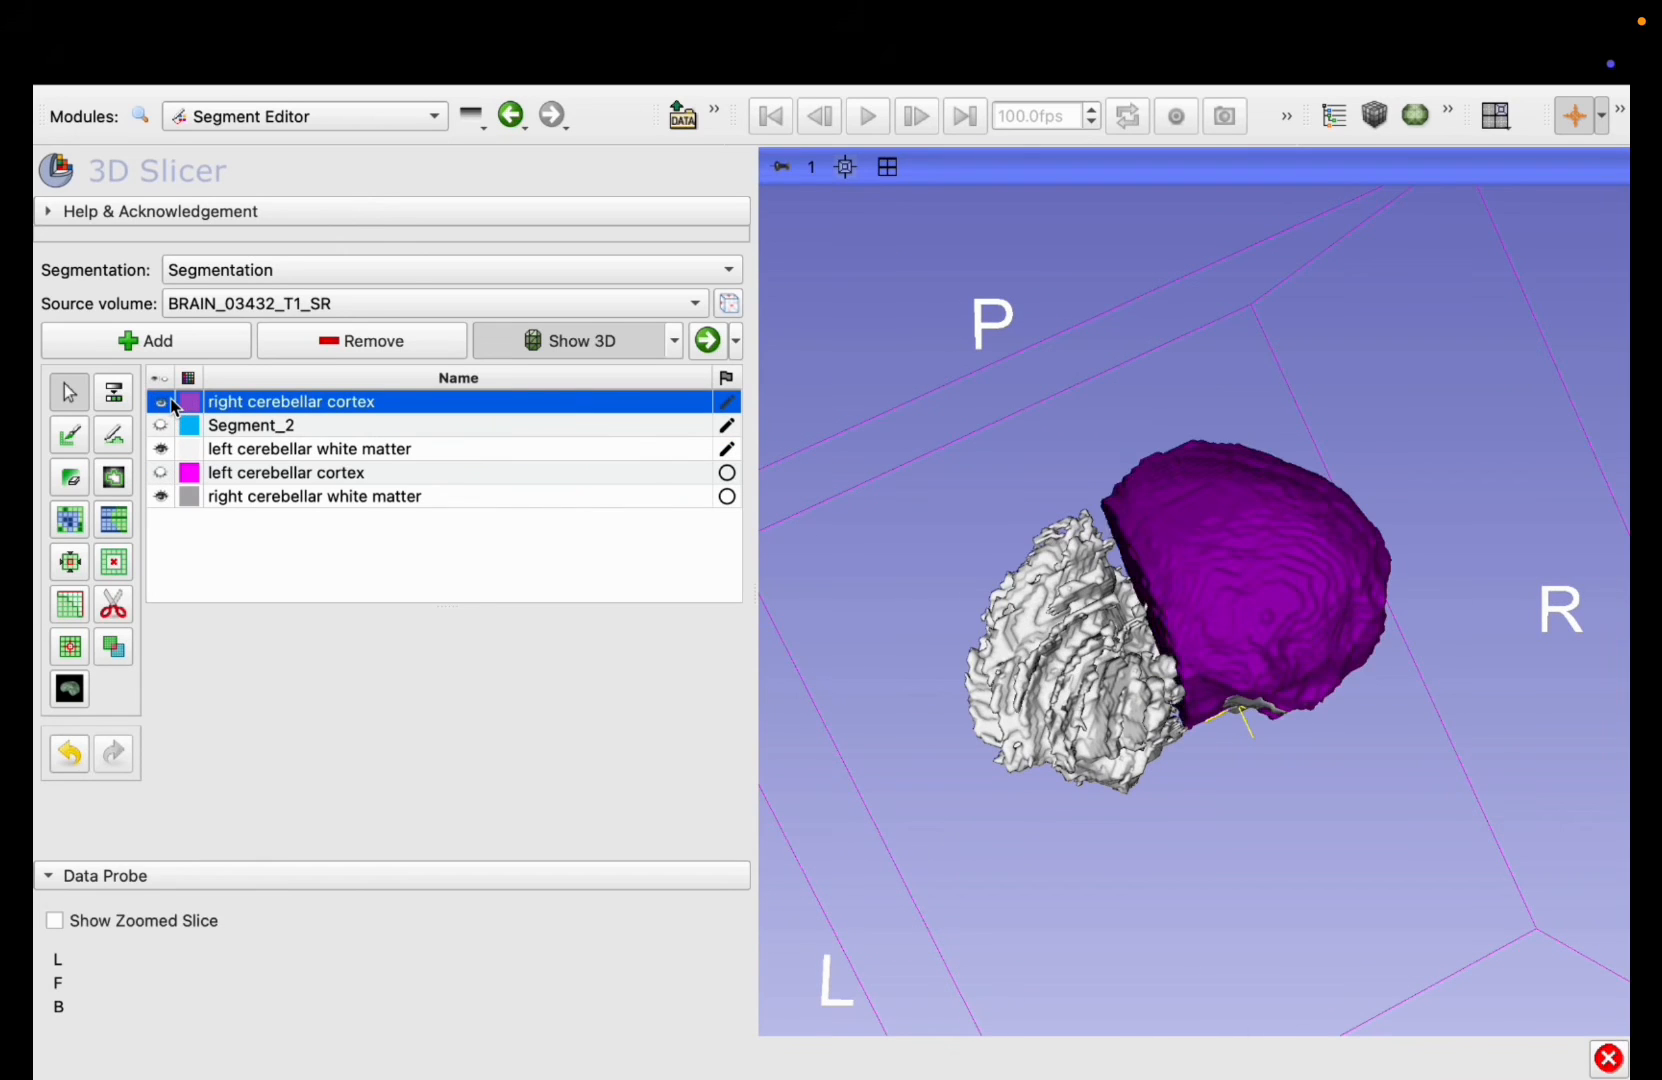
left_click(162, 474)
left_click_drag(1055, 665, 1326, 760)
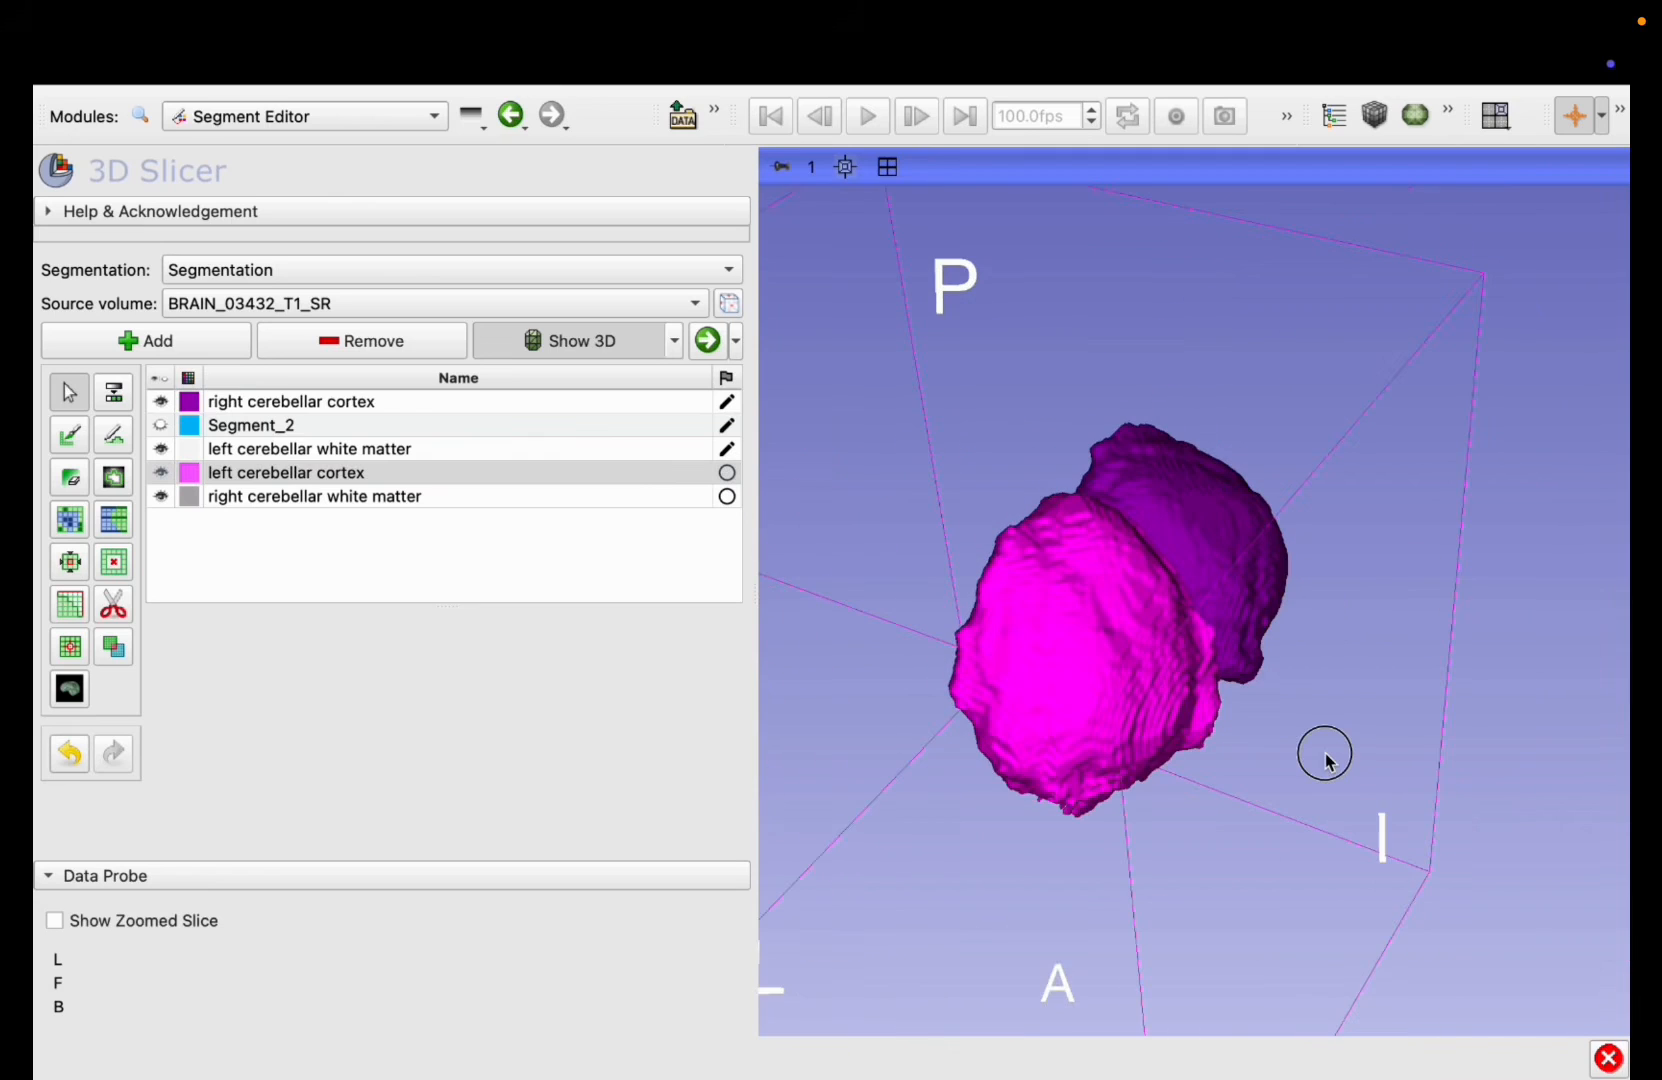